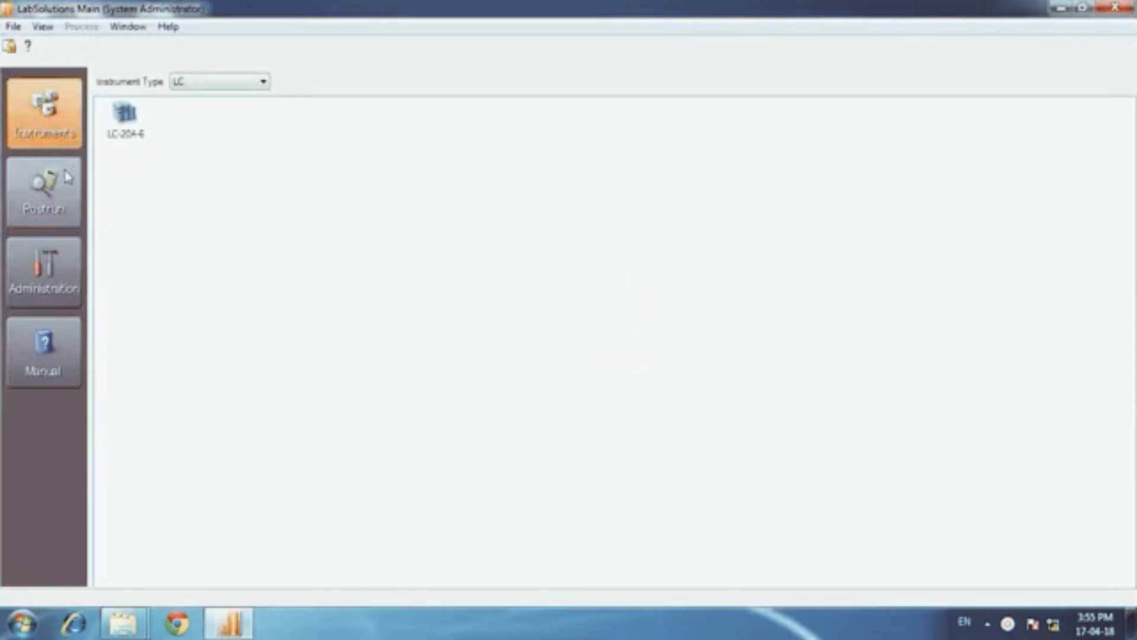
- Look through the Postrun, Administration and Manual sections of the launcher
click(64, 219)
click(57, 275)
click(48, 349)
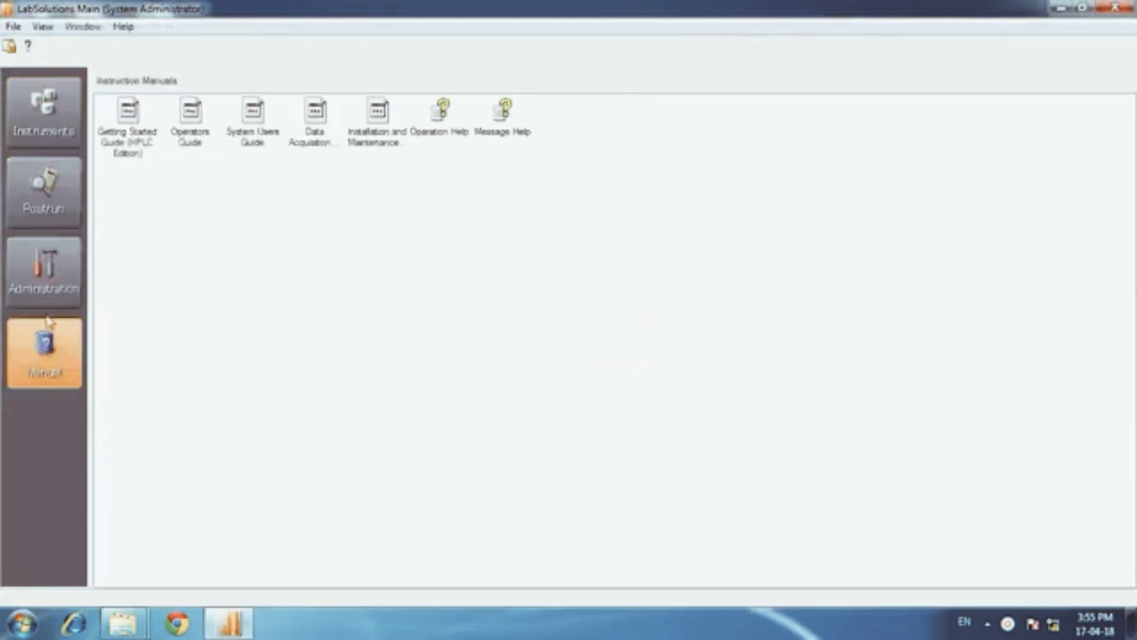
- Return to the LC instruments and open the LC-20A-6 instrument in Realtime Analysis
click(40, 123)
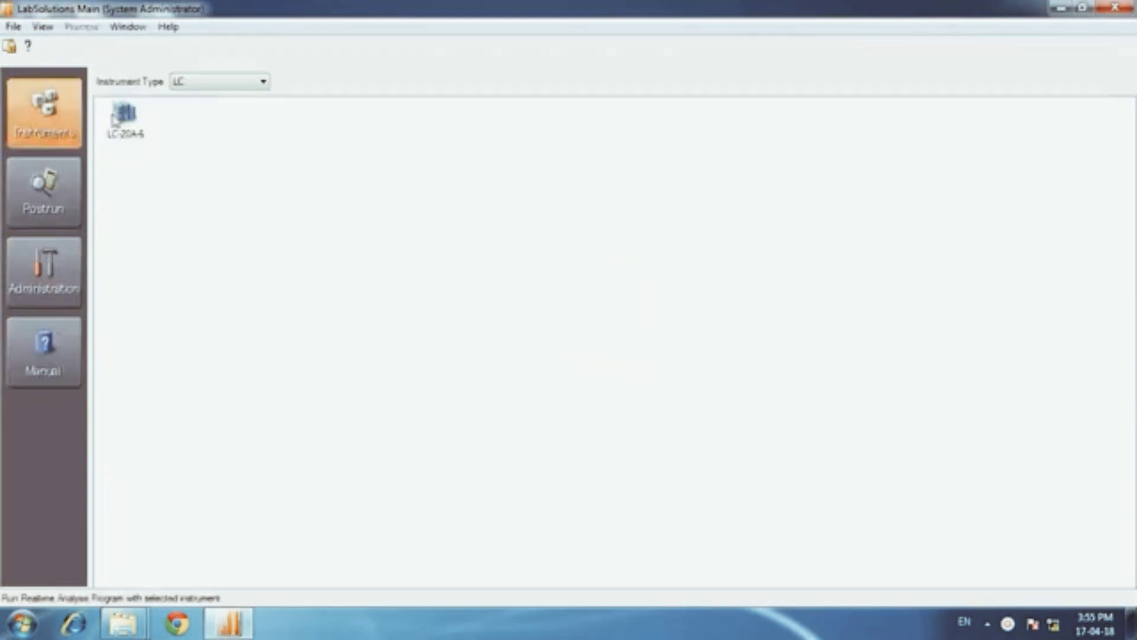
right_click(121, 114)
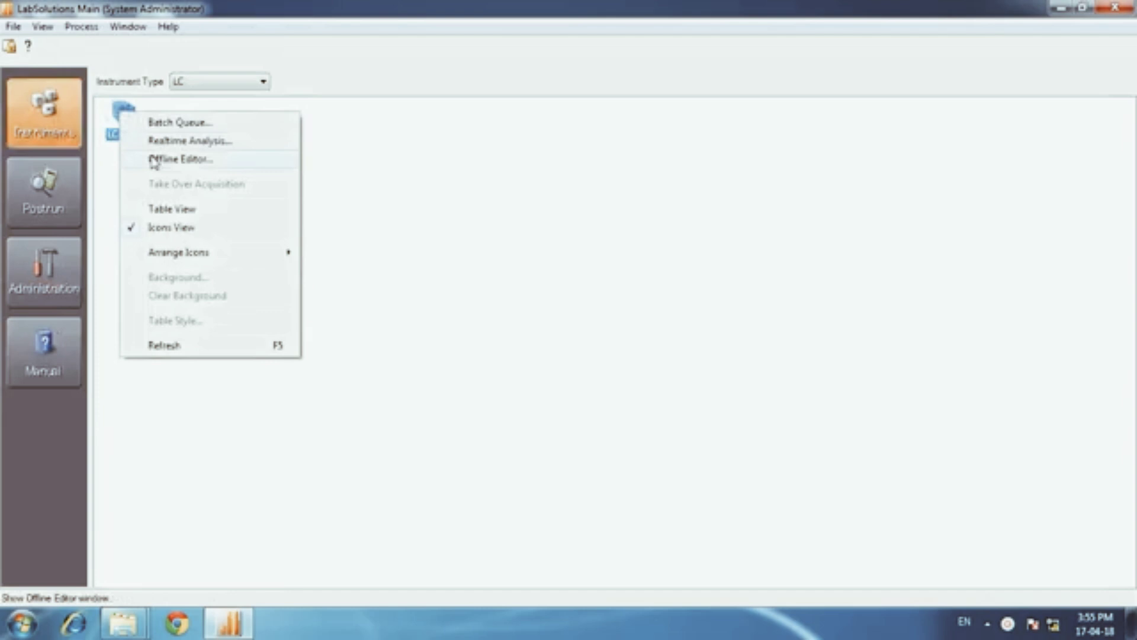
click(120, 118)
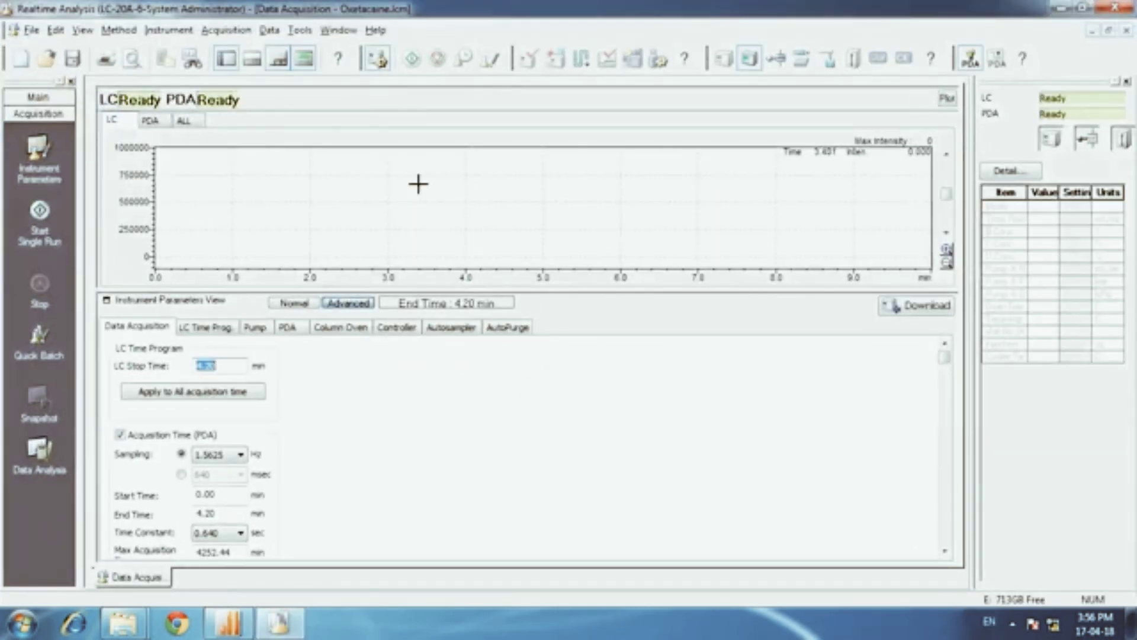
- View the available LC method files in the Rua cot folder without loading one
click(45, 58)
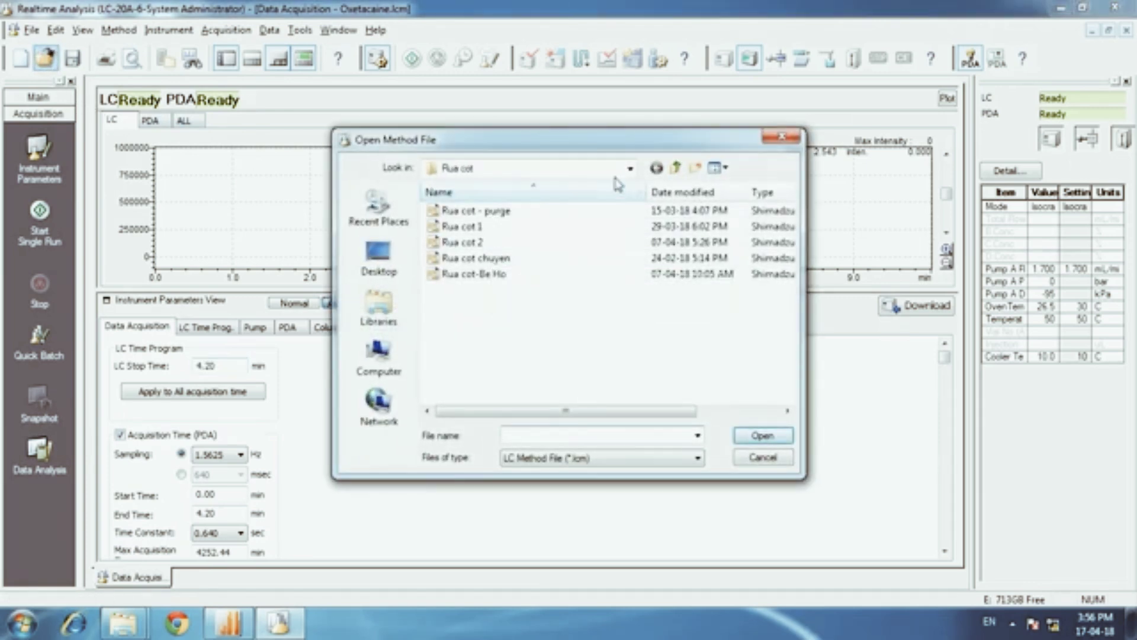
click(774, 140)
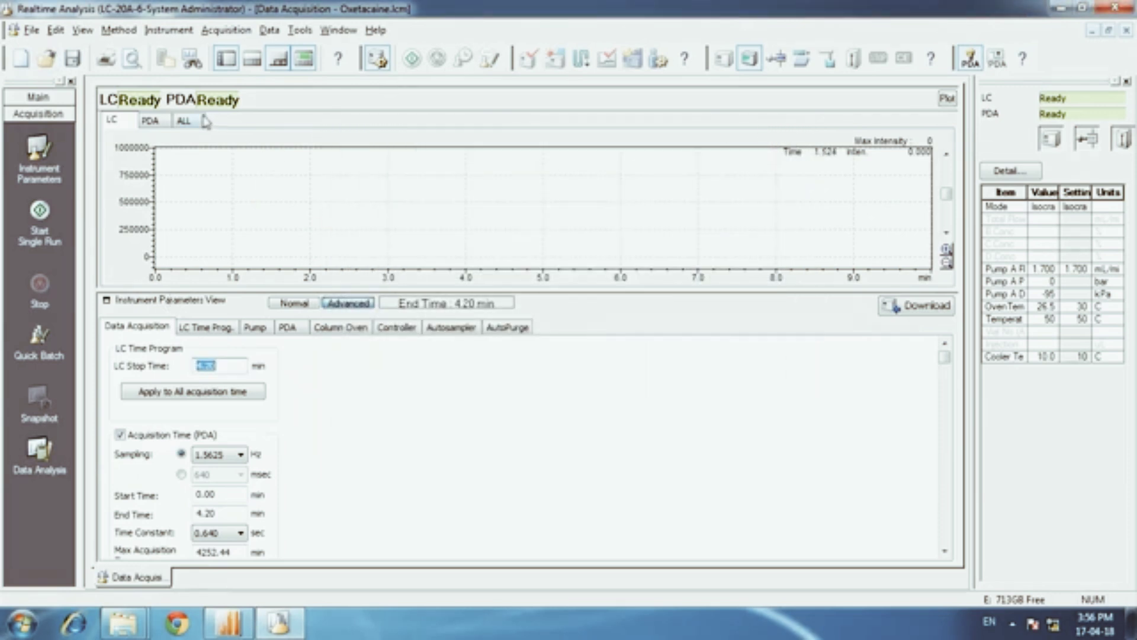
- View the PDA plot and the combined ALL plot, adjusting the height of the chromatogram area
drag(570, 291, 566, 225)
click(147, 121)
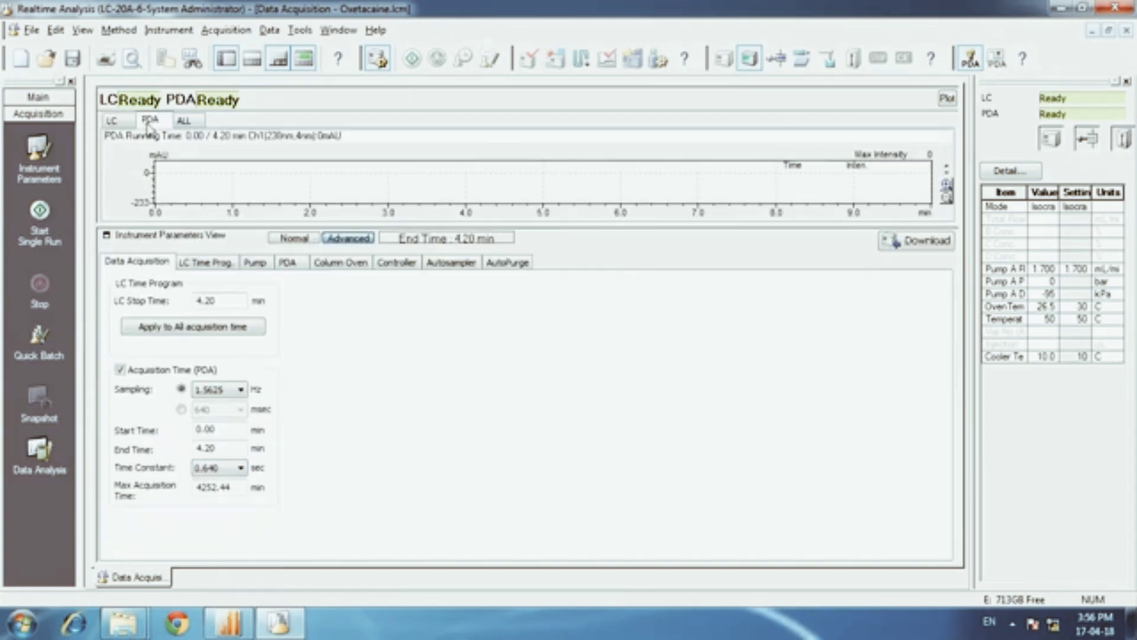
drag(247, 230, 247, 307)
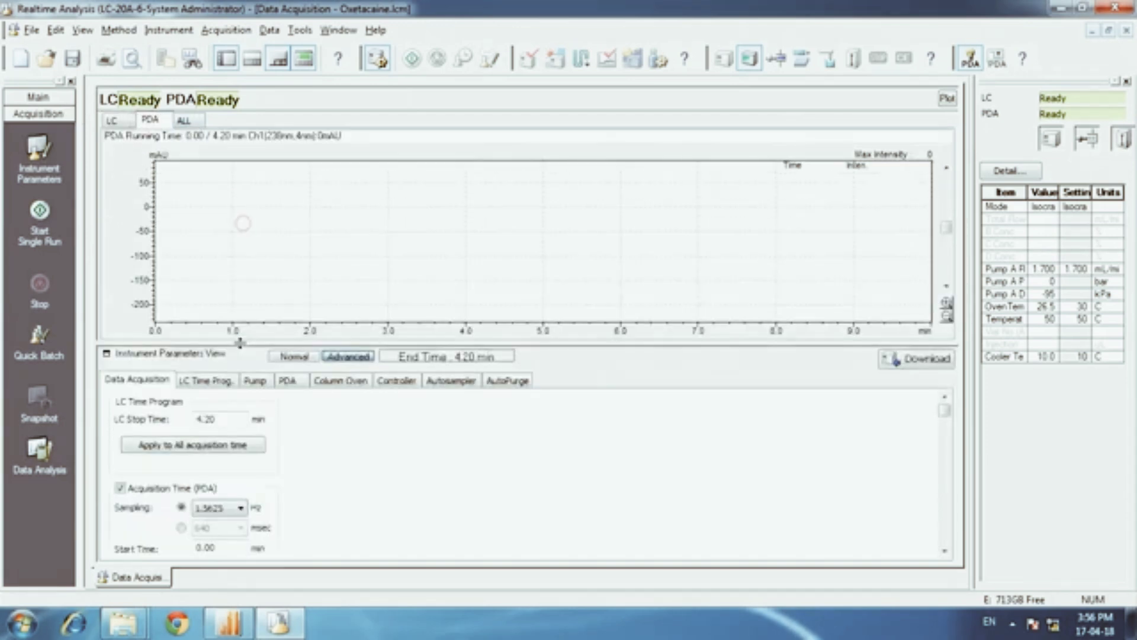
click(188, 120)
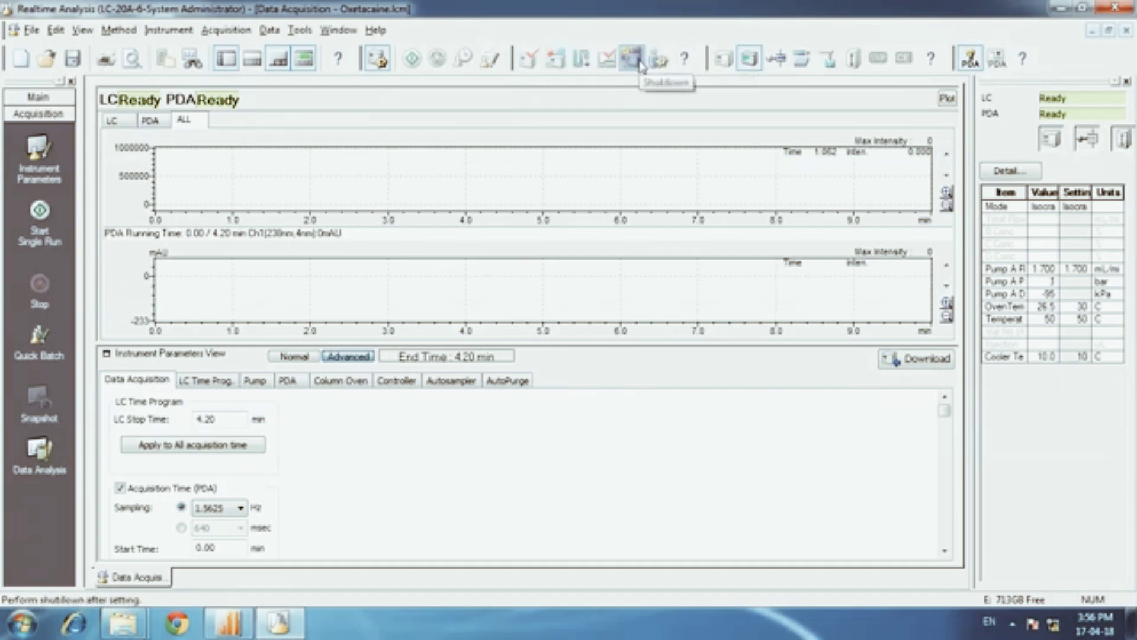
- Examine the AutoPurge settings and the mobile phase choices for the 1st purge, and enlarge the Instrument Parameters View
click(519, 382)
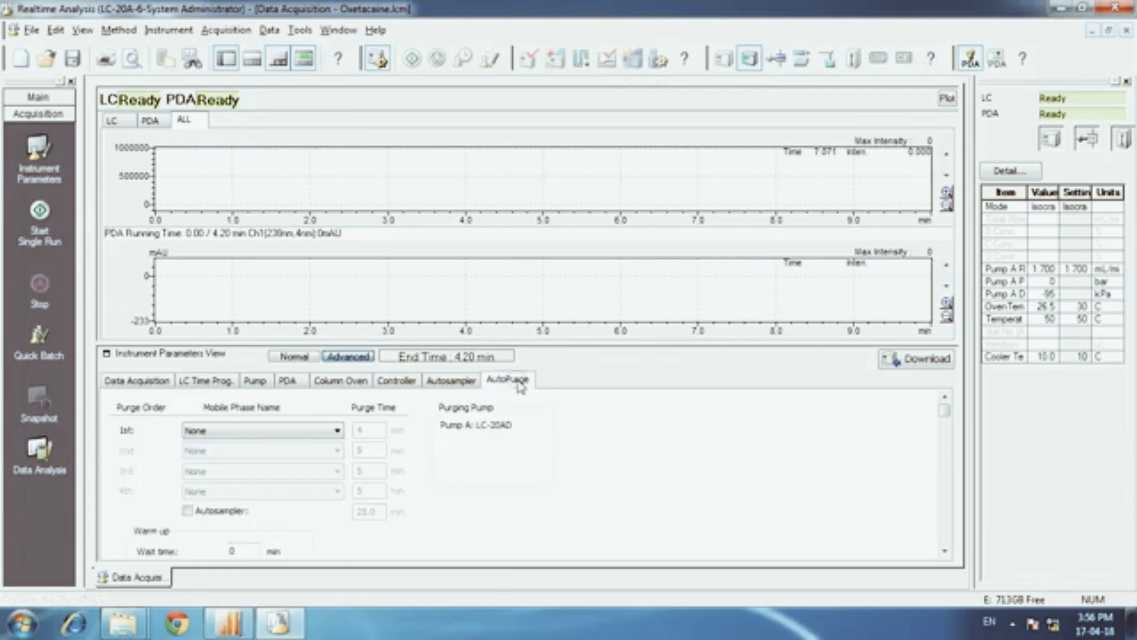
click(305, 429)
click(289, 427)
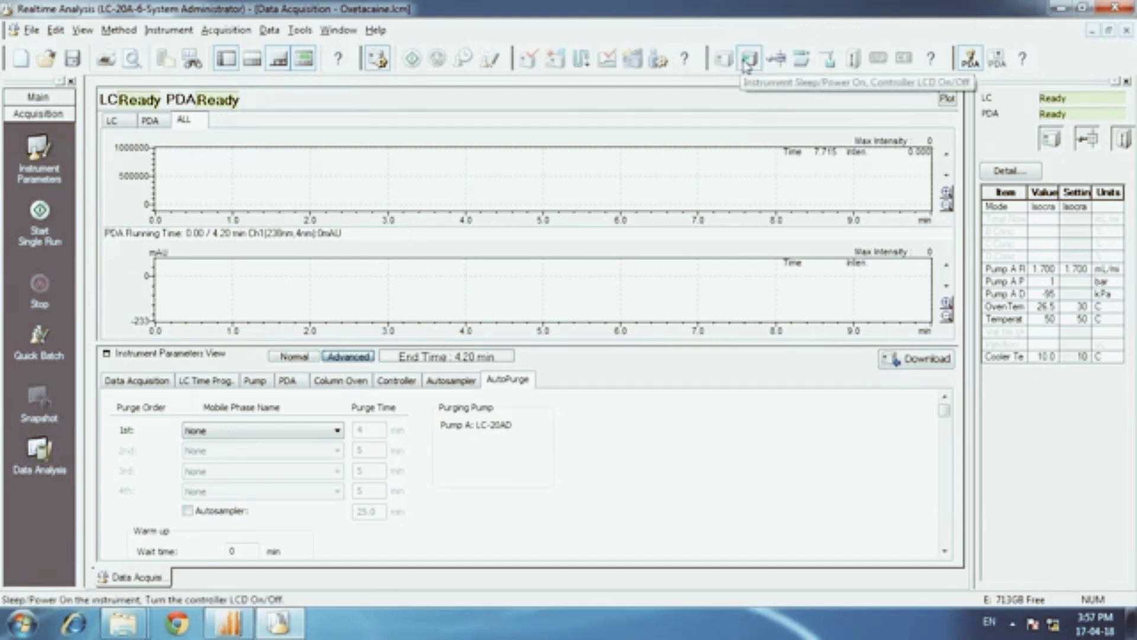
drag(469, 342, 484, 216)
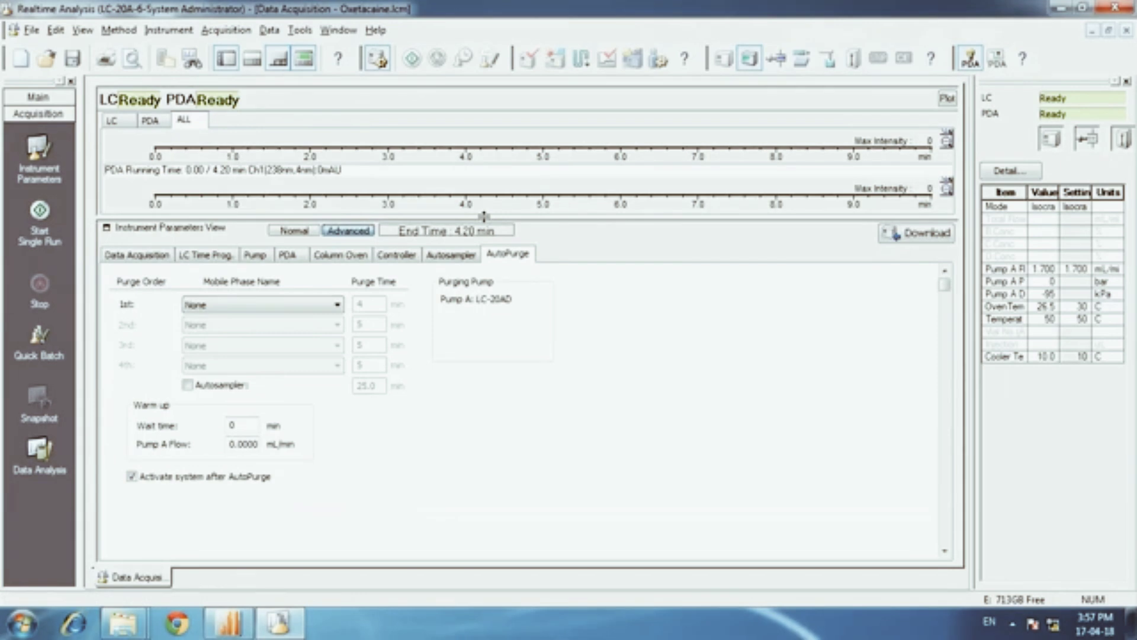
- Examine the Data Acquisition parameters, toggling the PDA acquisition time off and back on
click(155, 256)
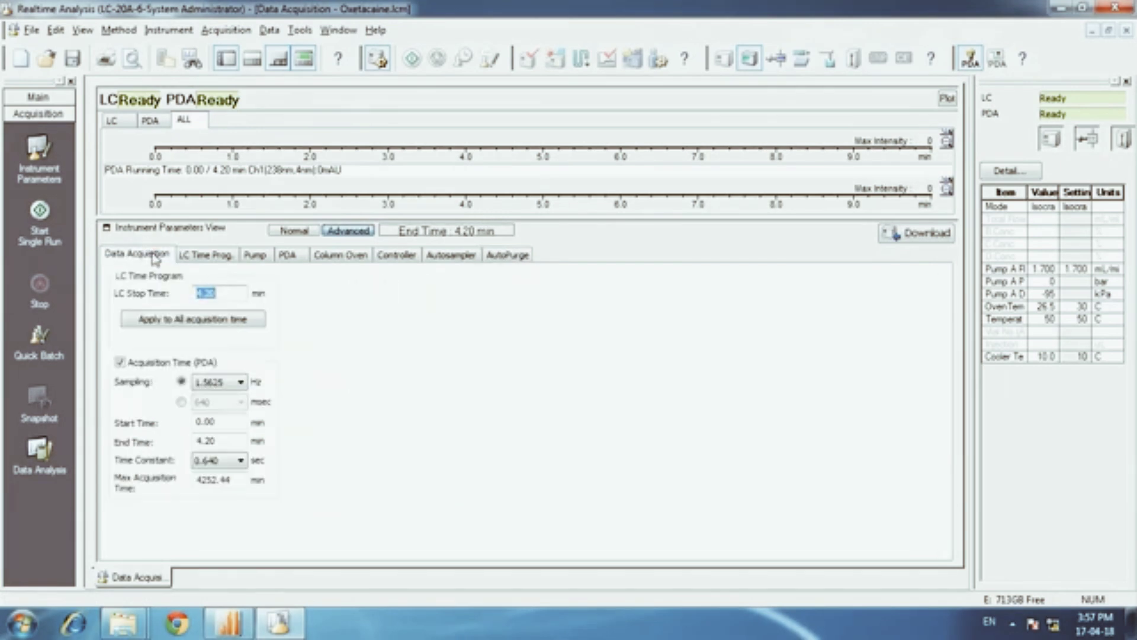
click(121, 362)
click(121, 363)
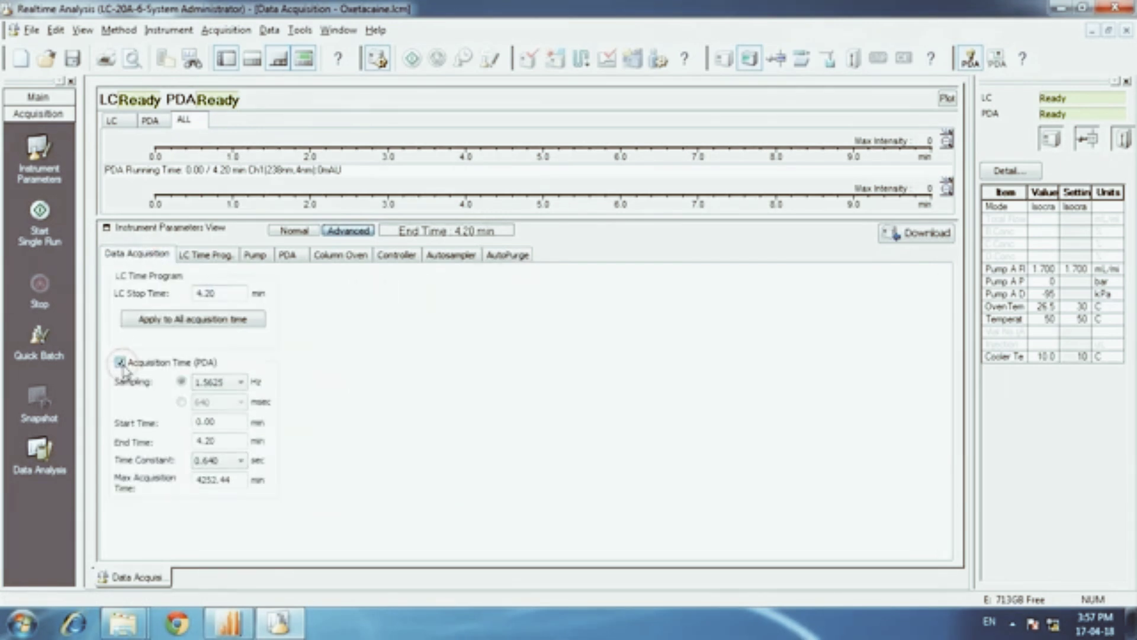
- Examine the LC time program and the modules and command available for its first row
click(204, 255)
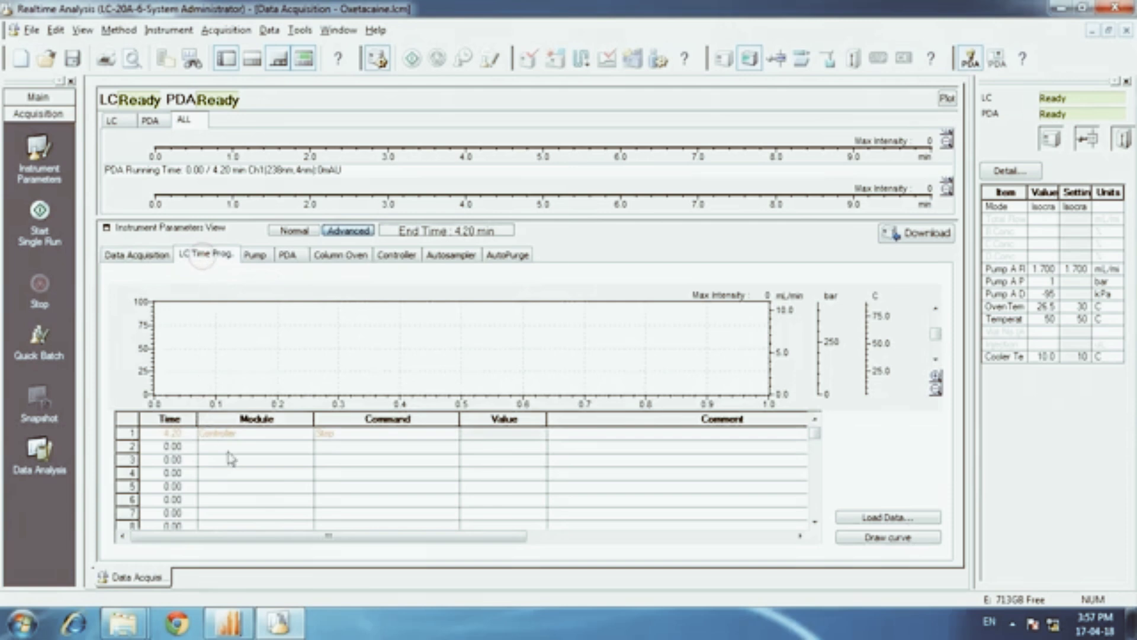
click(254, 435)
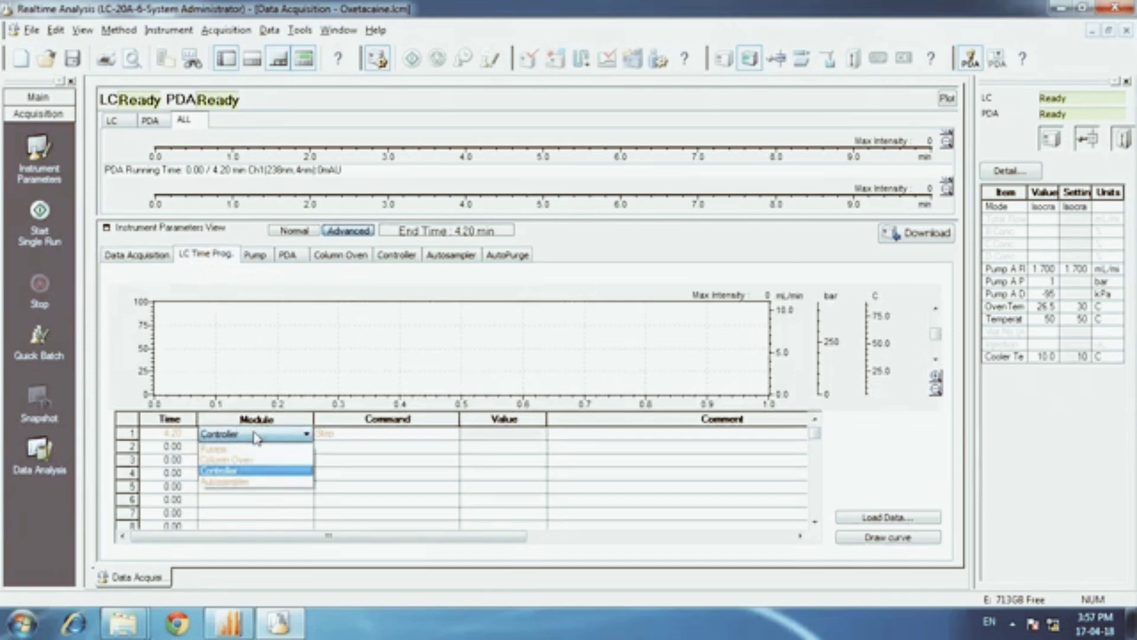
click(256, 438)
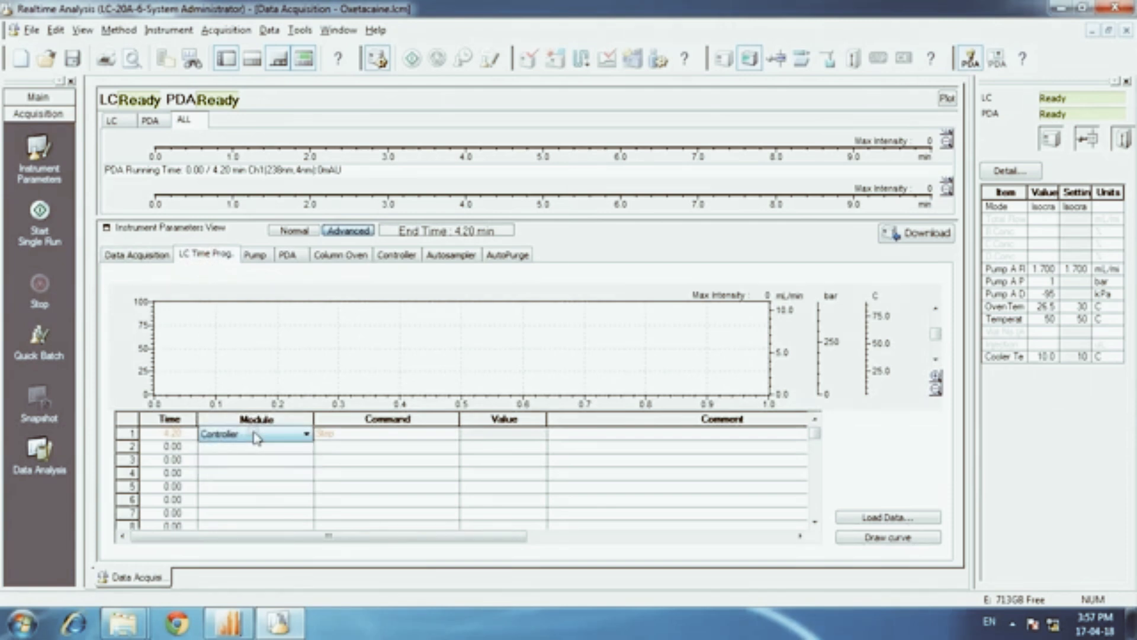
click(341, 435)
- Examine the pump parameters and the available pump modes, keeping Isocratic flow selected
click(256, 255)
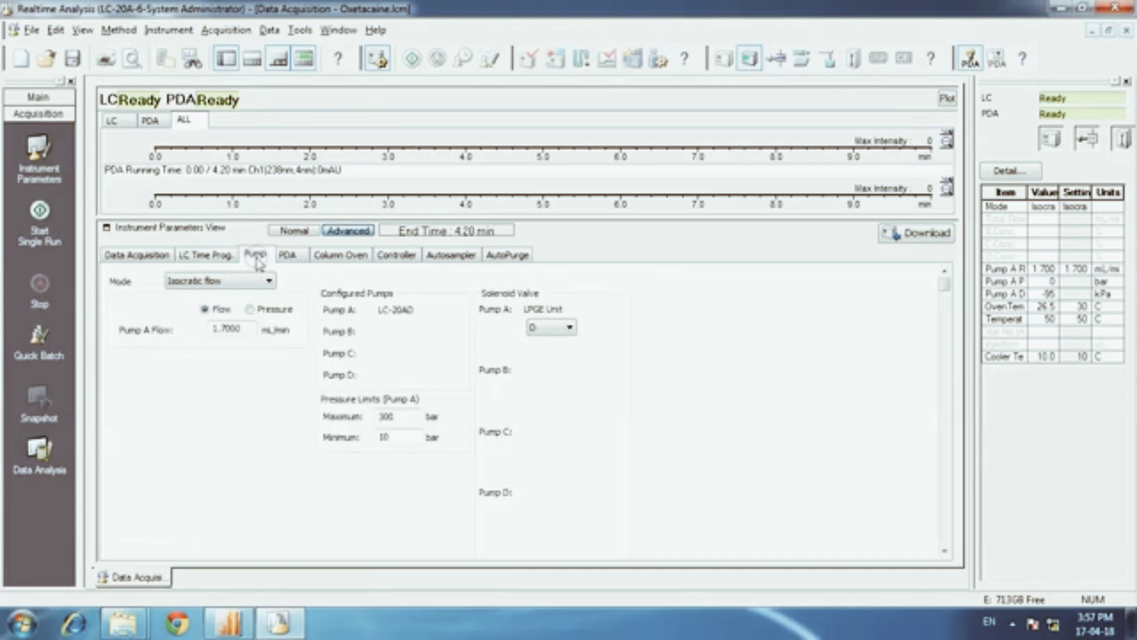
click(254, 281)
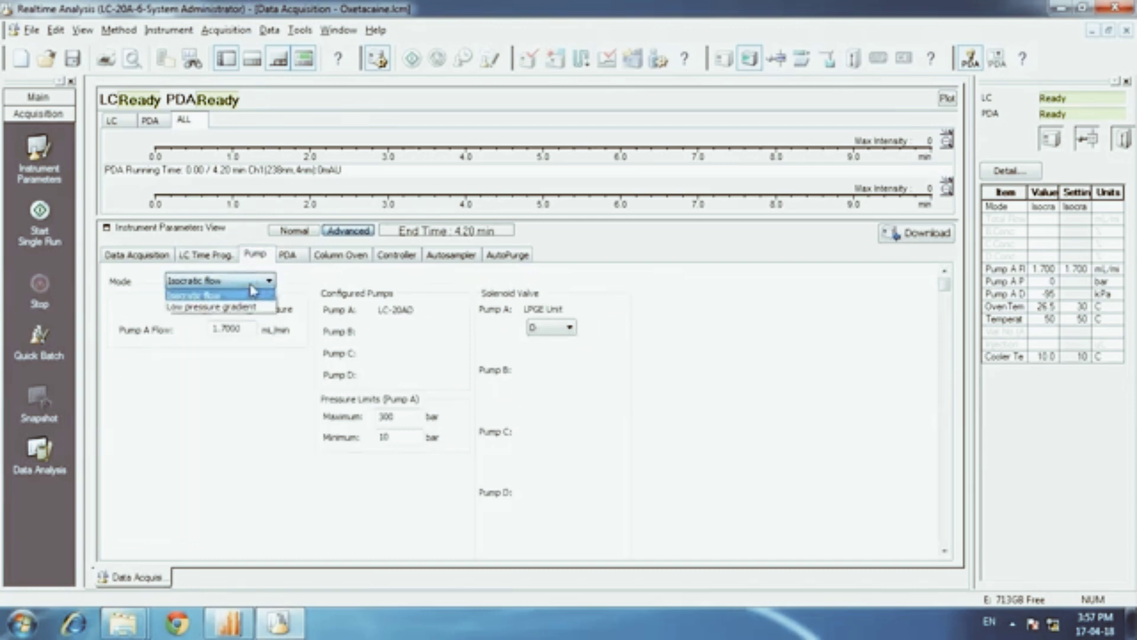
click(254, 294)
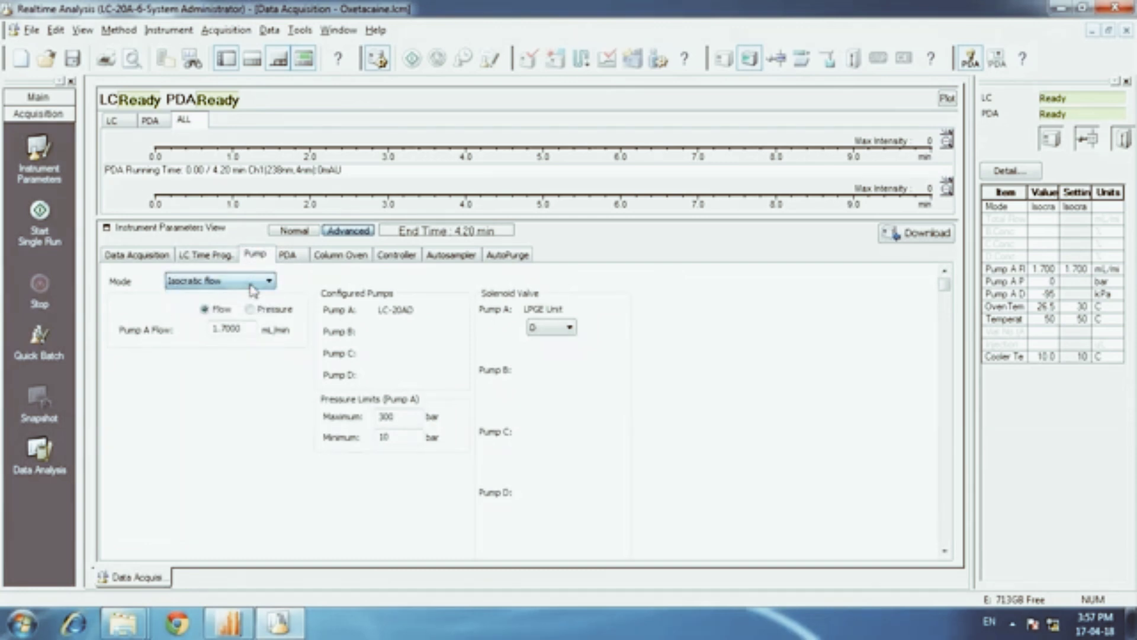
- Examine the PDA detector parameters, including the lamp options, wavelength range, cell temperature and slit width
click(290, 255)
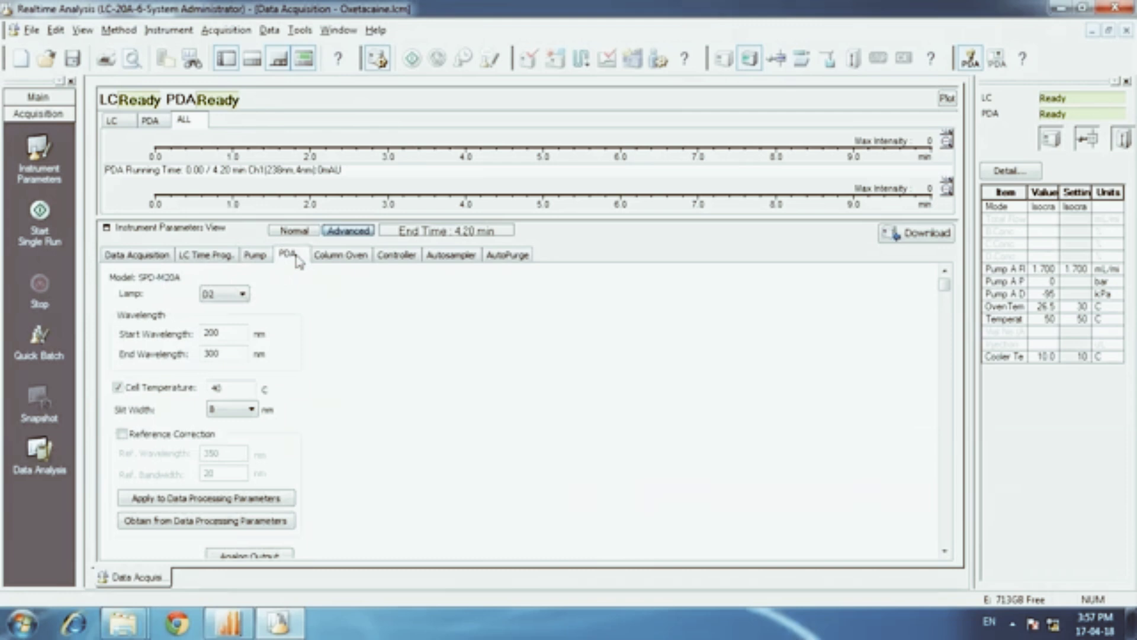
click(242, 294)
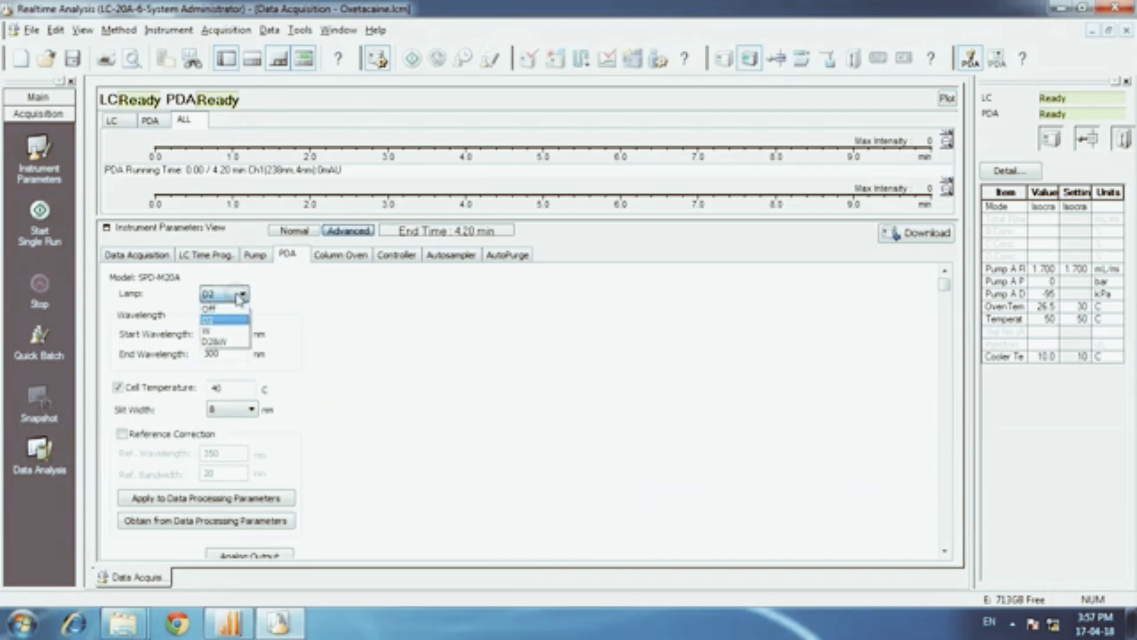
click(240, 296)
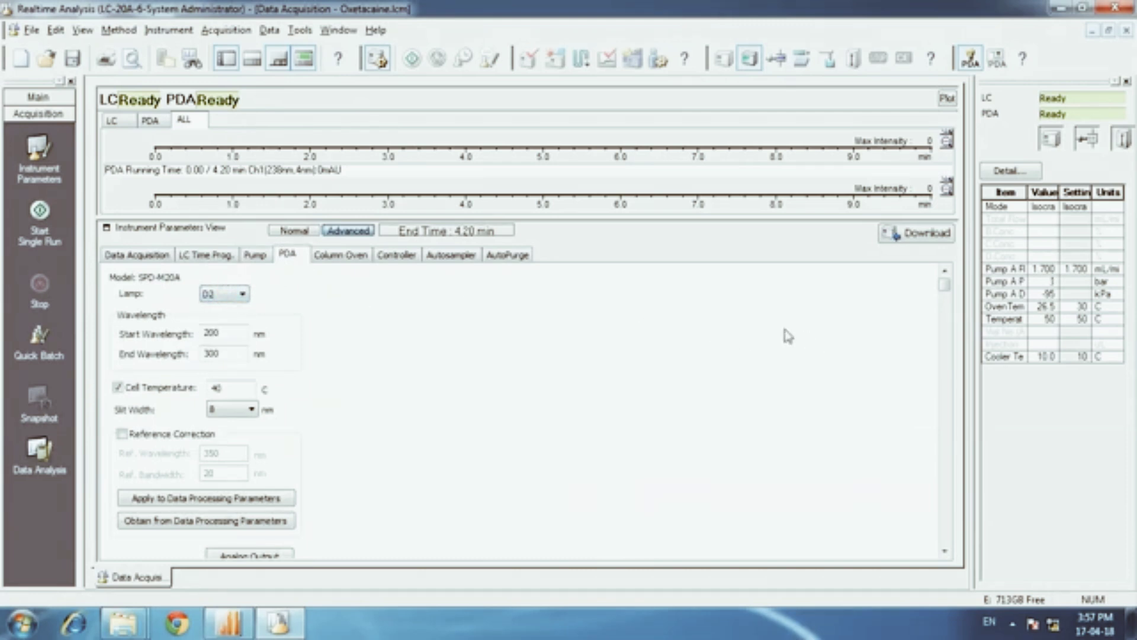
scroll(943, 291, down, 2)
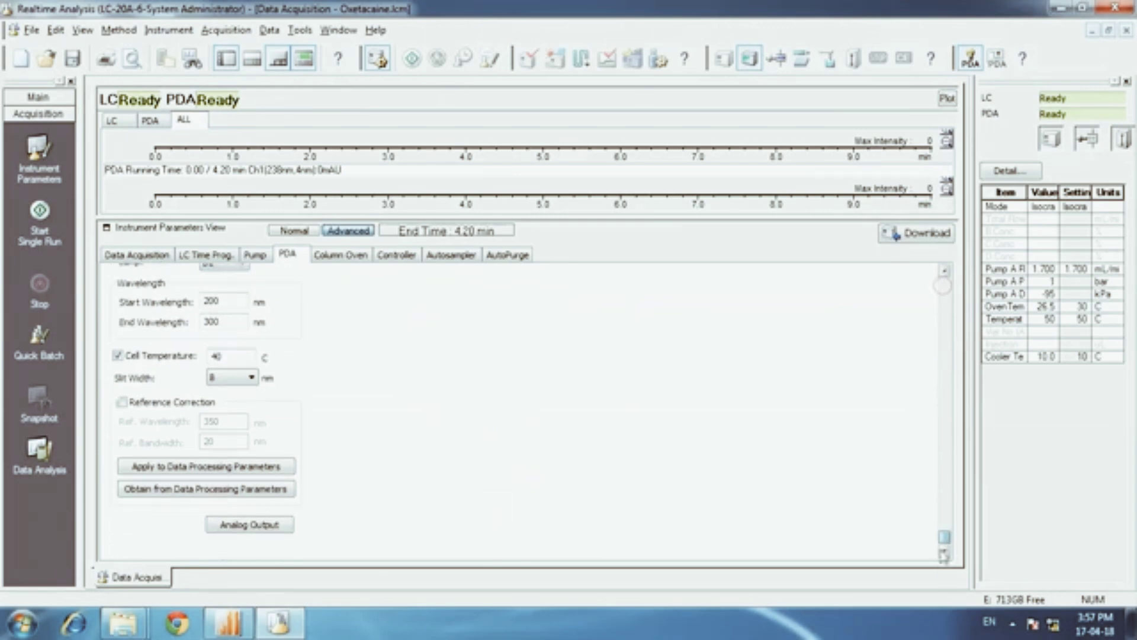
scroll(944, 286, up, 2)
- Examine the column oven settings and toggle the Event 2 external output in the controller settings
click(348, 257)
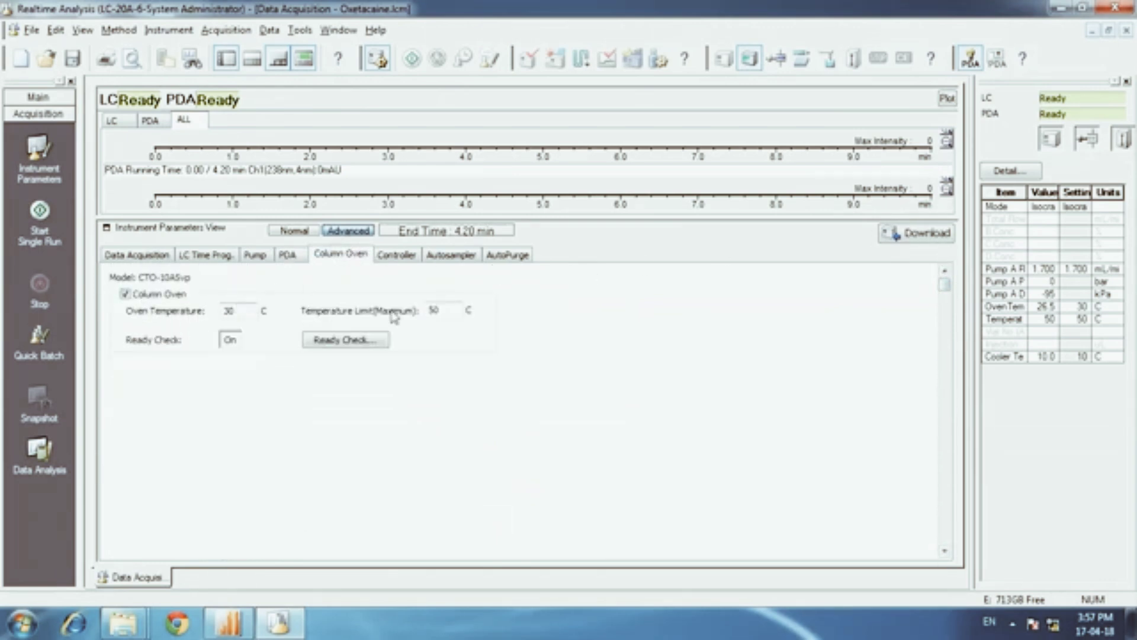
click(406, 260)
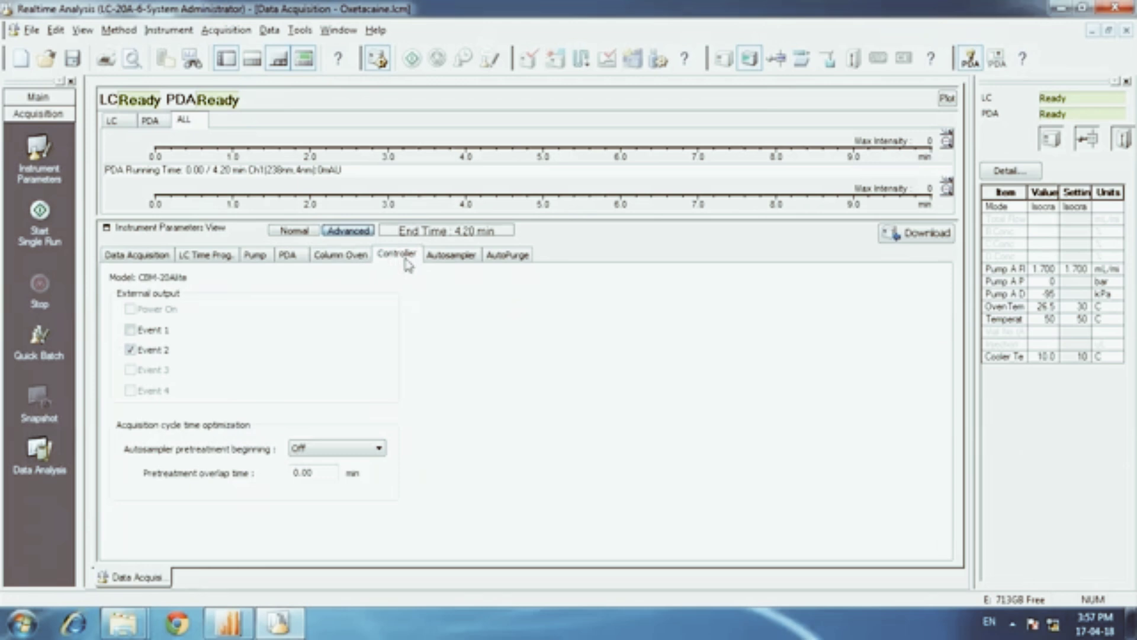
click(131, 350)
- Examine the autosampler parameters and its rinse mode options, keeping Before and after aspiration selected
click(449, 261)
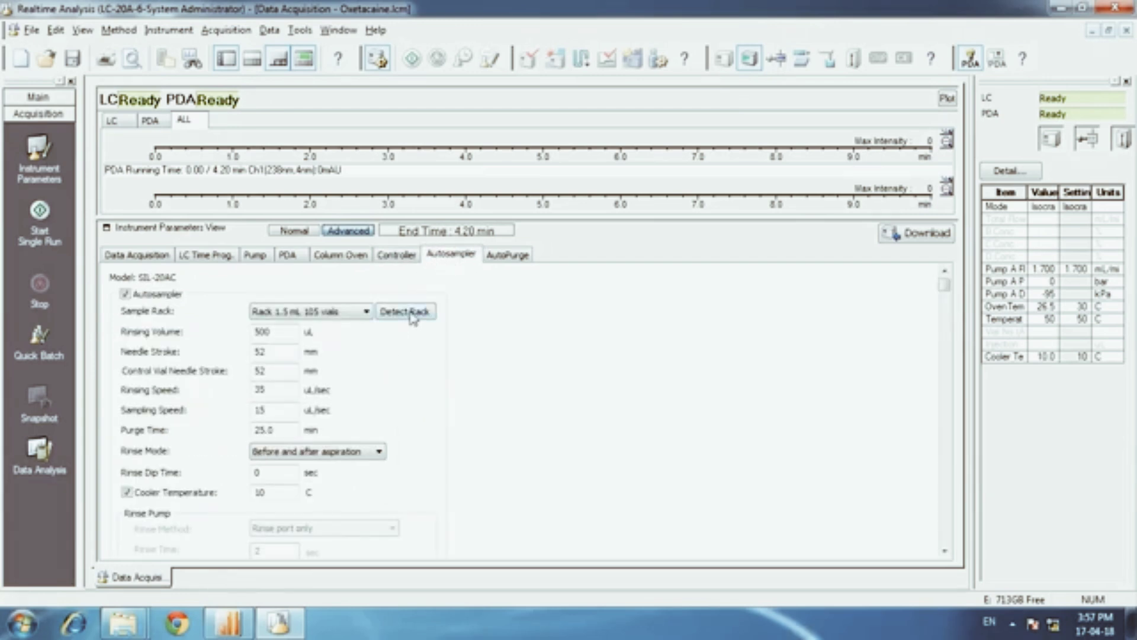
click(353, 453)
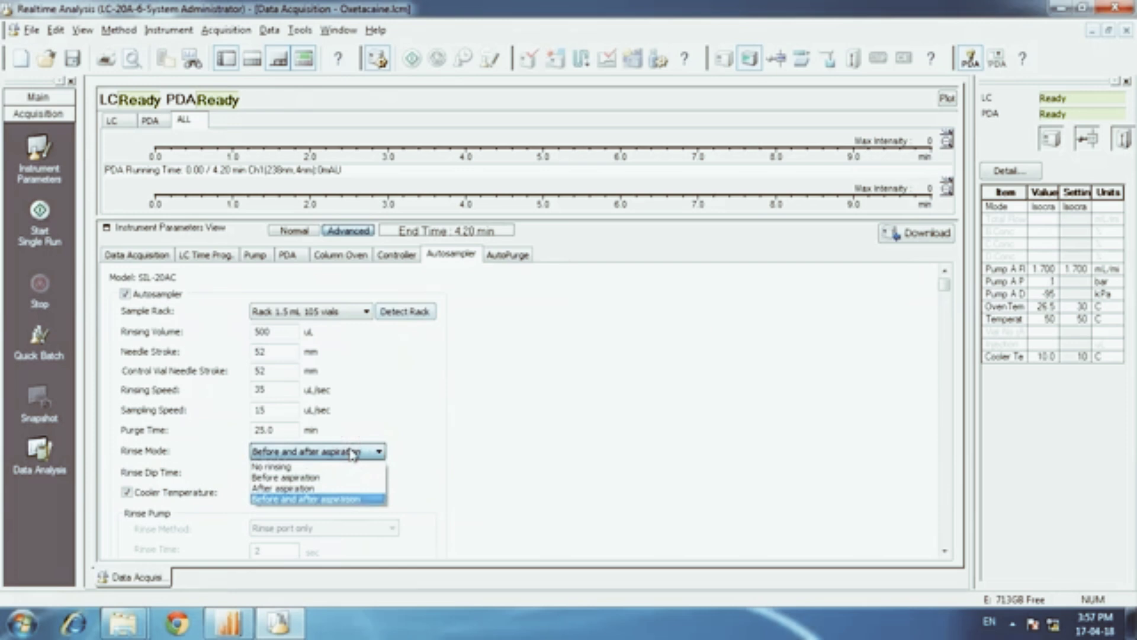
click(353, 453)
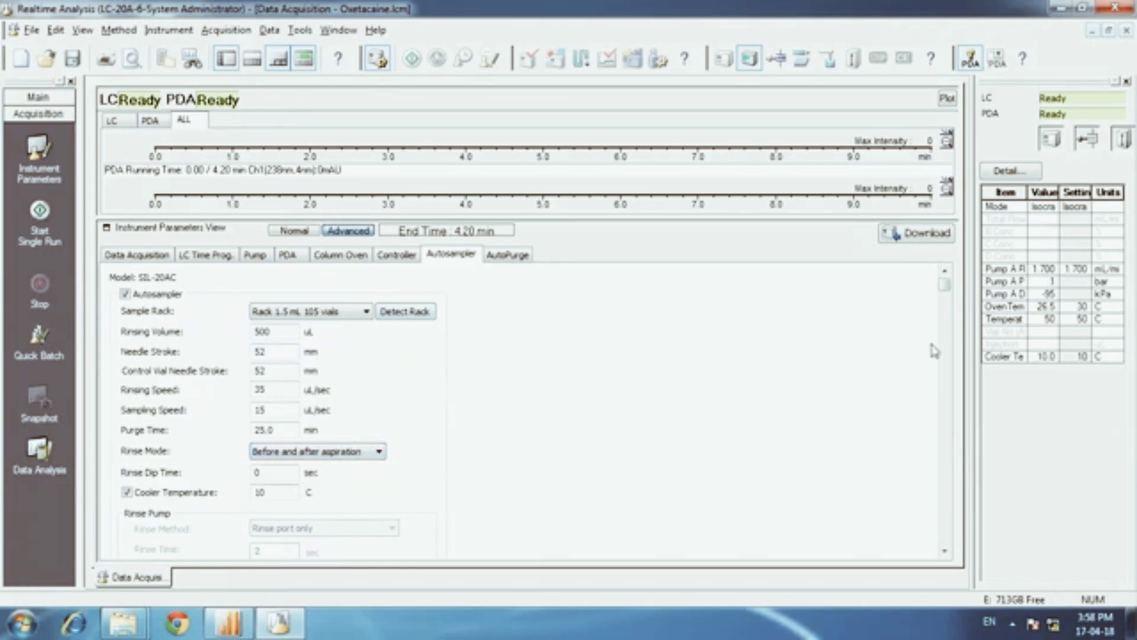
mouse_move(945, 286)
mouse_down()
mouse_move(945, 421)
mouse_move(945, 285)
mouse_up()
- Review the AutoPurge parameters again, including the 1st mobile phase options and the warm-up settings
click(511, 256)
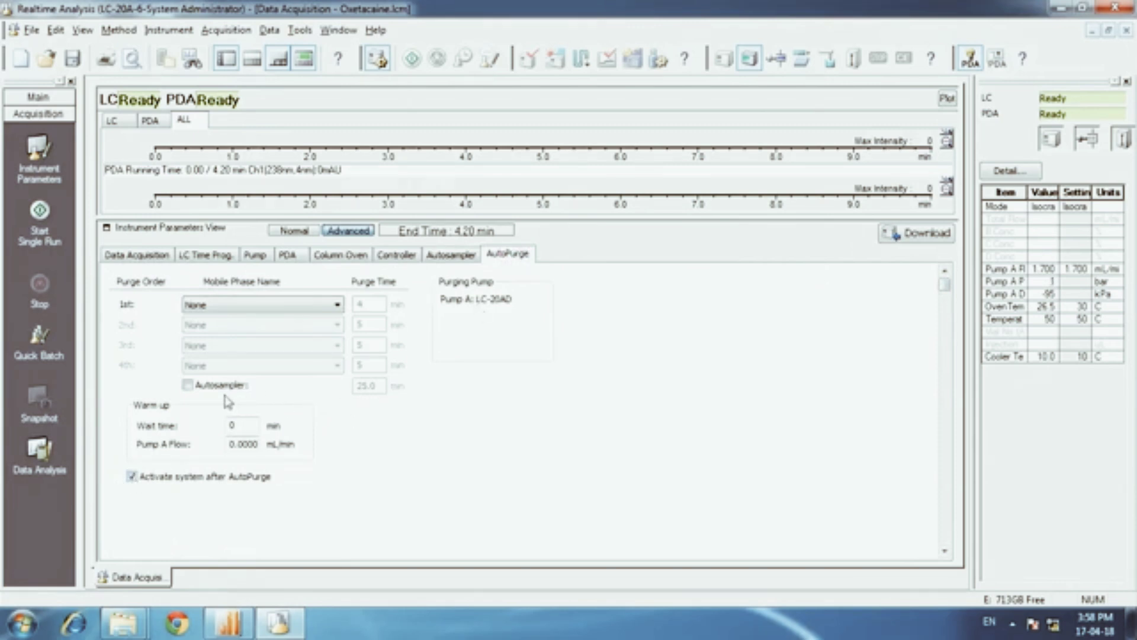
click(246, 306)
click(247, 306)
click(247, 307)
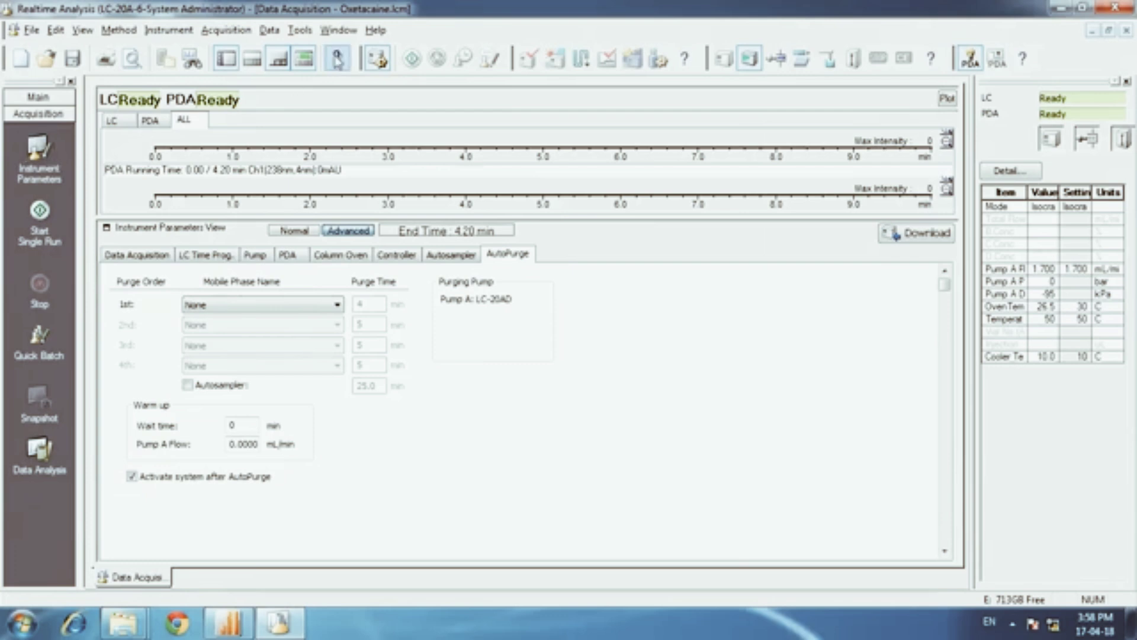
- Show the Realtime Batch window
click(341, 30)
mouse_move(379, 49)
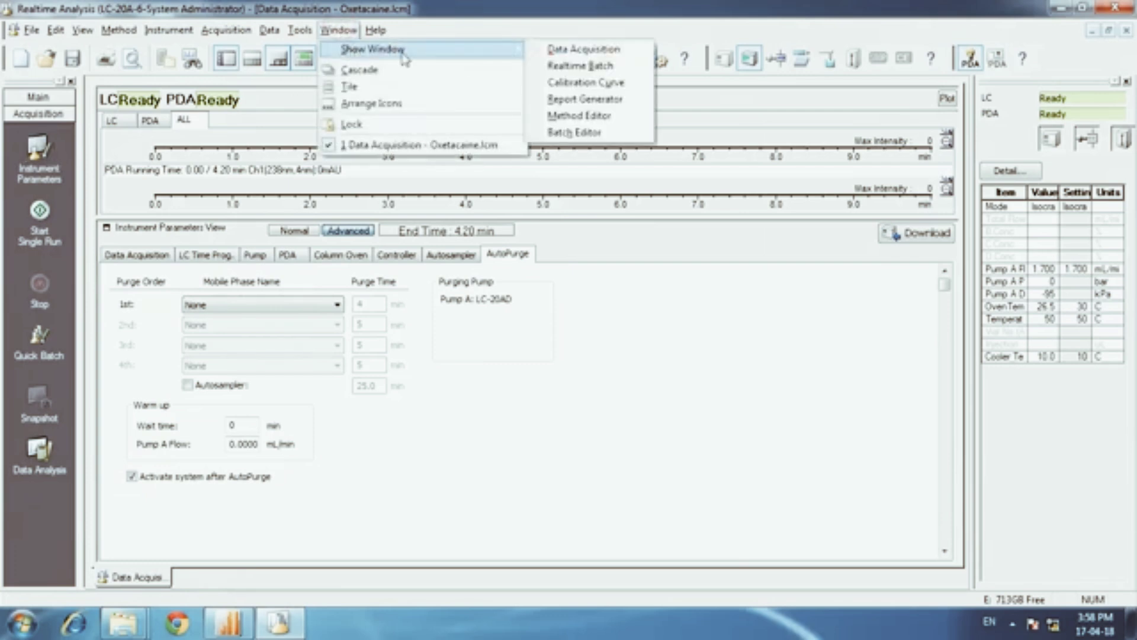
click(588, 67)
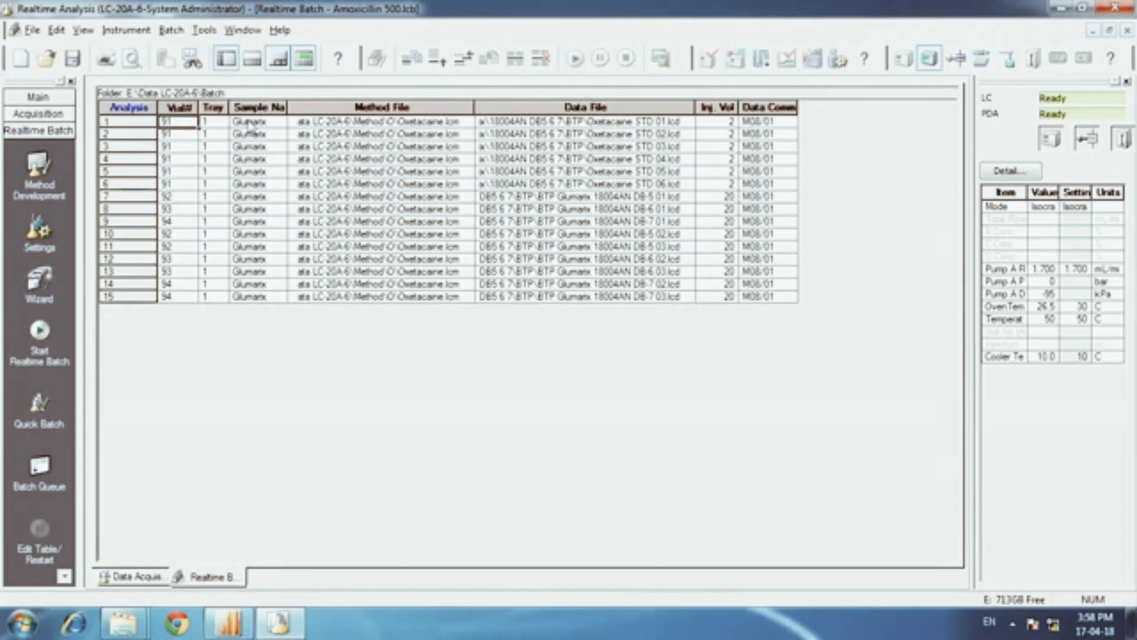
click(83, 30)
mouse_move(56, 33)
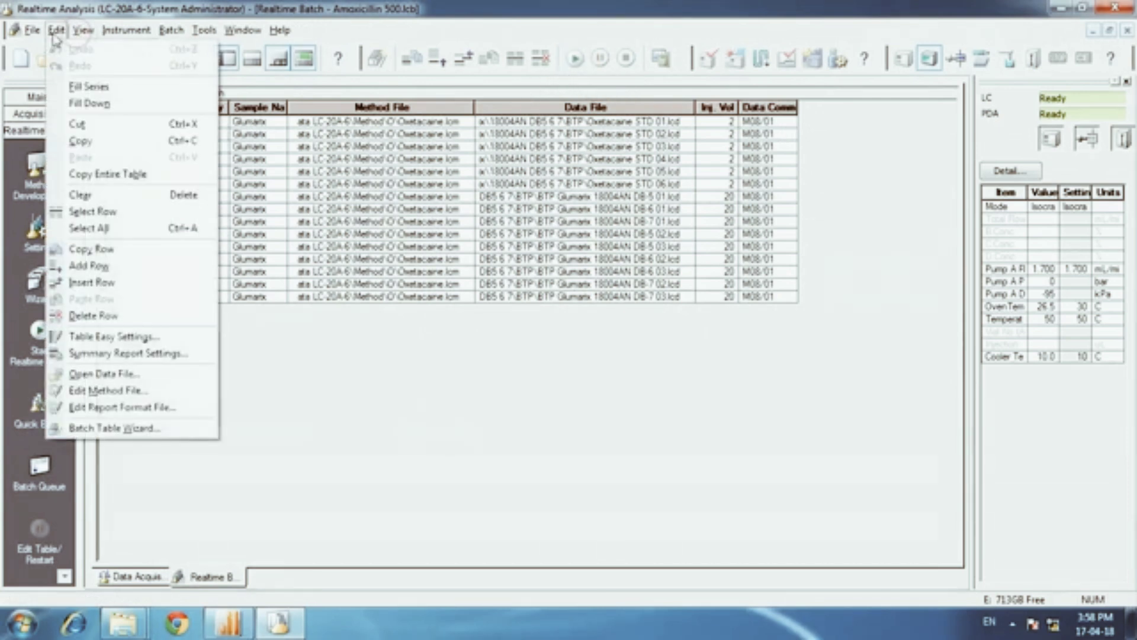
mouse_move(181, 34)
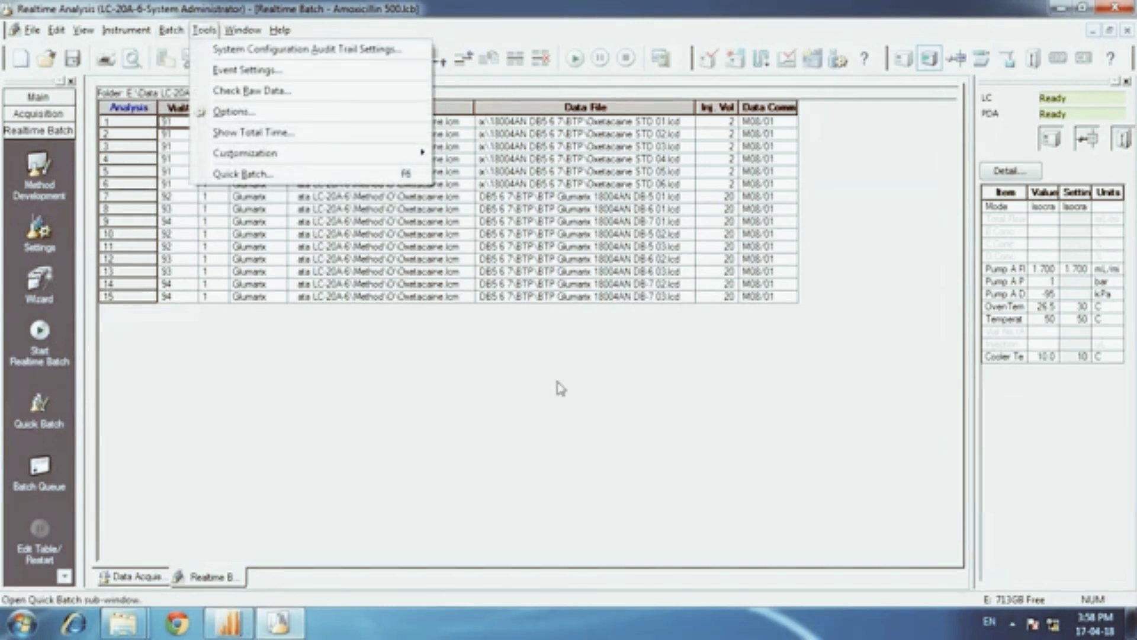
- Return to the Data Acquisition window, switch to LabSolutions Main and launch Postrun from the data analysis tools
click(561, 388)
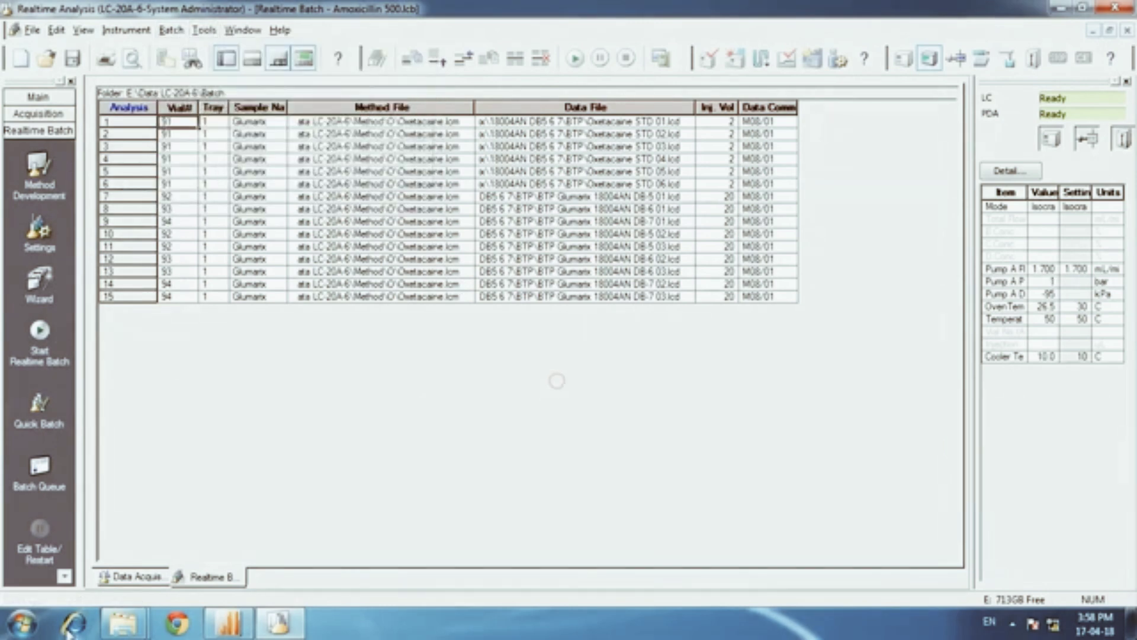
click(122, 577)
mouse_move(248, 631)
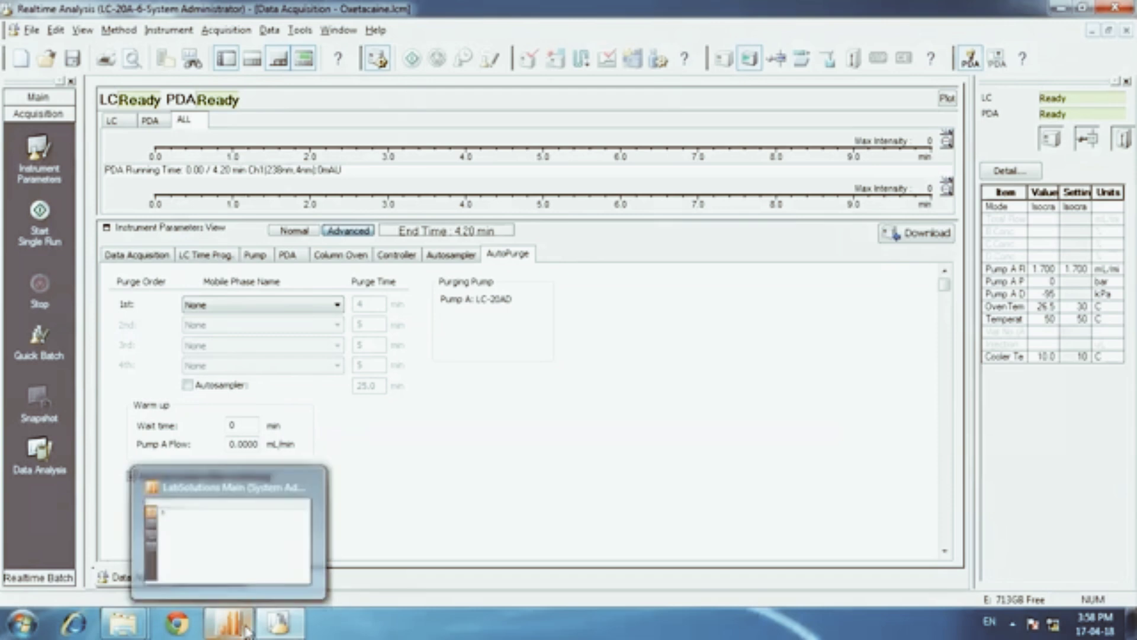
click(231, 534)
click(63, 206)
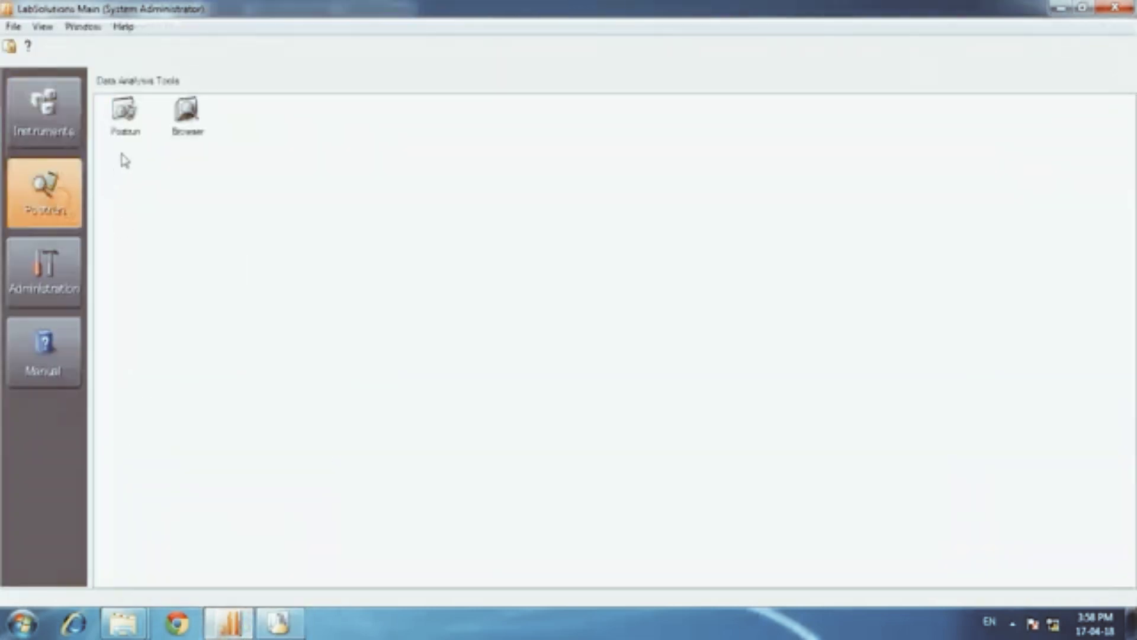
click(125, 112)
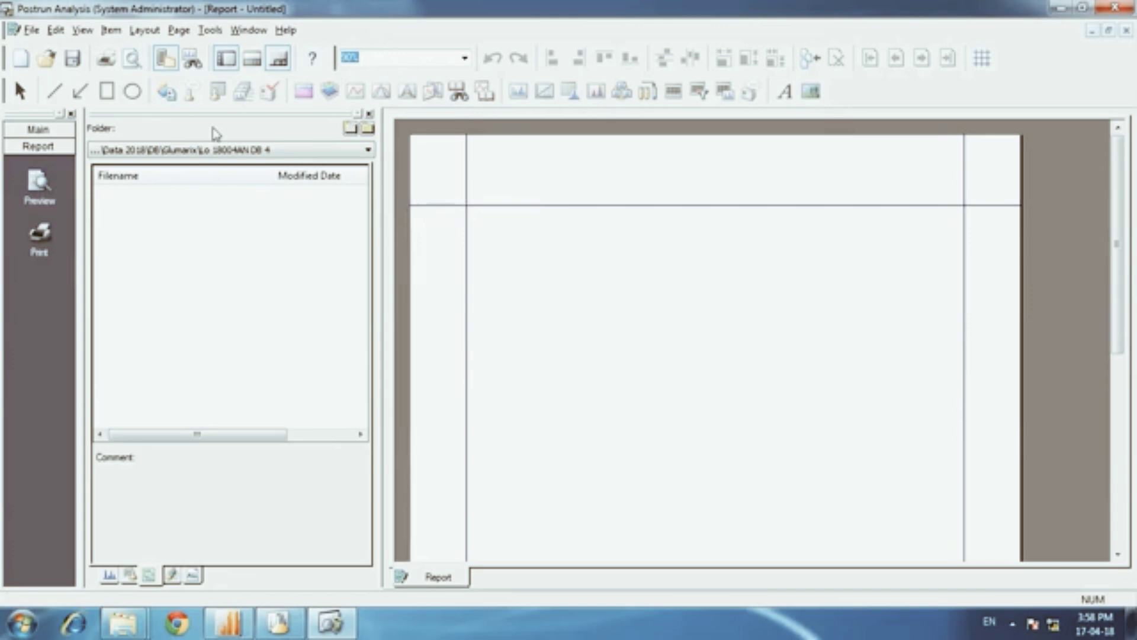
- List the chromatogram data files and set the data folder to the subfolder below TDPPPT in Data 2018
click(110, 575)
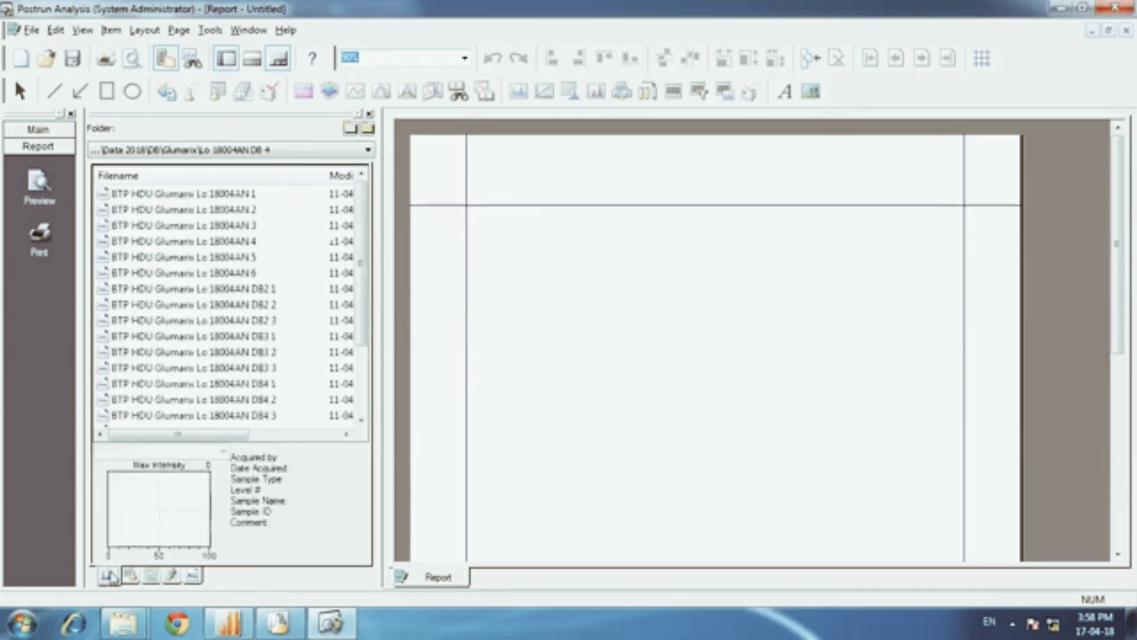
click(367, 128)
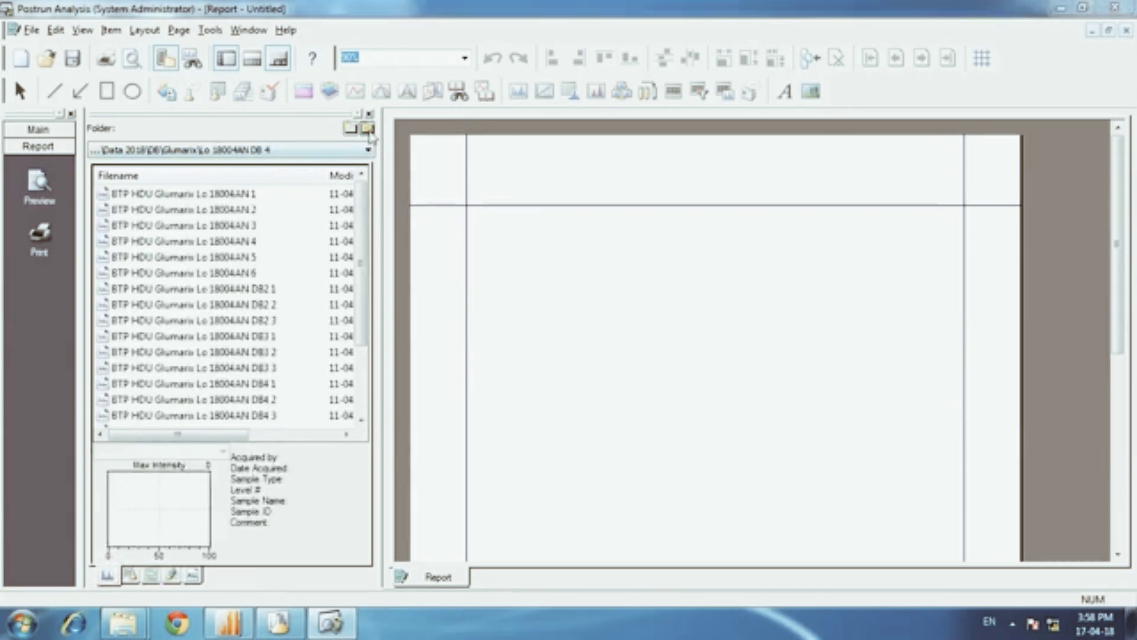
click(458, 213)
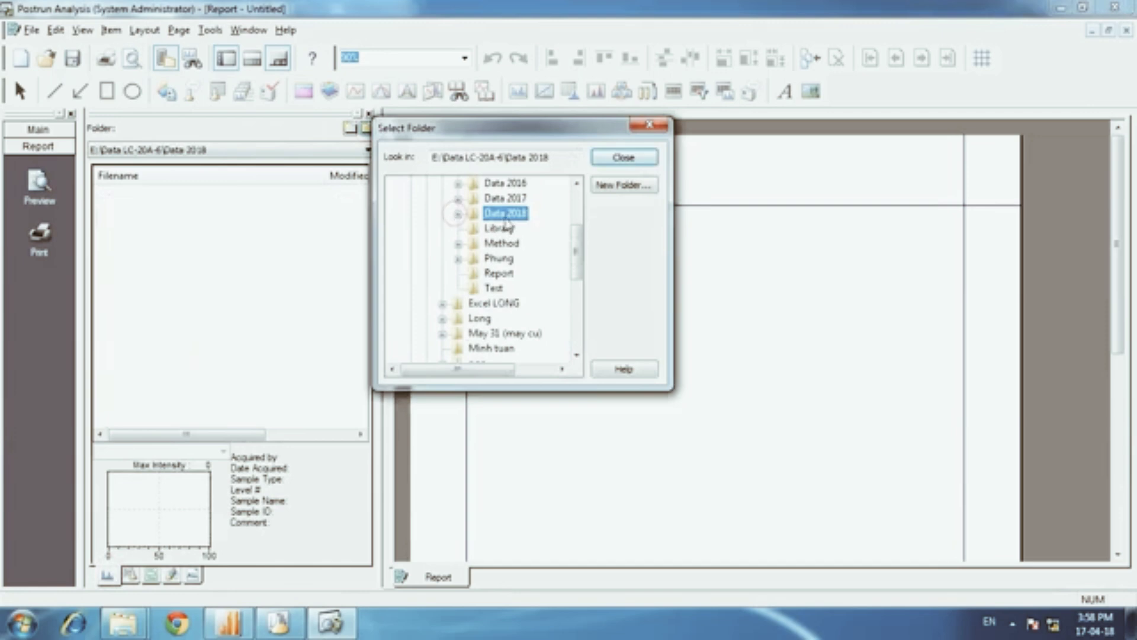
double_click(505, 213)
scroll(504, 258, down, 1)
scroll(504, 258, down, 4)
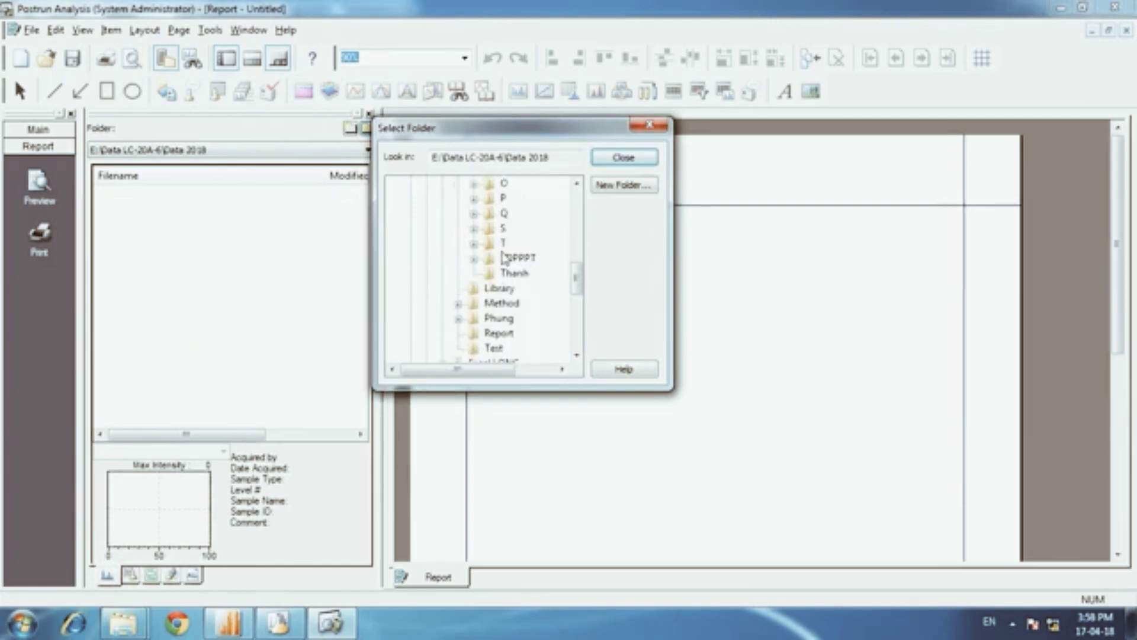
click(513, 273)
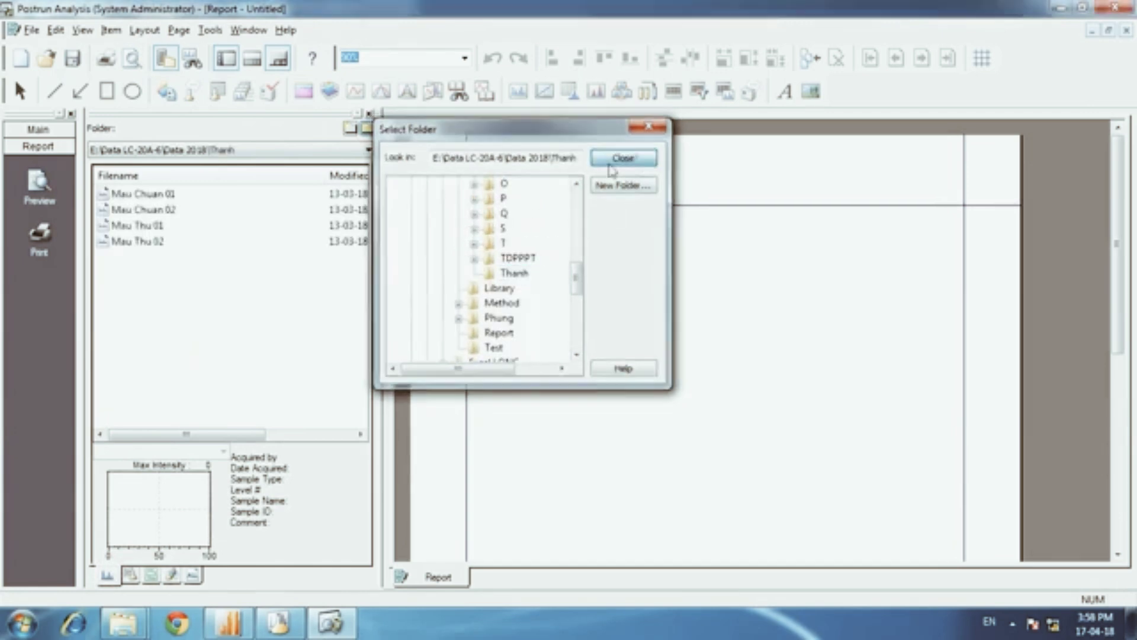
click(623, 157)
- Open the data file Mau Thu 01 in Data Analysis, followed by Mau Chuan 01
click(148, 225)
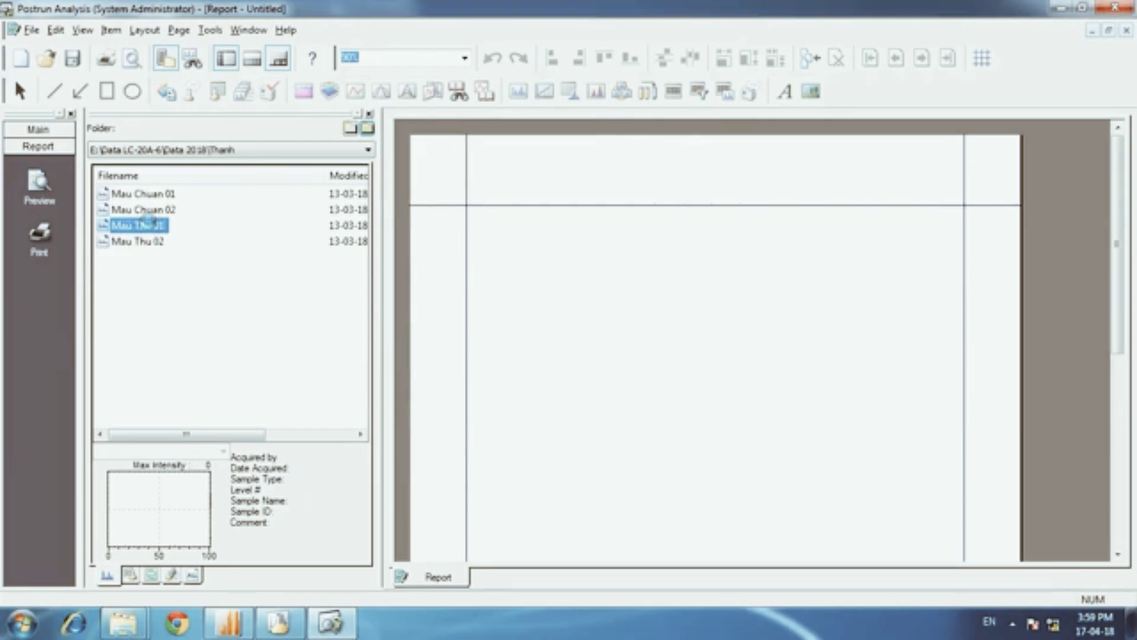
double_click(148, 222)
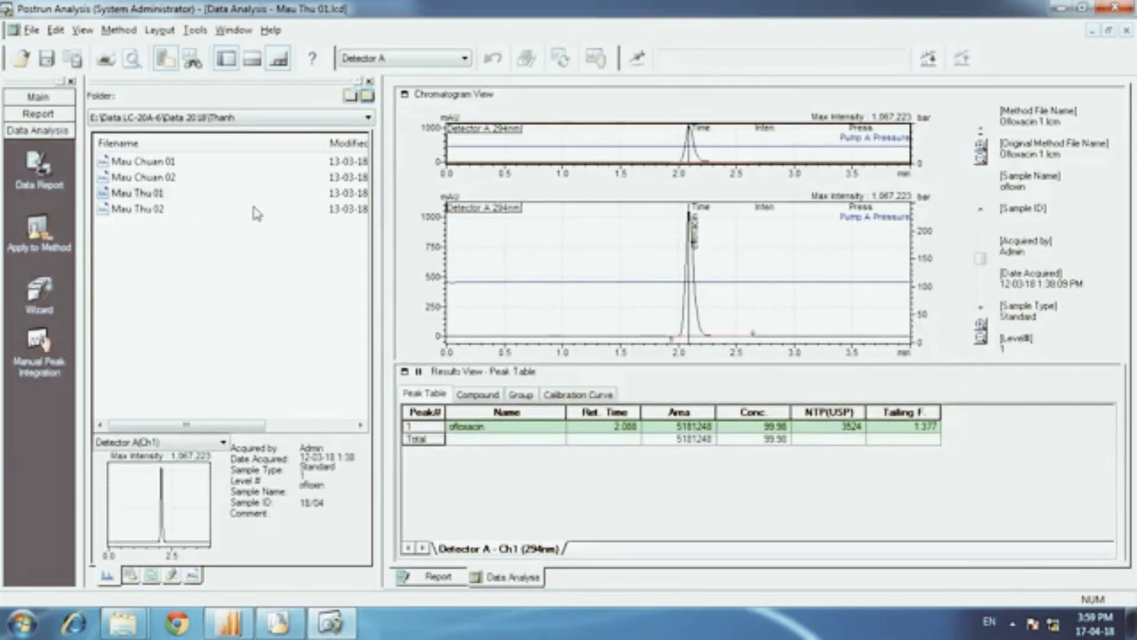
click(145, 164)
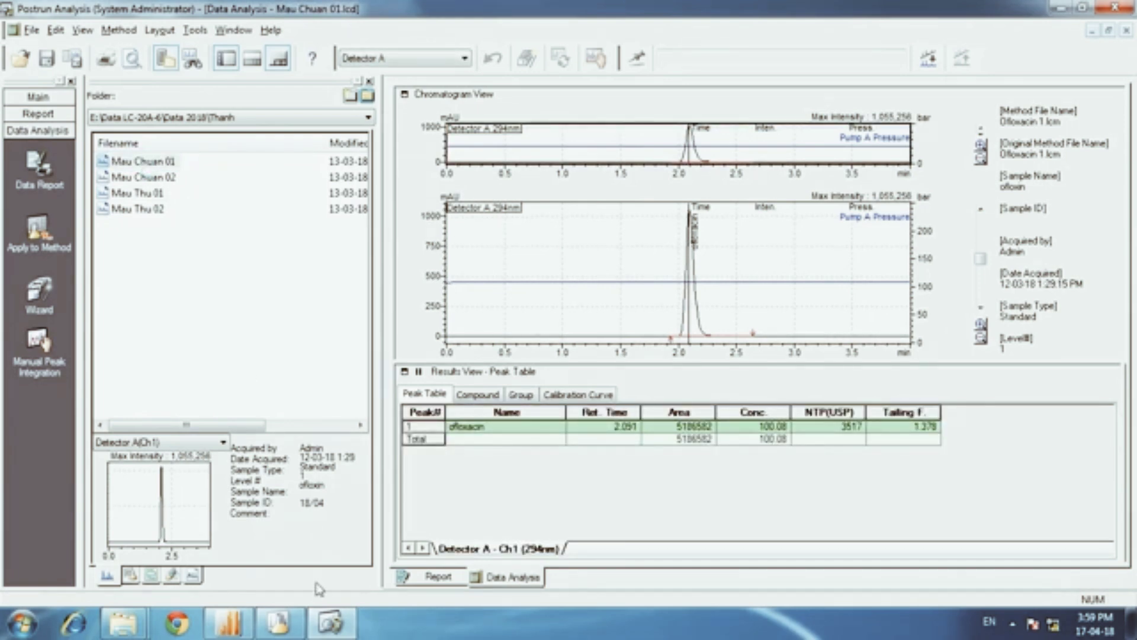
click(1011, 623)
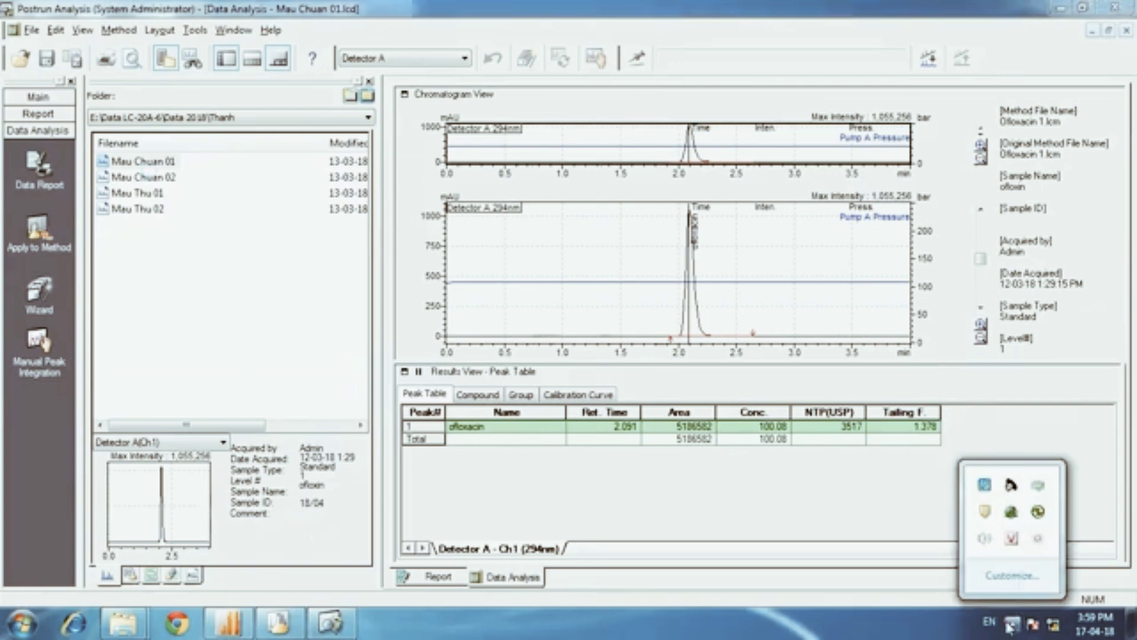
click(1038, 539)
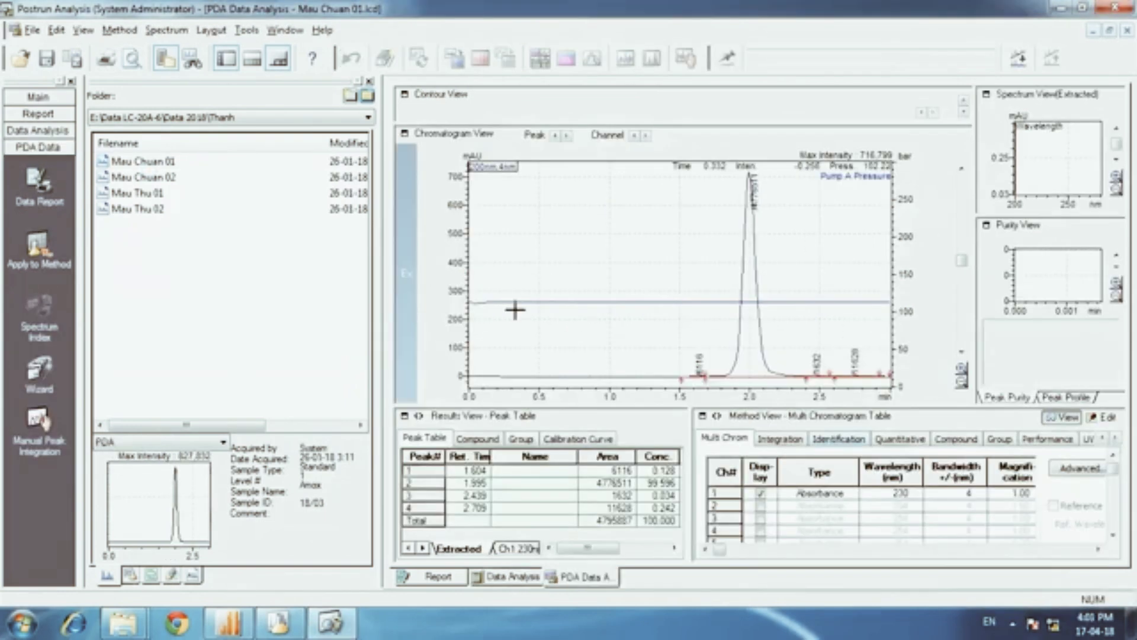
- Load Mau Chuan 02, reload Mau Chuan 01, widen the spectrum and purity views, and heighten the results and method views
double_click(163, 177)
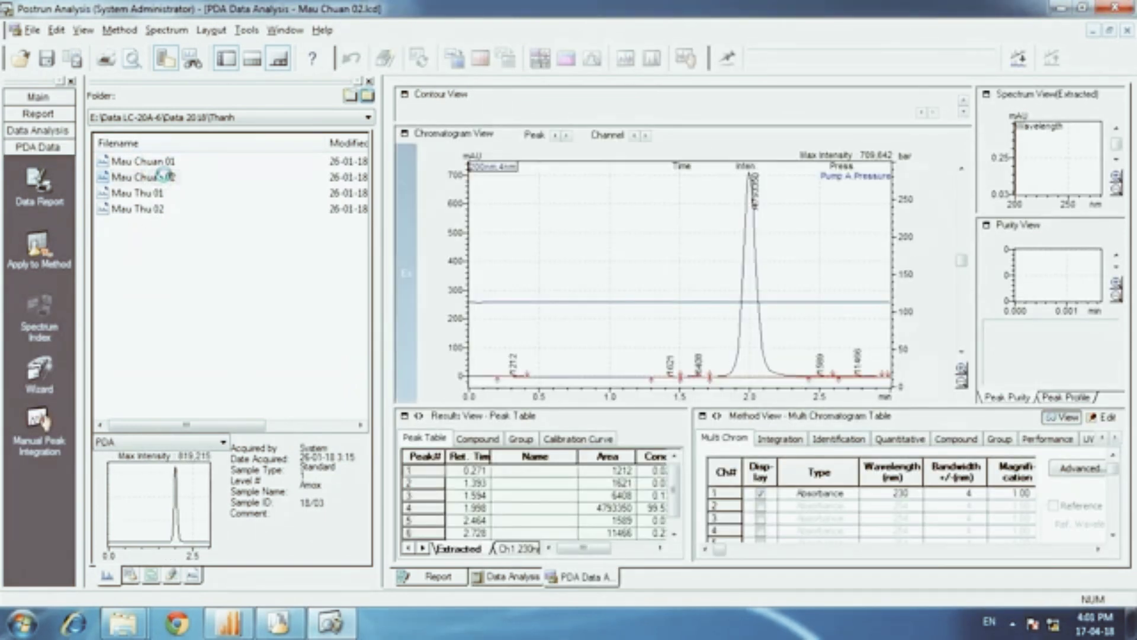
double_click(164, 162)
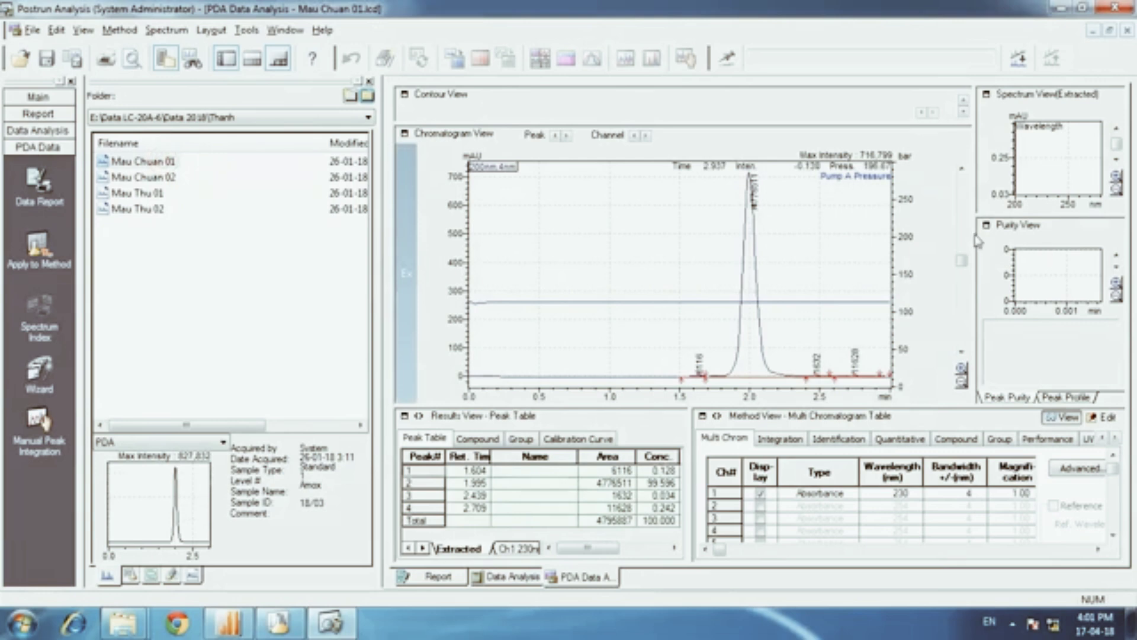
drag(976, 227, 812, 237)
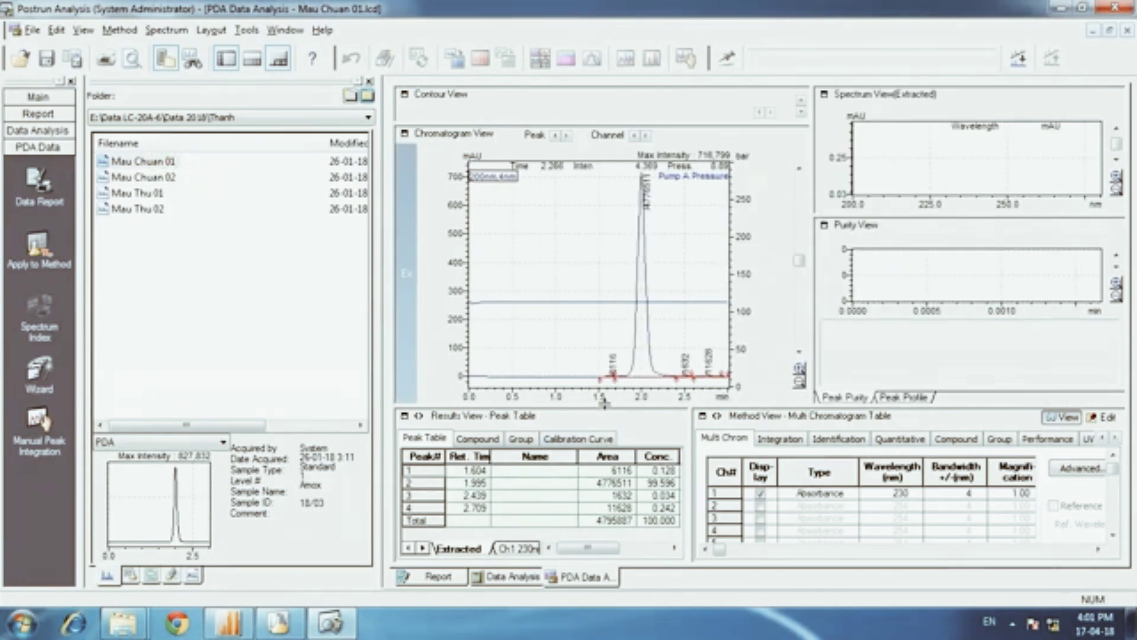
drag(603, 404, 603, 363)
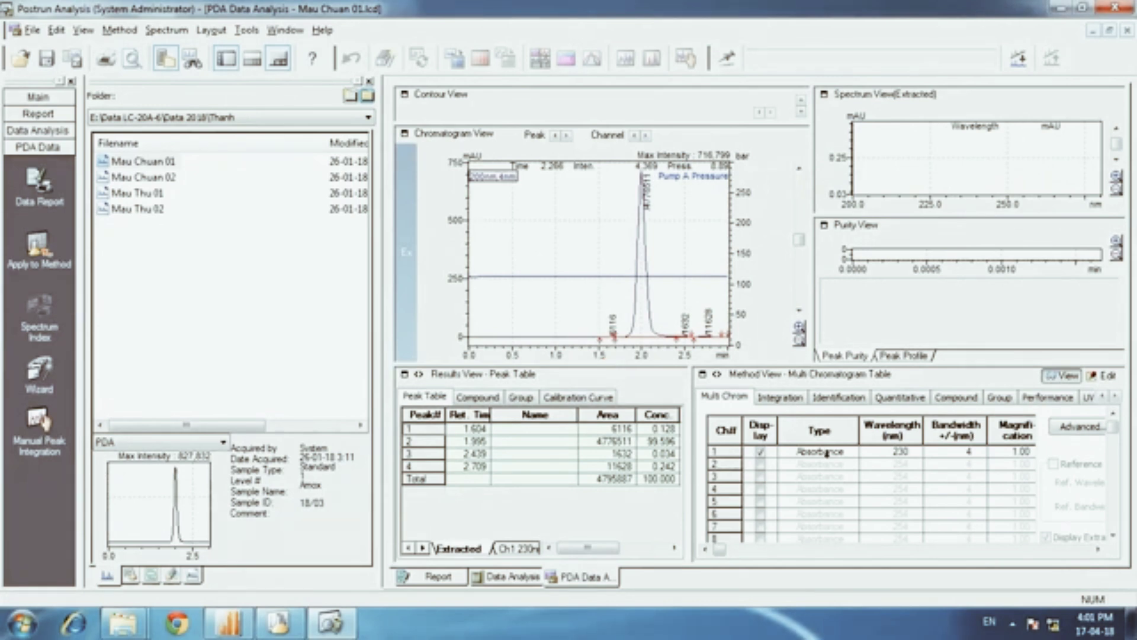
- Examine the instrument parameters stored in Mau Chuan 01, including the PDA, column oven, controller and autosampler settings, and close them
click(119, 30)
mouse_move(135, 51)
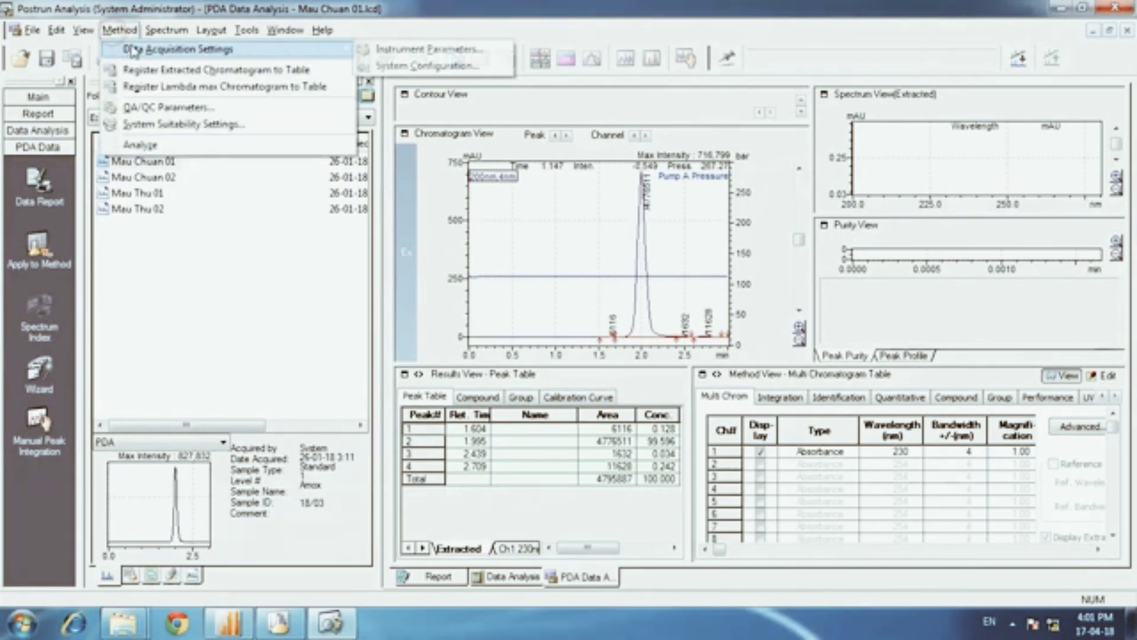
click(394, 51)
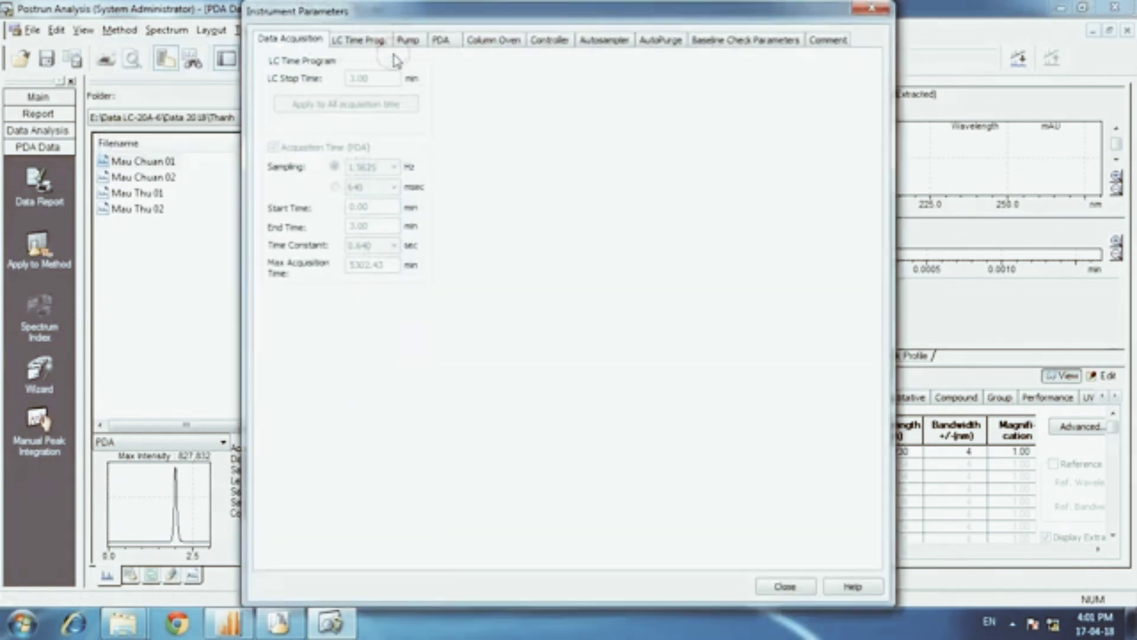
click(409, 47)
click(441, 43)
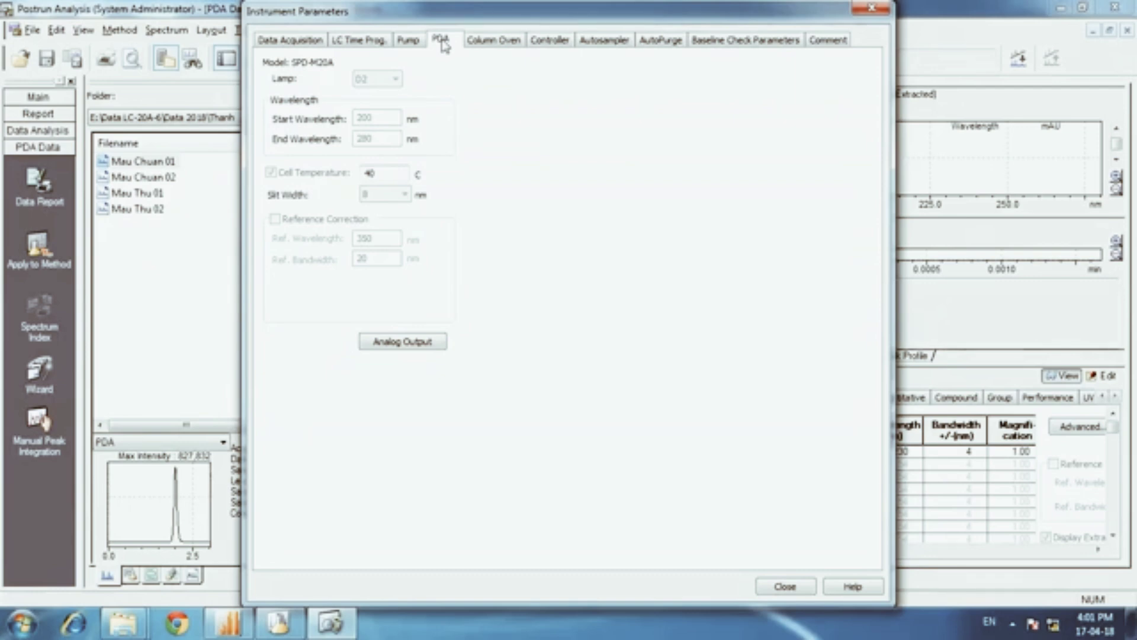
click(490, 46)
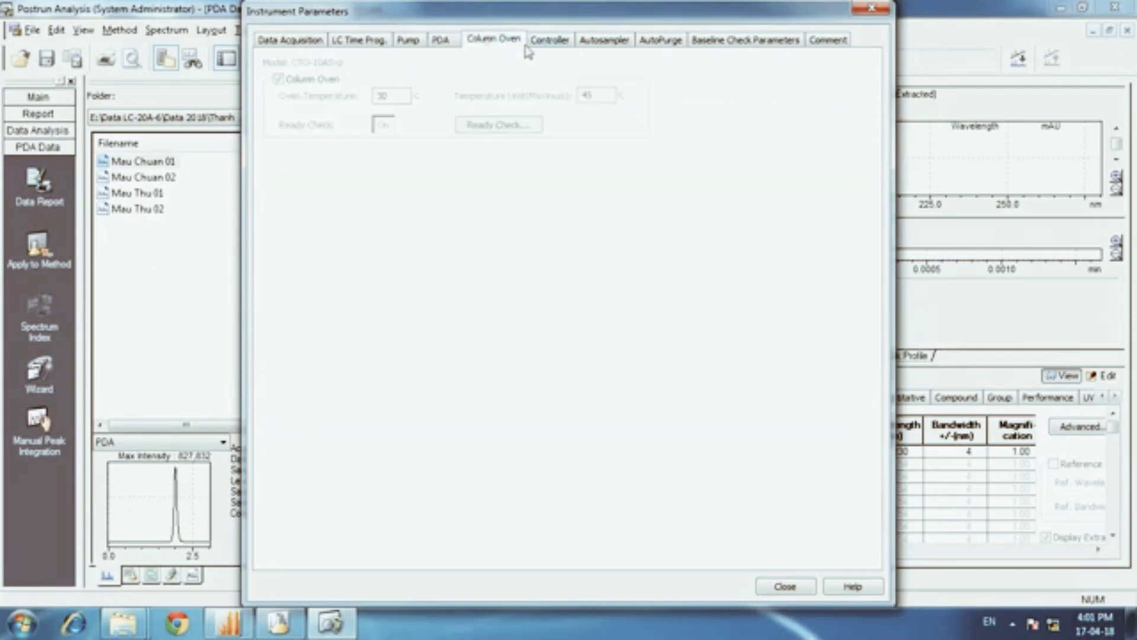
click(540, 43)
click(587, 48)
click(872, 10)
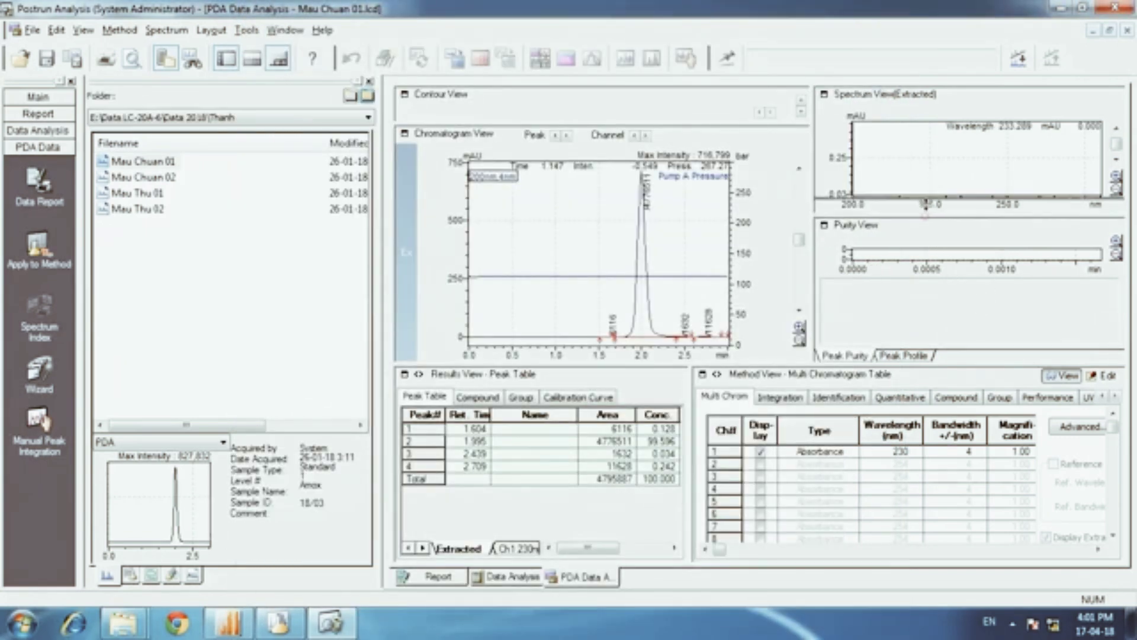
- Show channel Ch1 of Mau Thu 01 and accept 230 nm absorbance with a 4 nm bandwidth in its method's wavelength settings
click(156, 196)
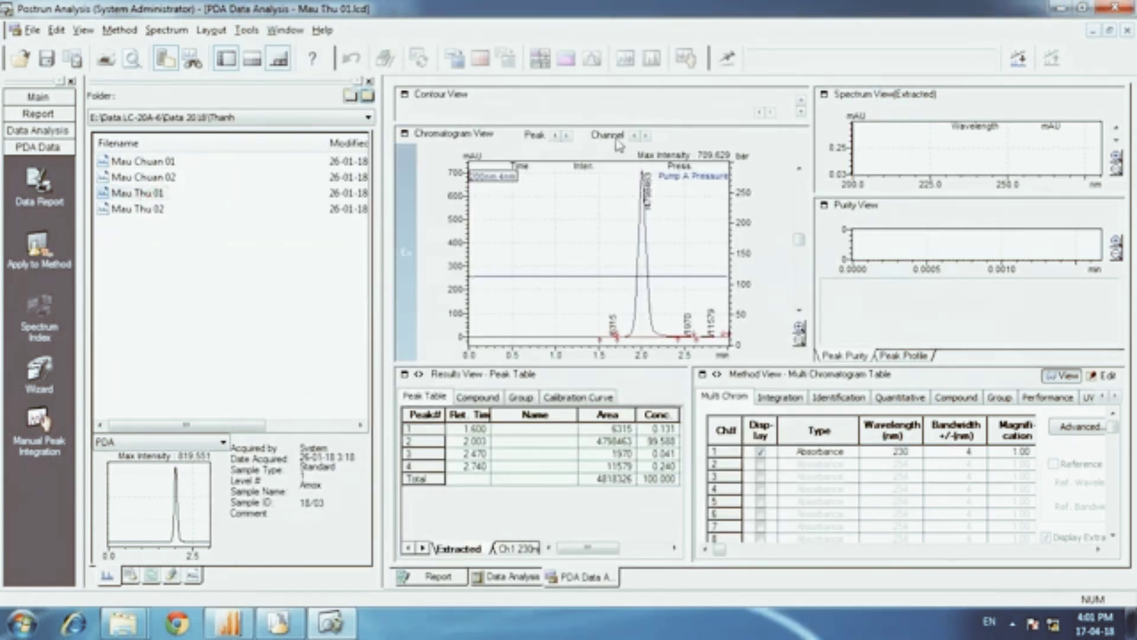
click(647, 135)
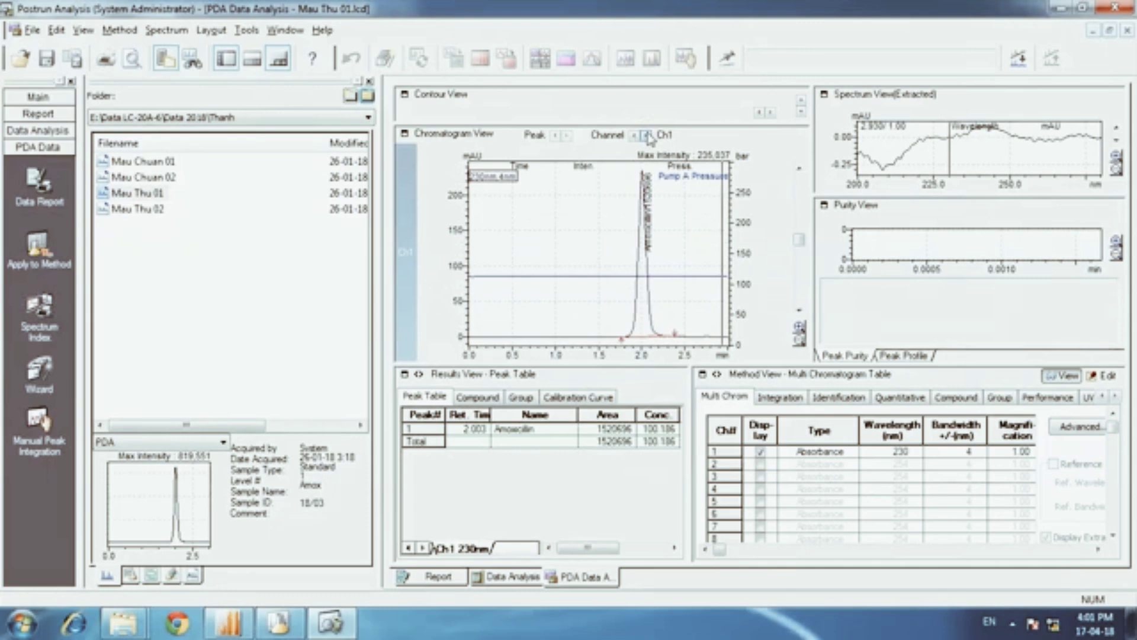
click(1103, 375)
click(894, 453)
click(916, 452)
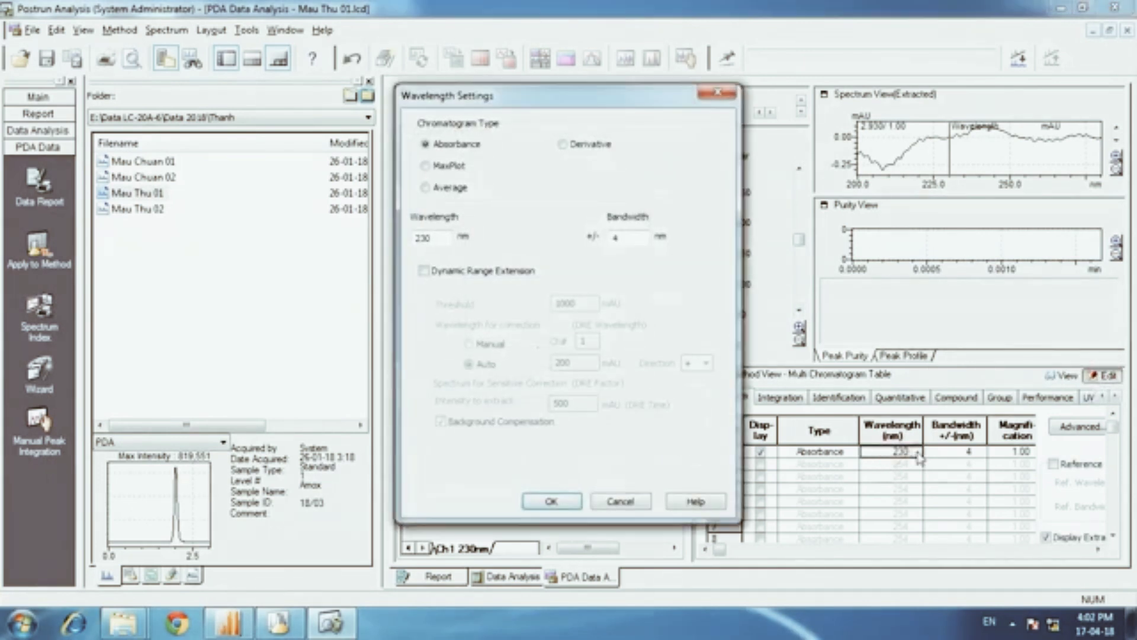
click(551, 501)
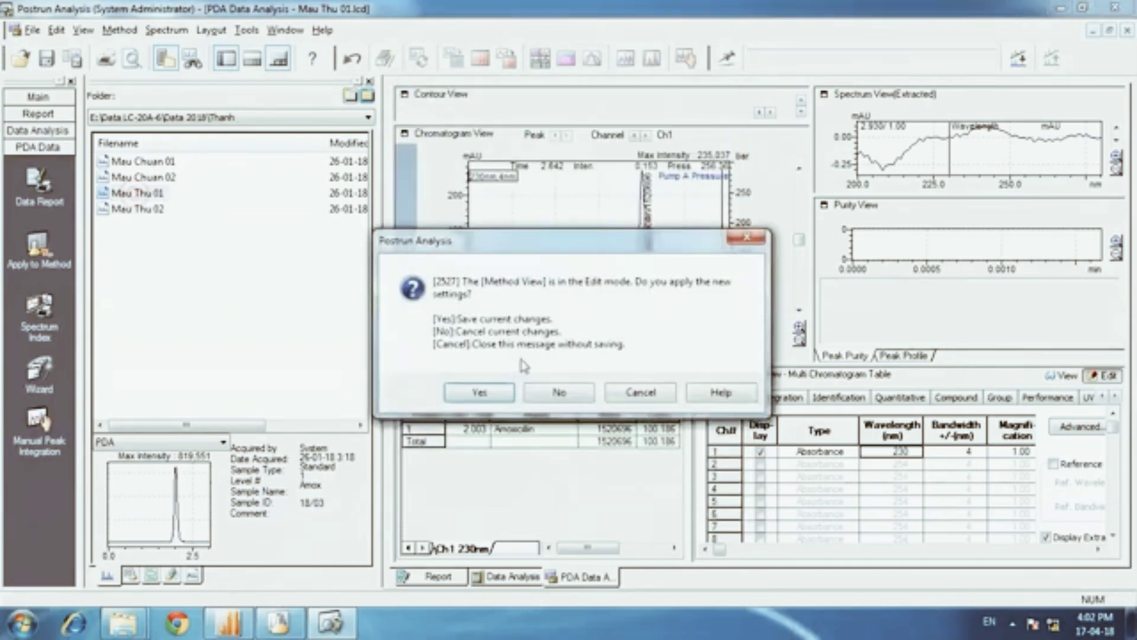
click(490, 393)
click(457, 372)
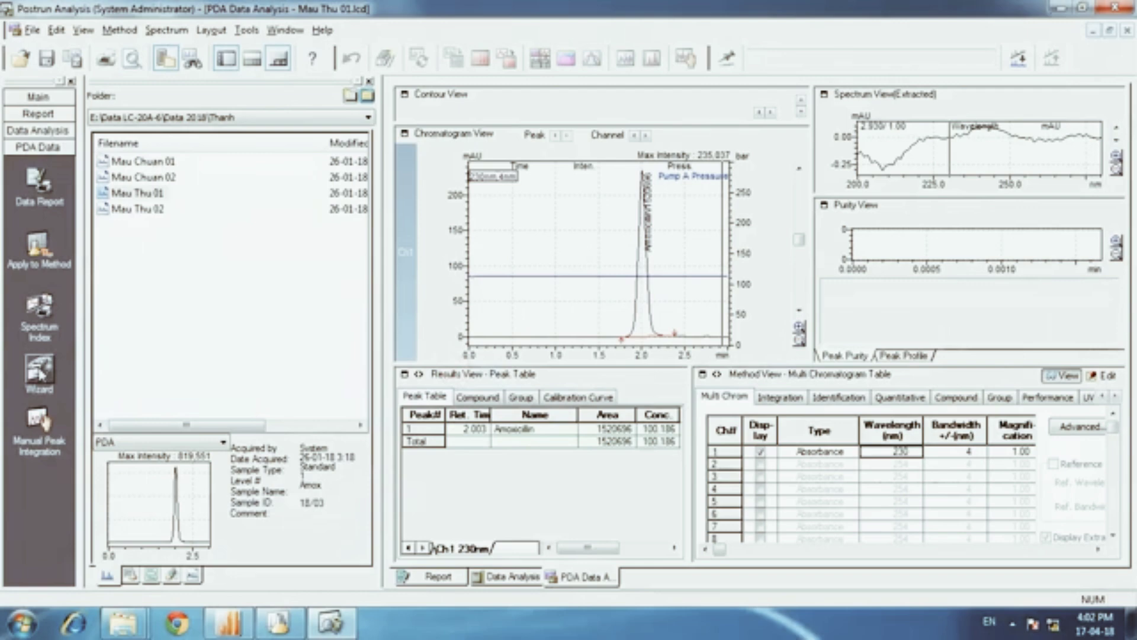
- Start the Compound Table Wizard for Mau Thu 01 with channel Ch1 230nm selected
click(39, 368)
click(622, 214)
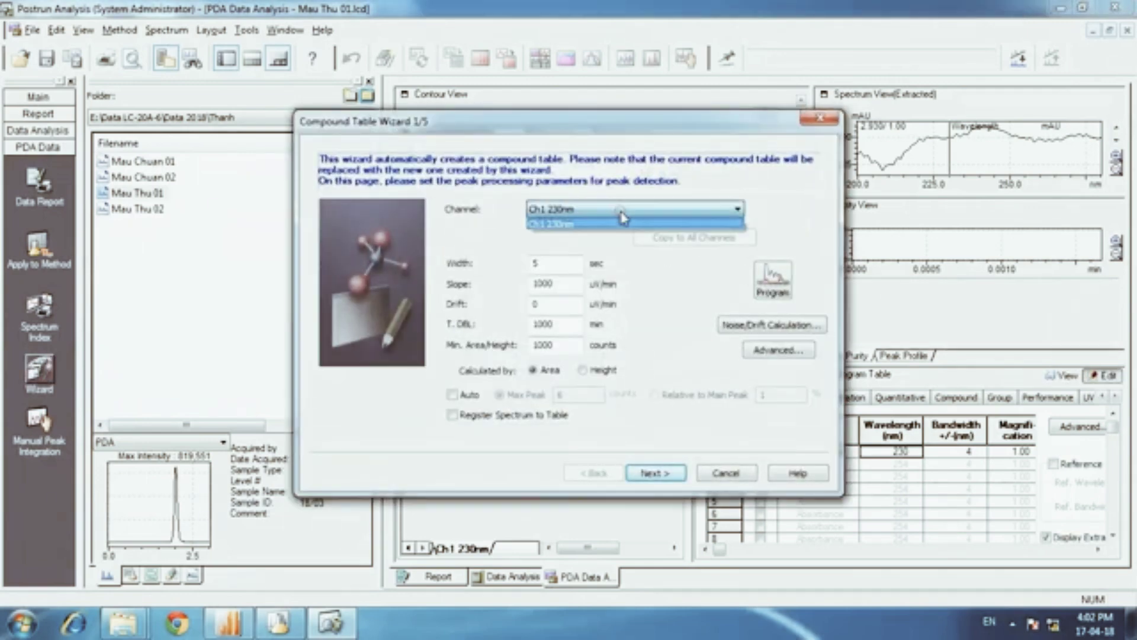
click(622, 221)
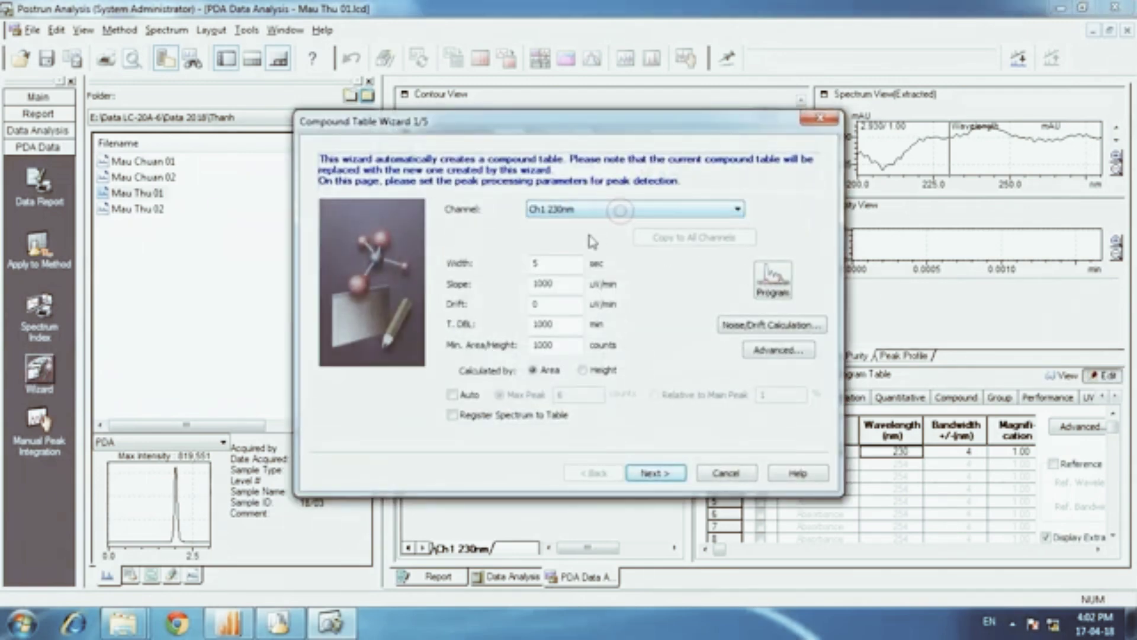
- Set the Slope value in the integration time program to 5000 and simulate the integration
click(773, 277)
click(498, 316)
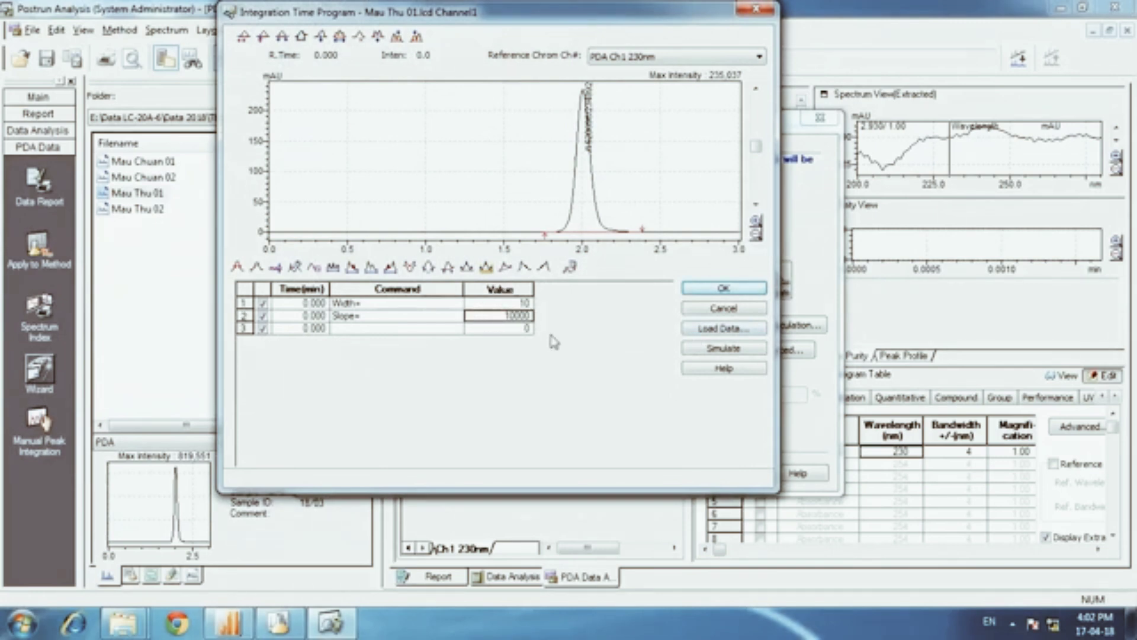
text(15)
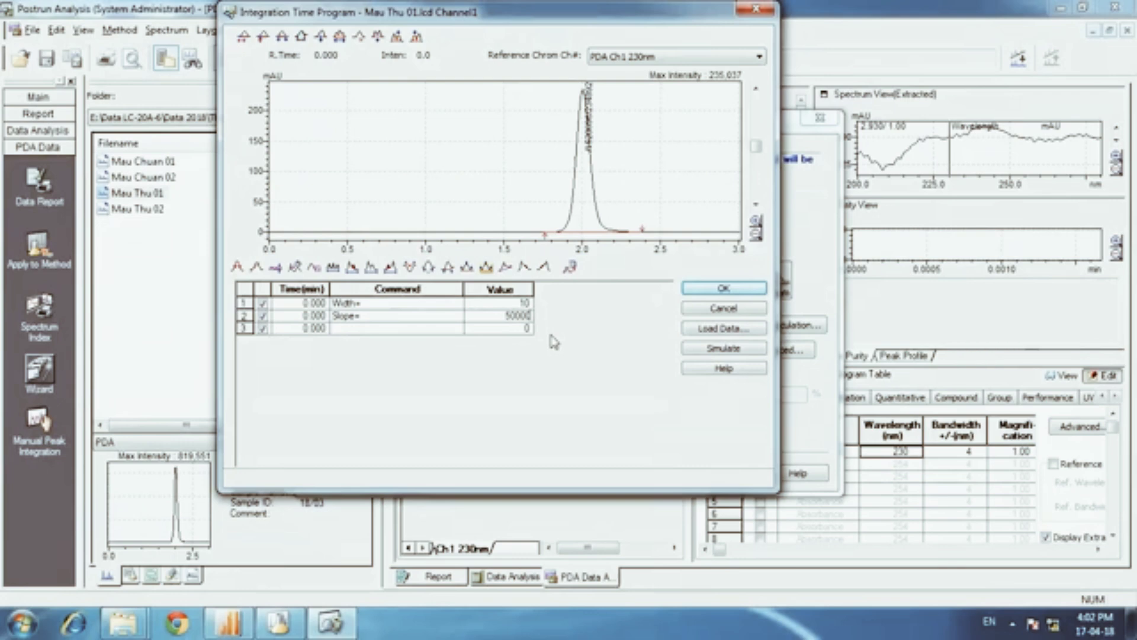
click(719, 348)
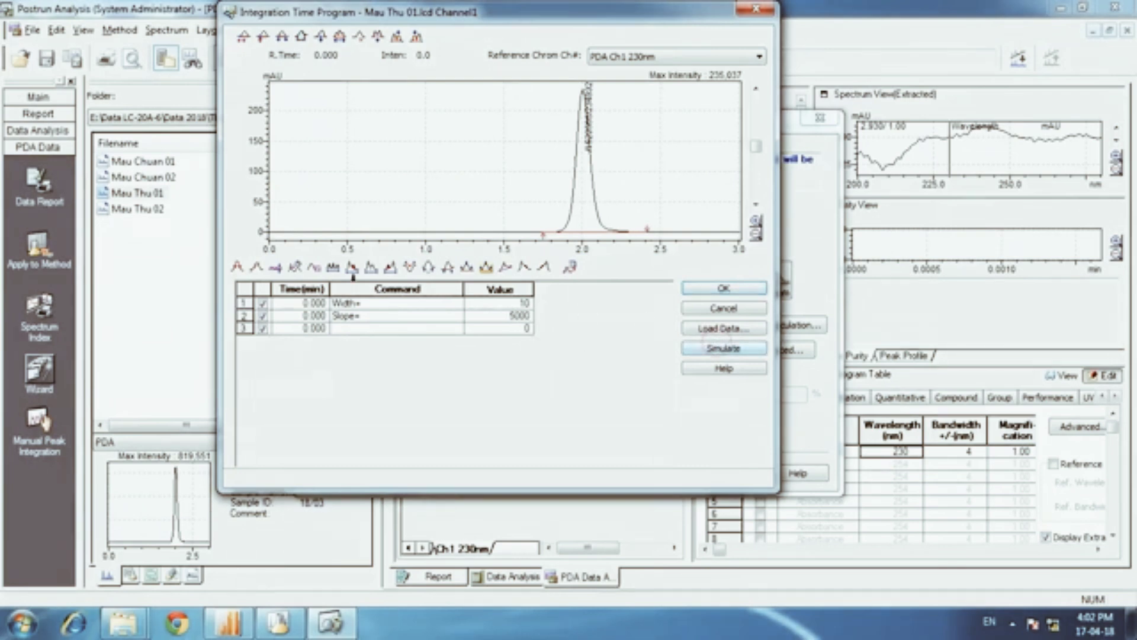
- Add an integration-off interval before the main peak, from 0.037 to 1.663 min, to the integration time program
click(333, 266)
click(279, 236)
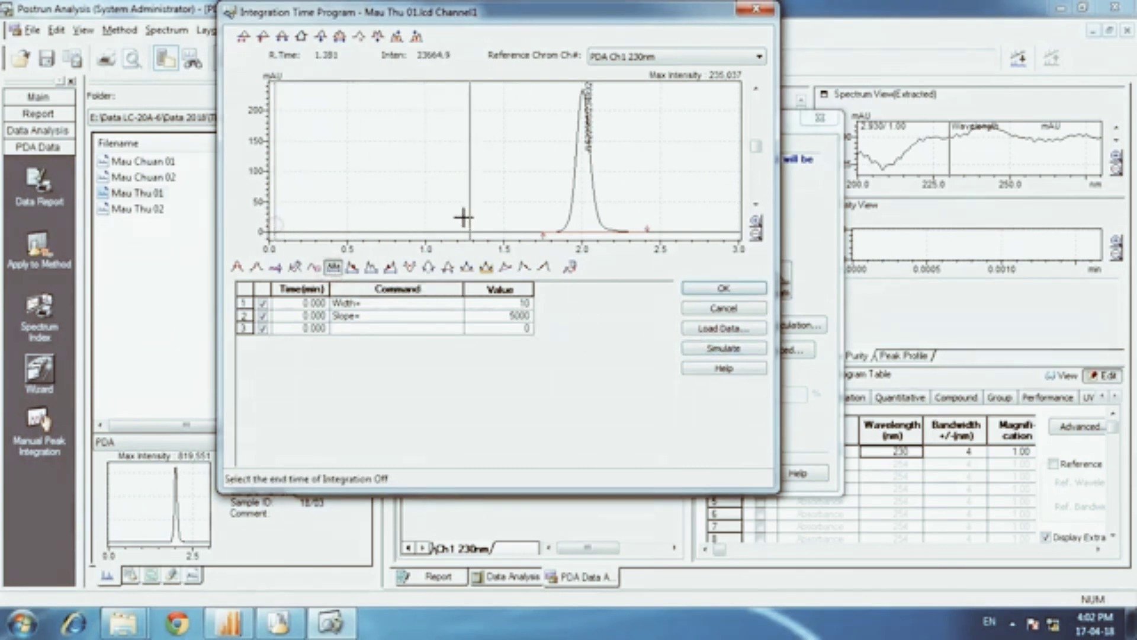
click(530, 231)
click(570, 213)
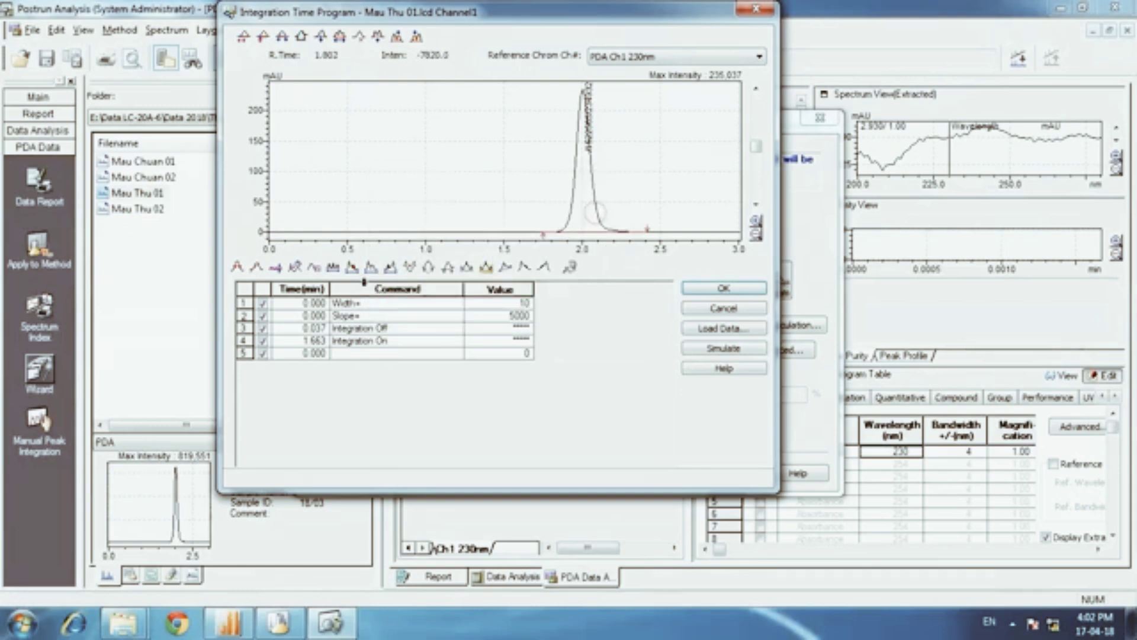
- Add an integration-off interval after the main peak, from 2.471 to 2.960 min, then simulate and accept the integration time program
click(655, 207)
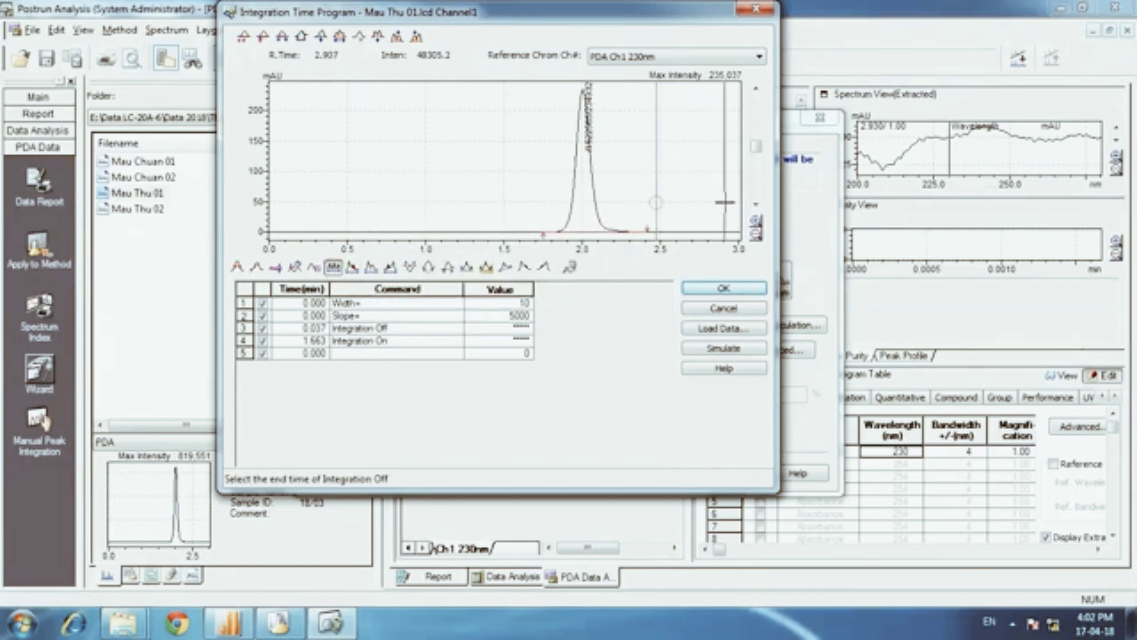
click(732, 204)
click(595, 215)
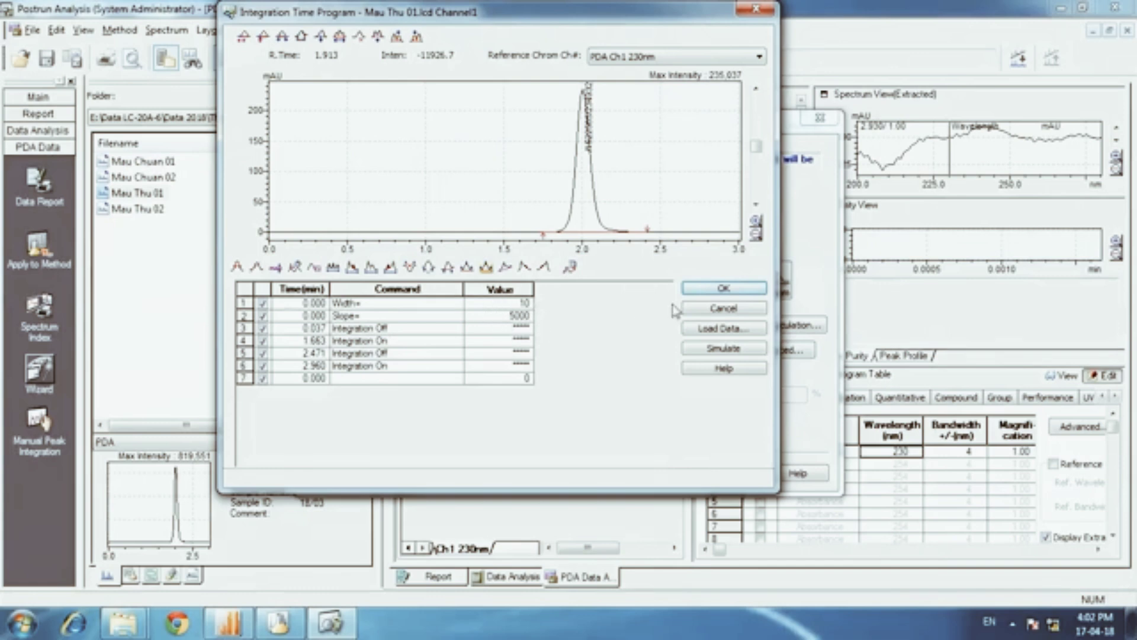
click(730, 354)
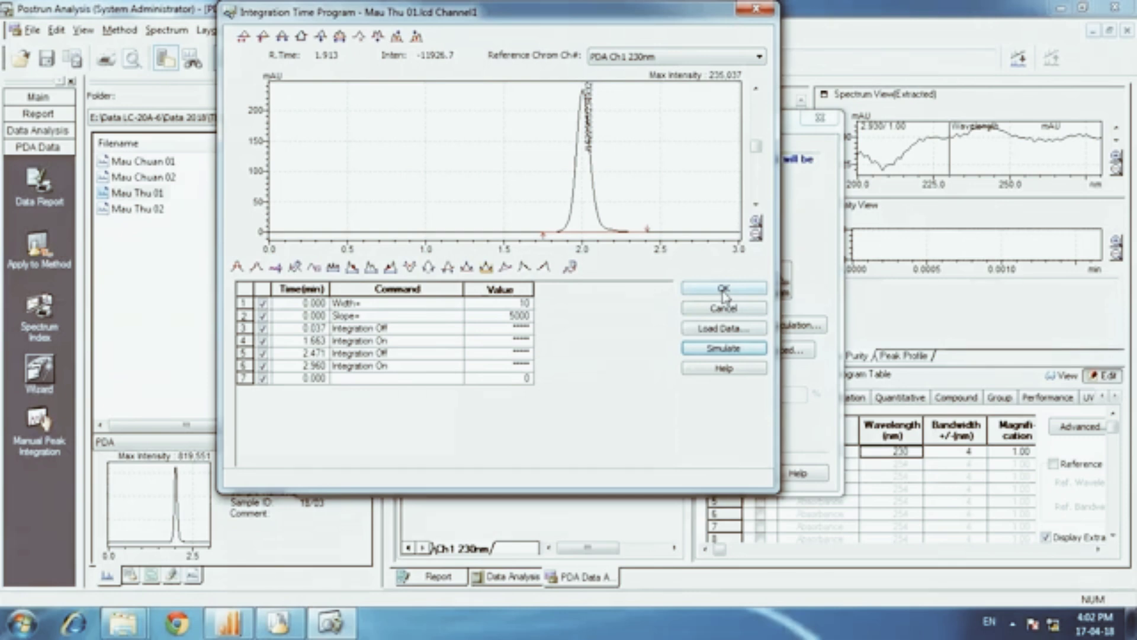
click(724, 290)
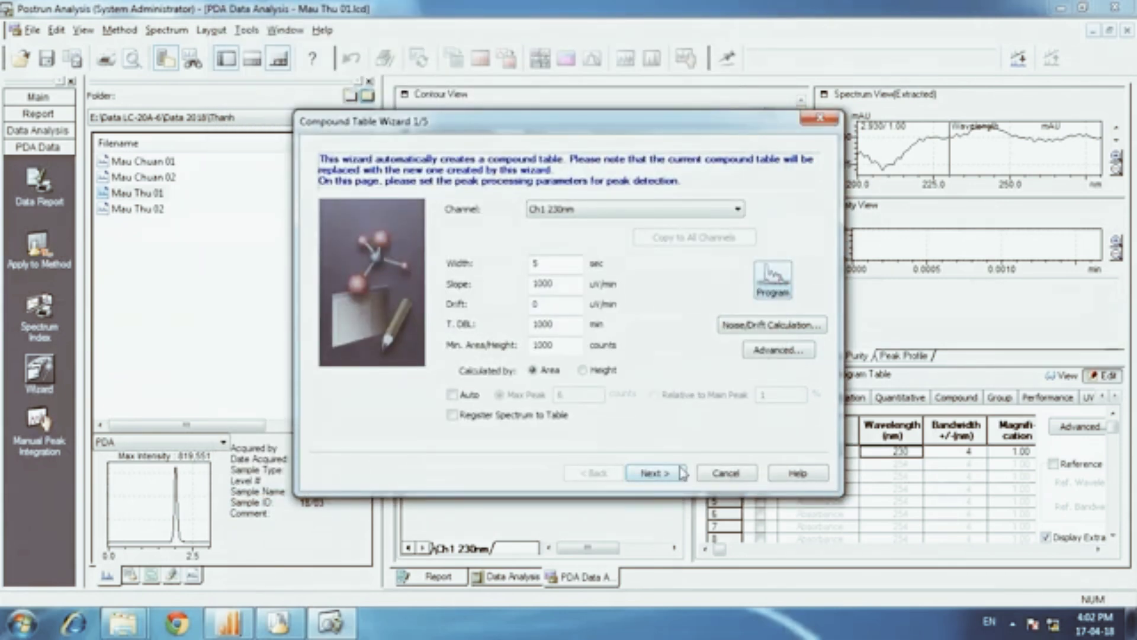
- Accept the peak processing parameters and select the peak at 2.003 min for the compound table
click(654, 472)
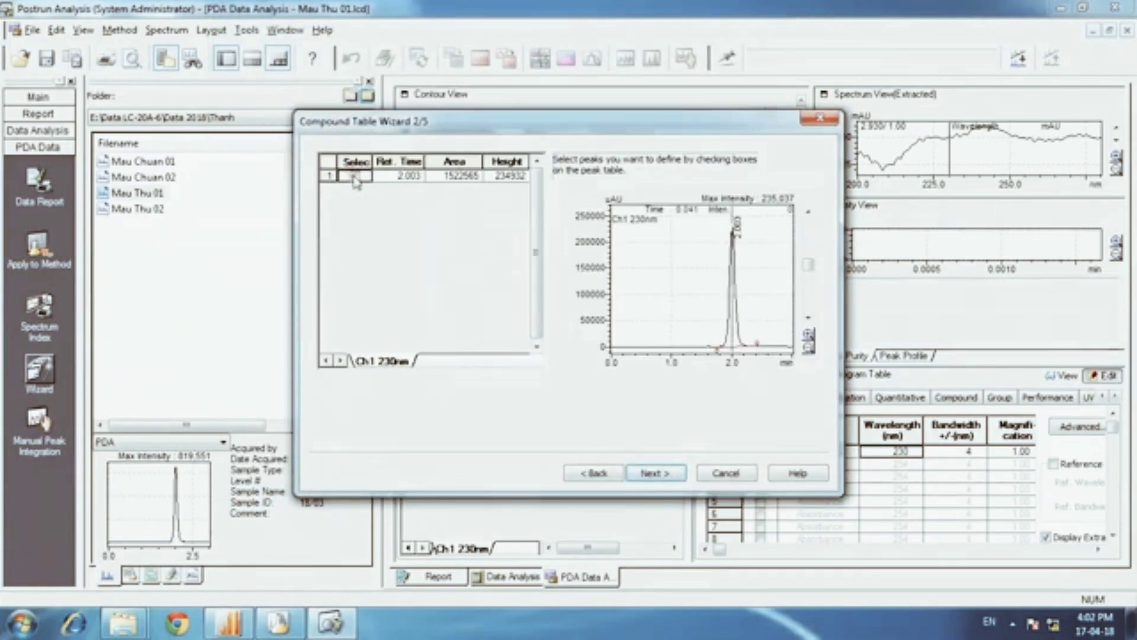
click(354, 177)
click(656, 473)
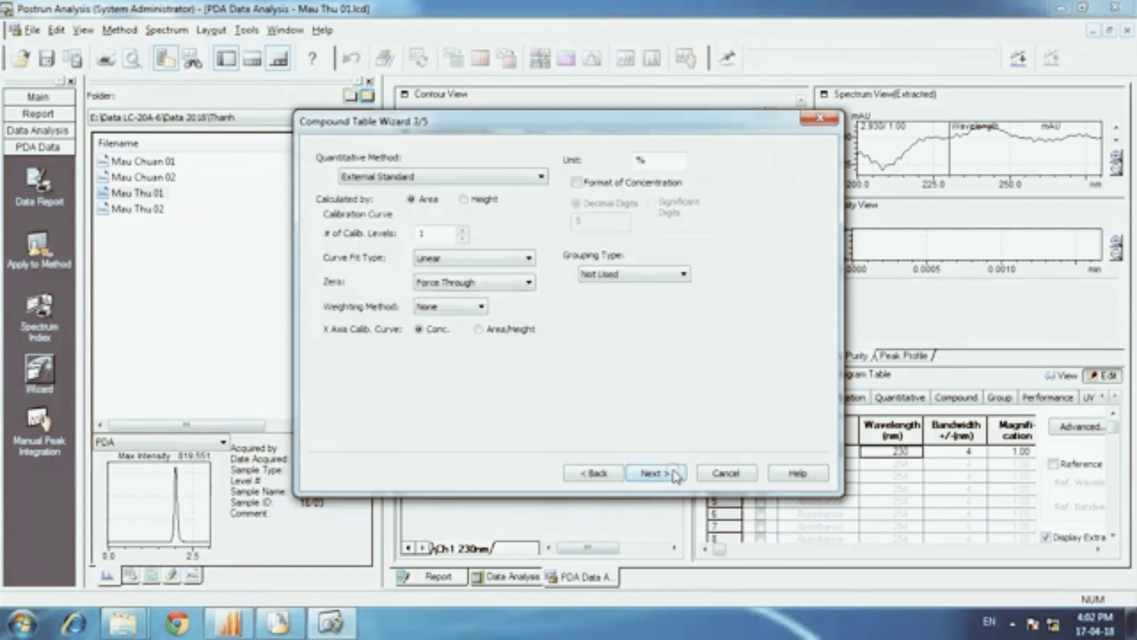
- Choose External Standard quantitation by area with one level and a linear curve forced through zero, and accept the default identification settings
click(411, 178)
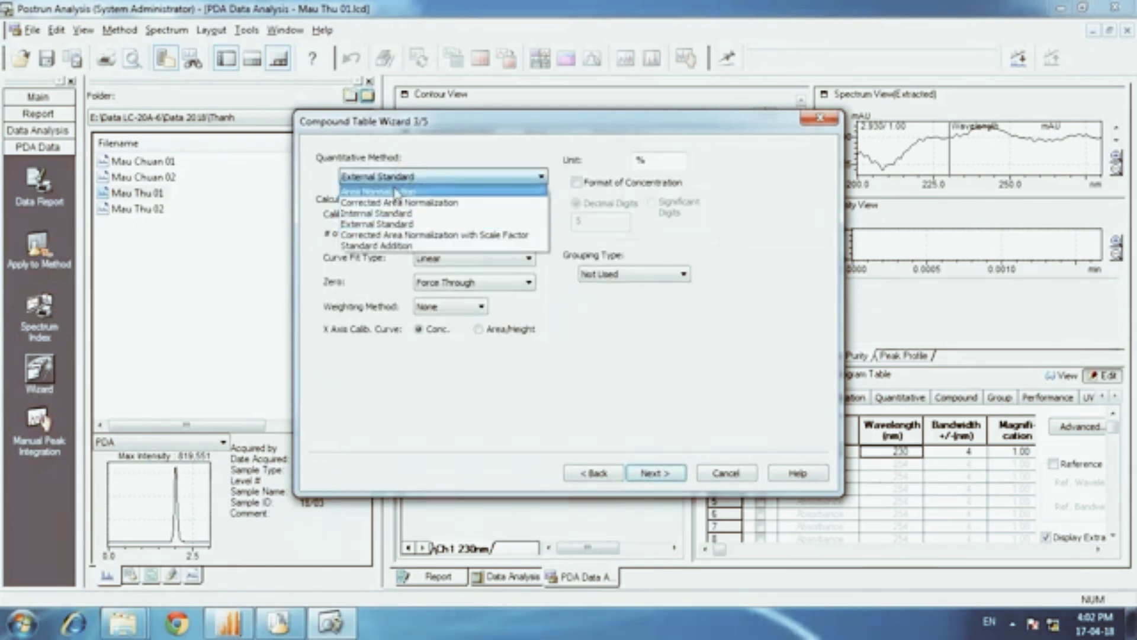
click(395, 228)
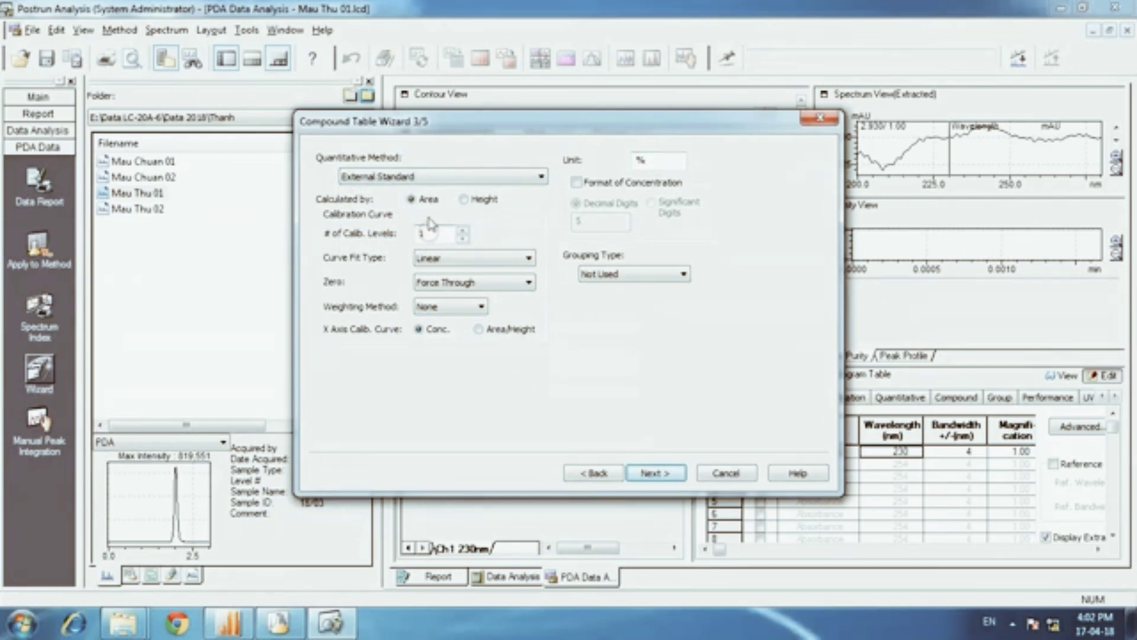
click(432, 233)
click(450, 259)
click(451, 260)
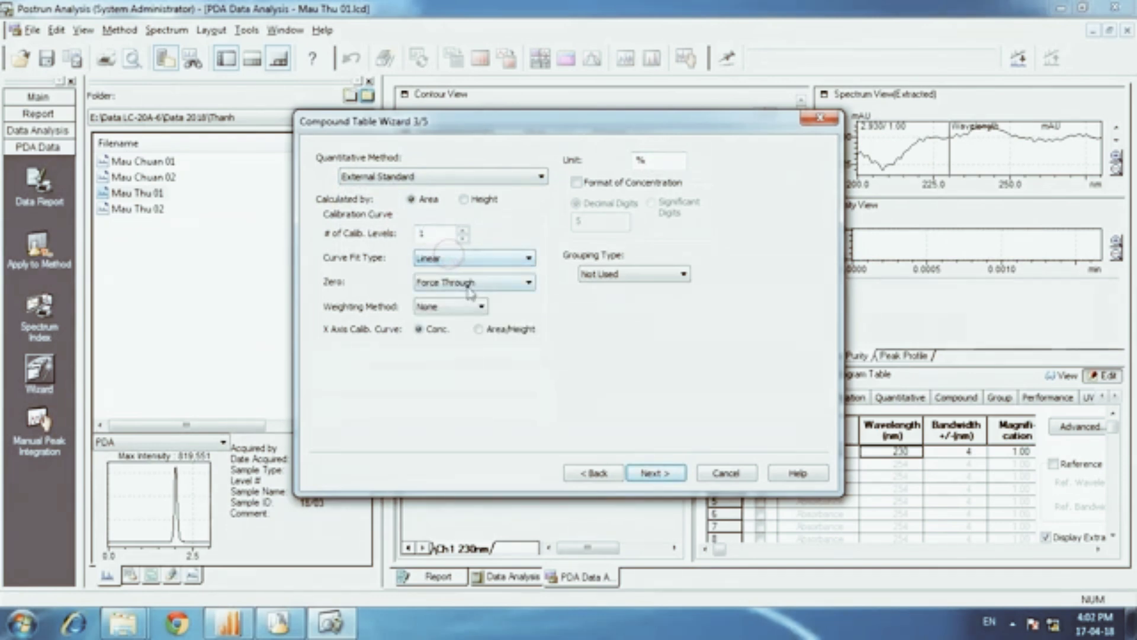
click(471, 283)
click(466, 288)
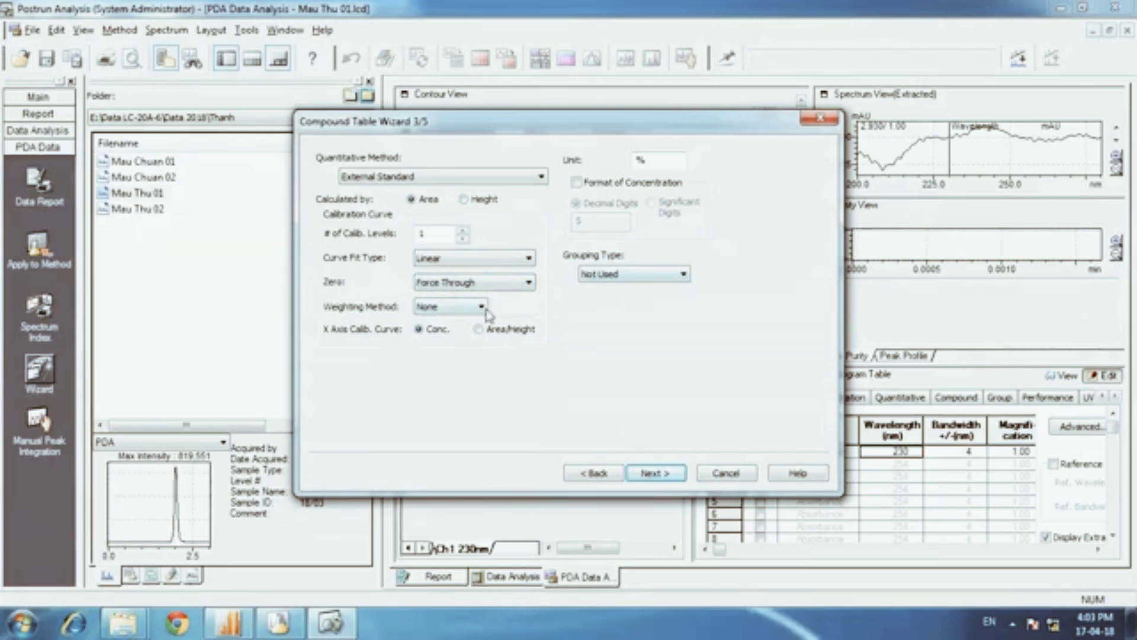
click(683, 469)
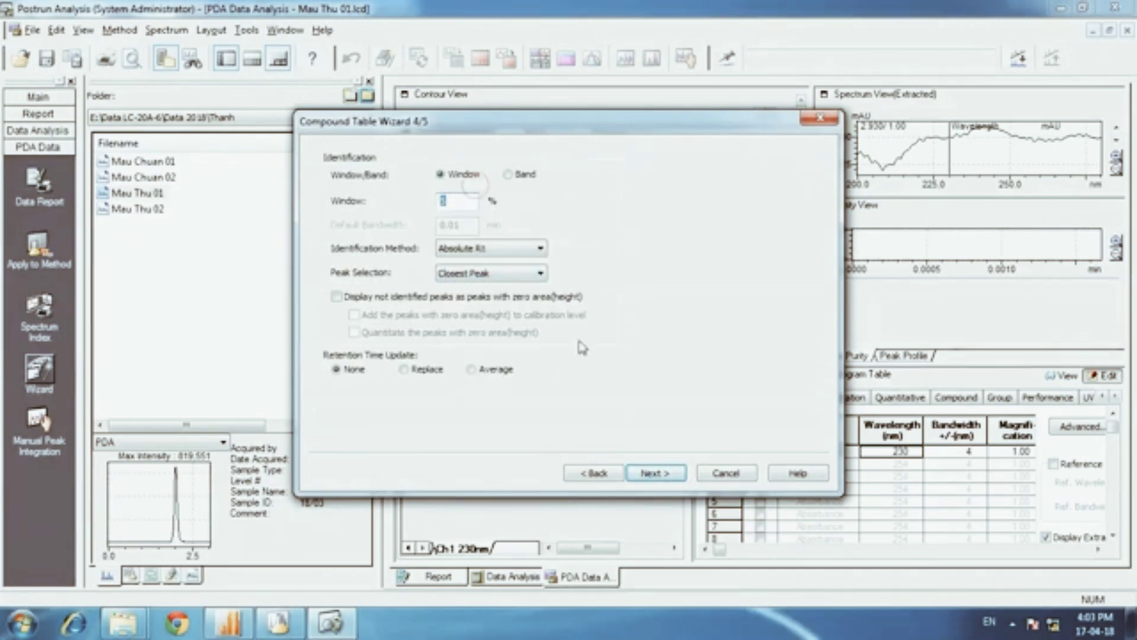
click(655, 472)
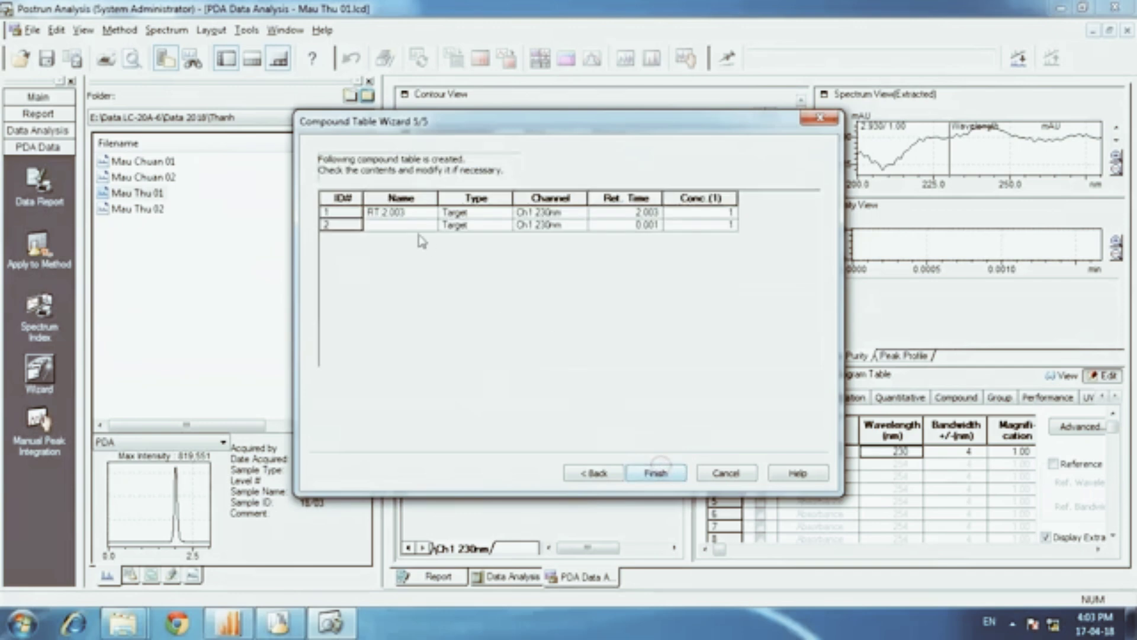
- Name the 2.003 min compound Amoxicillin, set its level 1 concentration to 100, and finish the compound table
text(Amoxic)
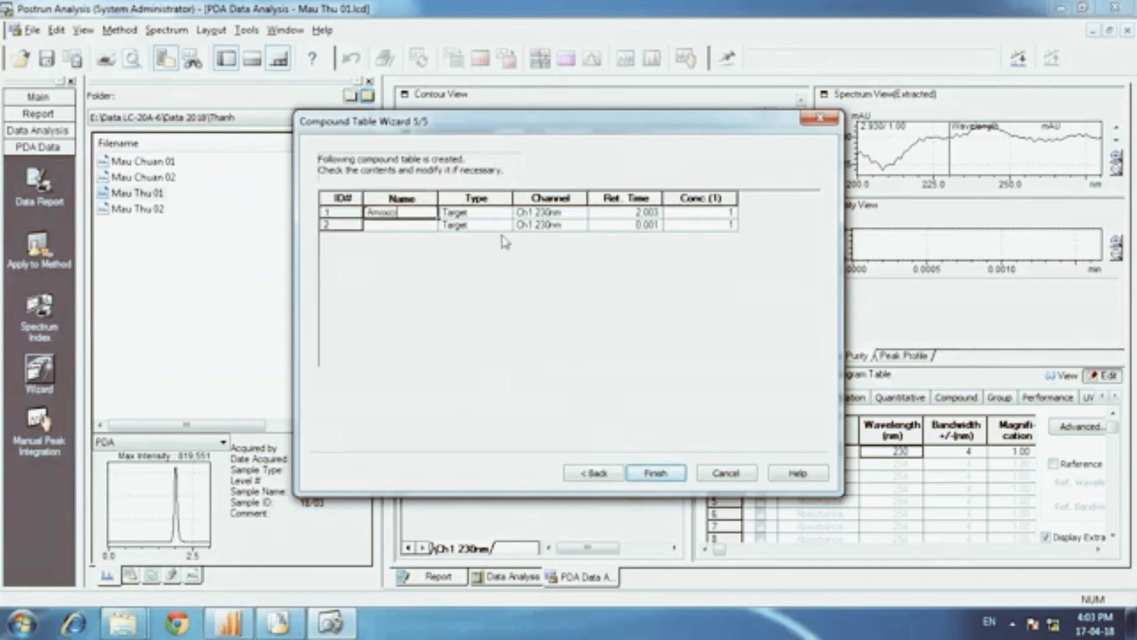
text(illin)
key(Tab)
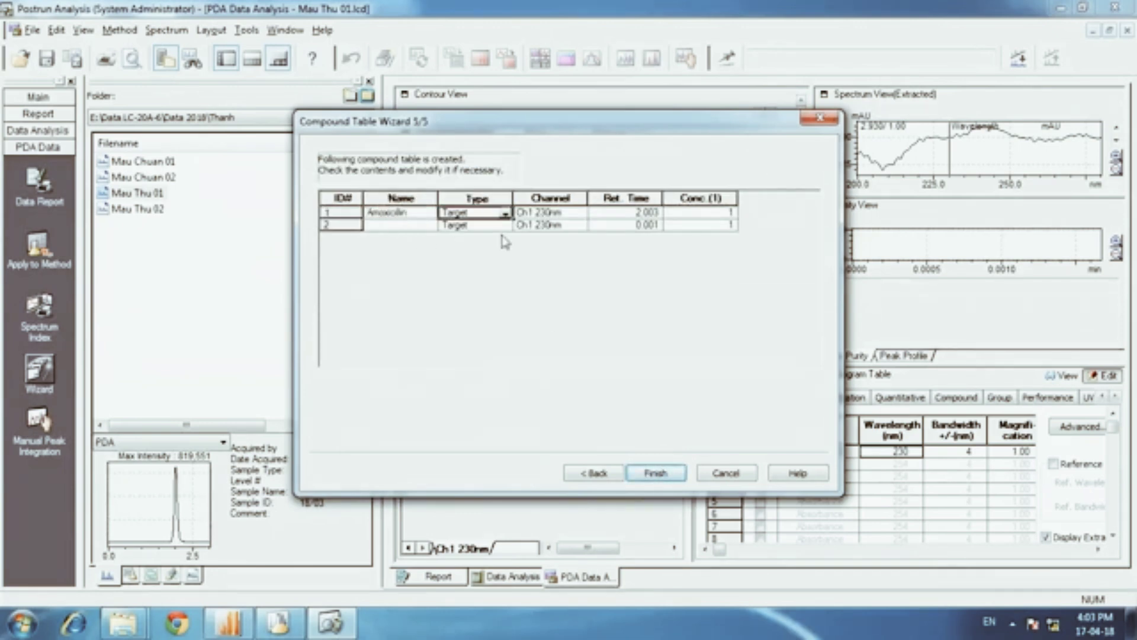
key(Tab)
text(100)
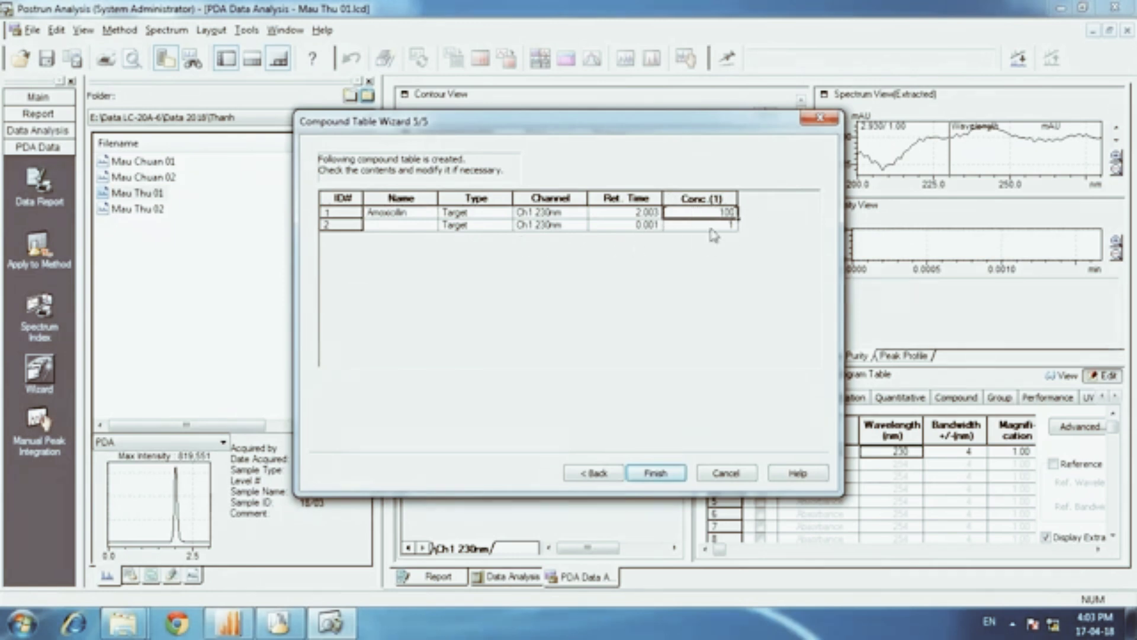
click(663, 472)
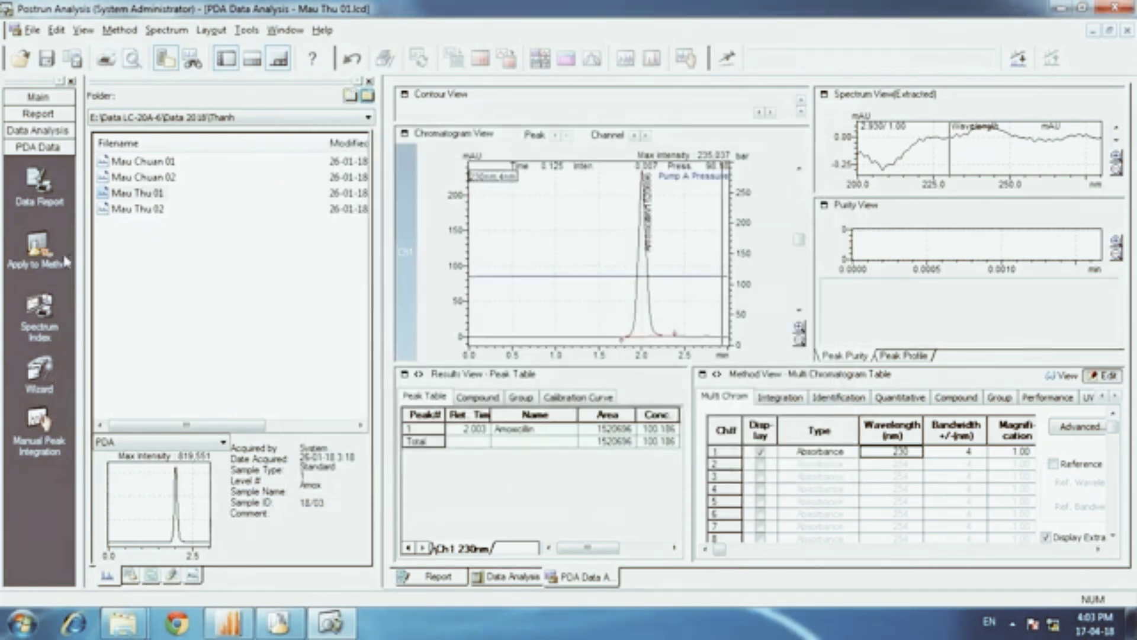
- Apply the current data processing parameters of Mau Thu 01 to a method file named Amox in the data folder
click(39, 244)
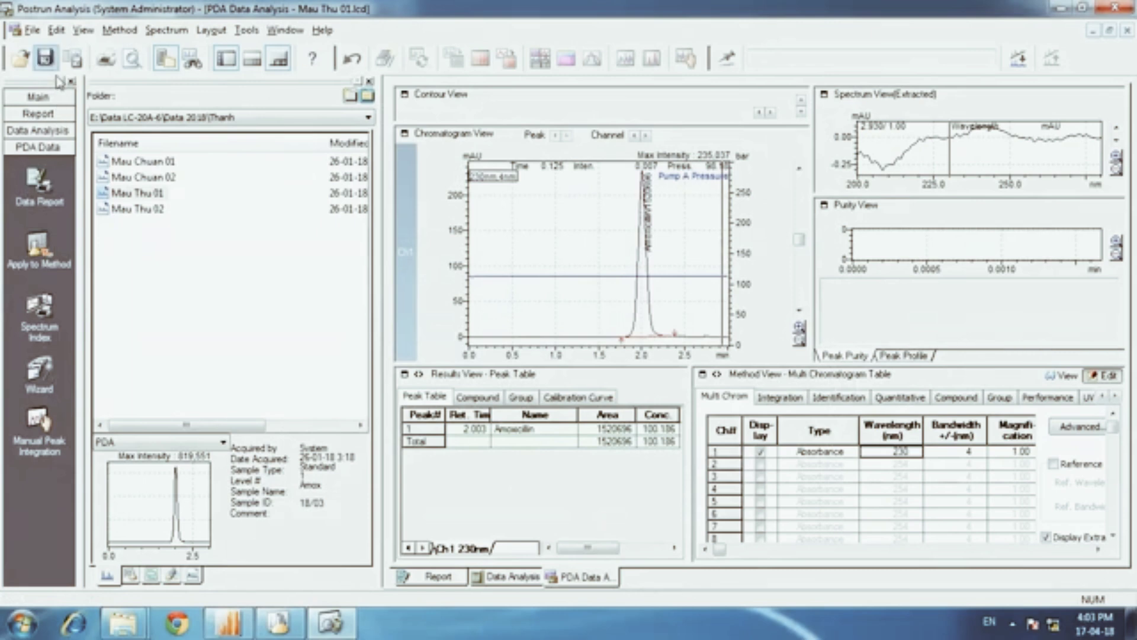
click(482, 402)
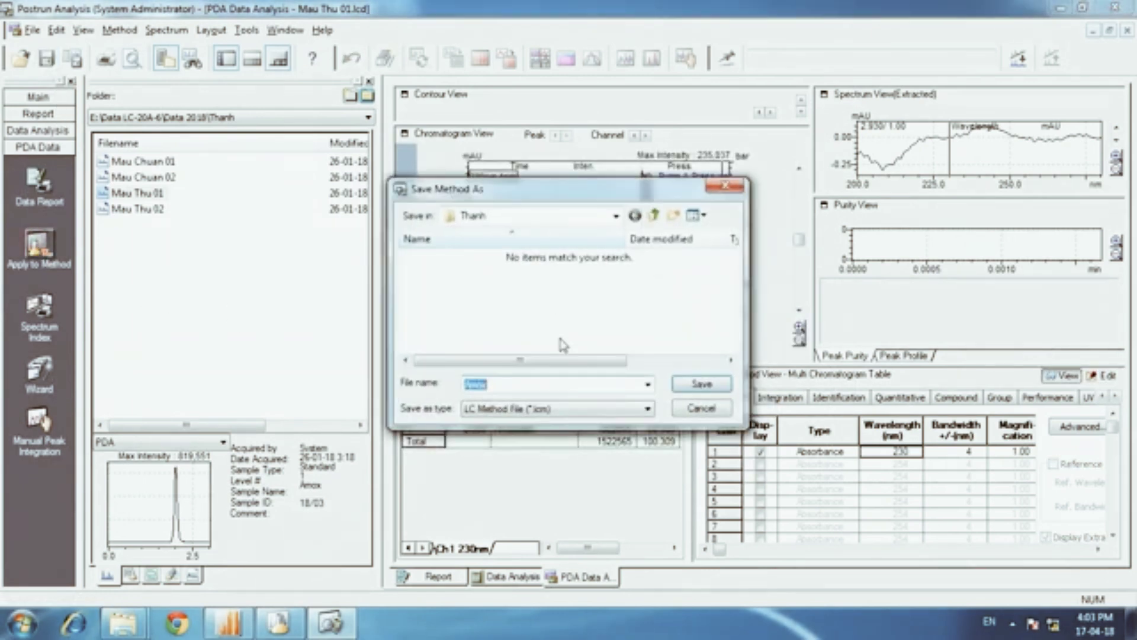
click(702, 384)
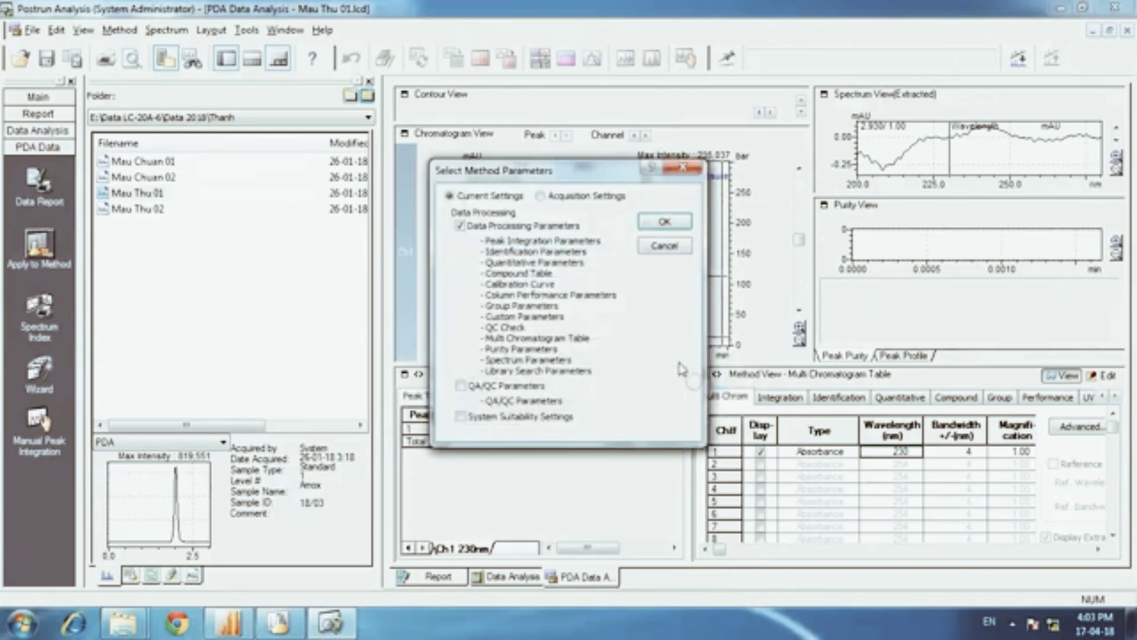
click(665, 222)
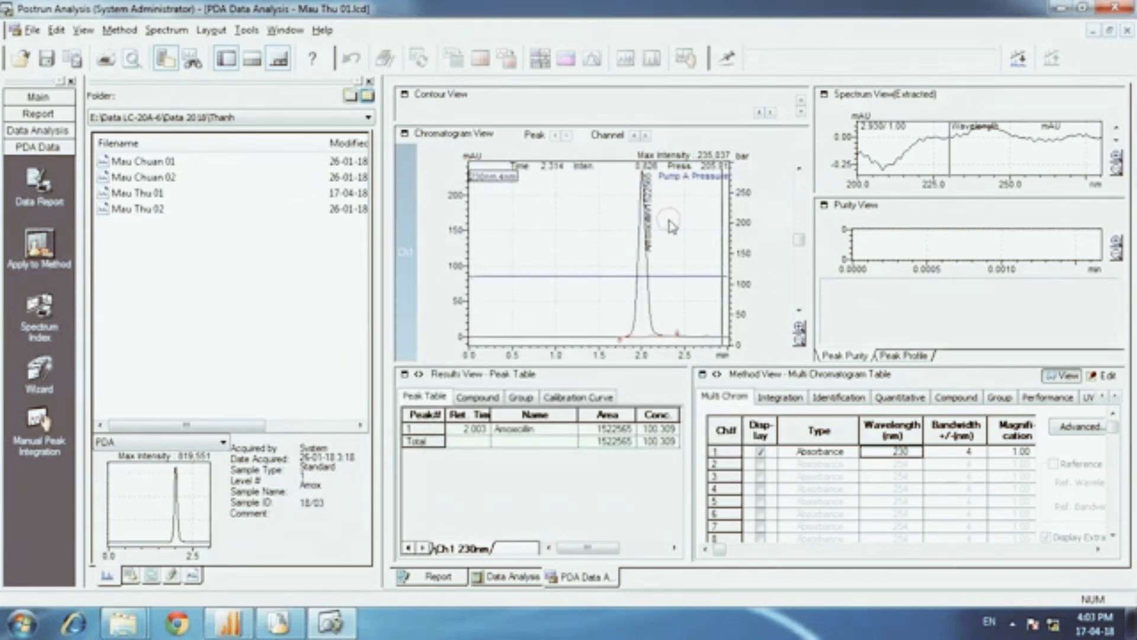
- Show the Calibration Curve window and load the Amox method file into it
click(285, 29)
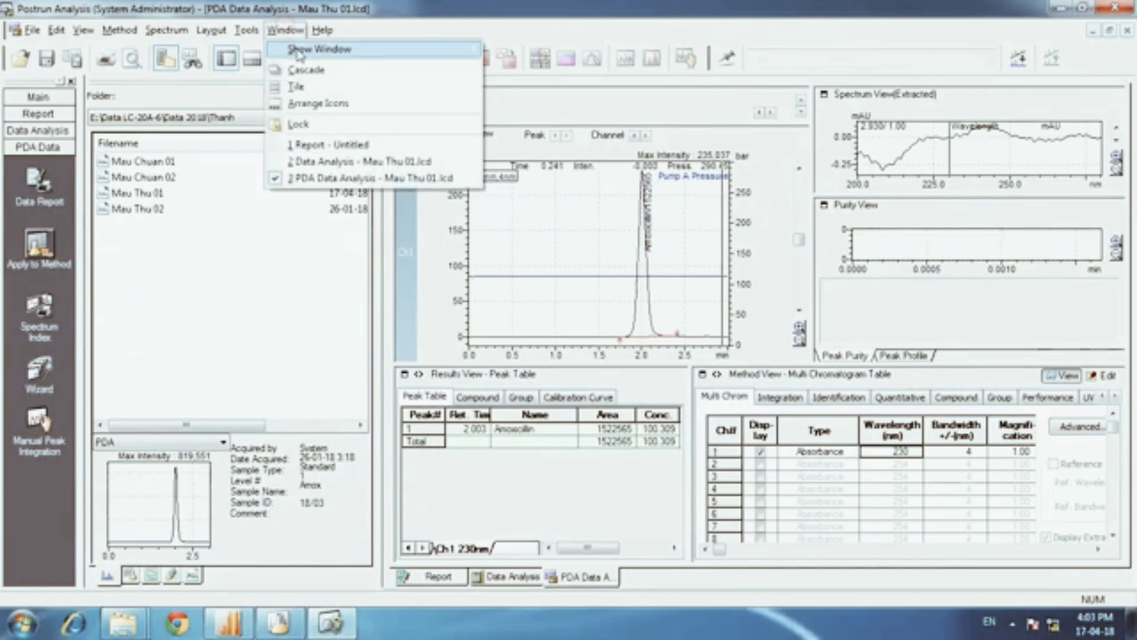
mouse_move(299, 56)
click(538, 86)
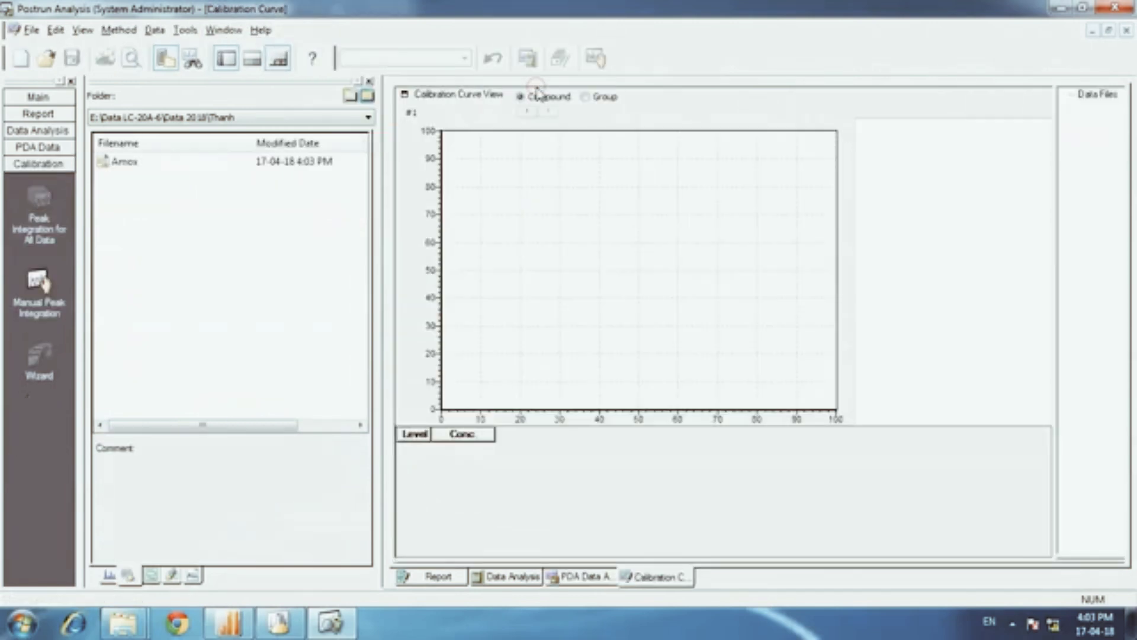
click(109, 575)
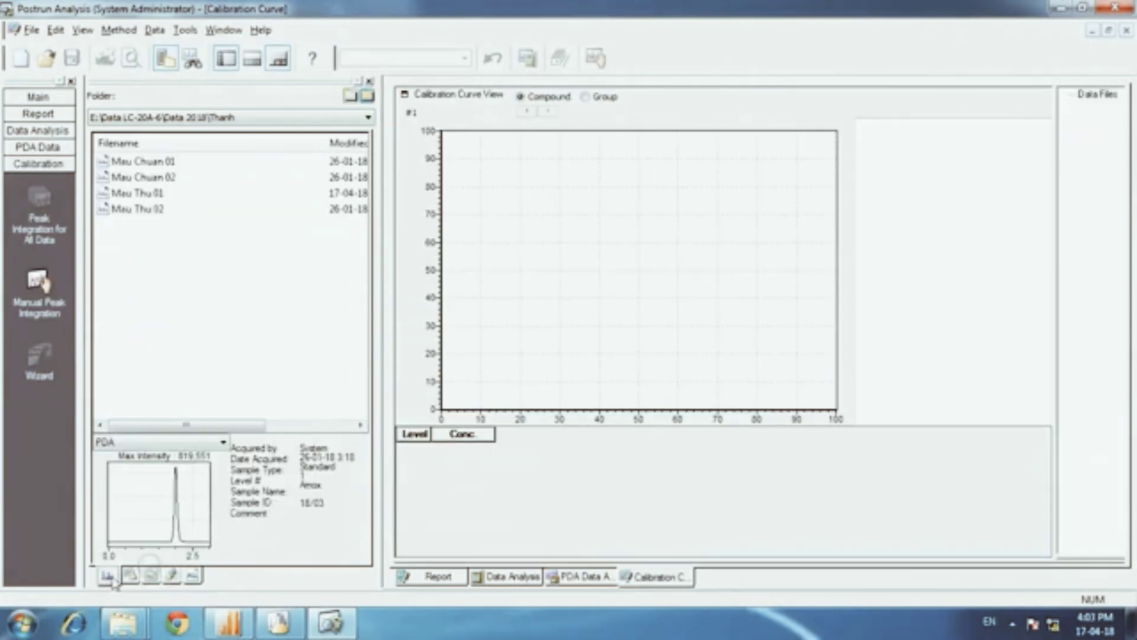
click(129, 575)
click(151, 577)
click(129, 574)
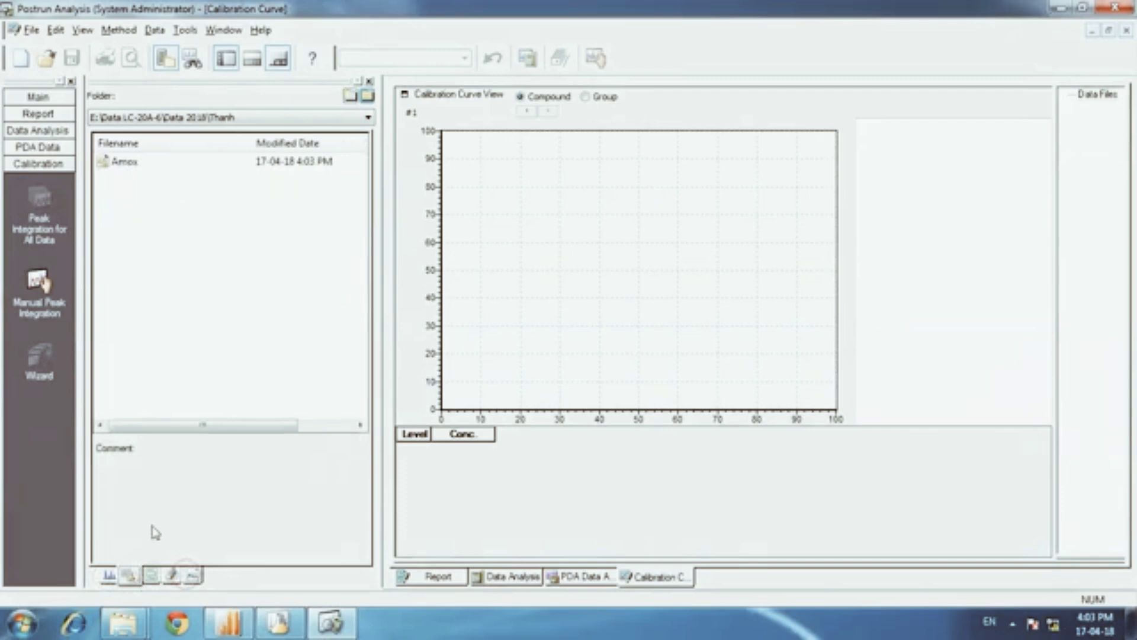
click(116, 161)
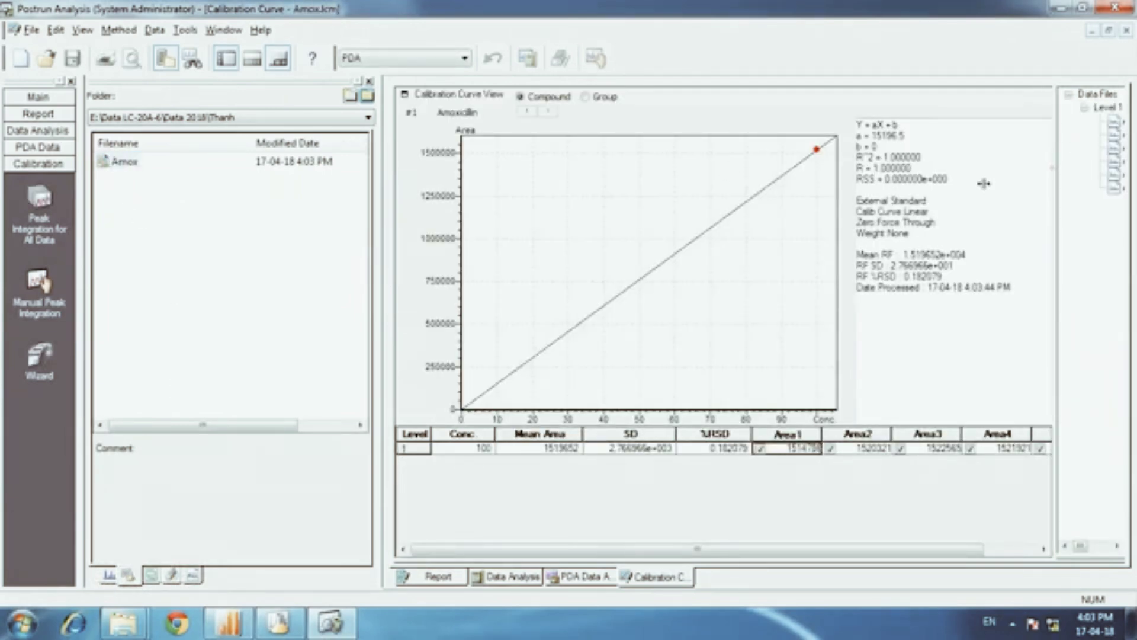
- Widen the calibration data file list and remove all data files from the calibration curve
drag(983, 184, 768, 219)
click(826, 107)
right_click(847, 107)
click(875, 195)
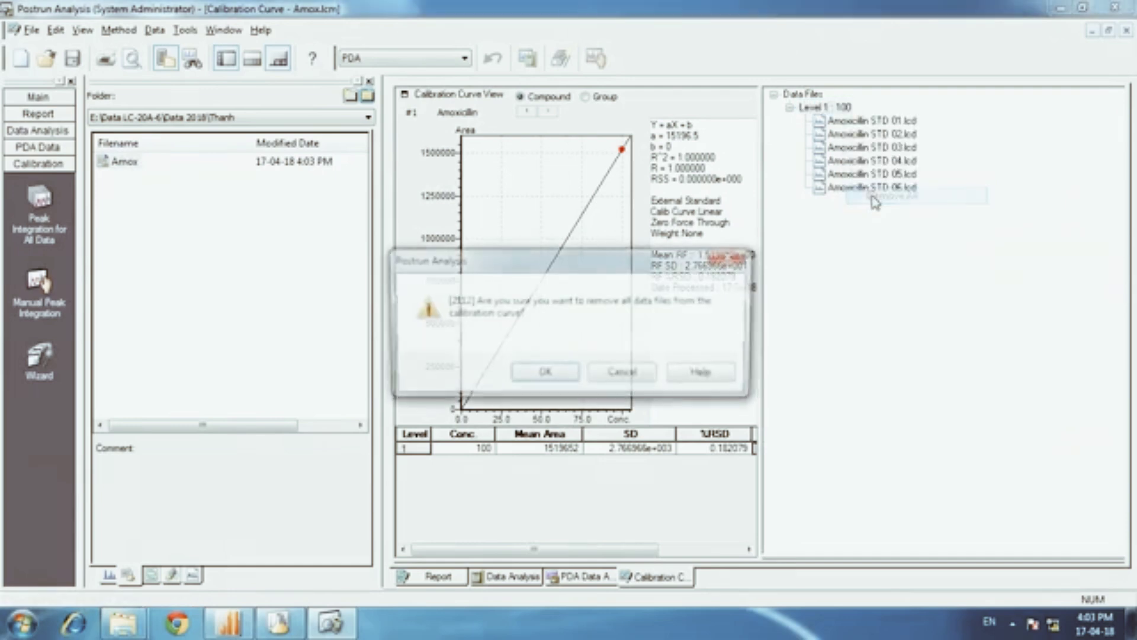
click(544, 373)
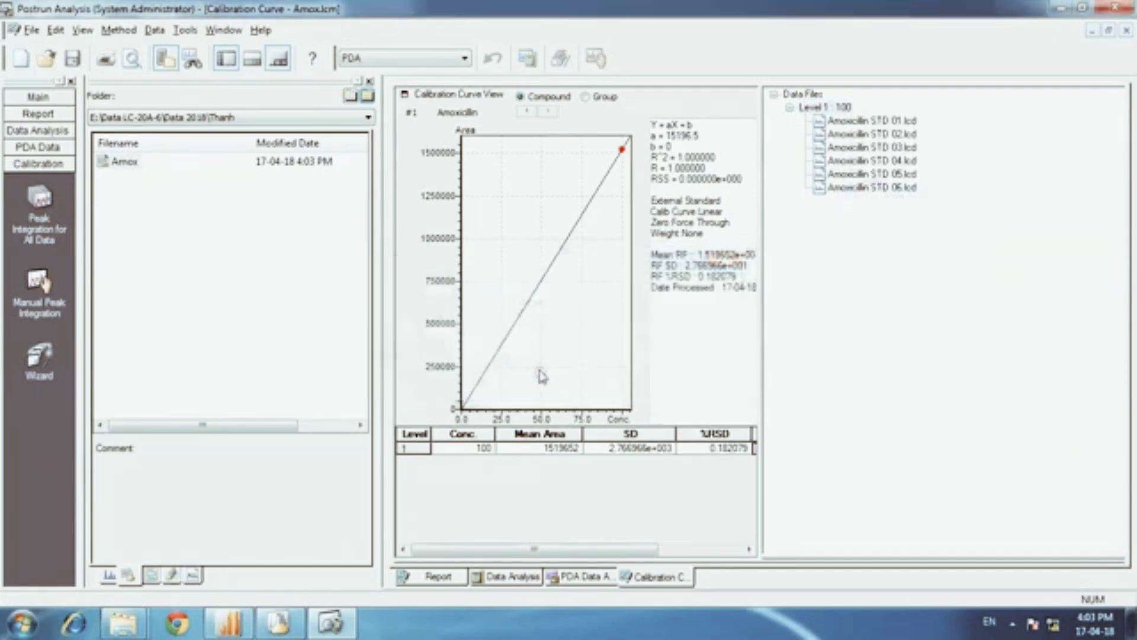
- Add Mau Chuan 01 and Mau Chuan 02 to Level 1 of the calibration curve
click(109, 575)
click(160, 163)
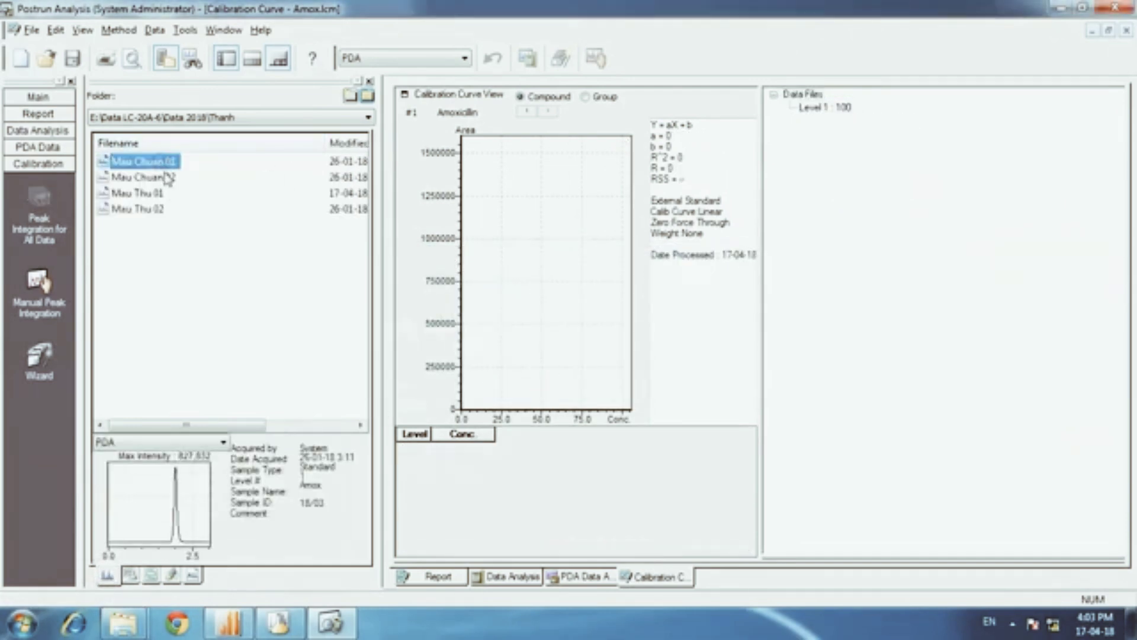
shift+click(168, 177)
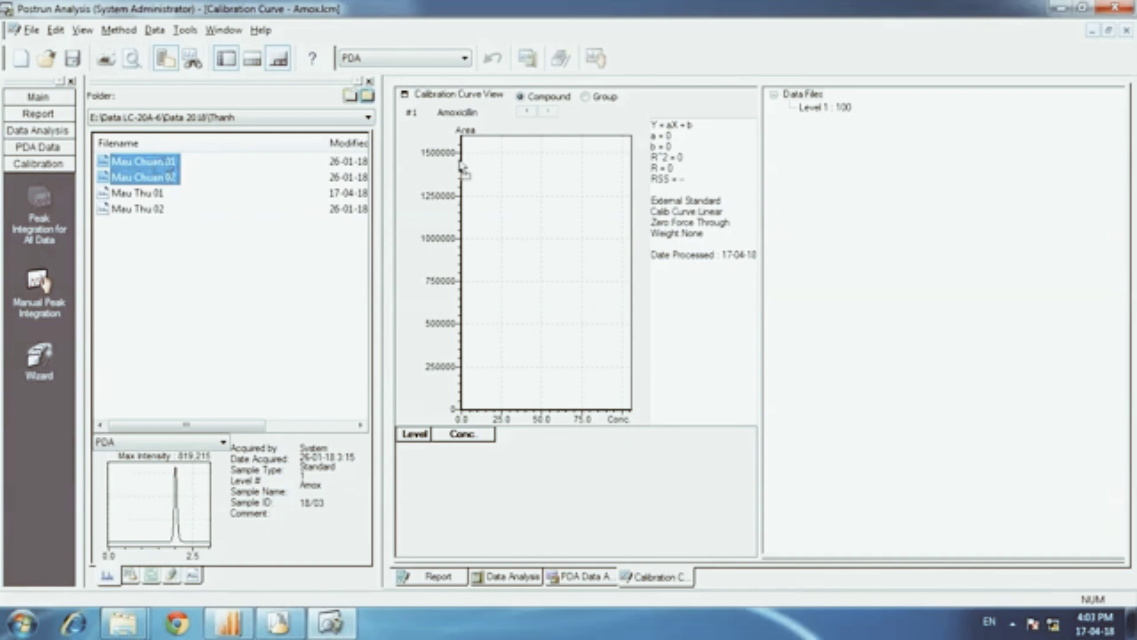
drag(463, 172, 839, 118)
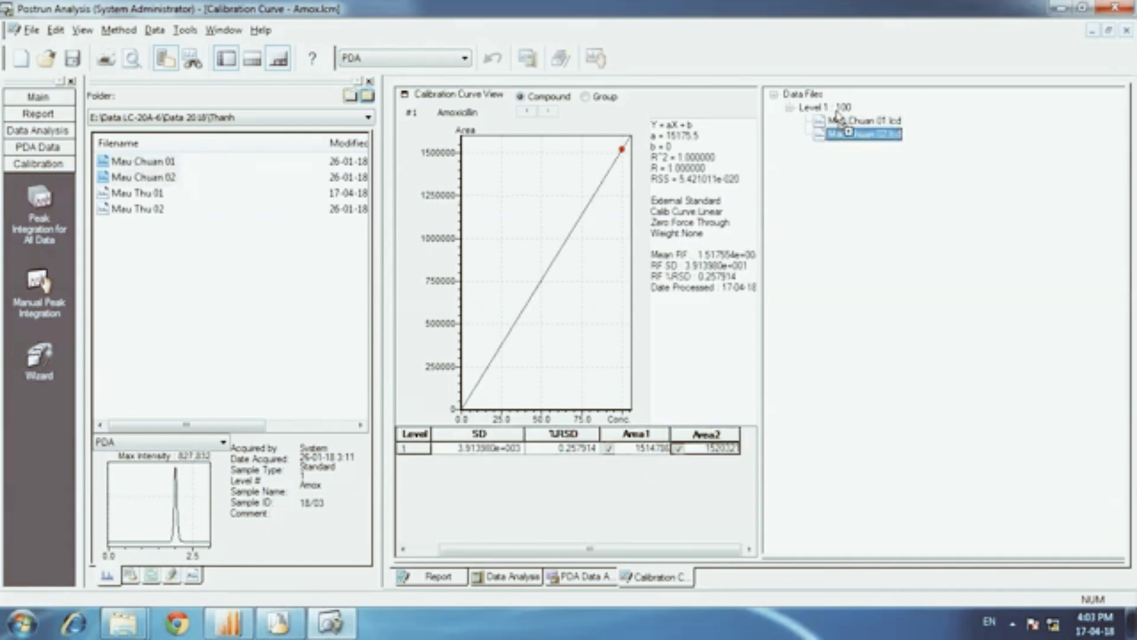
- Show the Postrun Batch window and add the data files Mau Thu 01 and Mau Thu 02 to the batch table
click(224, 30)
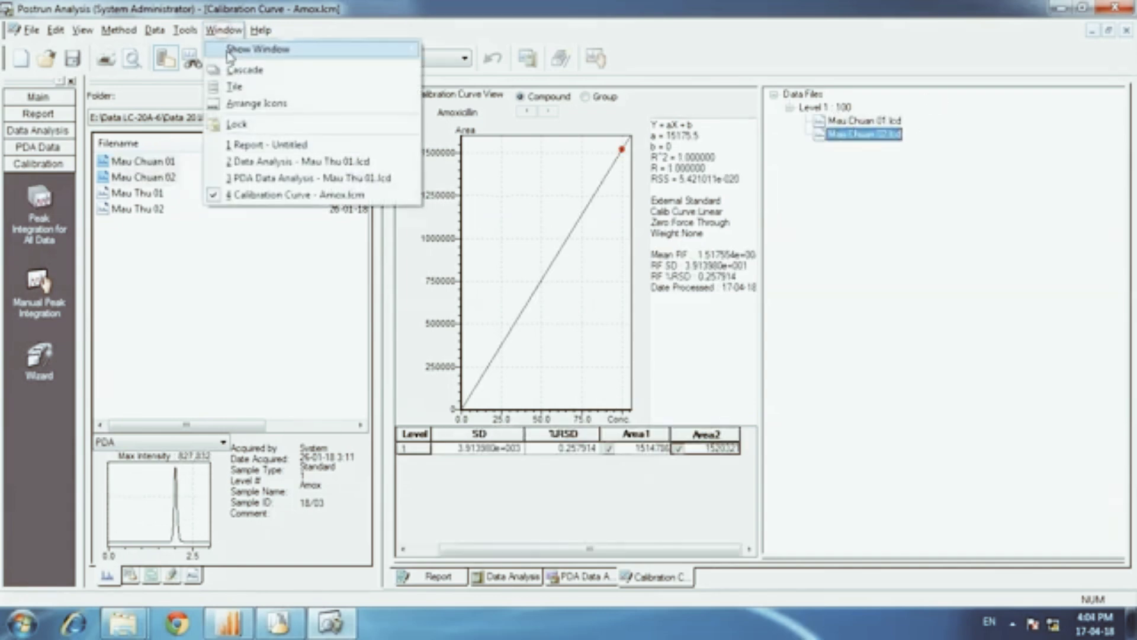
mouse_move(391, 49)
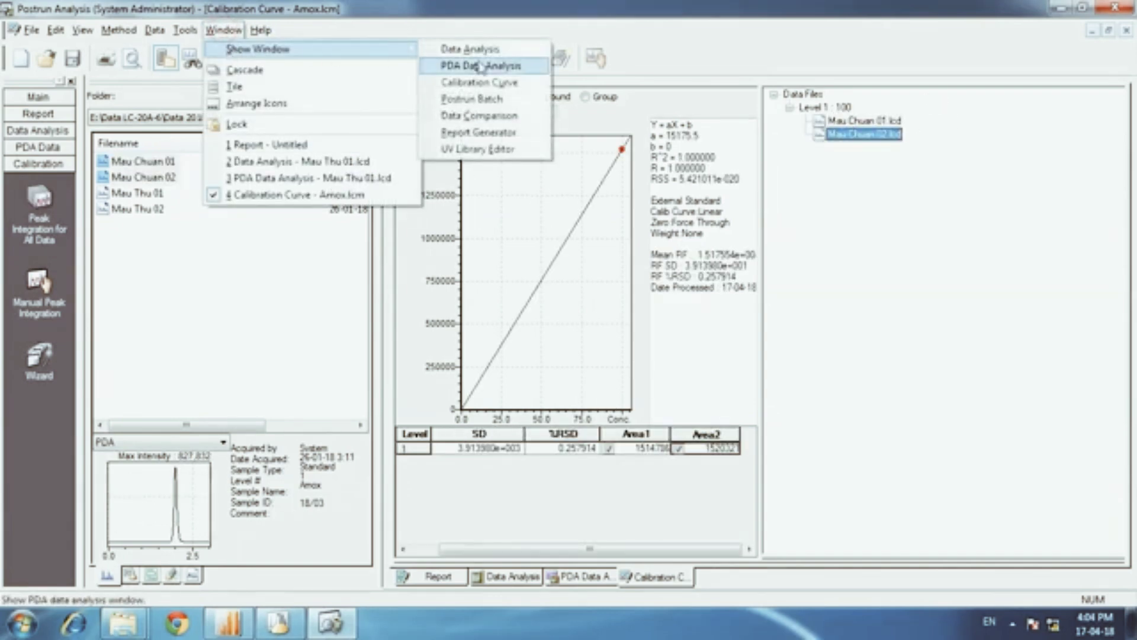
click(496, 101)
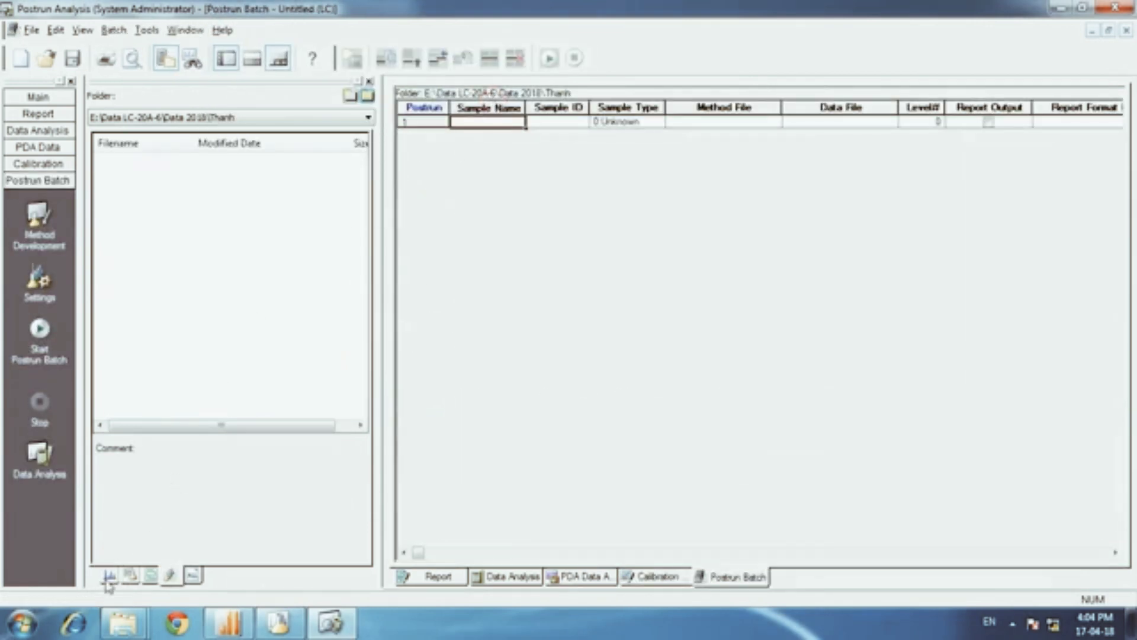
click(108, 576)
click(139, 193)
shift+click(146, 209)
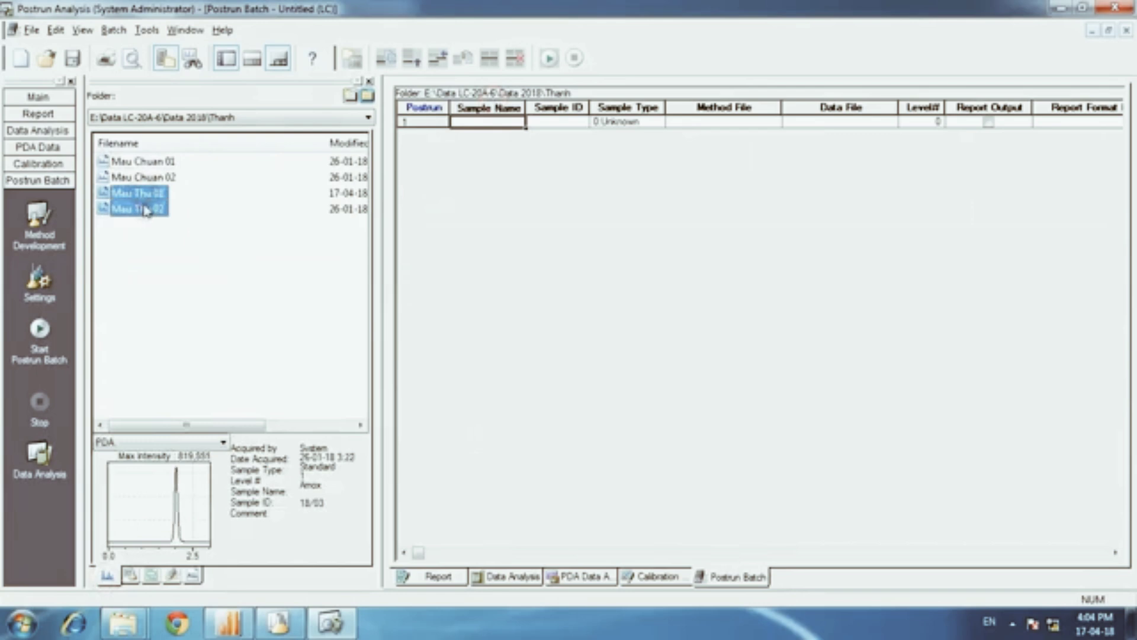
drag(147, 209, 681, 199)
click(865, 126)
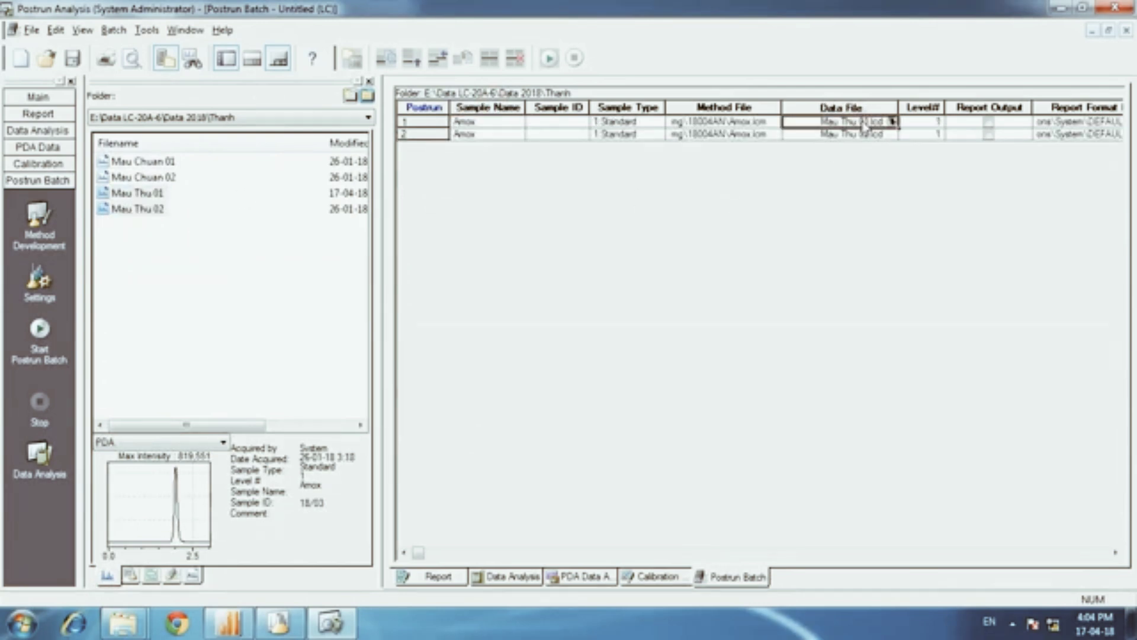
- Set the method file of both batch table rows to Amox.lcm from the sample data folder
click(752, 125)
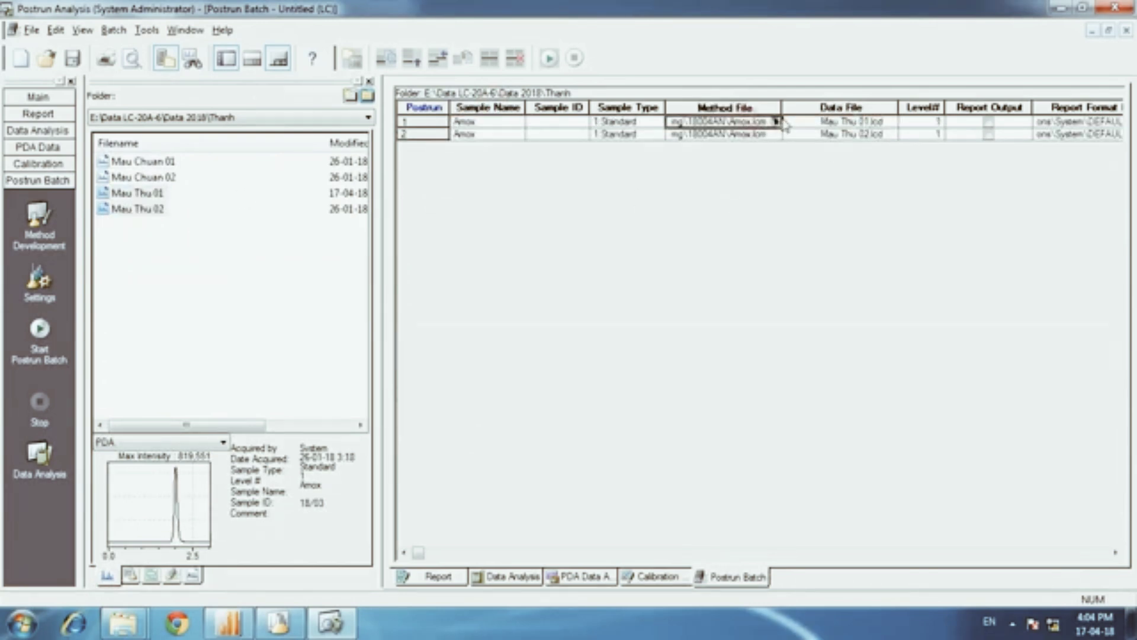
text(Mau Thu 01.lcd)
click(776, 122)
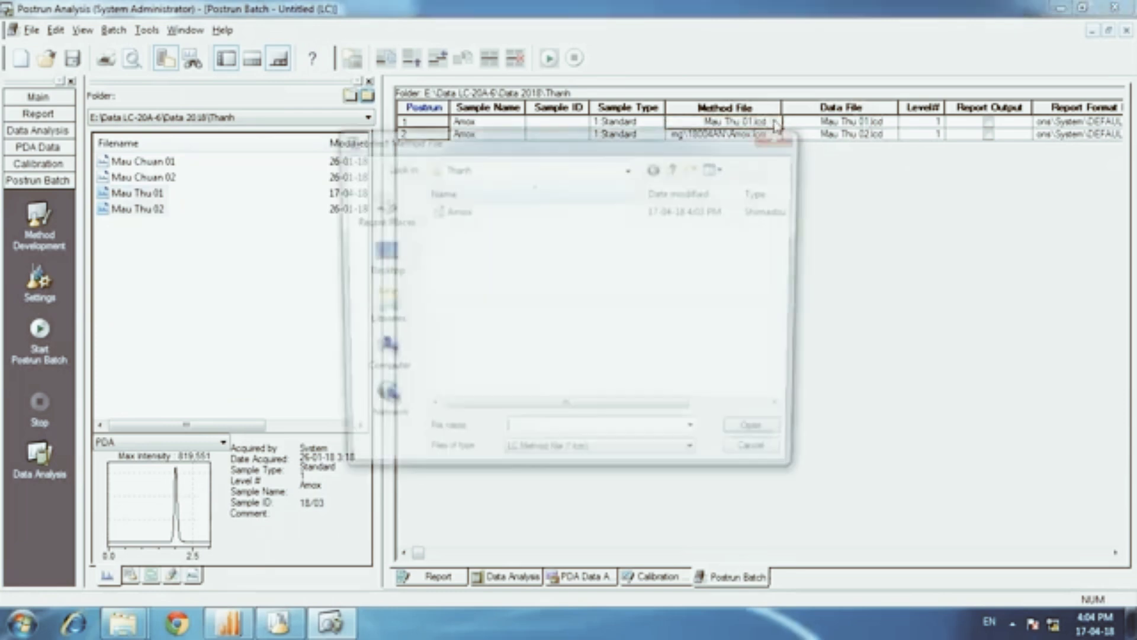
double_click(453, 211)
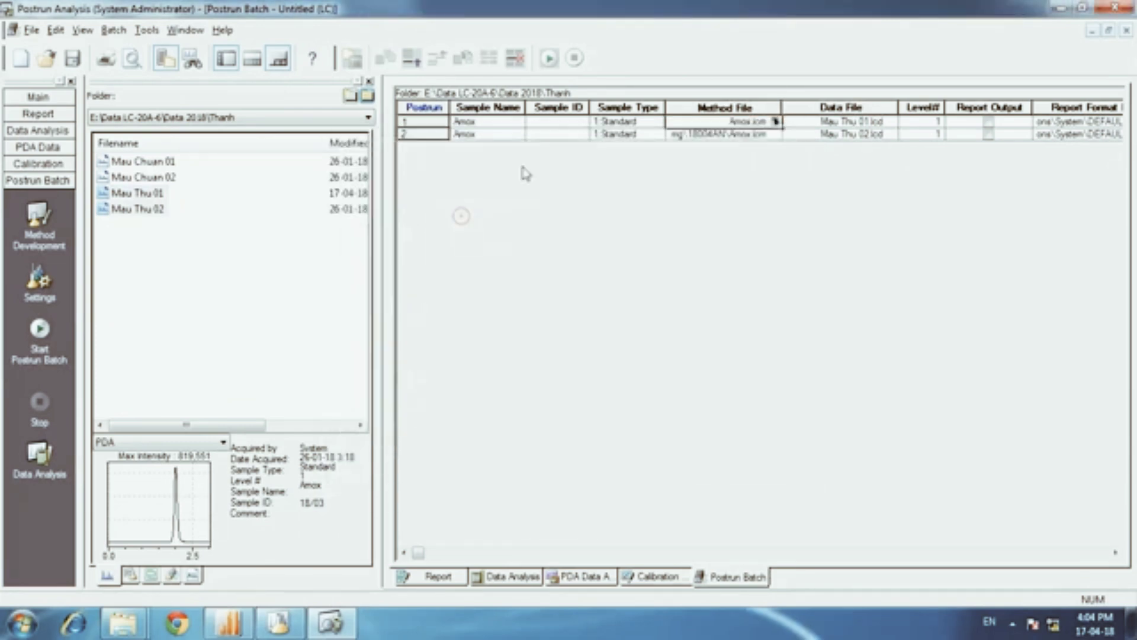
right_click(723, 121)
click(764, 136)
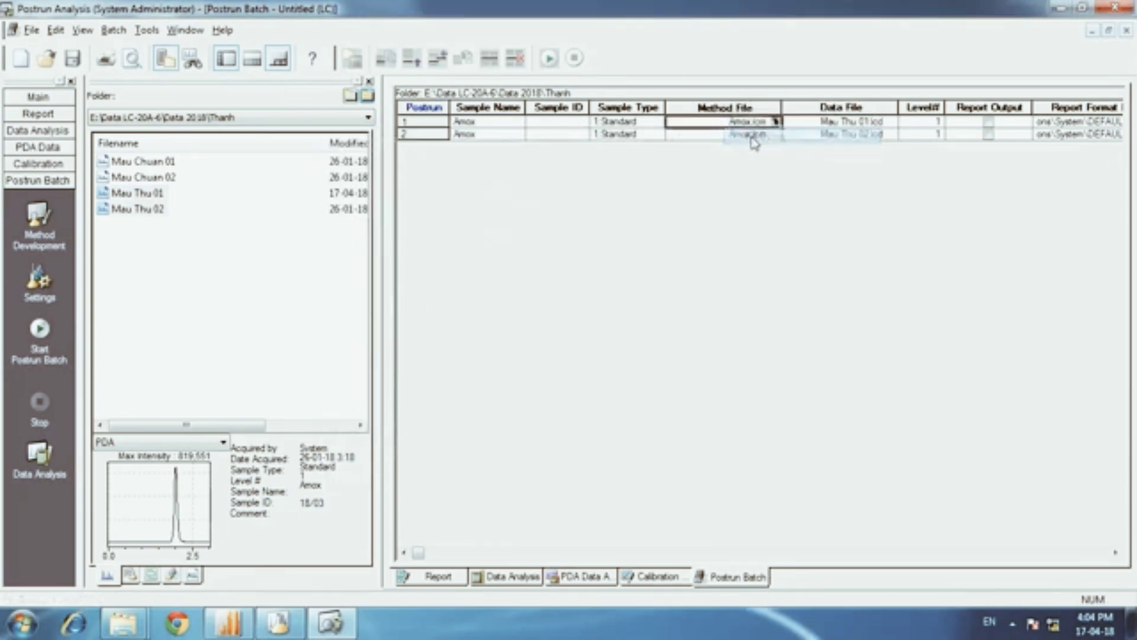
click(472, 122)
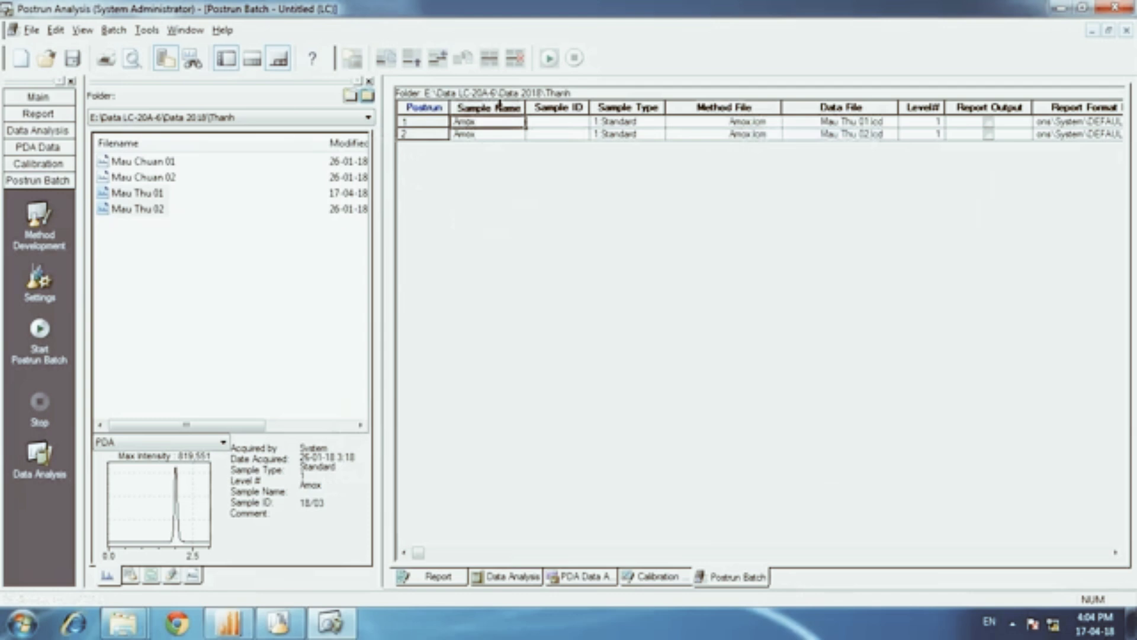
- Start the postrun batch, saving it as batch file 1, keeping the current method and data files, and specifying Initialize Calibration Curve
click(548, 57)
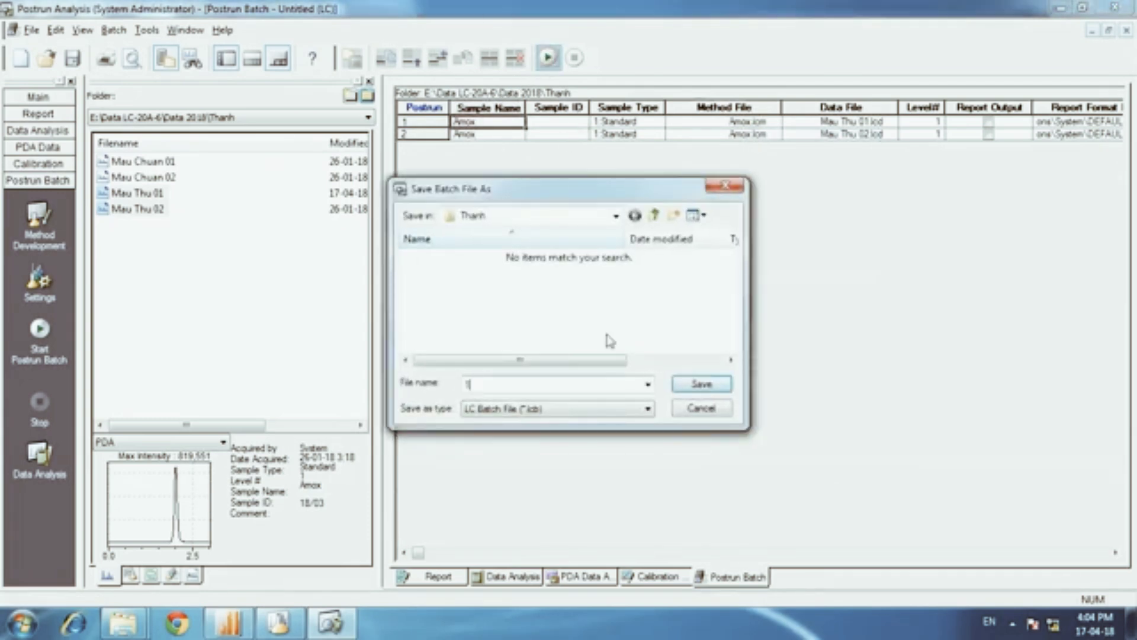
text(1)
key(Return)
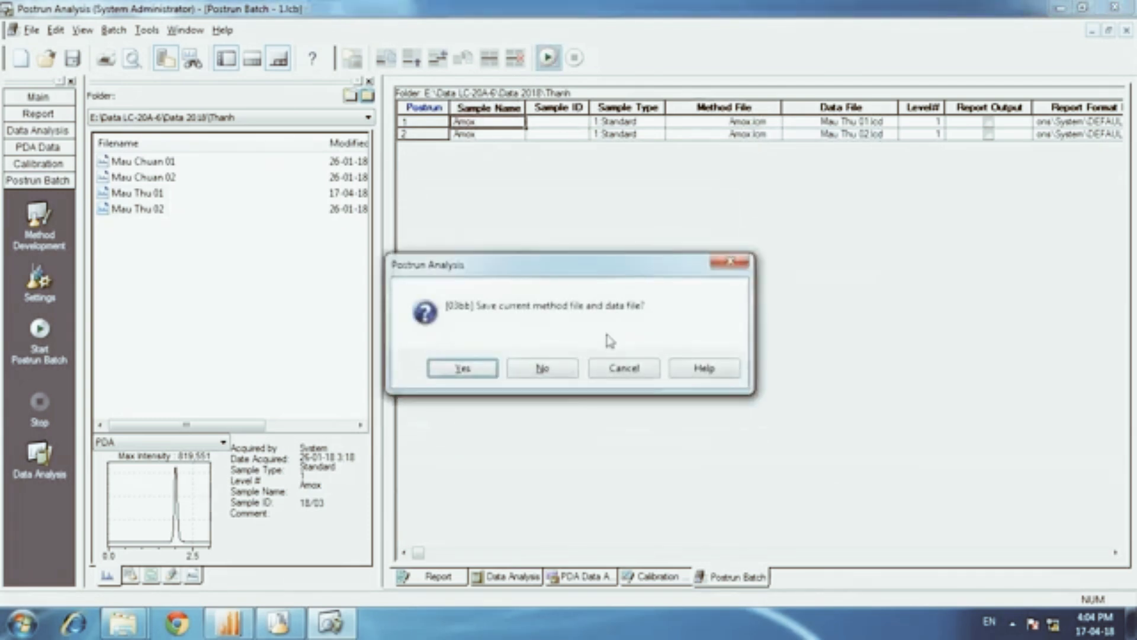
key(Return)
click(606, 336)
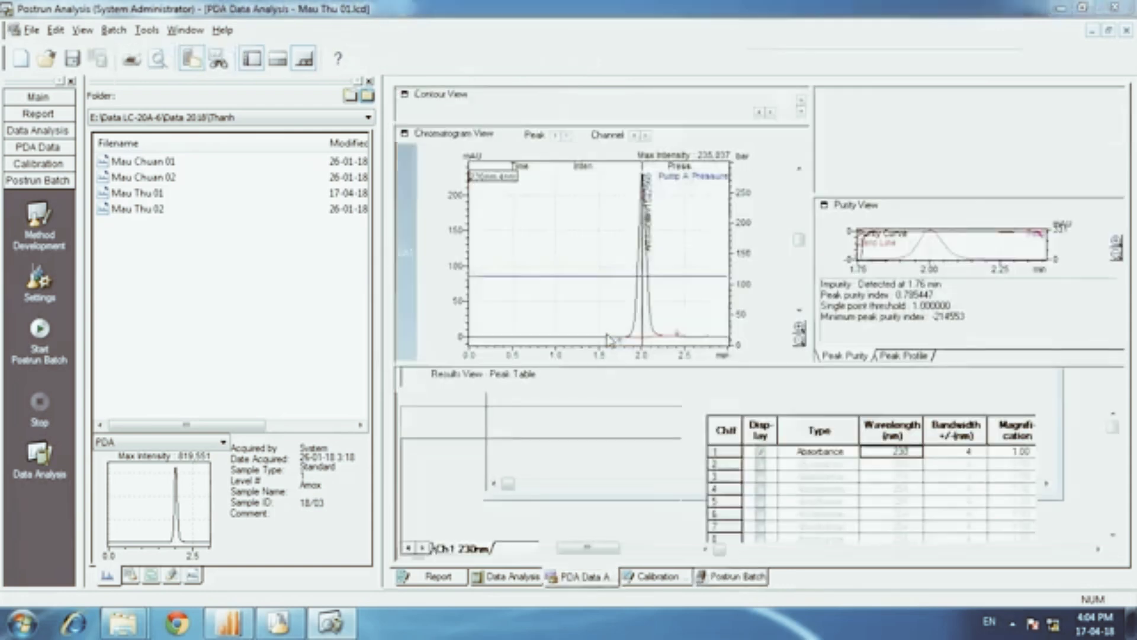
key(Return)
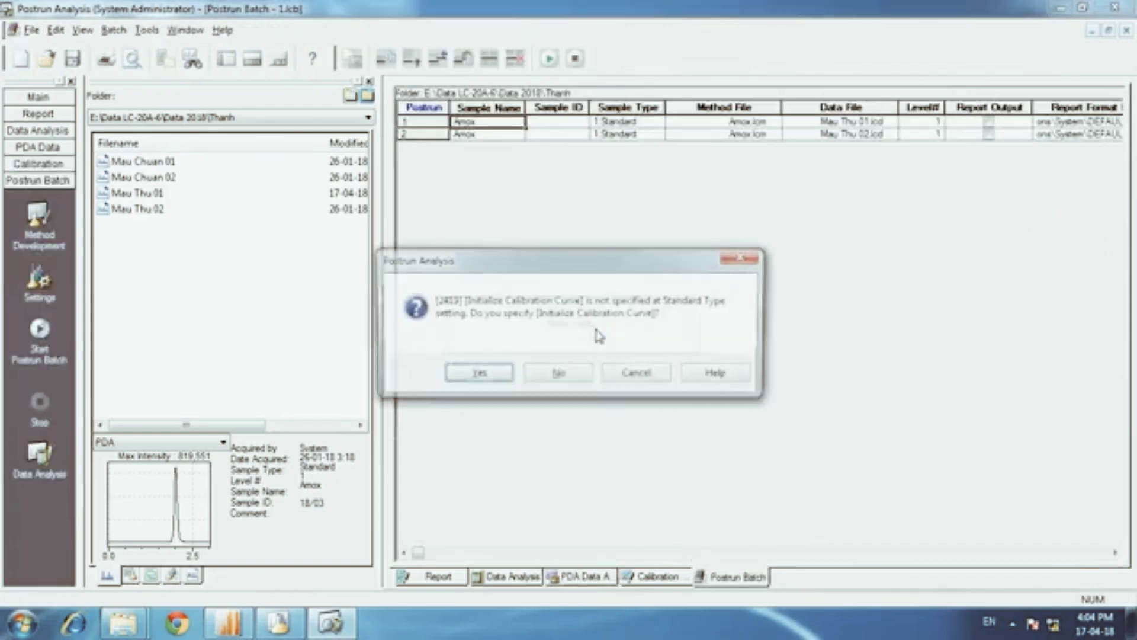
click(474, 375)
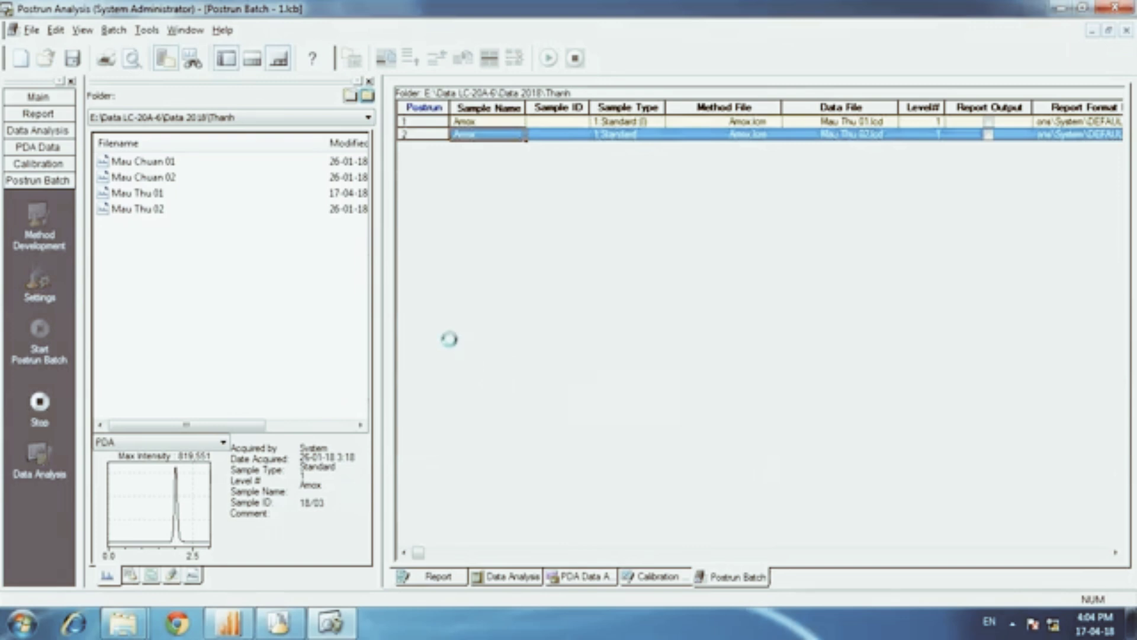
- Open Mau Thu 01 in PDA Data Analysis and examine its peak and compound results, including concentration, area and height
double_click(159, 193)
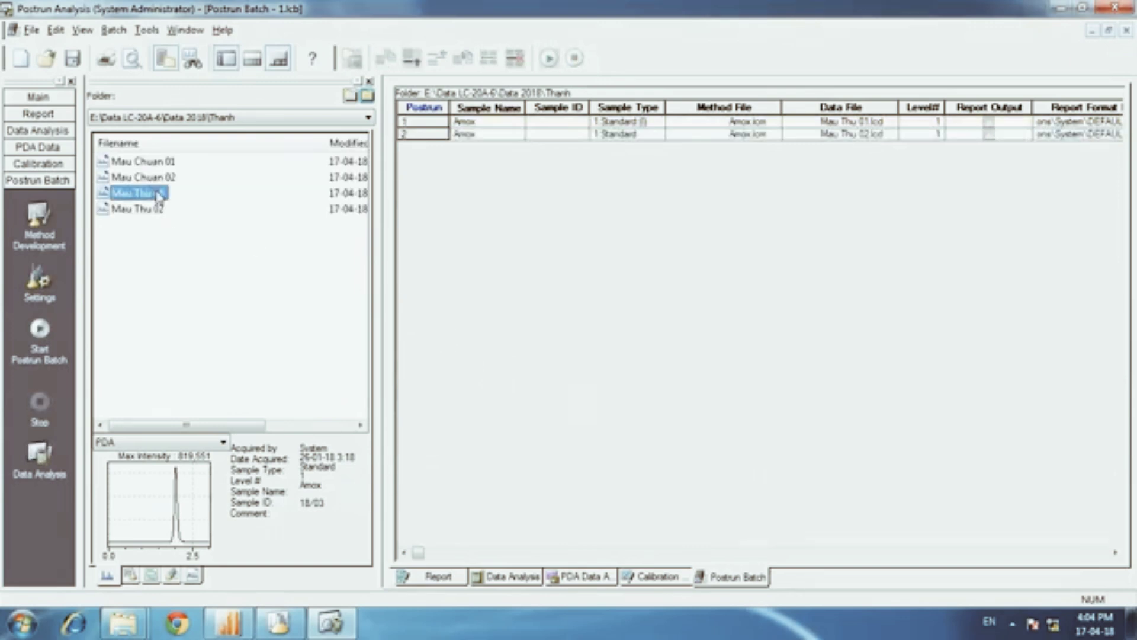
click(467, 374)
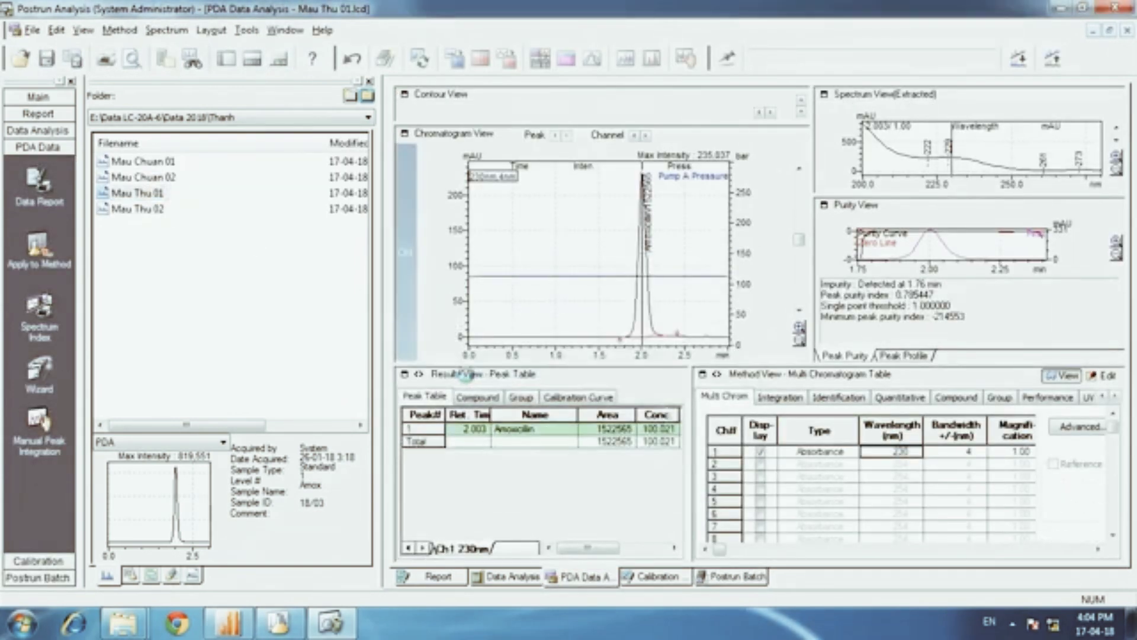
click(464, 398)
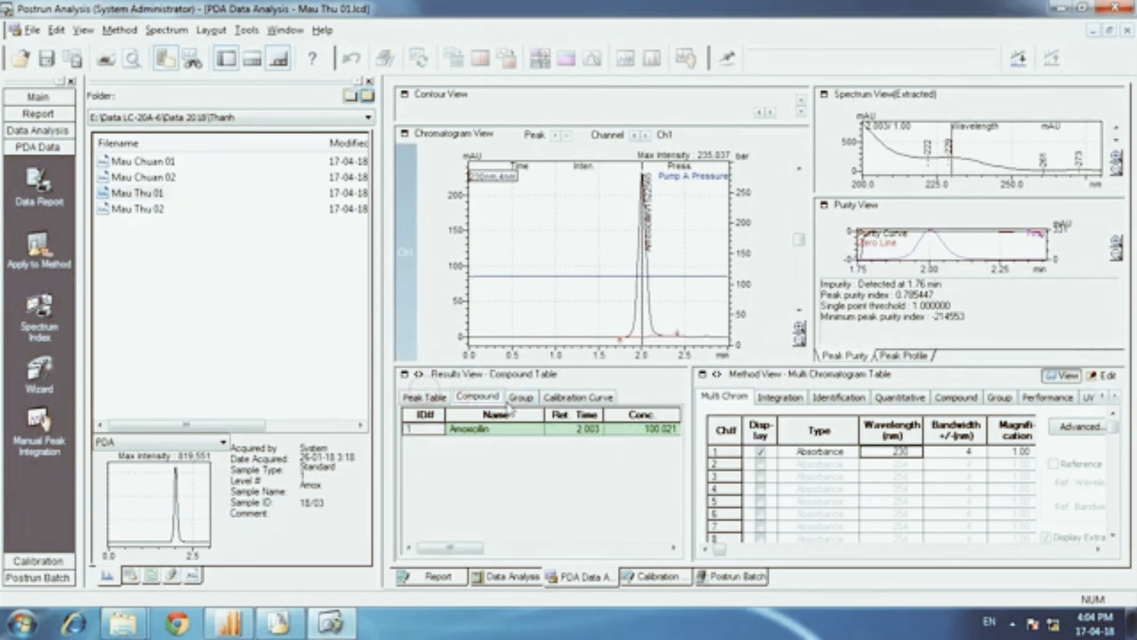
drag(455, 549, 491, 548)
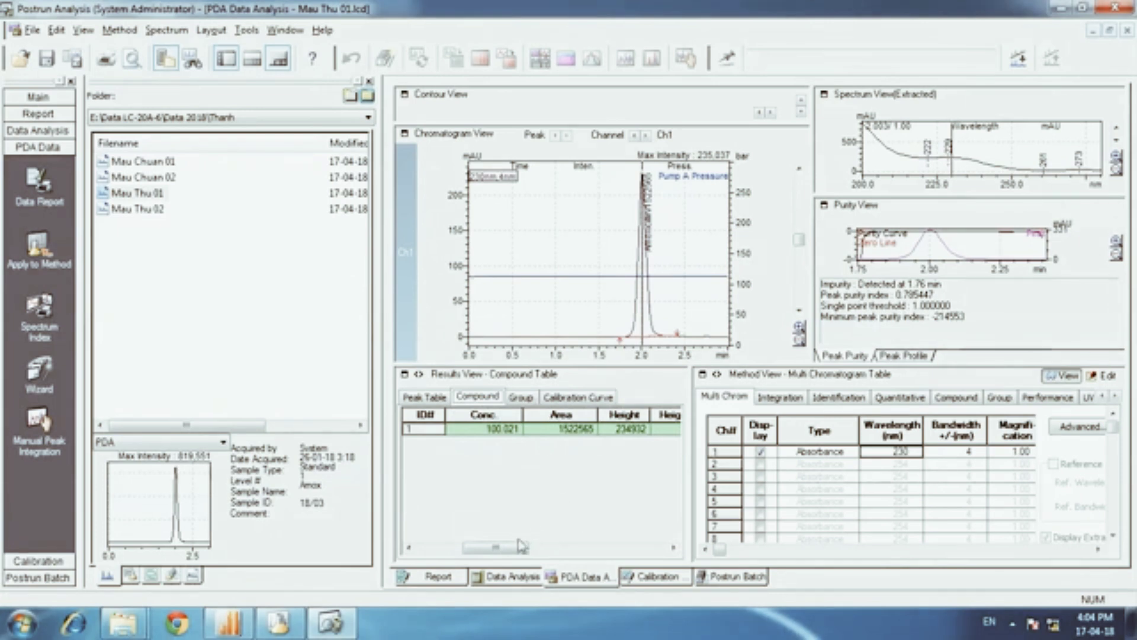
drag(524, 548, 484, 546)
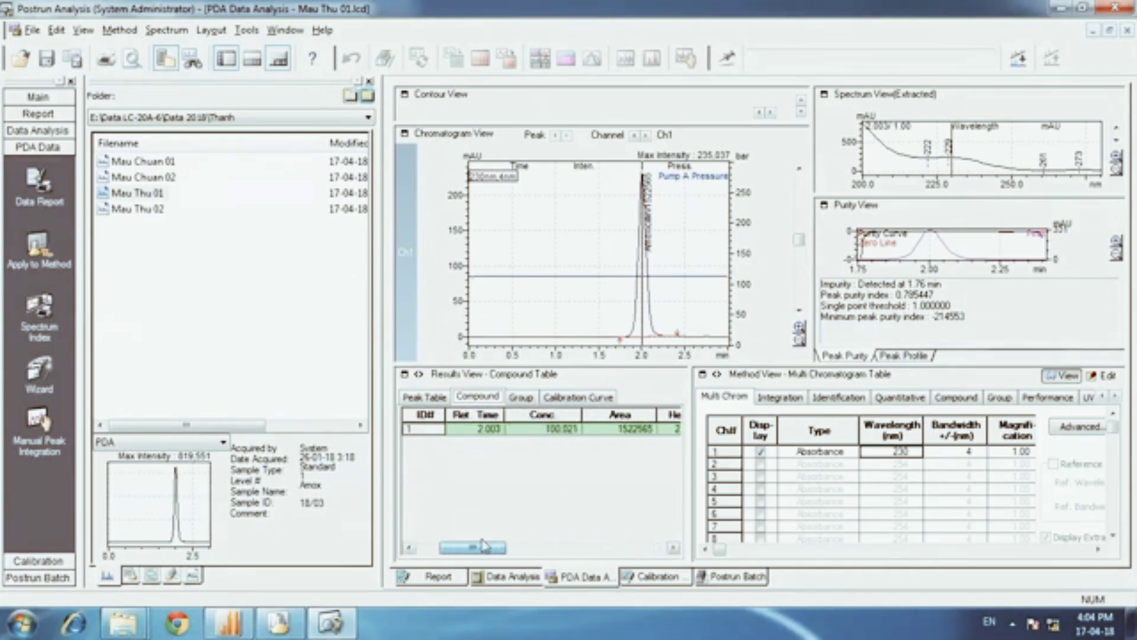
click(428, 398)
click(477, 397)
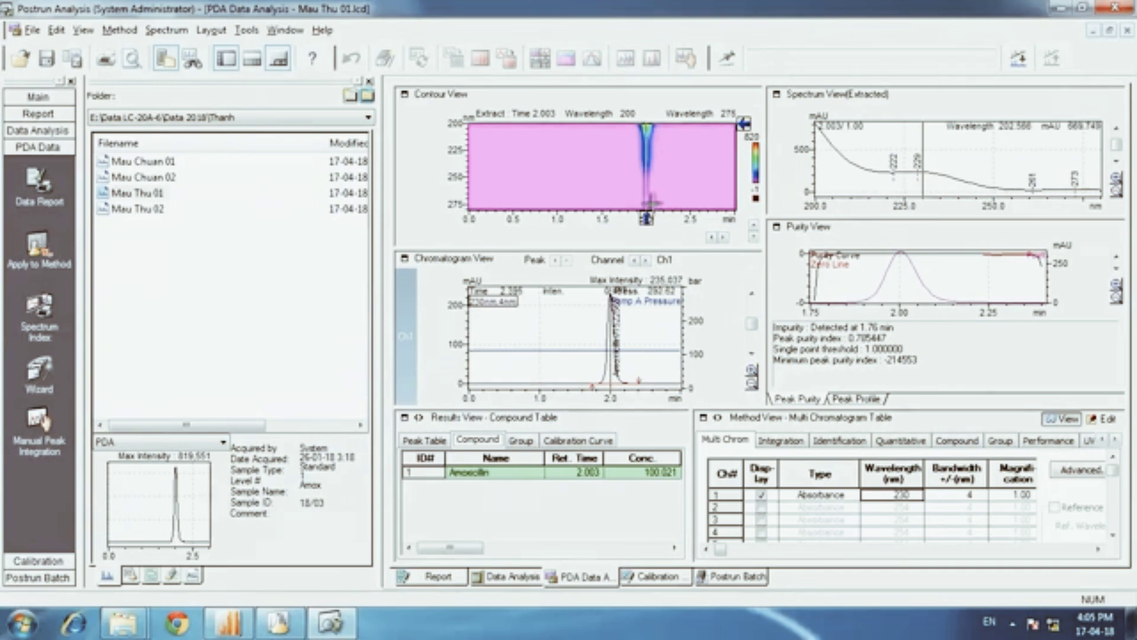
- Set the Contour View's extraction cursors for Mau Thu 01 to time 2.012 and wavelength 230
drag(646, 219, 647, 219)
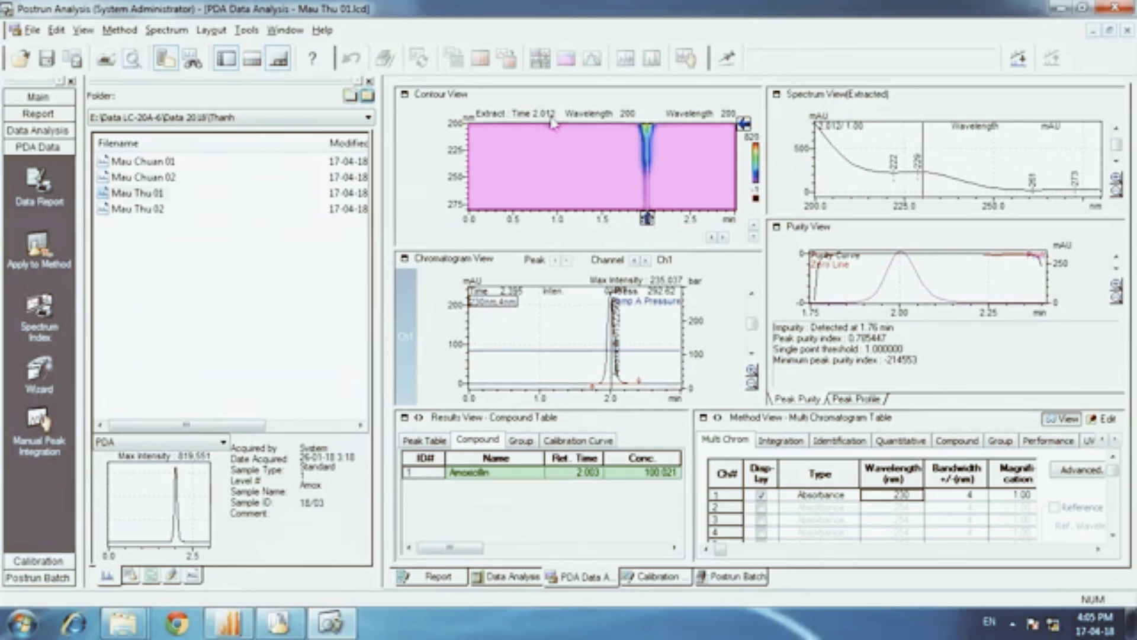
drag(744, 124, 744, 154)
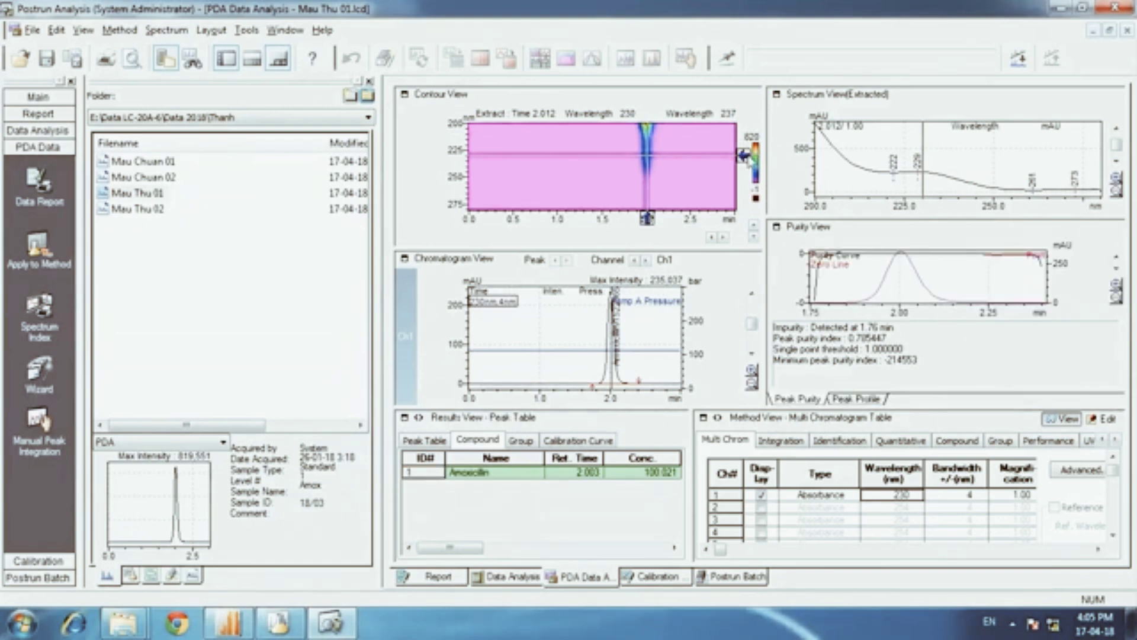
- Show the UV Library Editor window
click(289, 31)
mouse_move(320, 49)
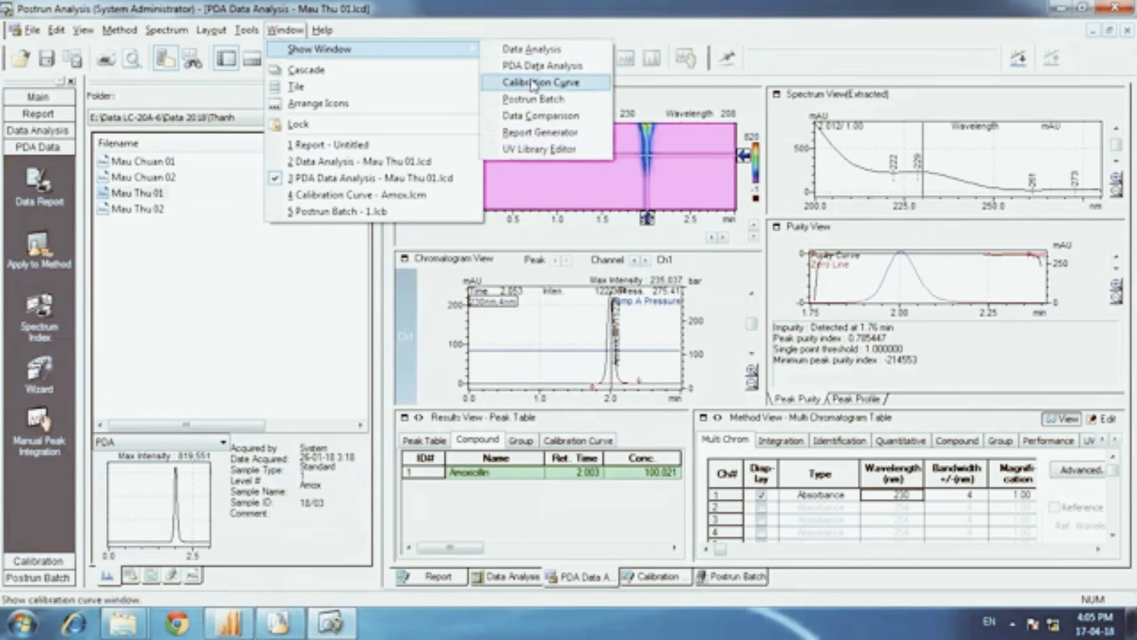
click(536, 148)
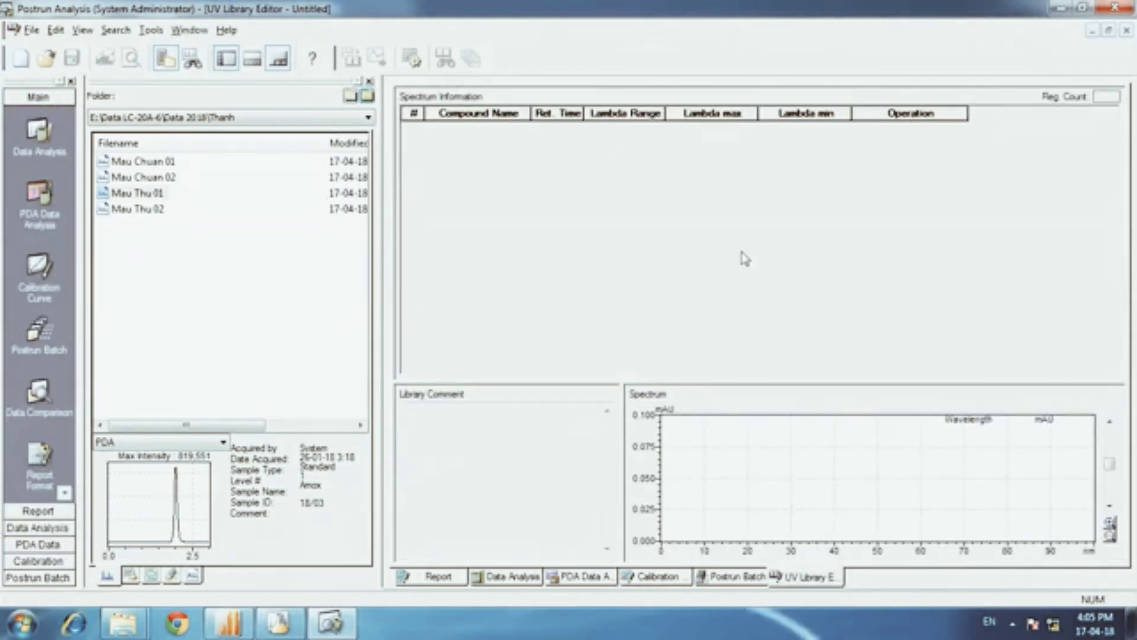
- Create a new UV library file named chong pho in the sample data folder under Data 2018 on drive E
click(20, 58)
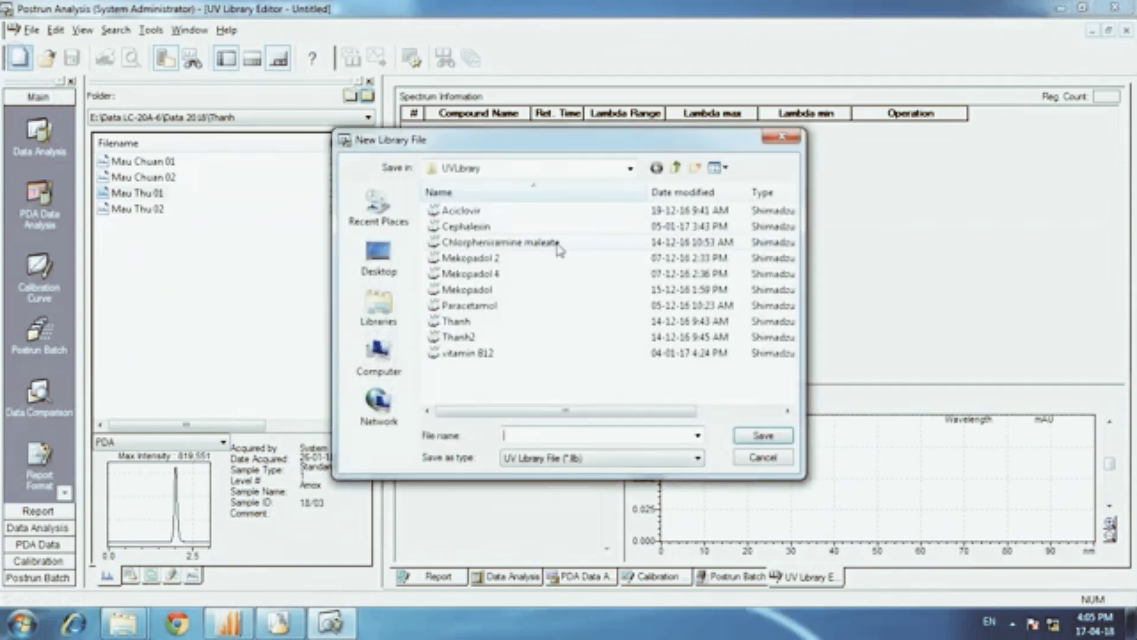
click(527, 168)
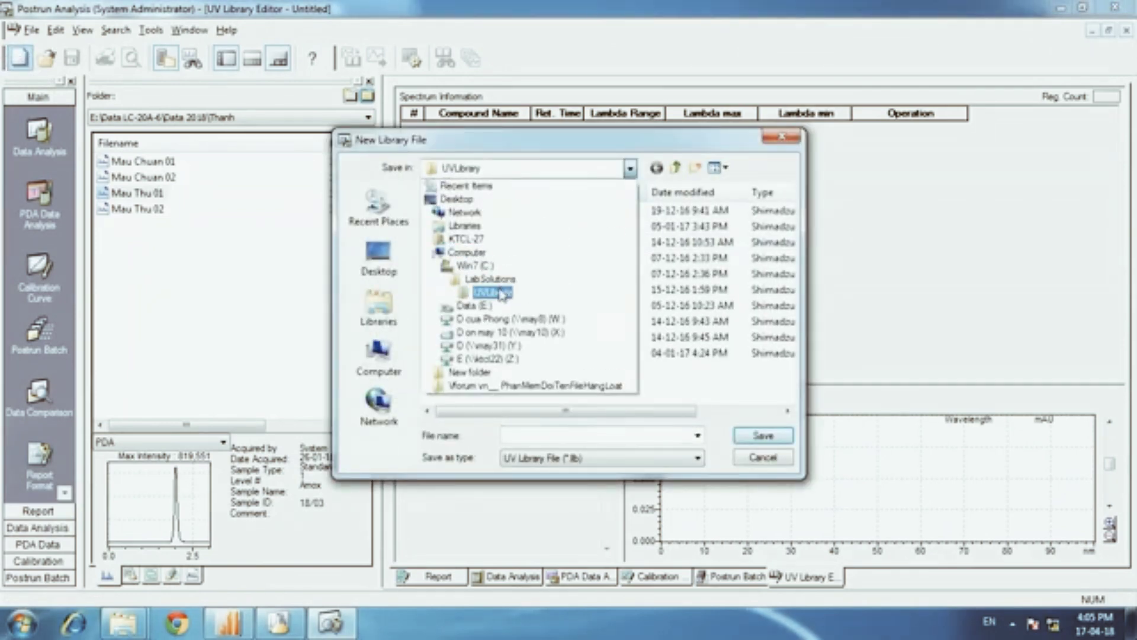
click(497, 306)
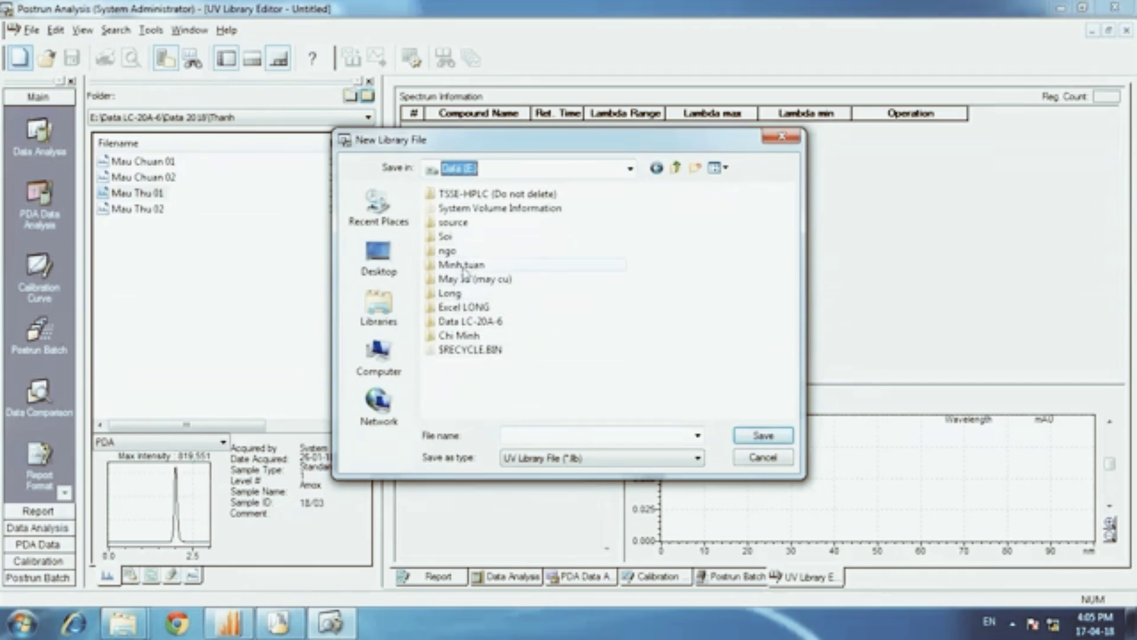
double_click(471, 321)
double_click(463, 258)
scroll(501, 356, down, 4)
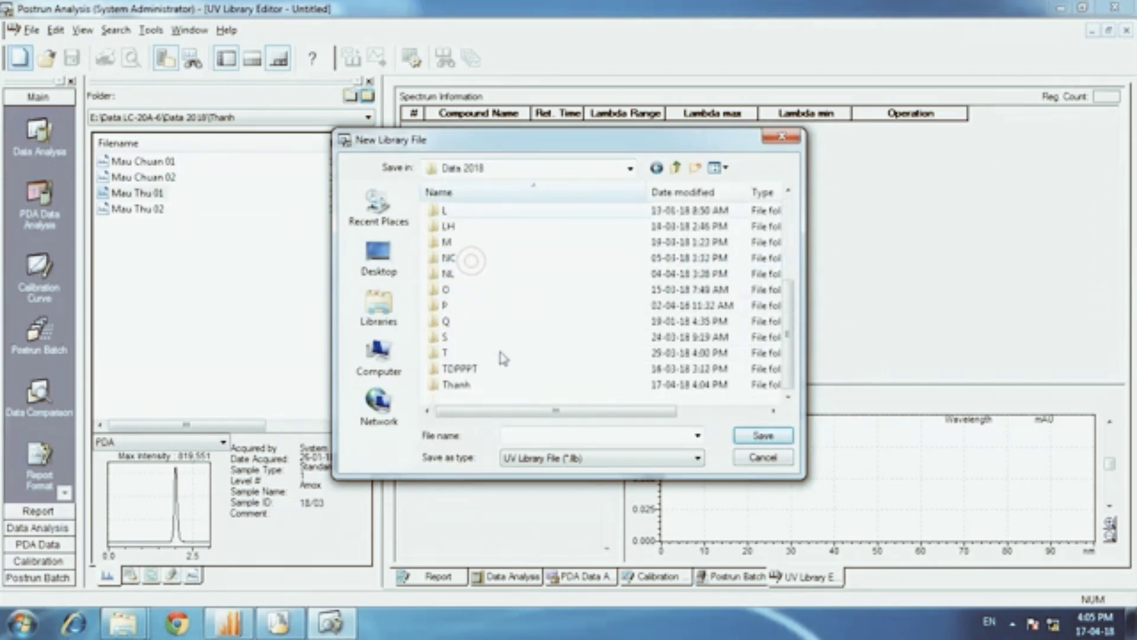
double_click(456, 386)
click(533, 436)
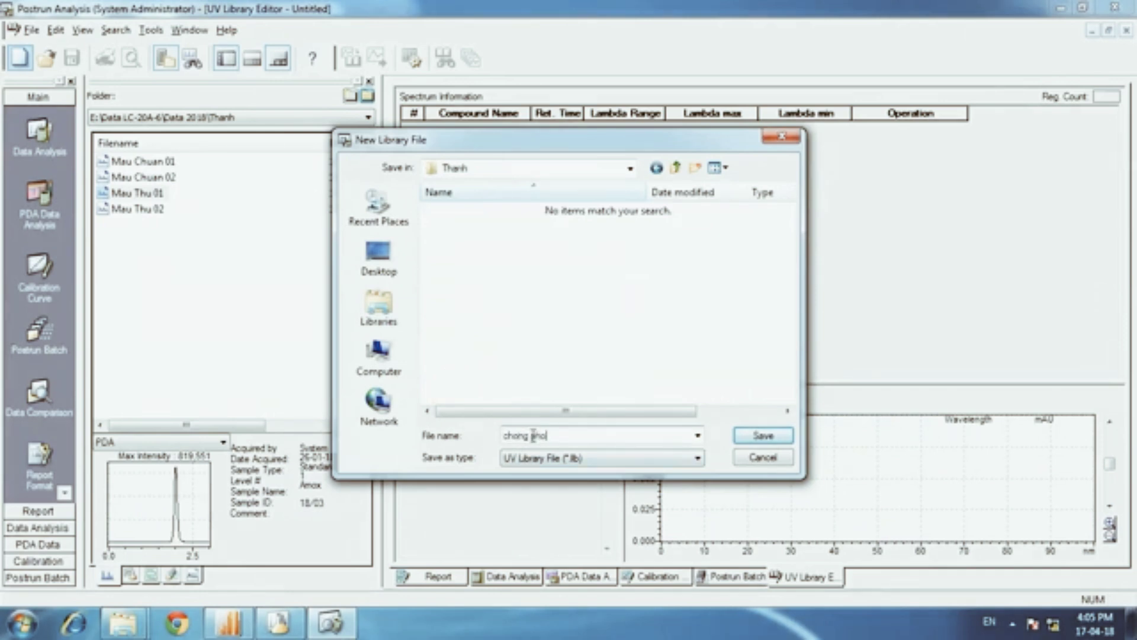
key(Return)
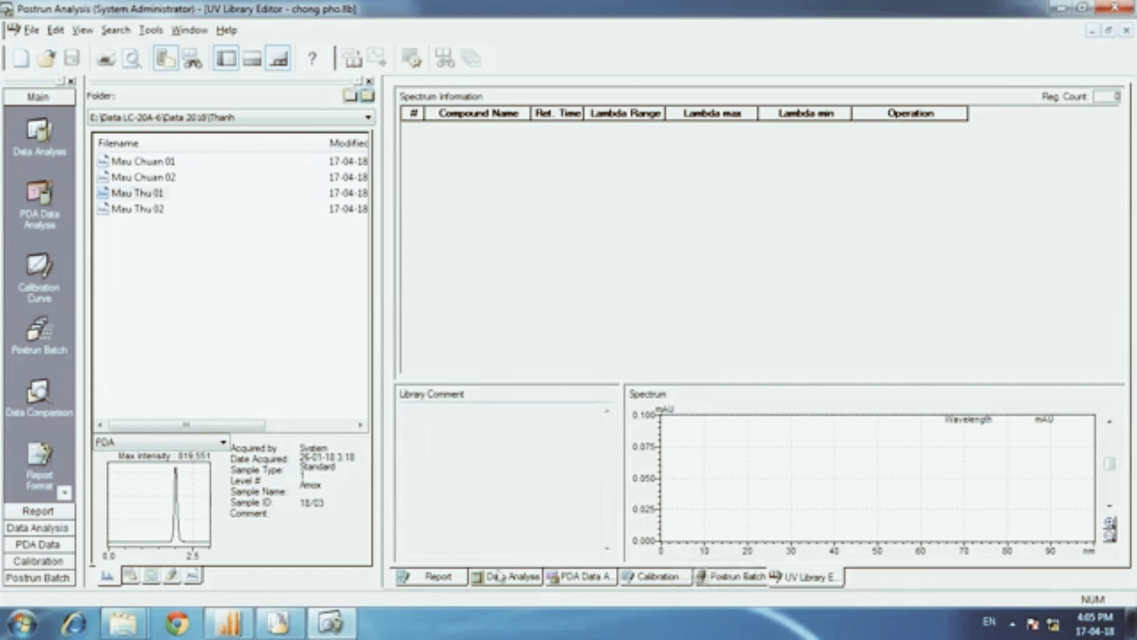
- Reopen Mau Thu 01 in PDA Data Analysis and save the current data file
double_click(141, 195)
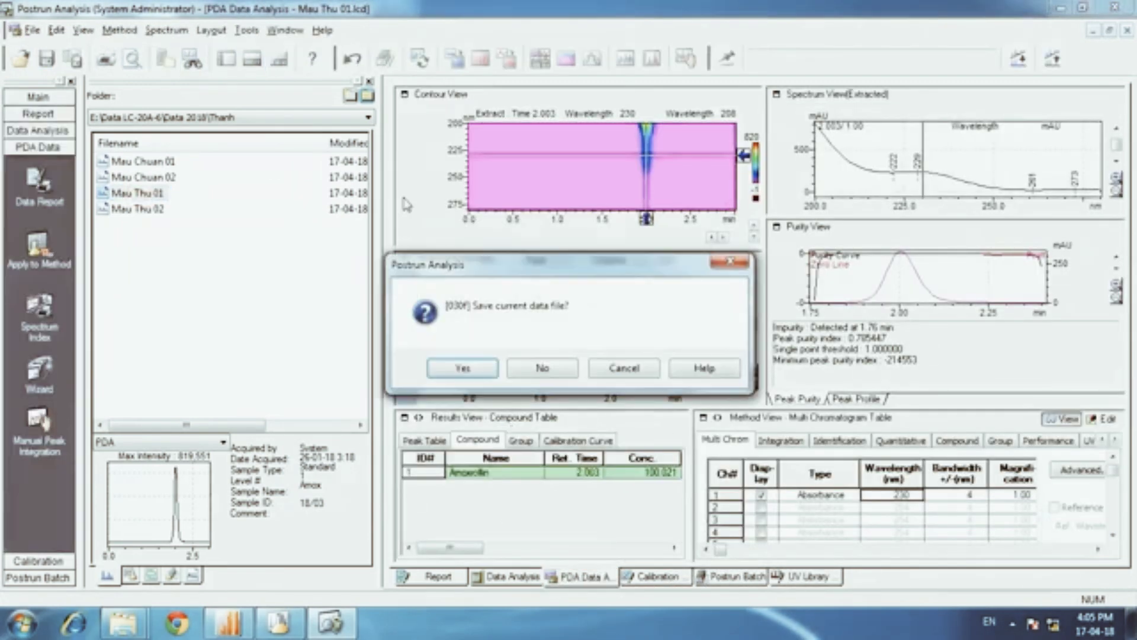
click(458, 367)
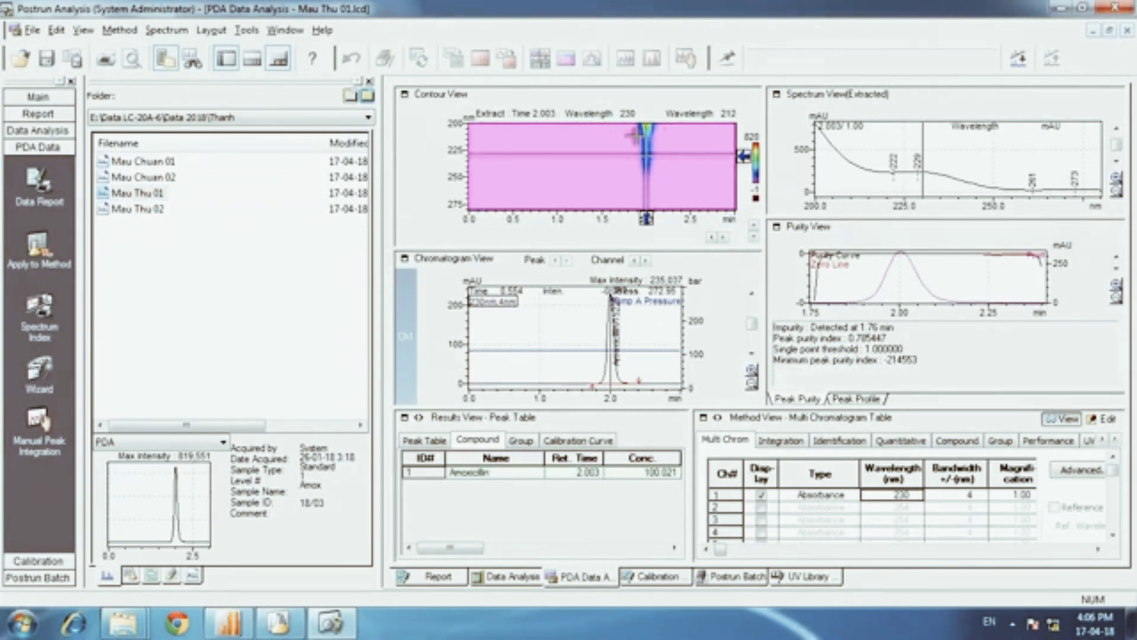
- Register the extracted spectrum of Mau Thu 01 to the chong pho library and show the library in the UV Library Editor
right_click(952, 159)
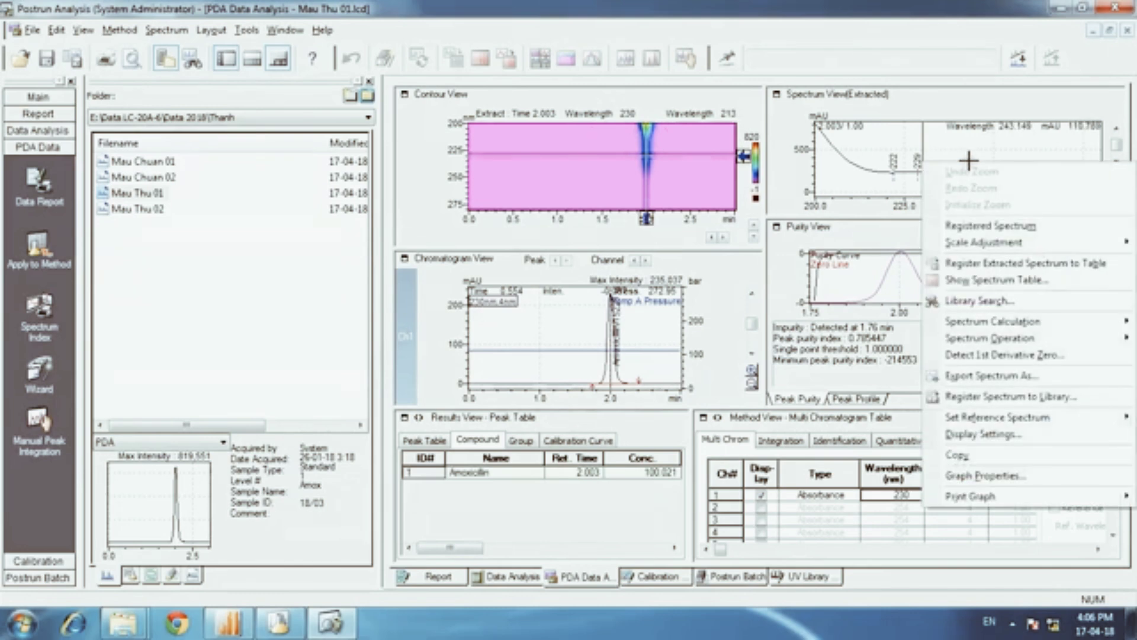
click(968, 398)
click(540, 168)
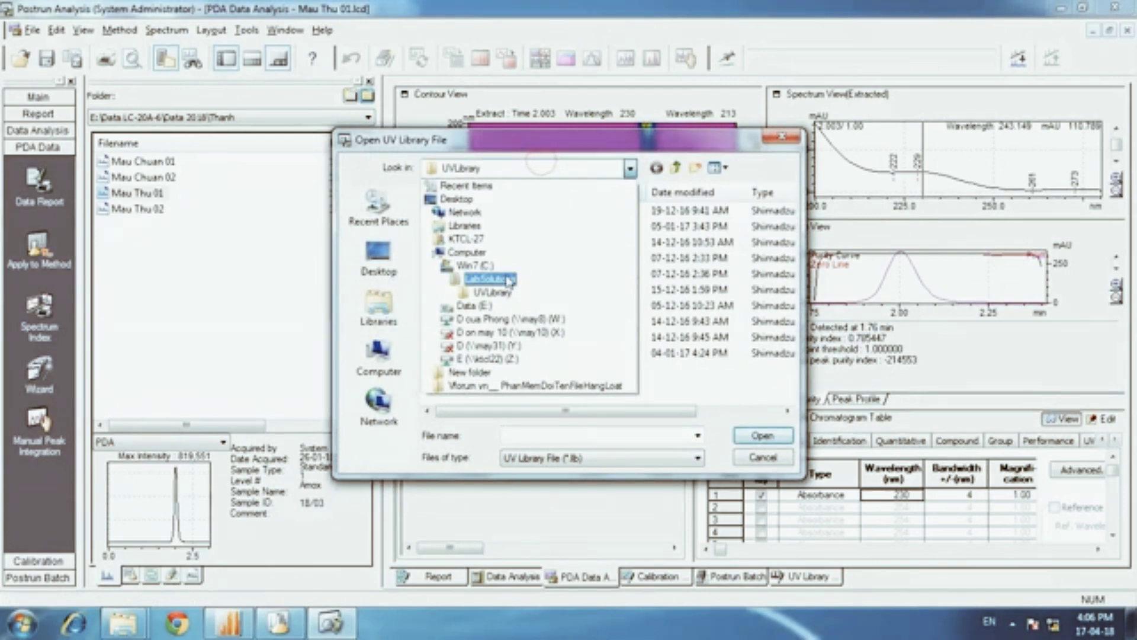
click(474, 306)
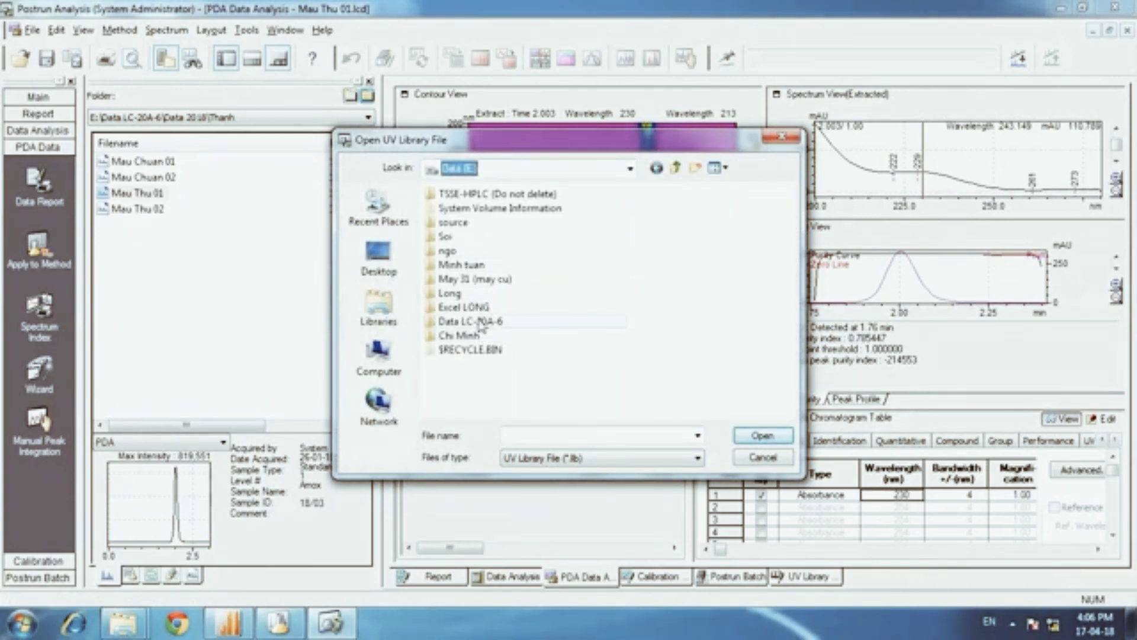
double_click(481, 325)
double_click(468, 255)
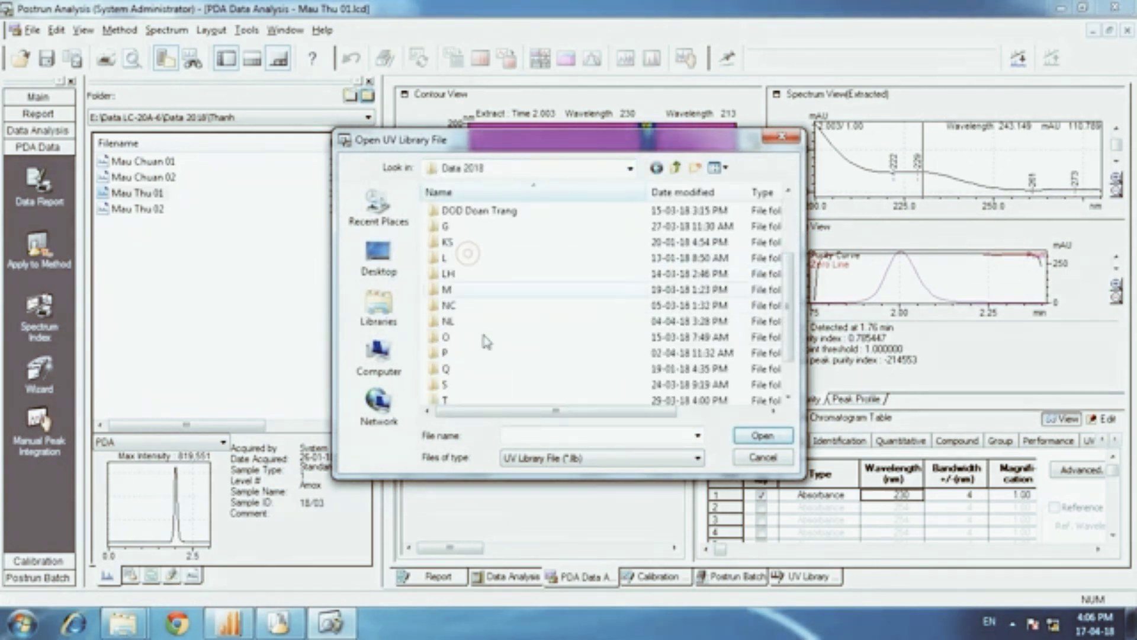
scroll(486, 342, down, 1)
double_click(458, 385)
click(458, 213)
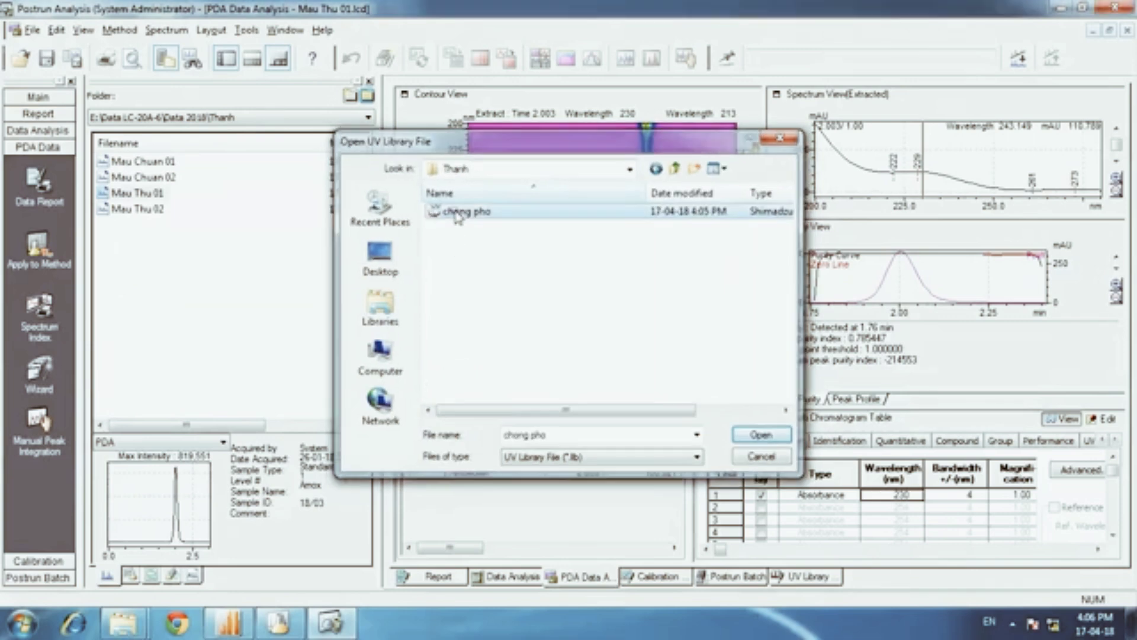
double_click(458, 213)
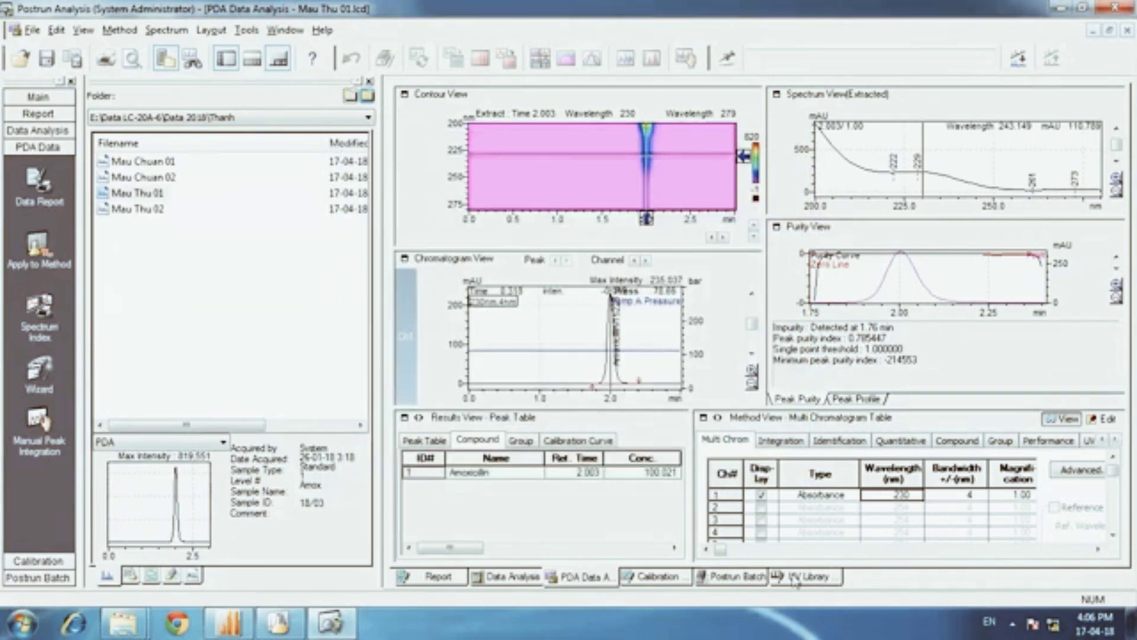
click(805, 576)
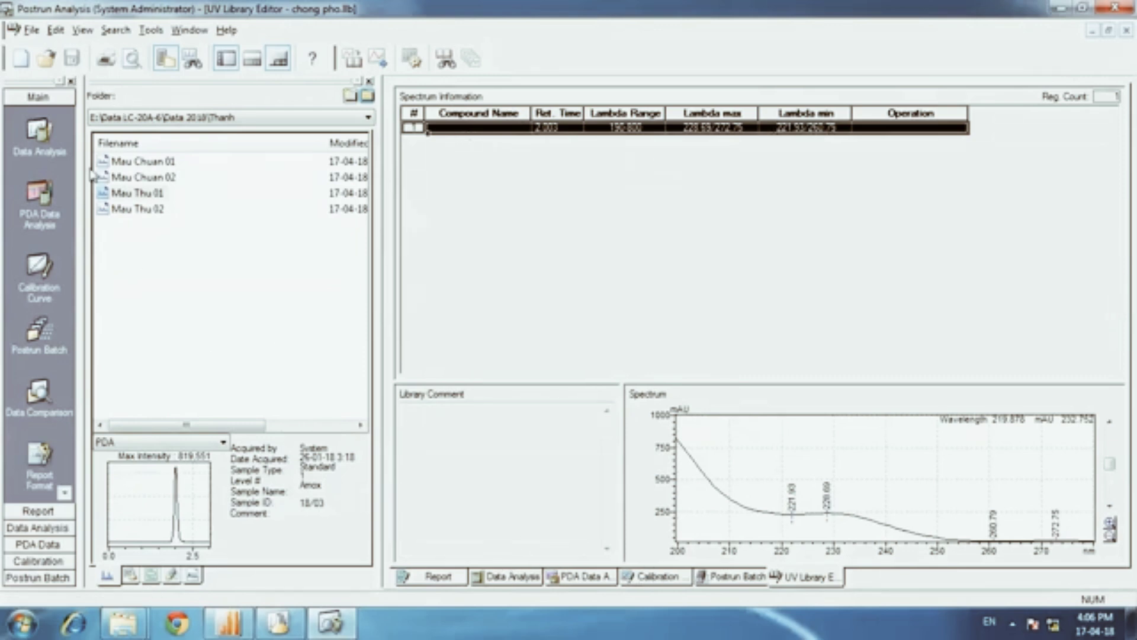
- Open Mau Chuan 01 in PDA Data Analysis and set the contour view's wavelength cursor to 230 nm
double_click(159, 162)
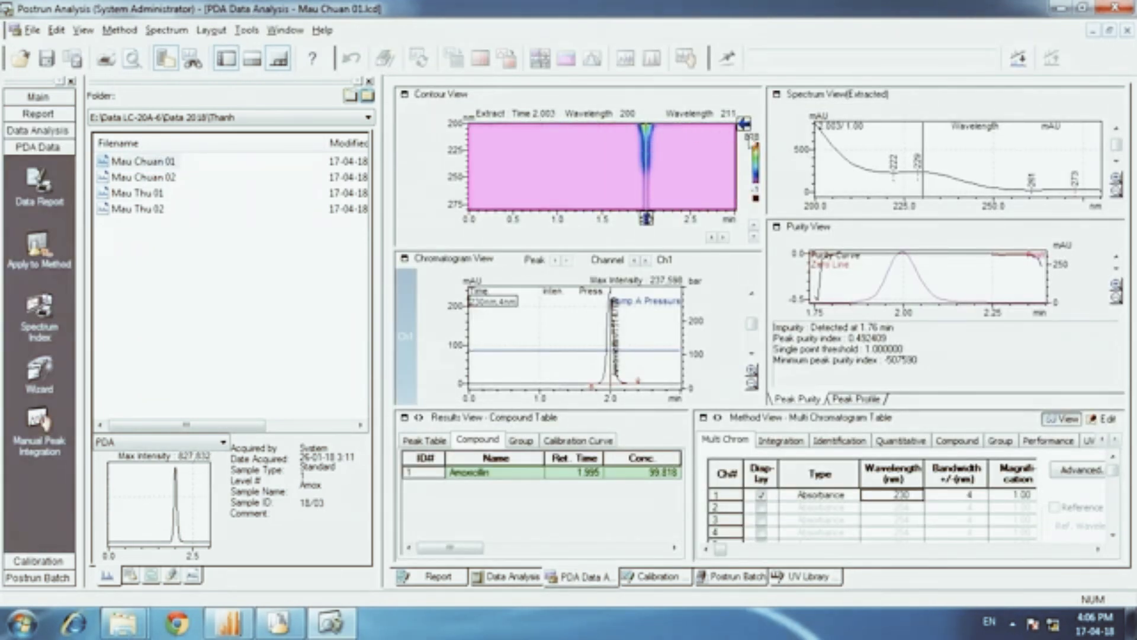
drag(745, 132, 744, 154)
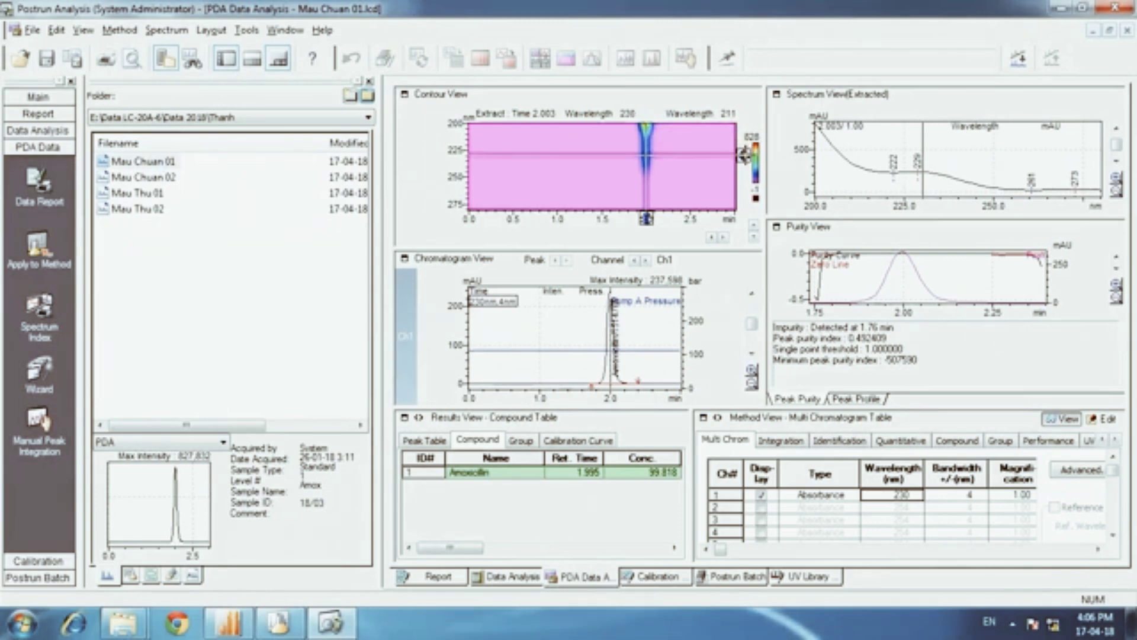
- Start a library search for the extracted spectrum of Mau Chuan 01 and include all library files in a specified folder
right_click(881, 144)
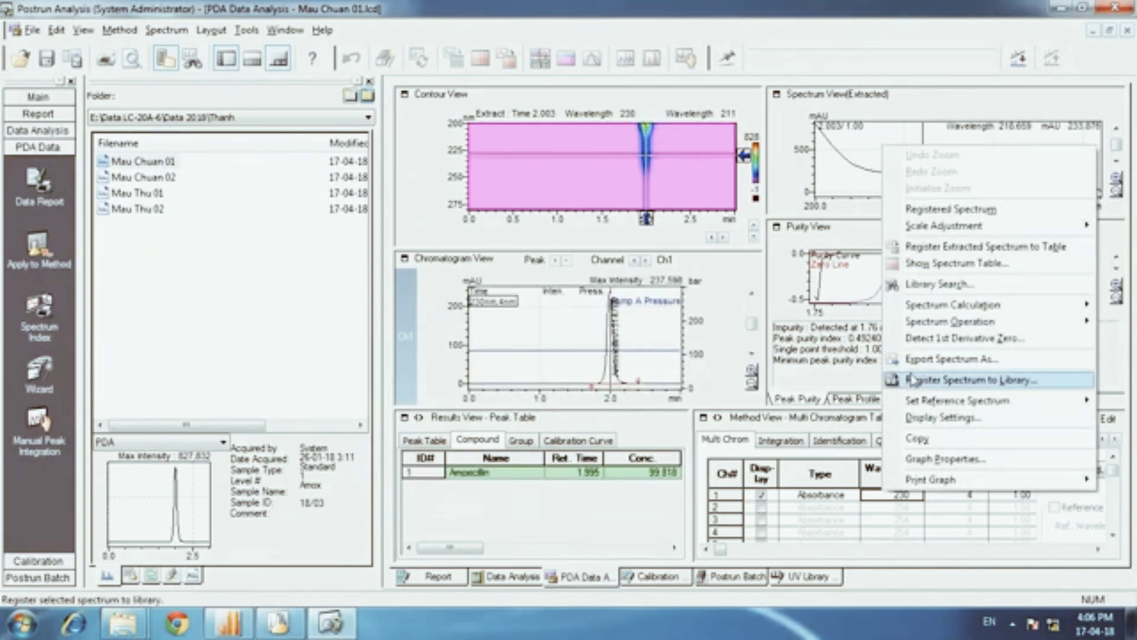
click(922, 285)
click(577, 375)
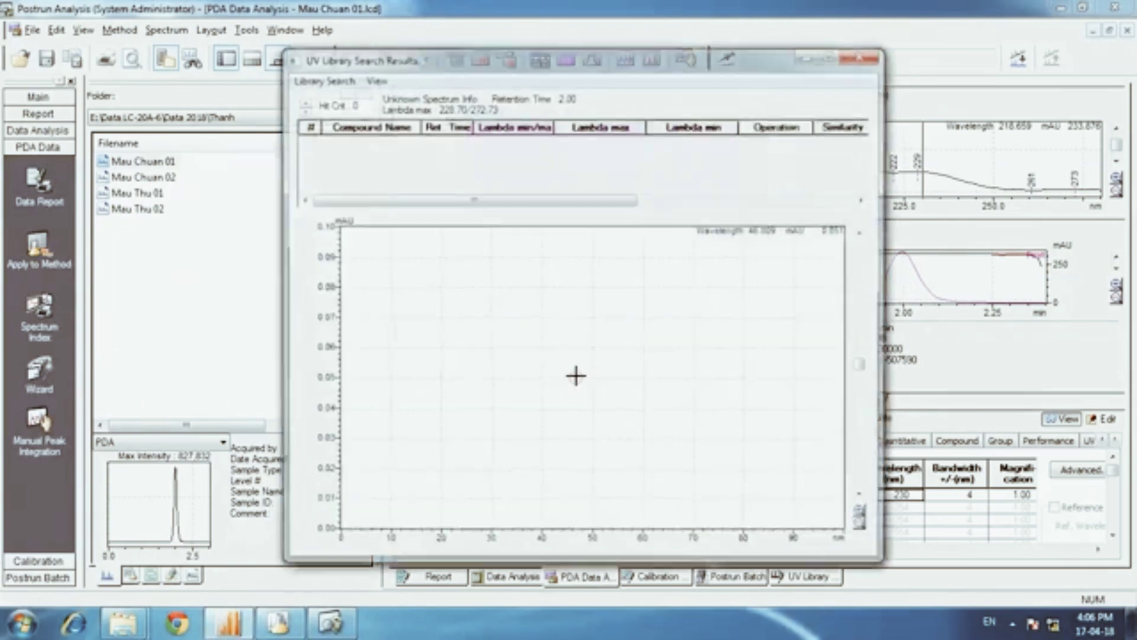
click(322, 78)
click(345, 99)
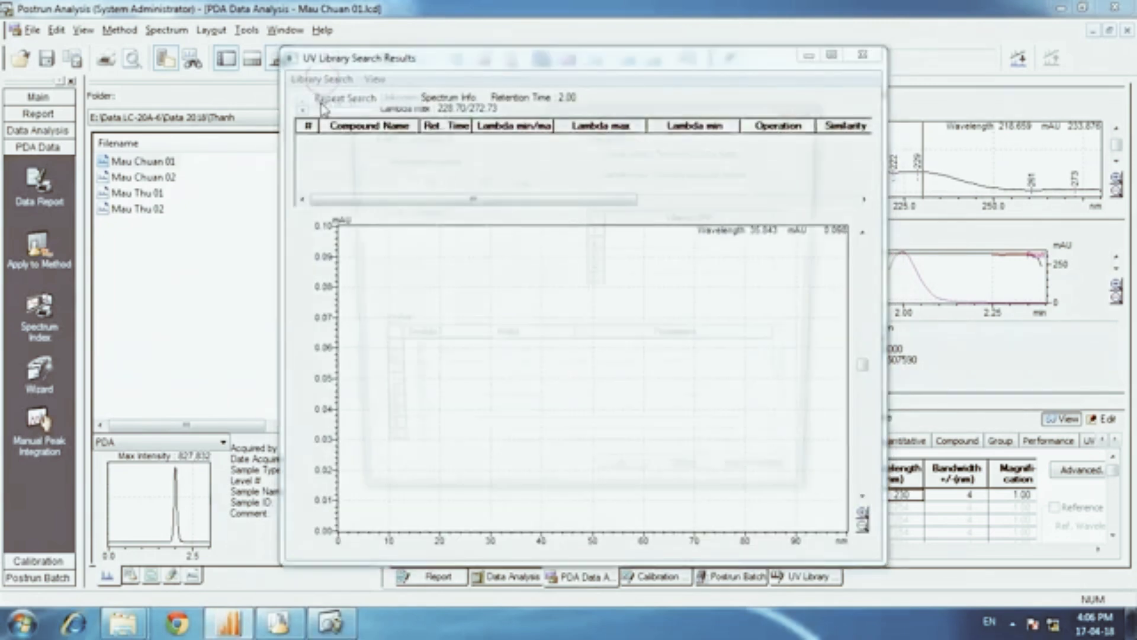
click(597, 171)
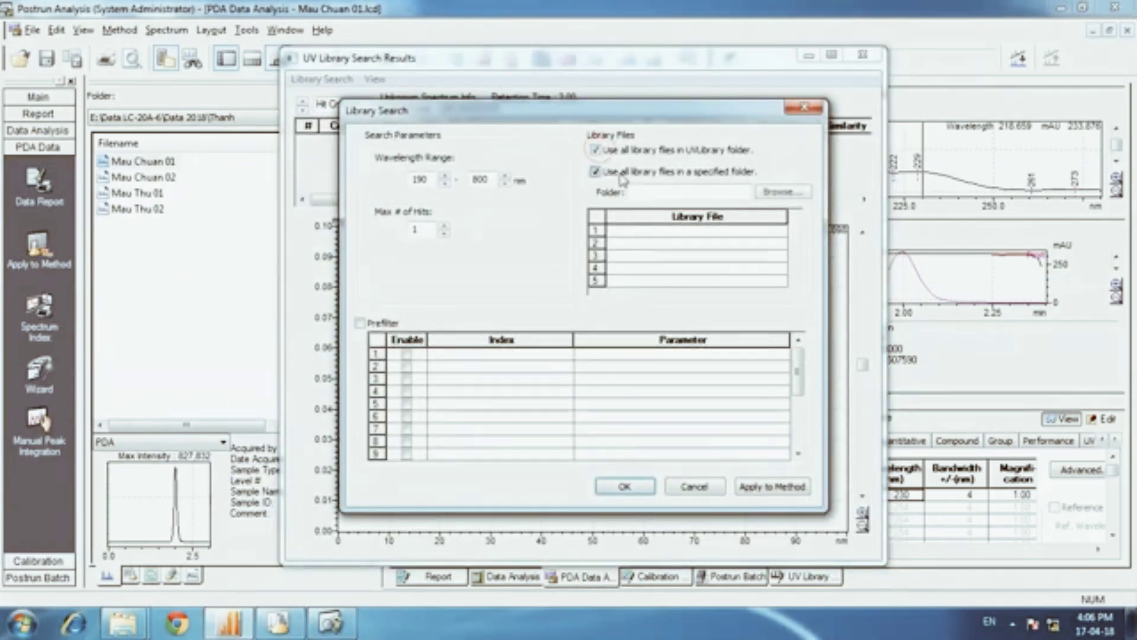
- Set the library search folder to the sample data folder under Data LC-20A-6, Data 2018 on drive E
click(779, 192)
double_click(534, 323)
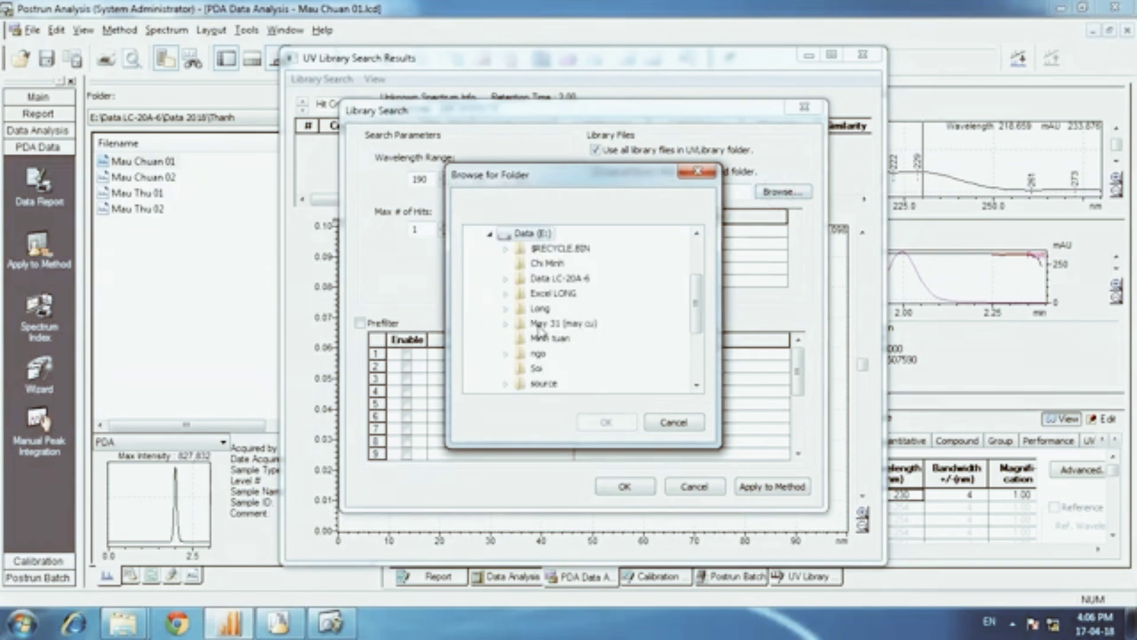
scroll(601, 314, down, 3)
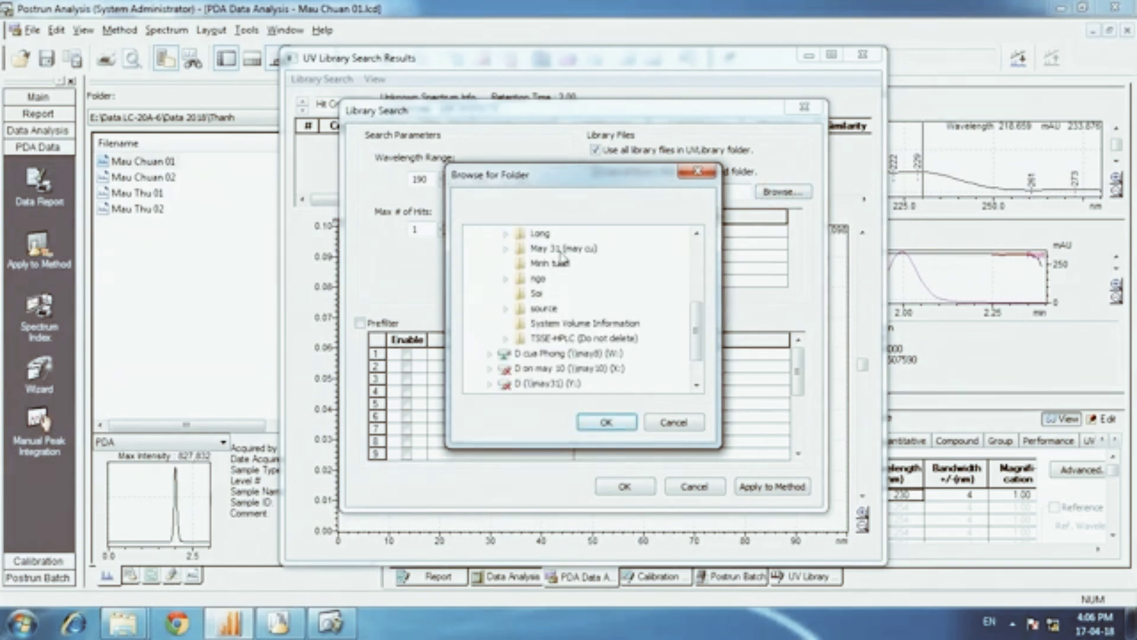
scroll(563, 279, up, 1)
double_click(563, 250)
scroll(605, 282, down, 2)
scroll(605, 282, up, 2)
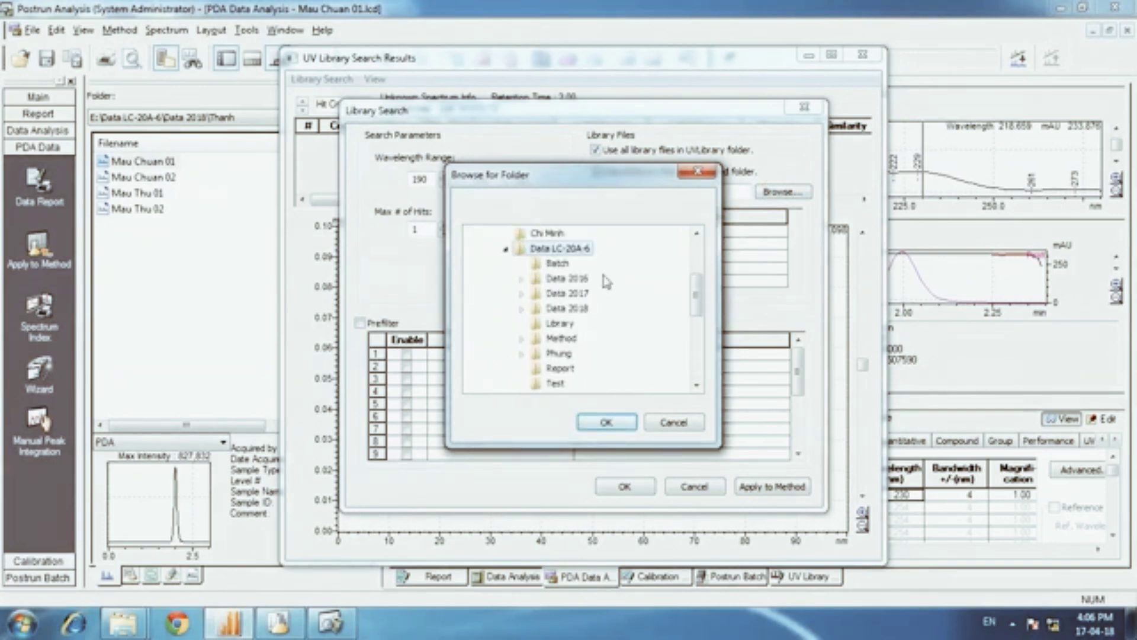
double_click(578, 313)
scroll(621, 314, down, 5)
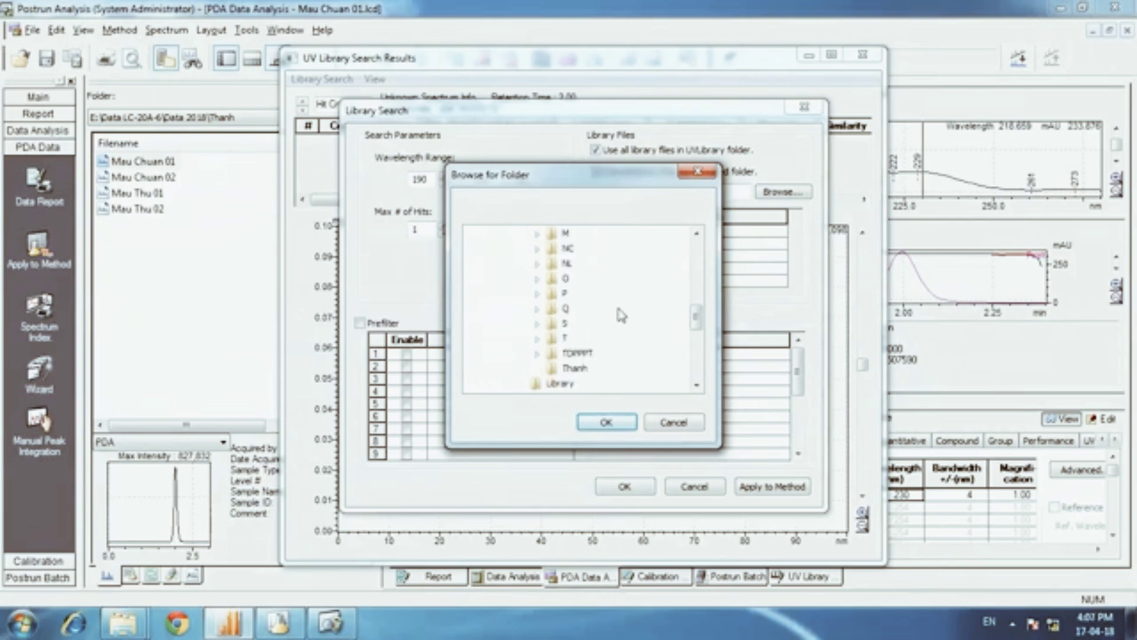
click(574, 369)
click(606, 422)
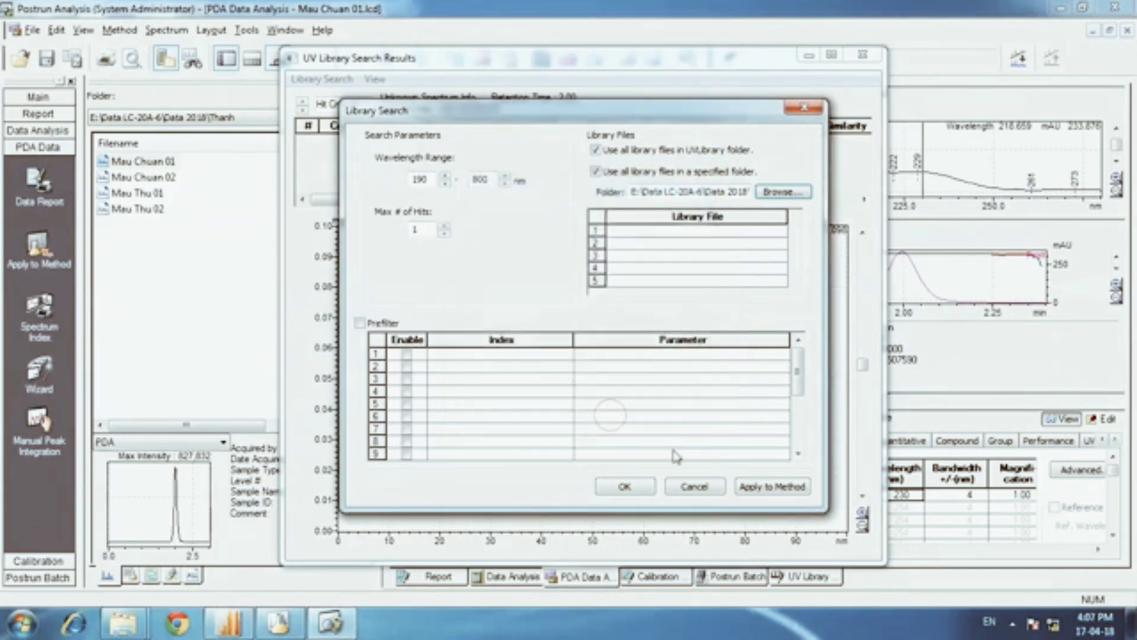
- Try to search the spectrum against the libraries in both the UVLibrary folder and the specified folder
click(625, 486)
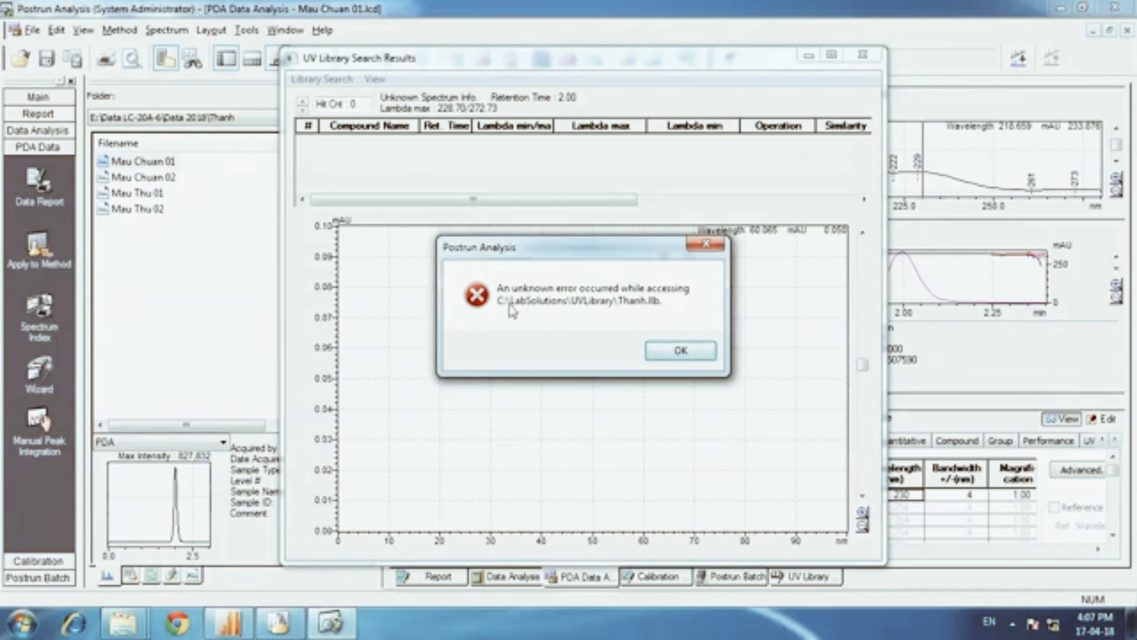
click(675, 351)
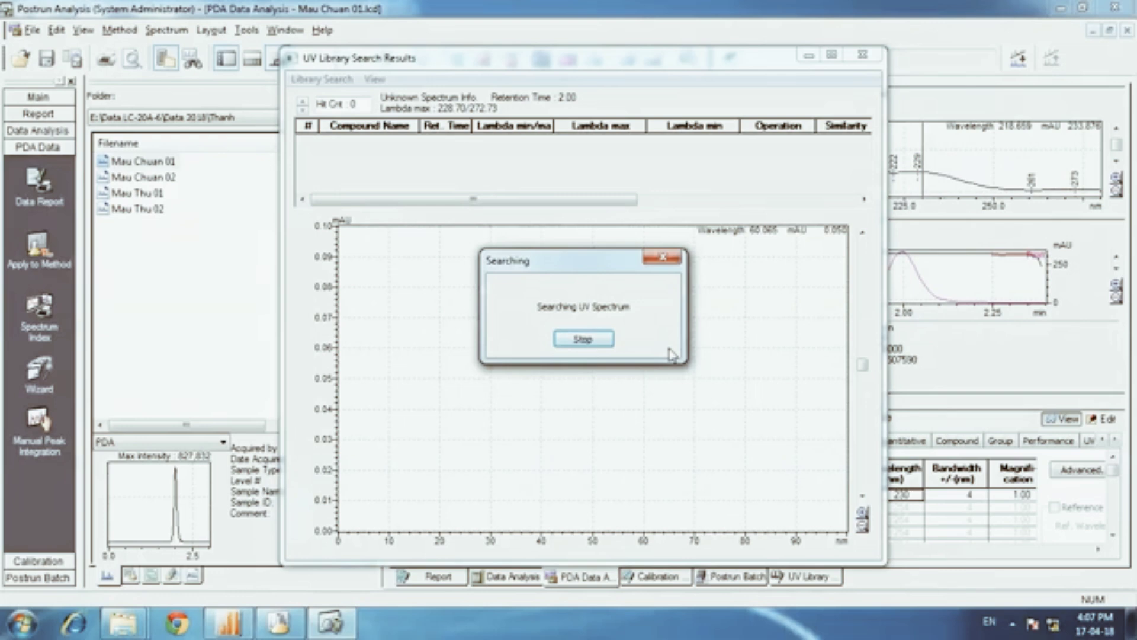
click(587, 341)
- Repeat the library search with the UVLibrary folder excluded, using only the specified folder
click(303, 80)
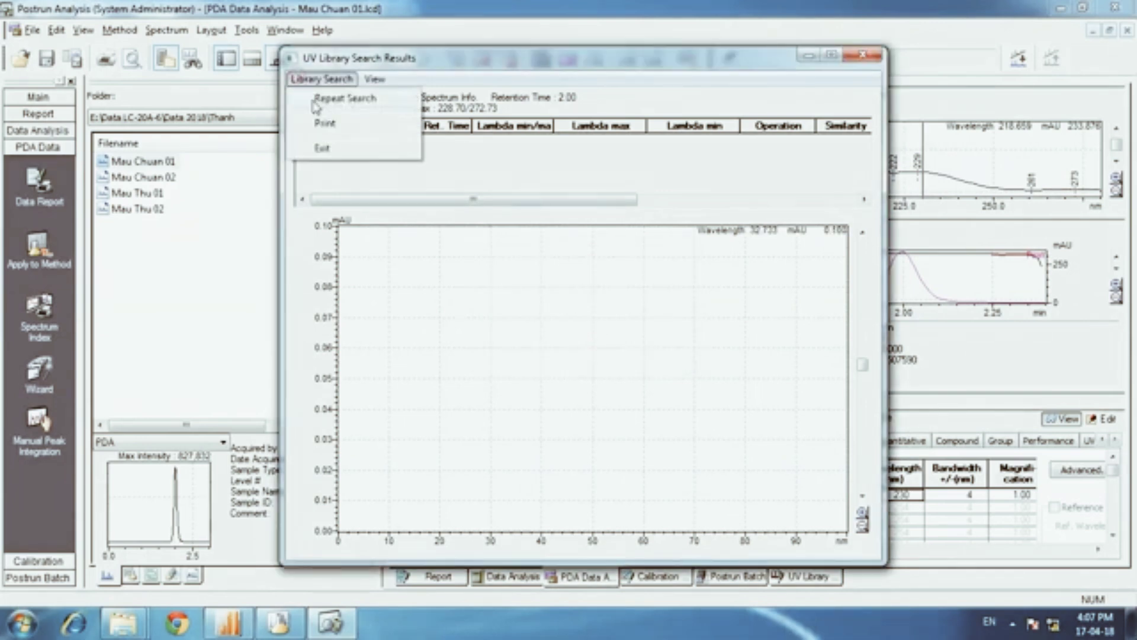
click(332, 98)
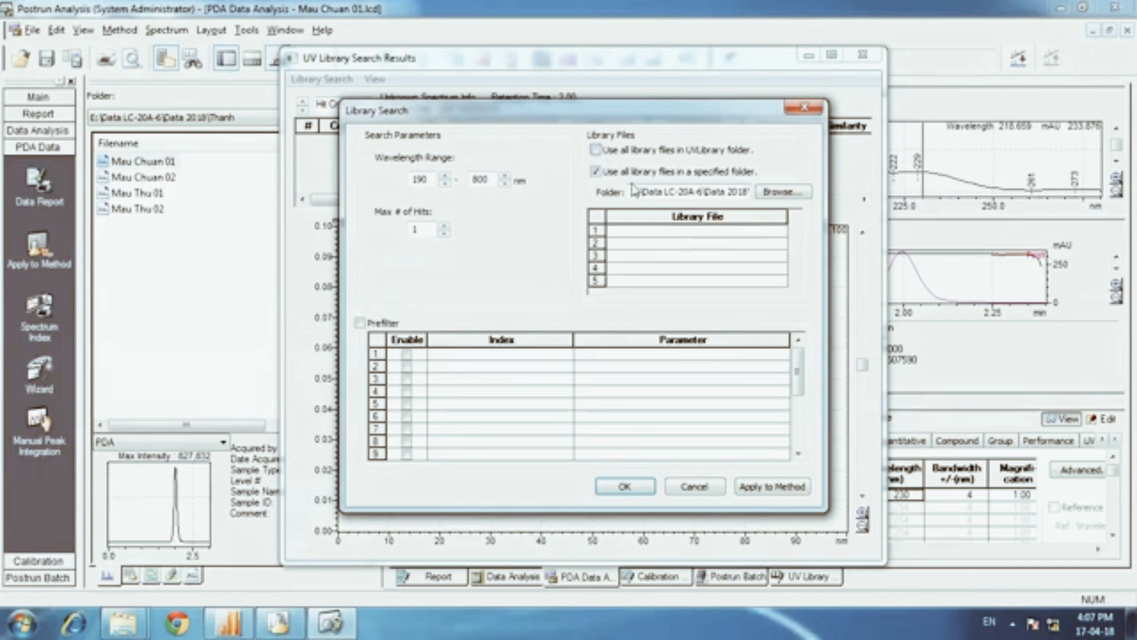
click(625, 488)
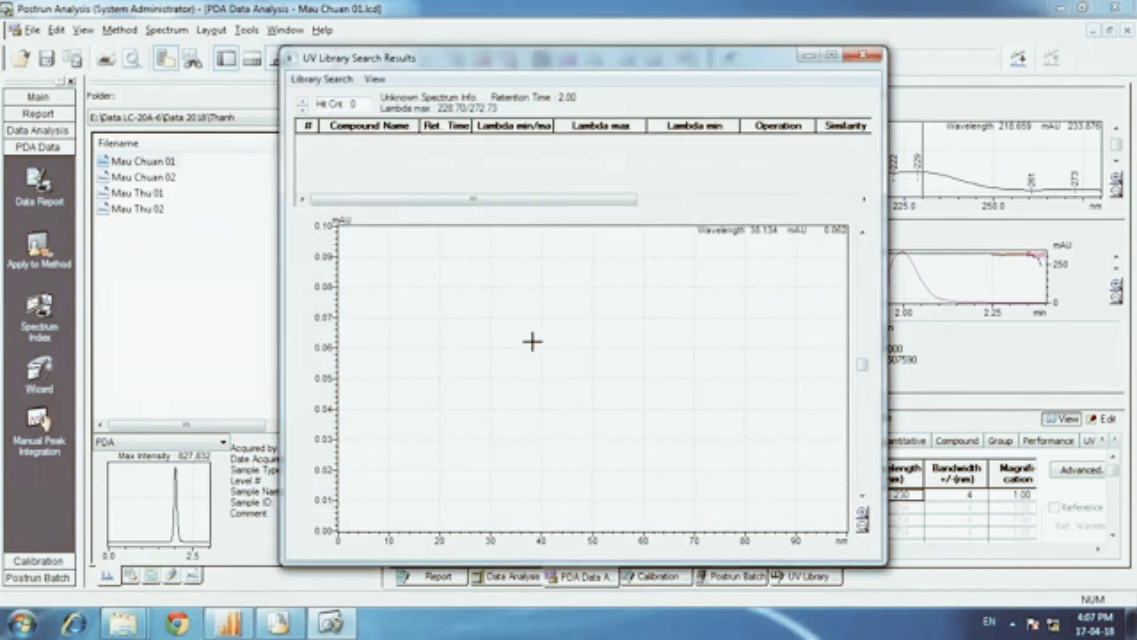
- Check the UV spectrum display settings and shift the result graph's intensity axis to the 0.10 to 0.20 mAU range
right_click(533, 288)
click(602, 371)
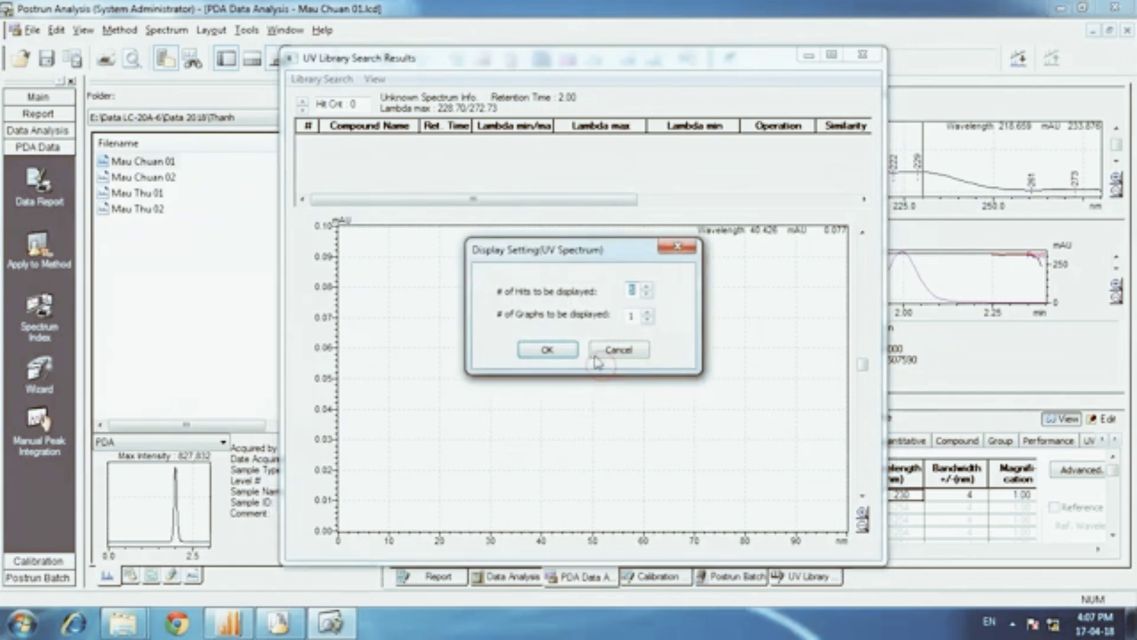
click(547, 350)
drag(865, 367, 862, 246)
- Reopen the library search and add chong pho.llb from the sample data folder as the first library file
click(306, 82)
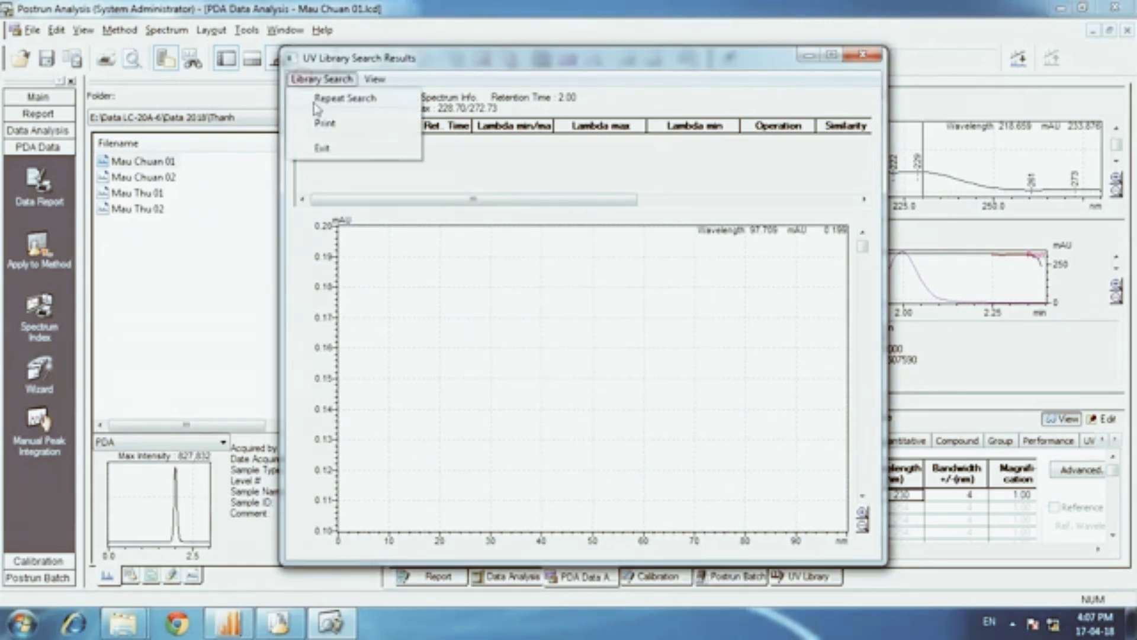
click(323, 100)
click(656, 235)
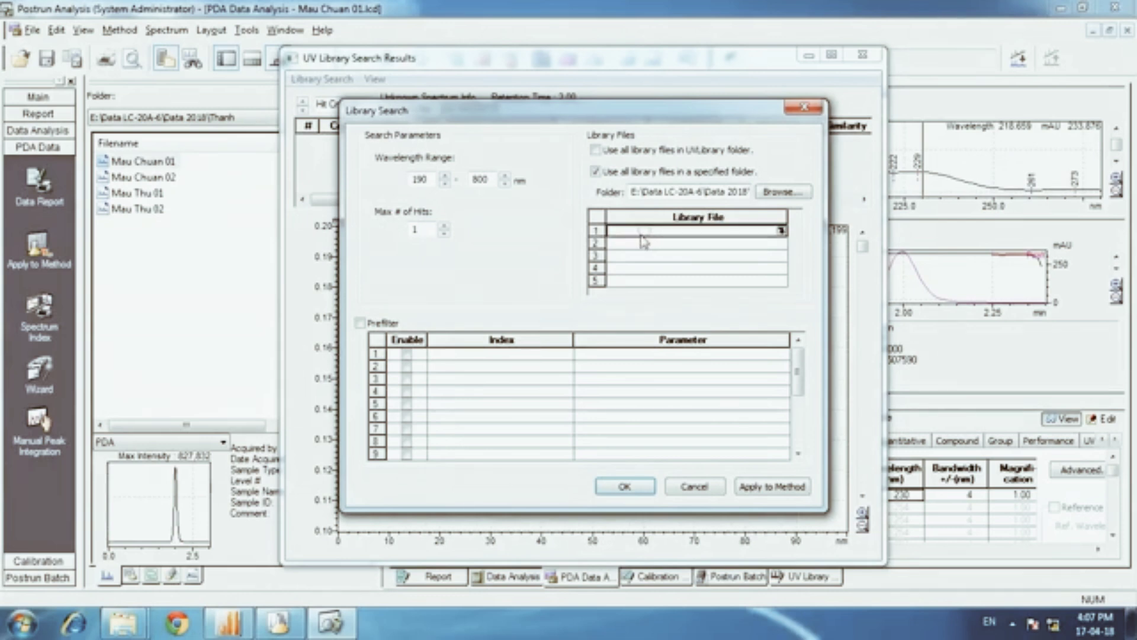
click(776, 237)
click(566, 171)
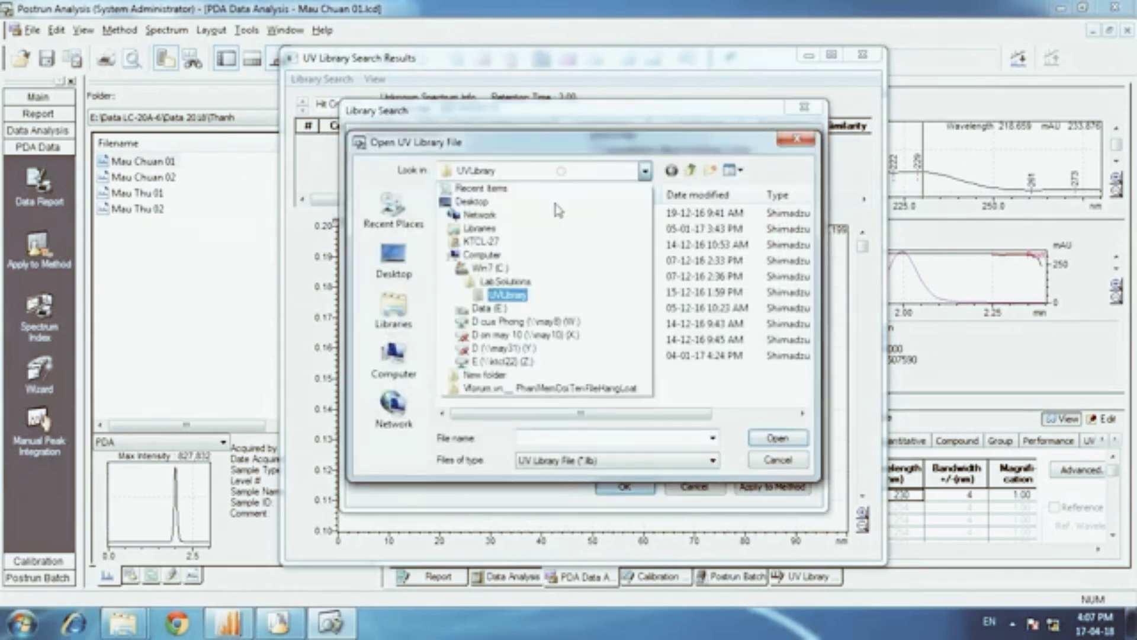
click(506, 299)
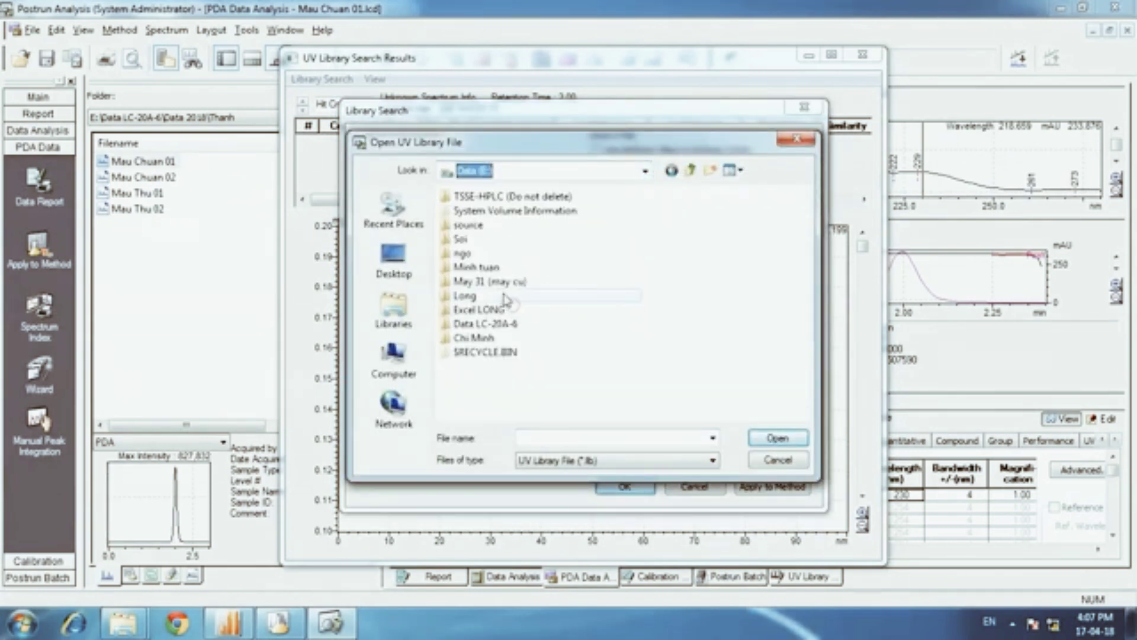
double_click(492, 324)
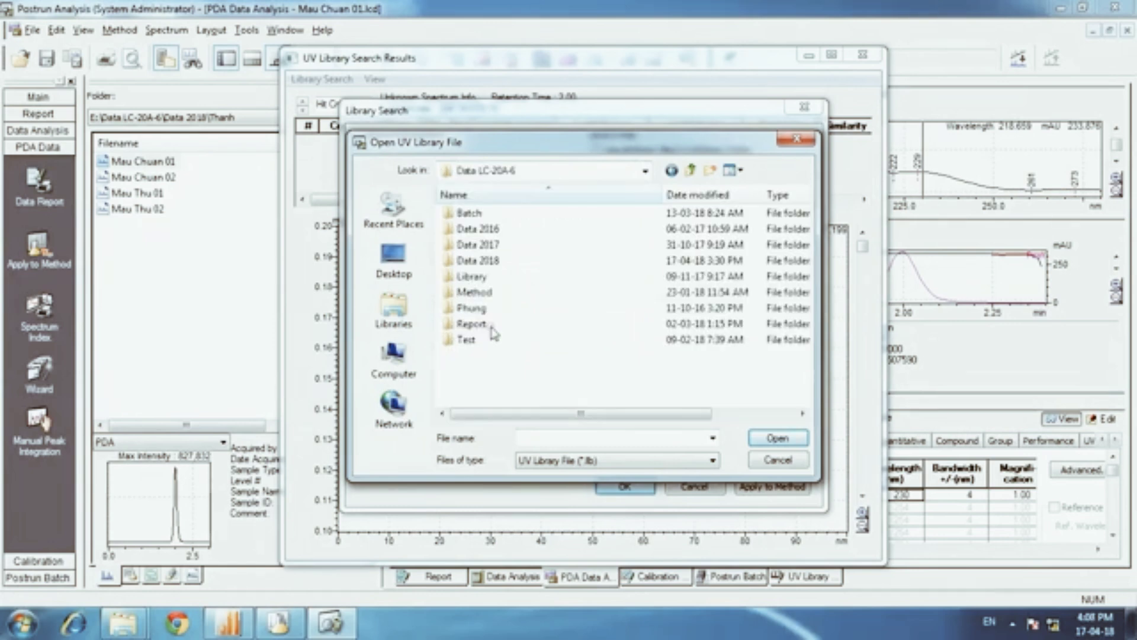
double_click(478, 261)
scroll(483, 264, down, 5)
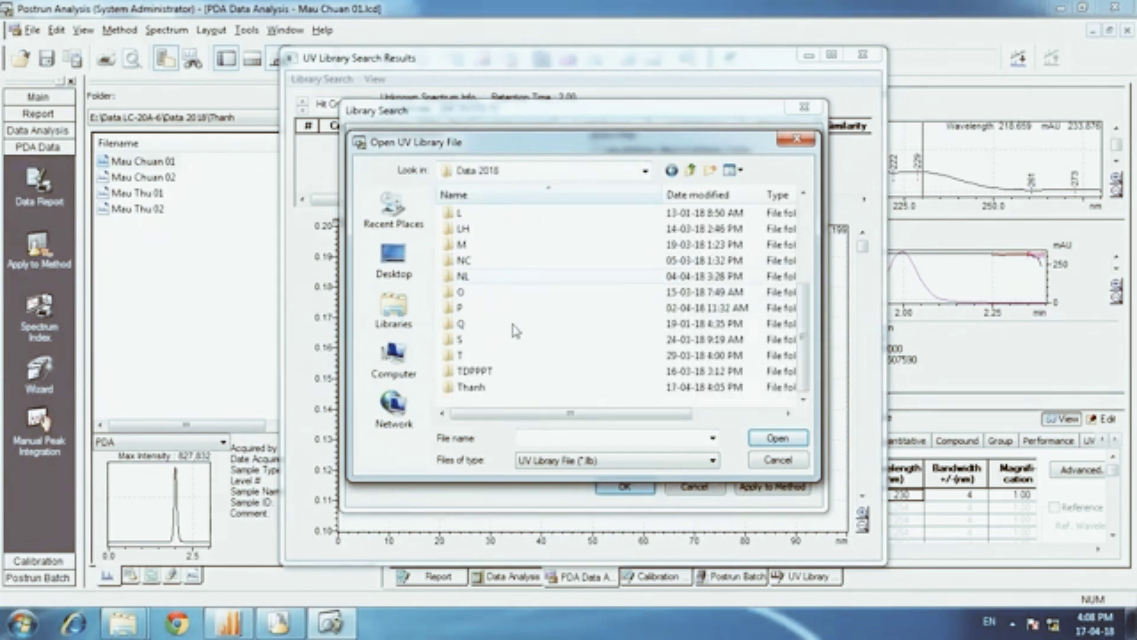
double_click(480, 390)
double_click(489, 222)
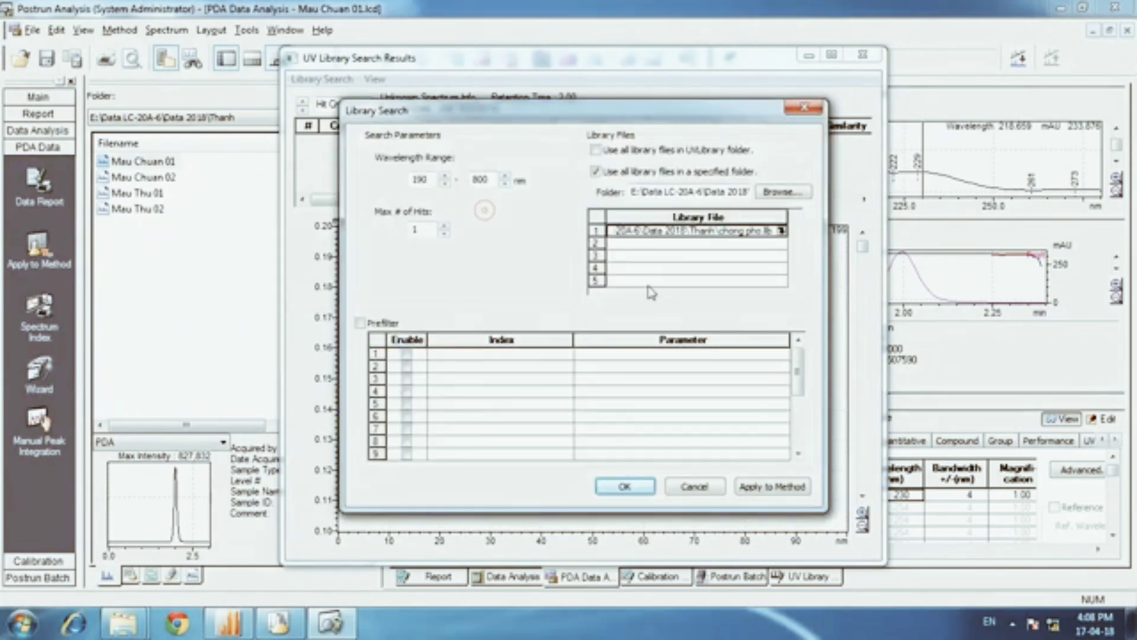
- Choose the sample data folder under Data 2018 again as the specified library folder and run the search
click(780, 193)
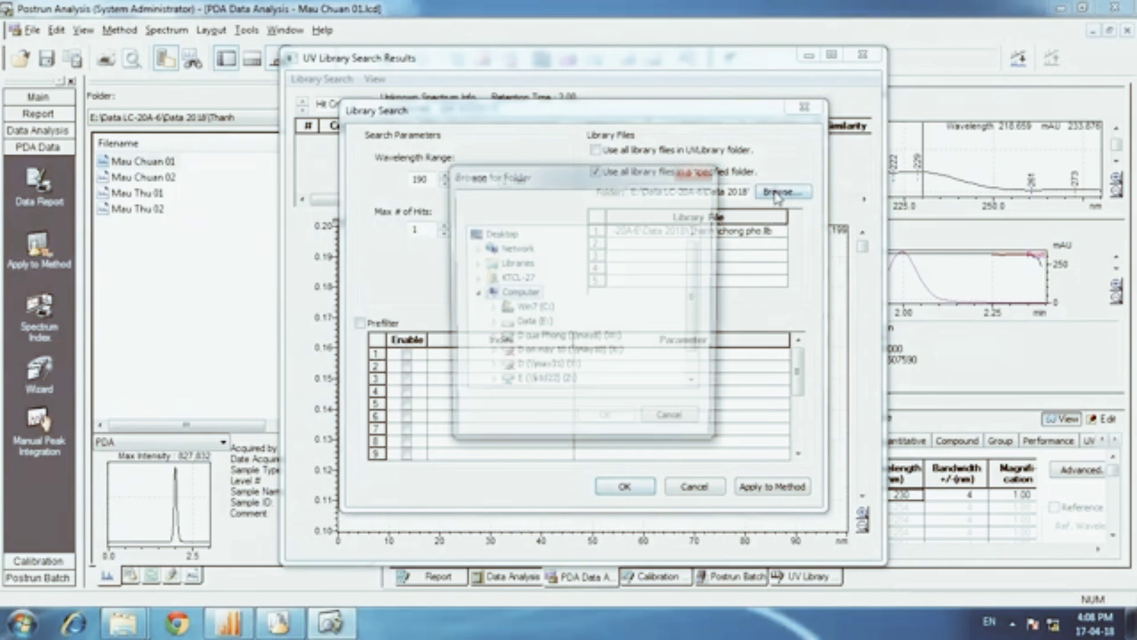
double_click(524, 323)
scroll(586, 285, down, 2)
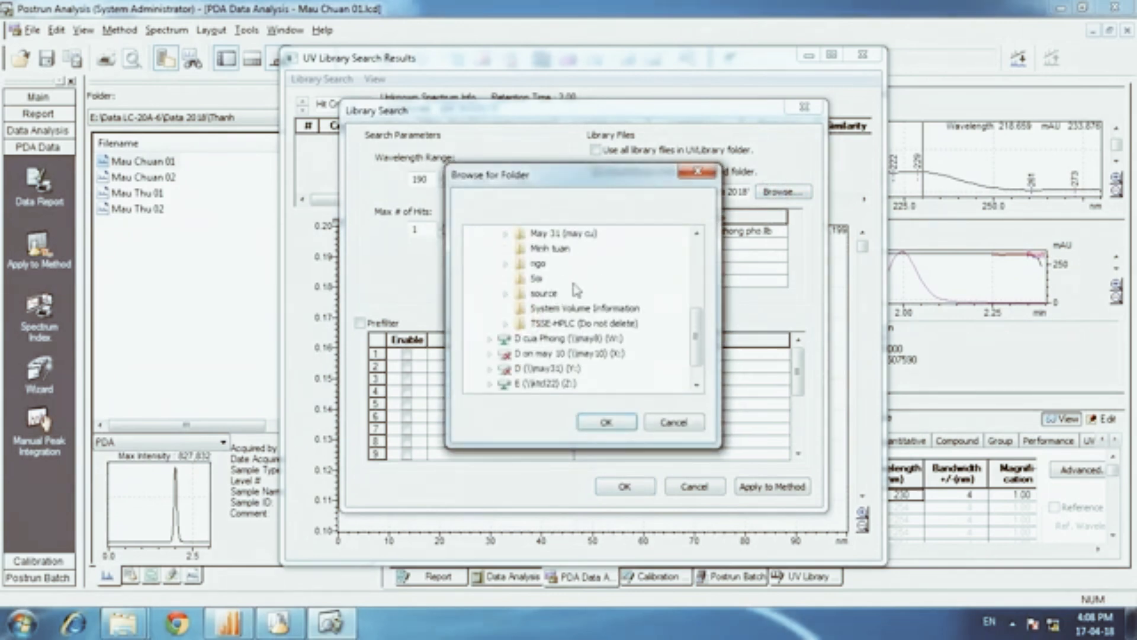
scroll(592, 283, up, 1)
scroll(553, 297, up, 1)
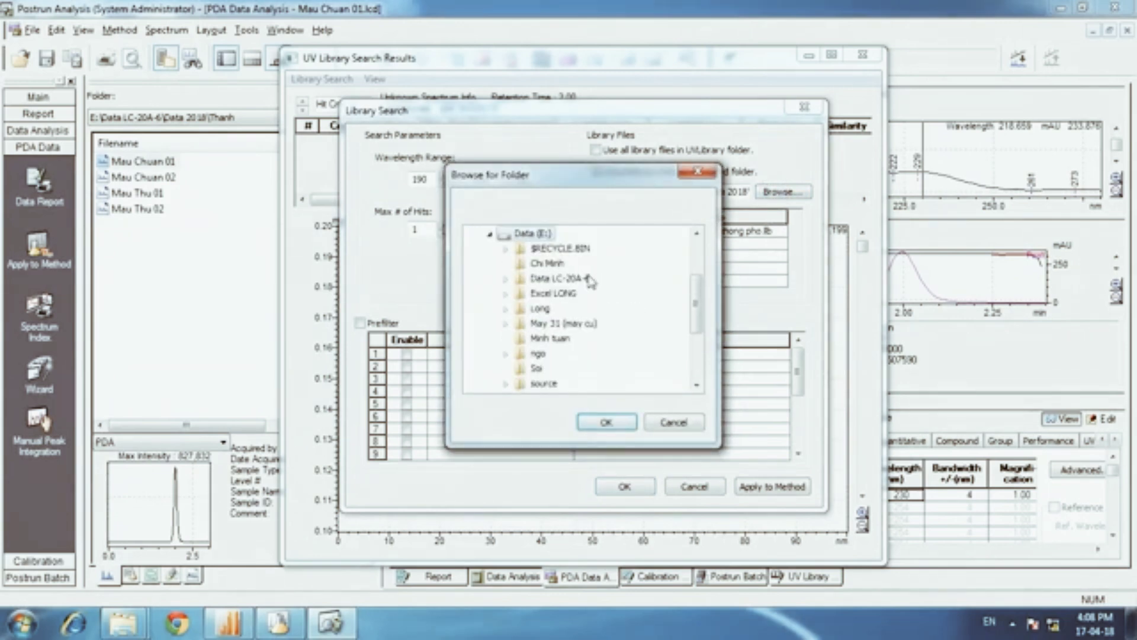
double_click(560, 277)
double_click(566, 308)
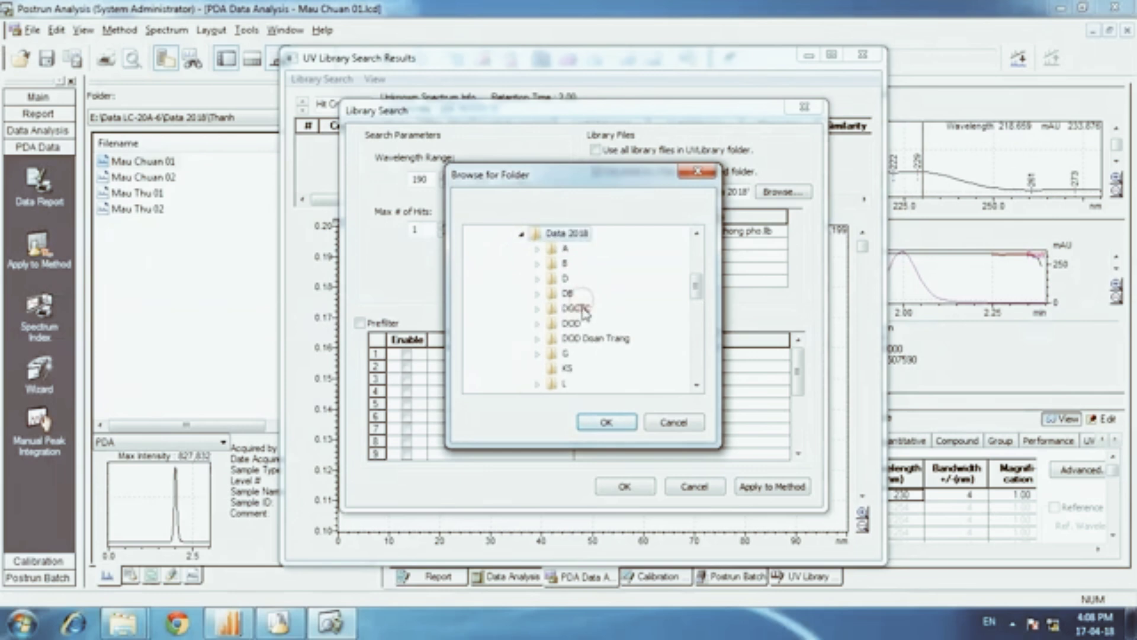
scroll(601, 317, down, 5)
scroll(604, 320, down, 2)
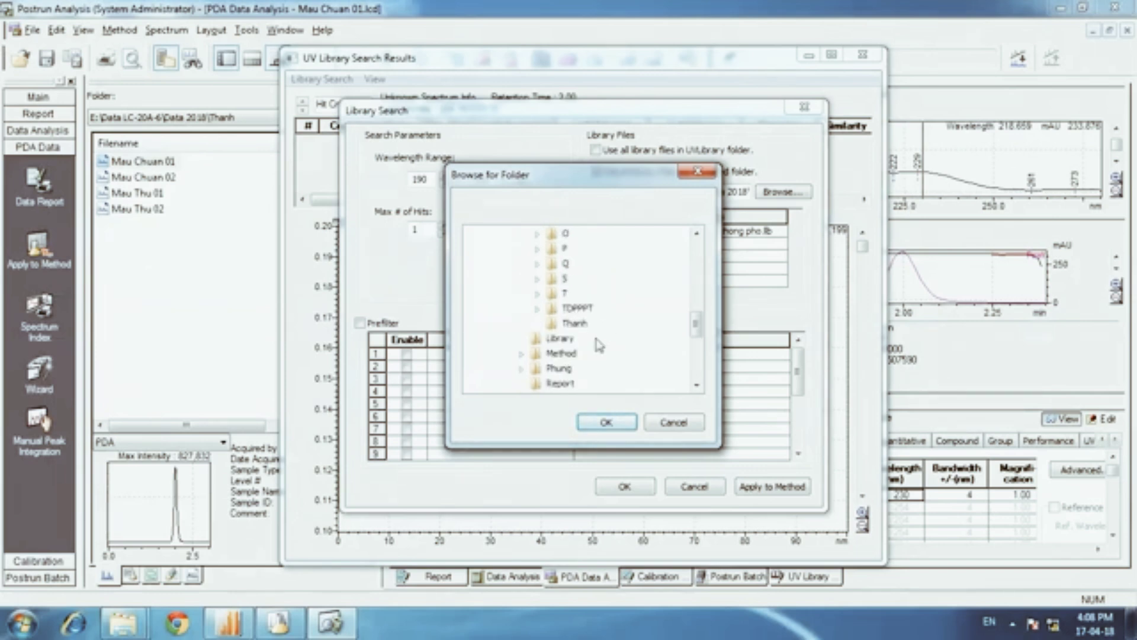
click(605, 422)
click(625, 486)
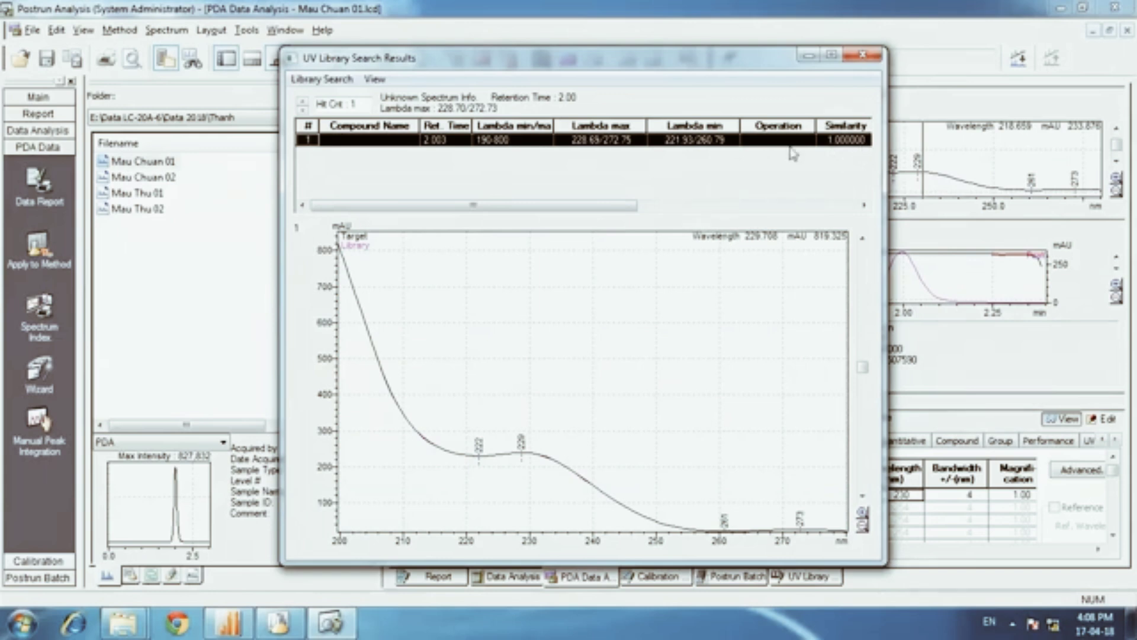
- Examine the matched entry's similarity and library filename and the available options in the UV Library Search Results window
scroll(835, 154, right, 2)
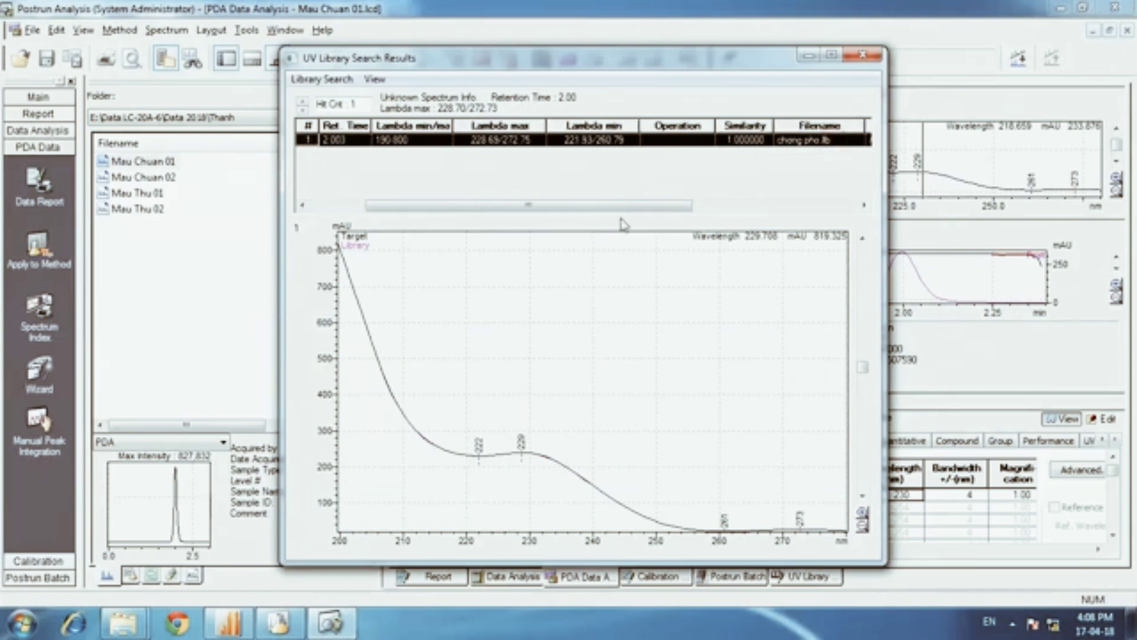
drag(623, 206, 522, 215)
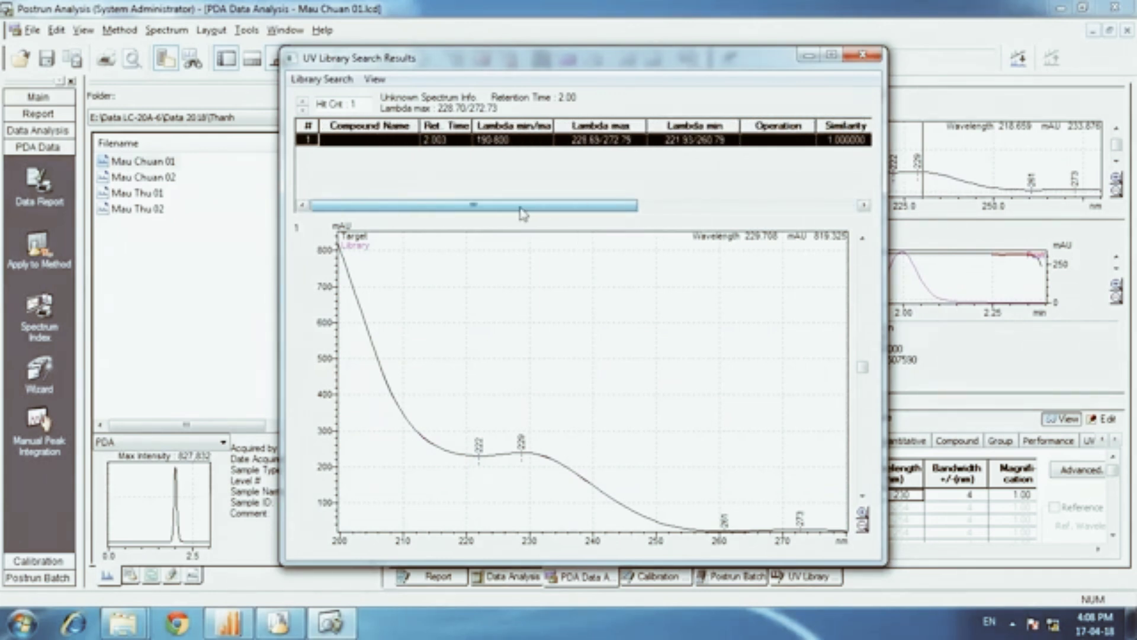
scroll(844, 148, right, 2)
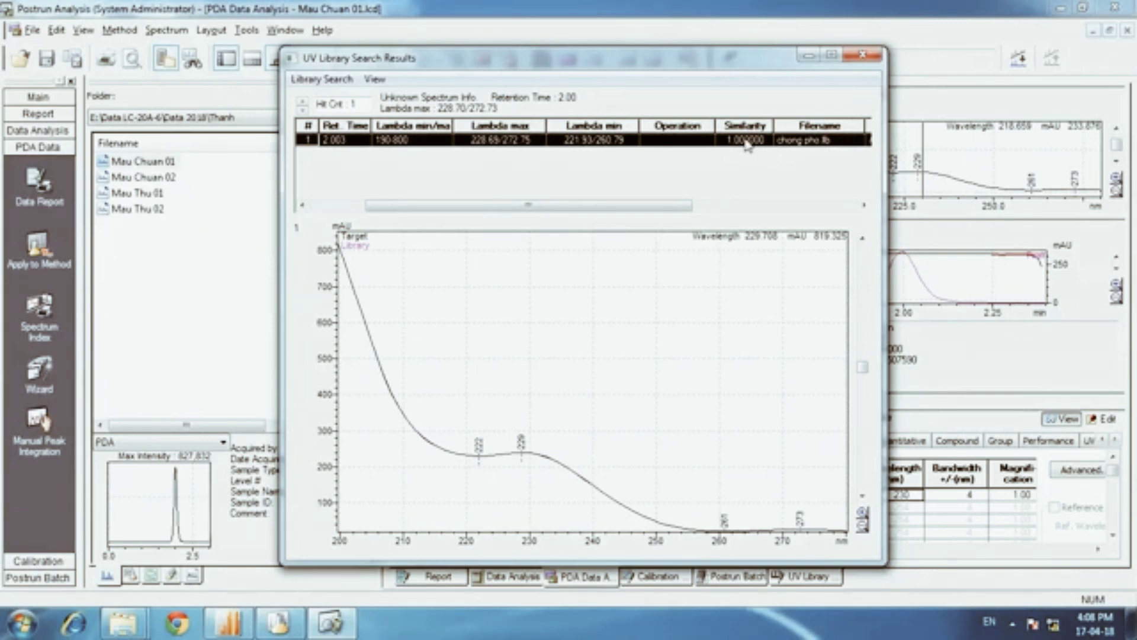
click(323, 79)
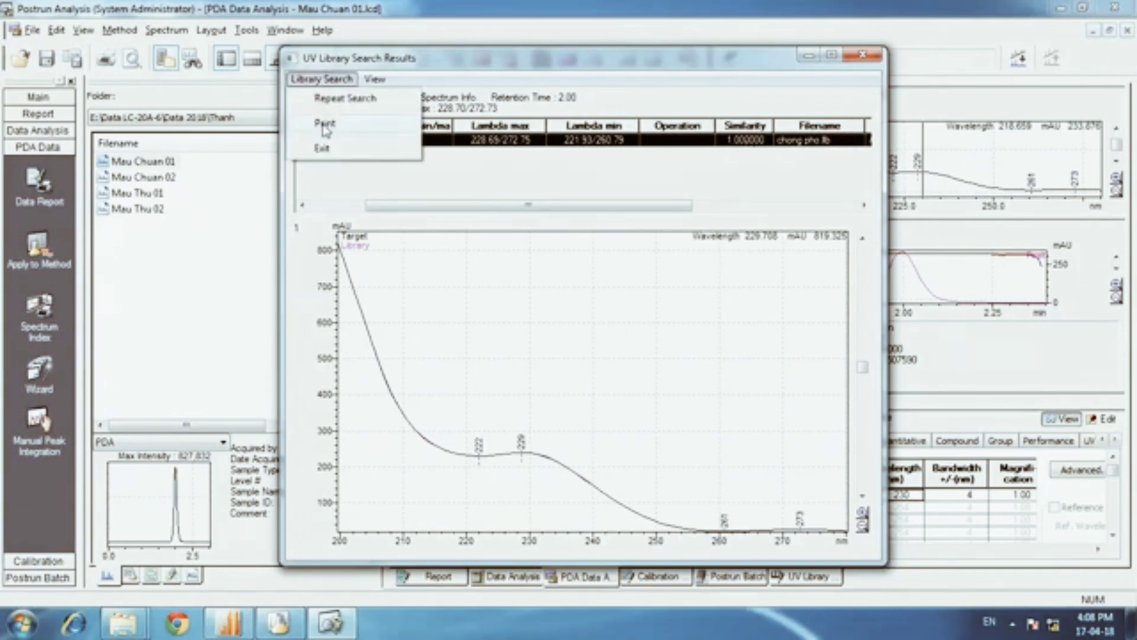
mouse_move(367, 87)
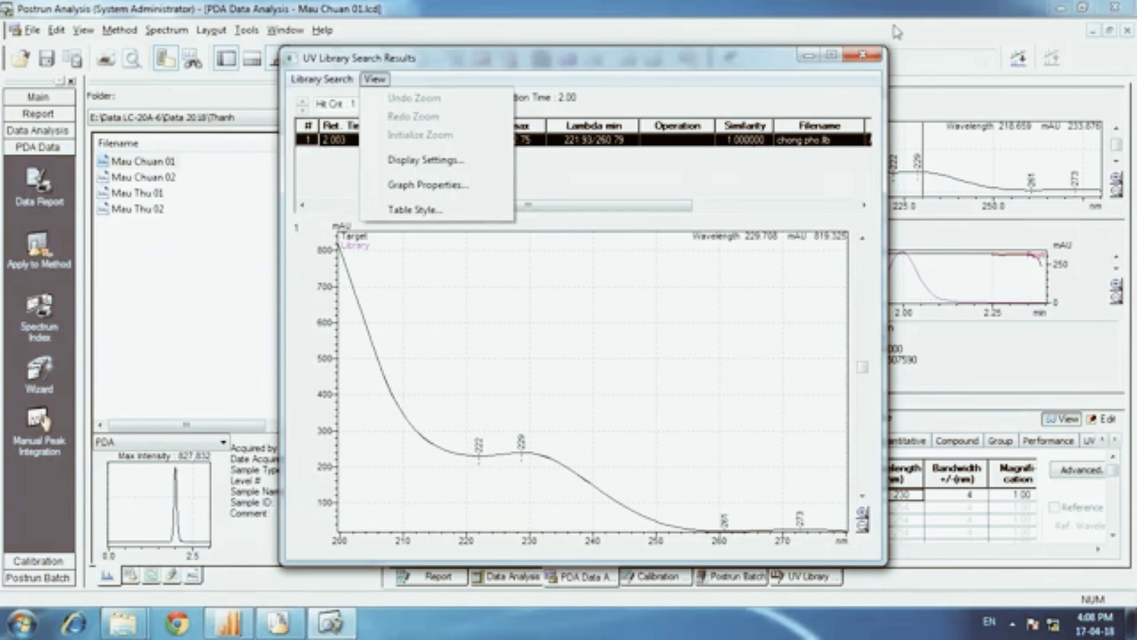
- Close the UV library search results and review the method's Integration, Identification, Quantitative, Compound, Group and Performance parameters
click(874, 57)
click(875, 57)
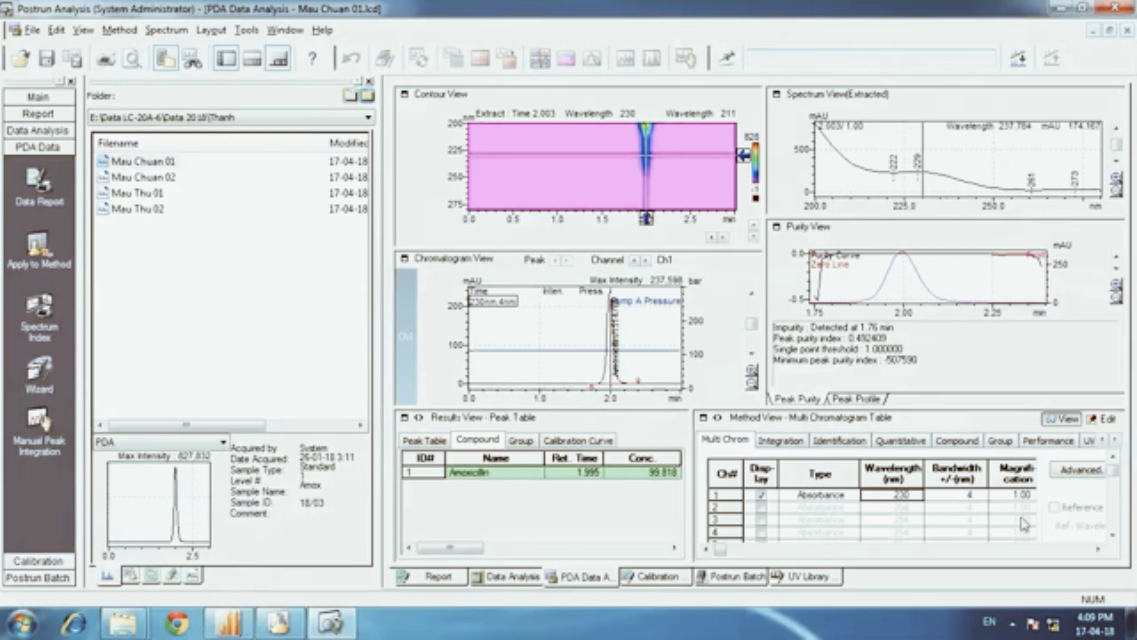
click(770, 443)
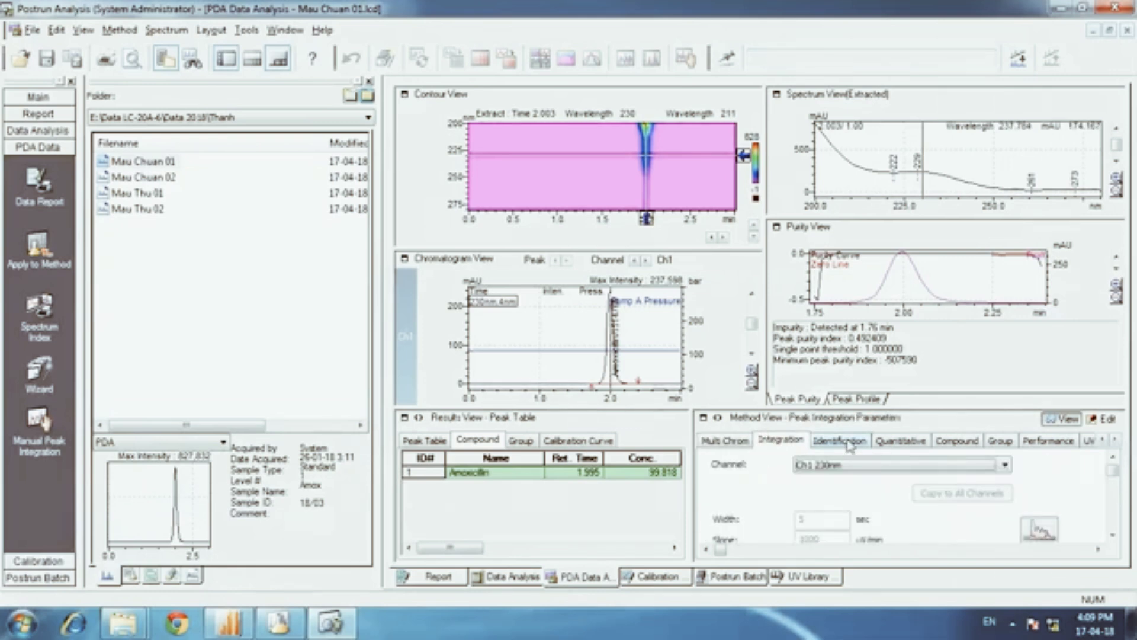
click(850, 444)
click(897, 442)
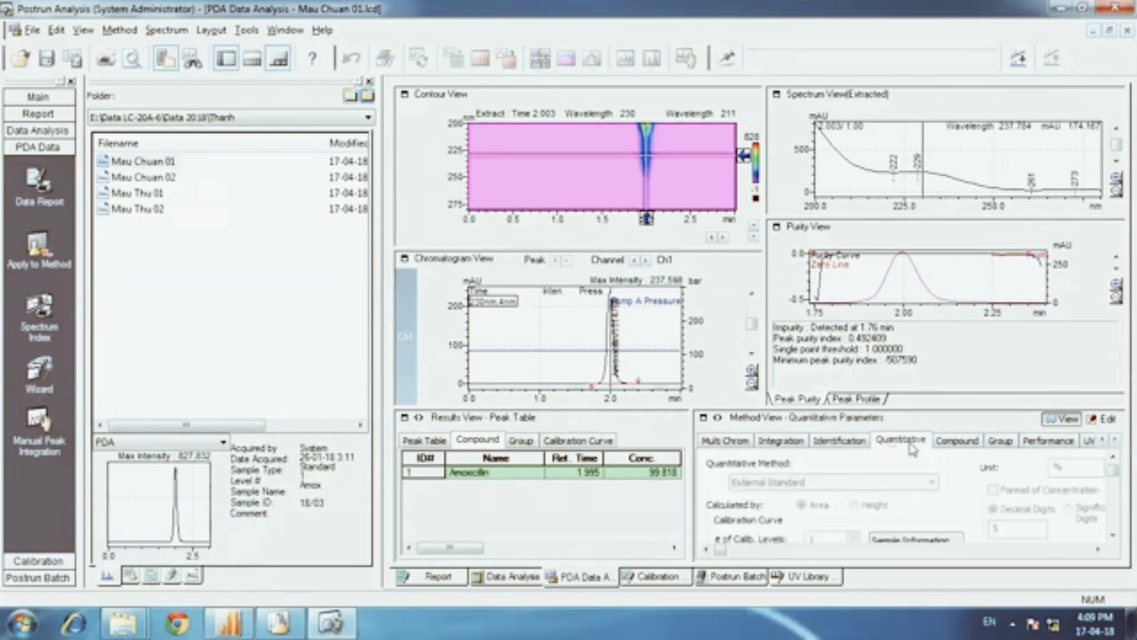
click(954, 445)
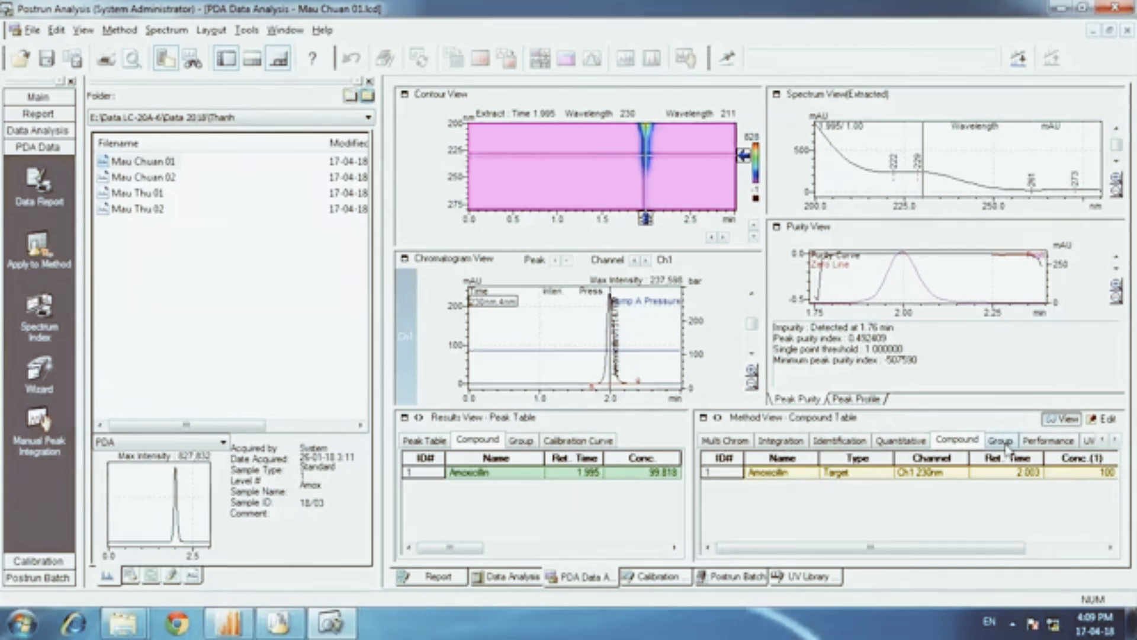
click(1005, 448)
click(1048, 442)
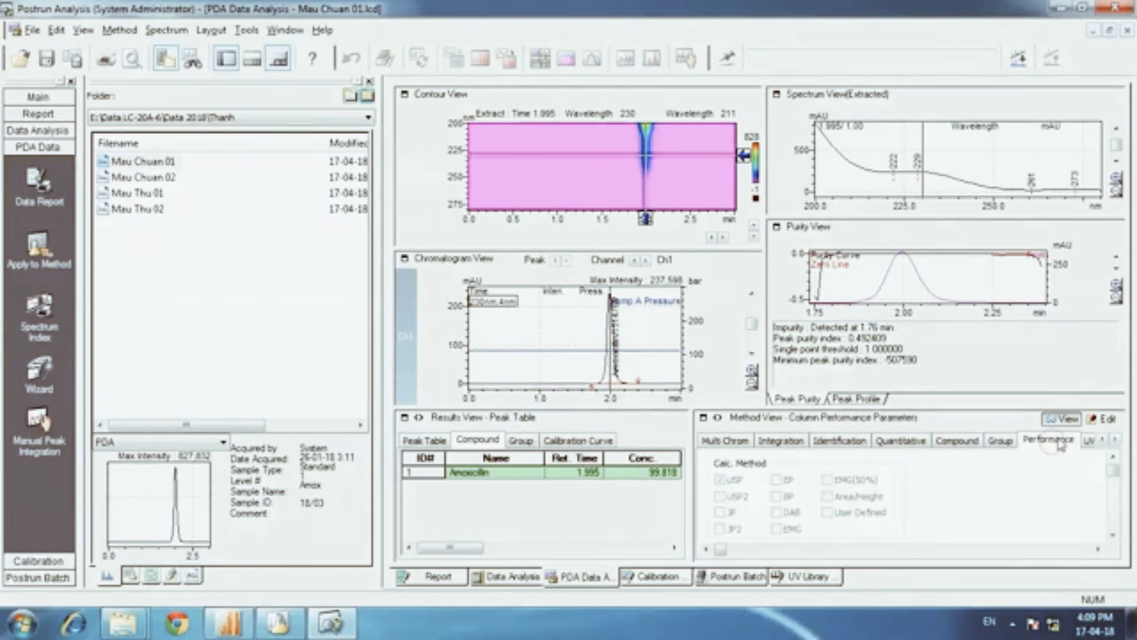
- Review the method's UV Spectrum, Library, Purity, Custom and QC Check parameters, ending at the compound table
click(1092, 442)
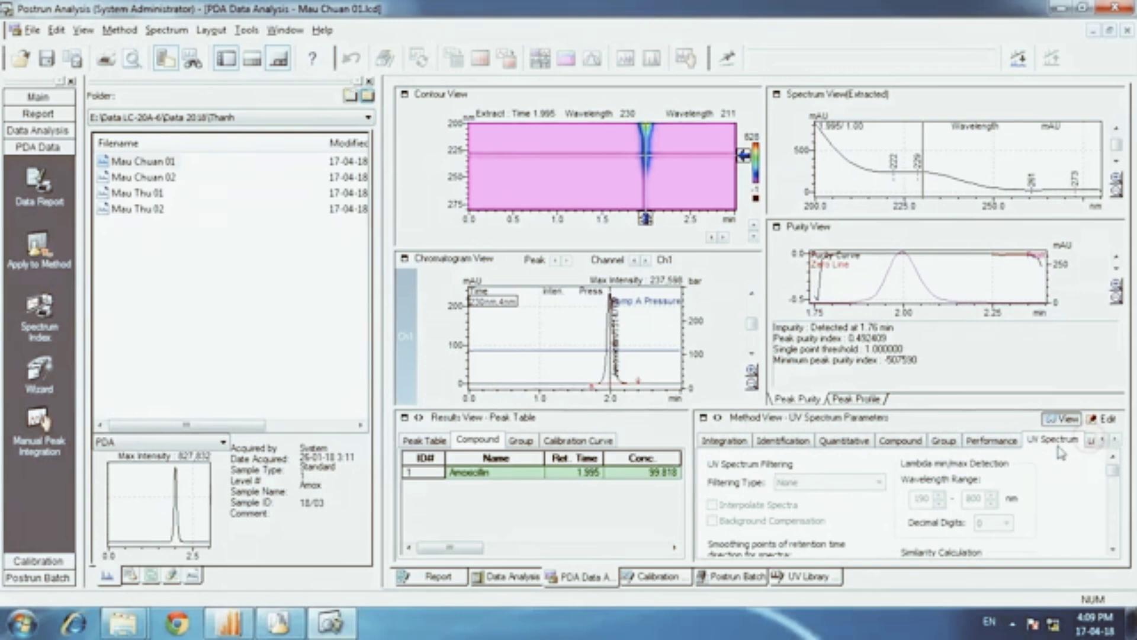
click(1091, 443)
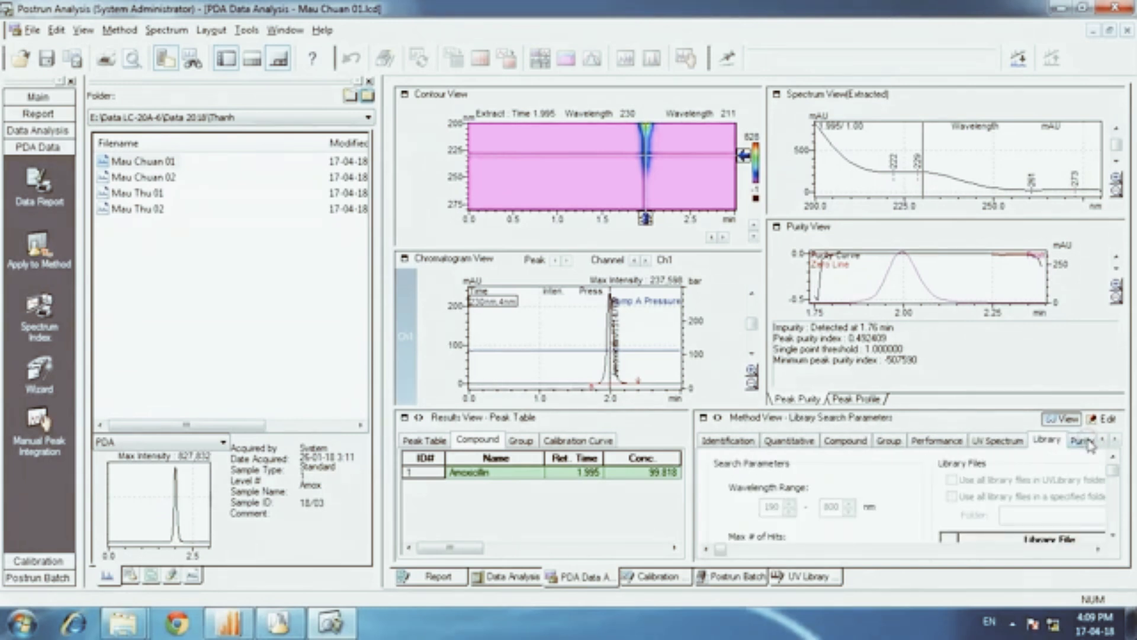
click(1086, 446)
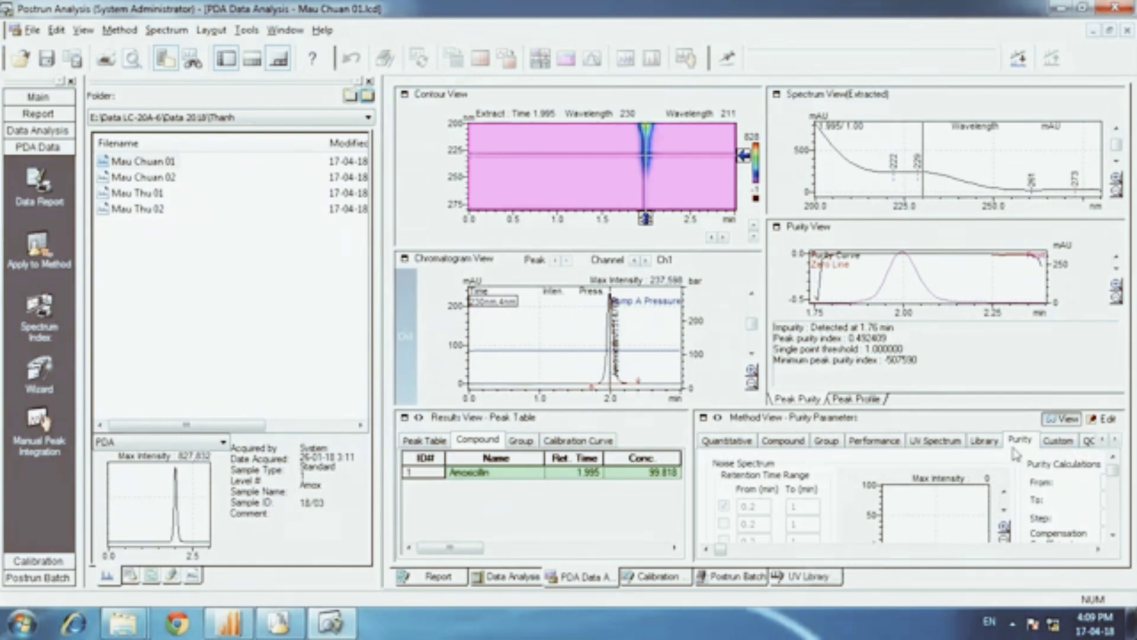
click(1058, 442)
click(1082, 443)
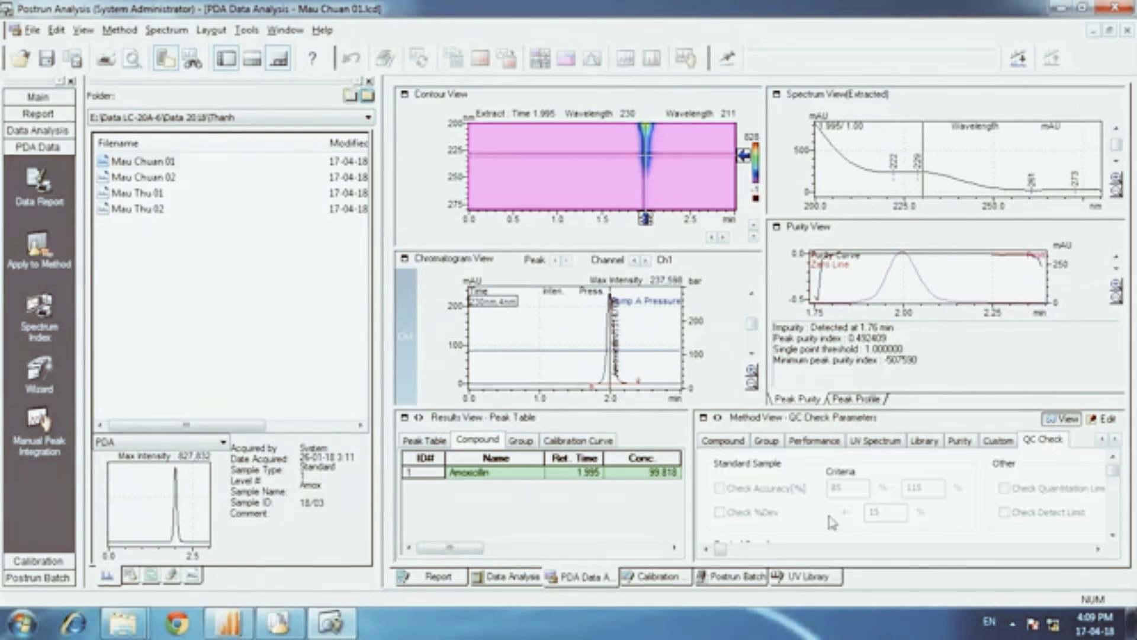
click(724, 443)
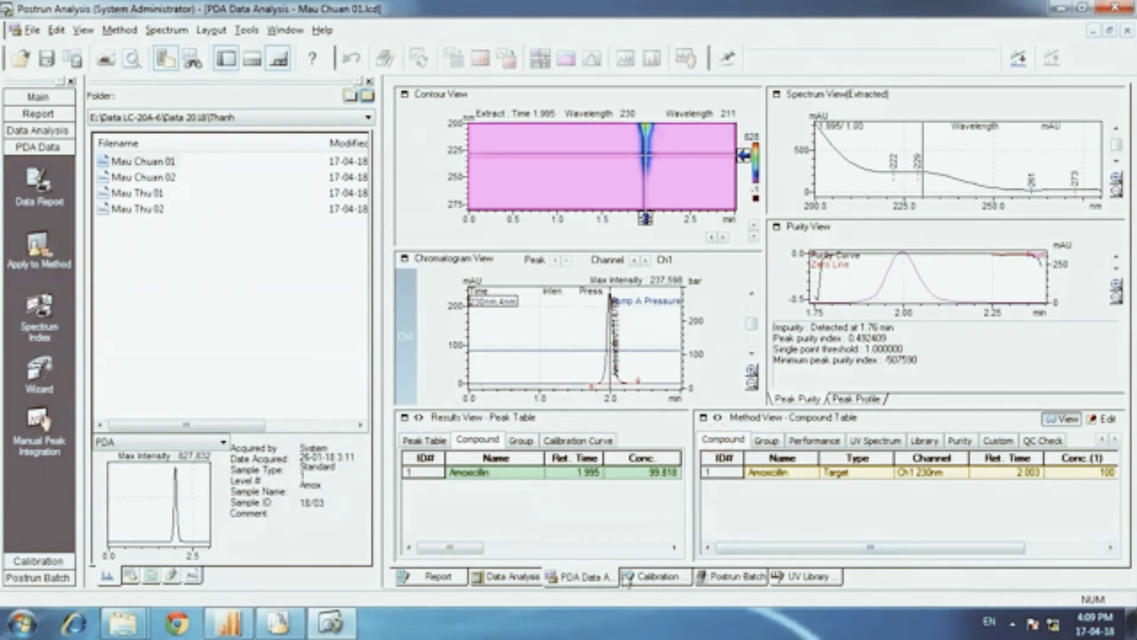
- Switch to the Report window and look for report format files in the LabSolutions Template folder on drive C
click(463, 579)
click(45, 58)
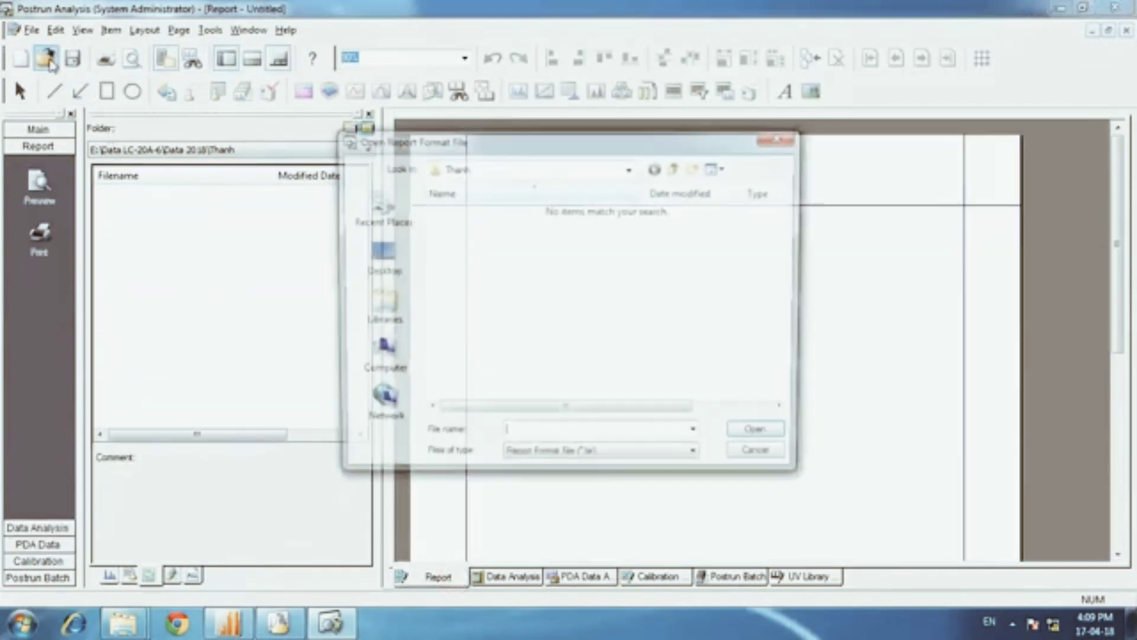
click(526, 168)
click(483, 280)
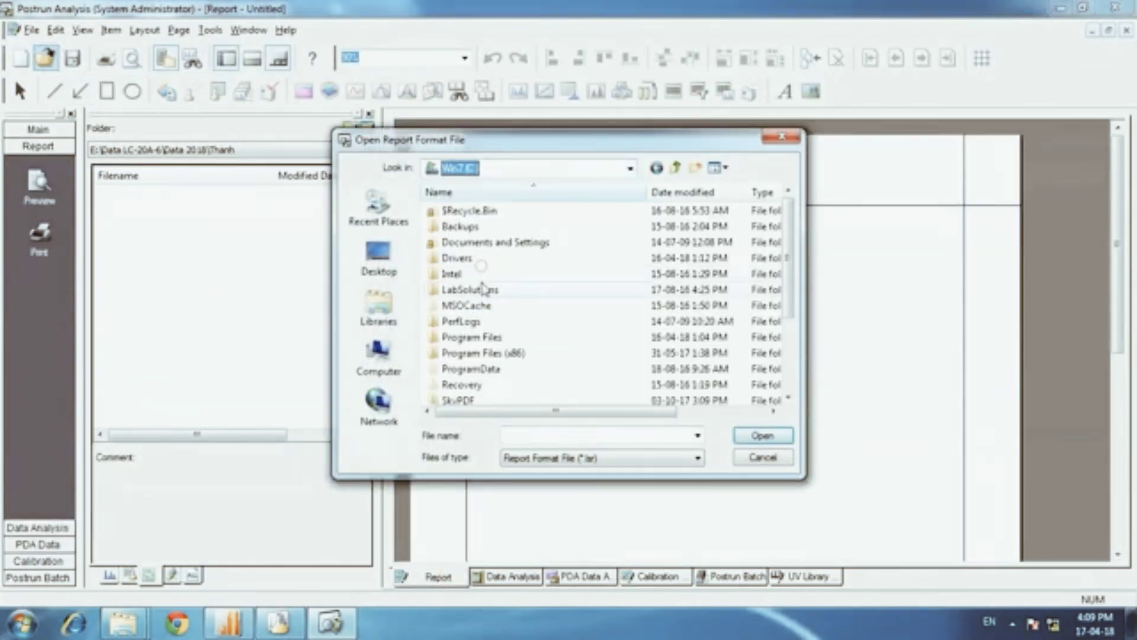
double_click(482, 287)
scroll(481, 289, down, 1)
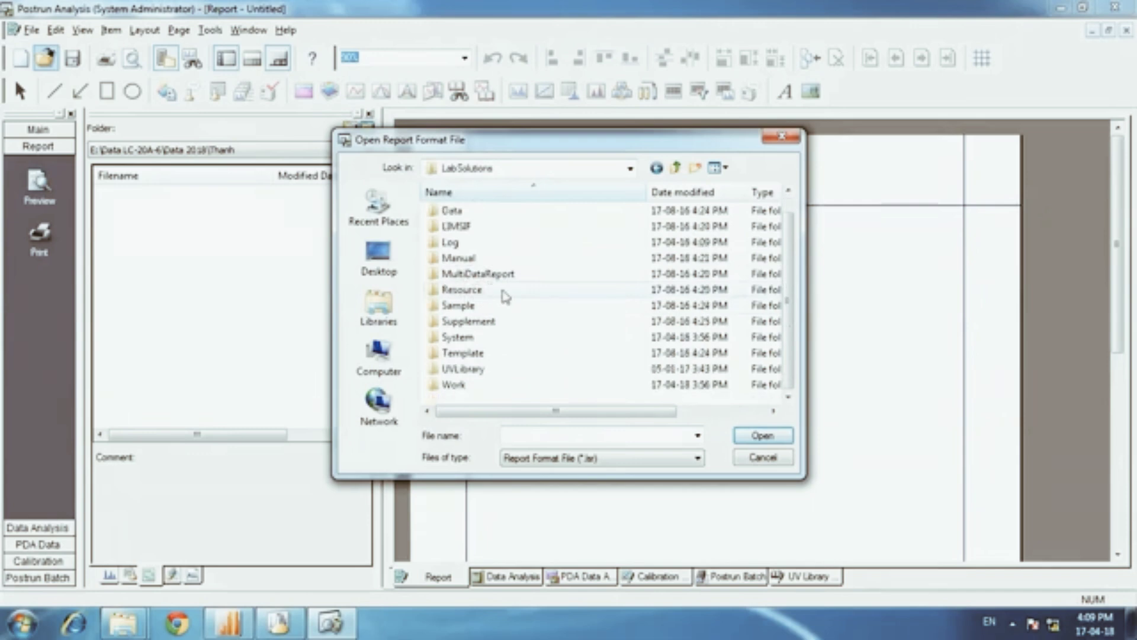
double_click(468, 354)
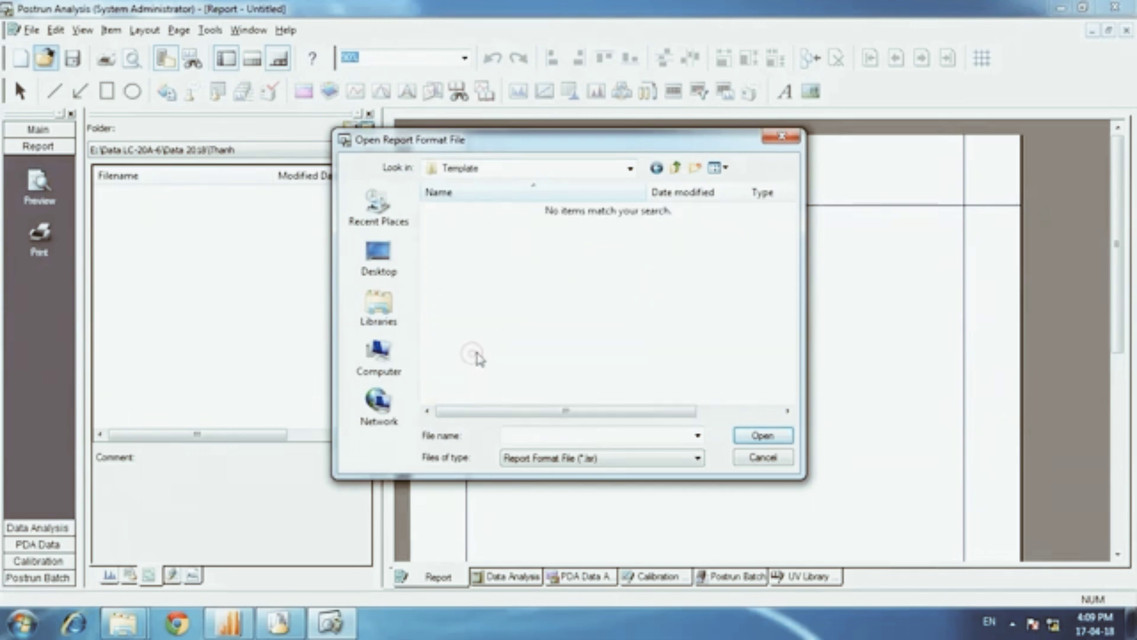
click(676, 168)
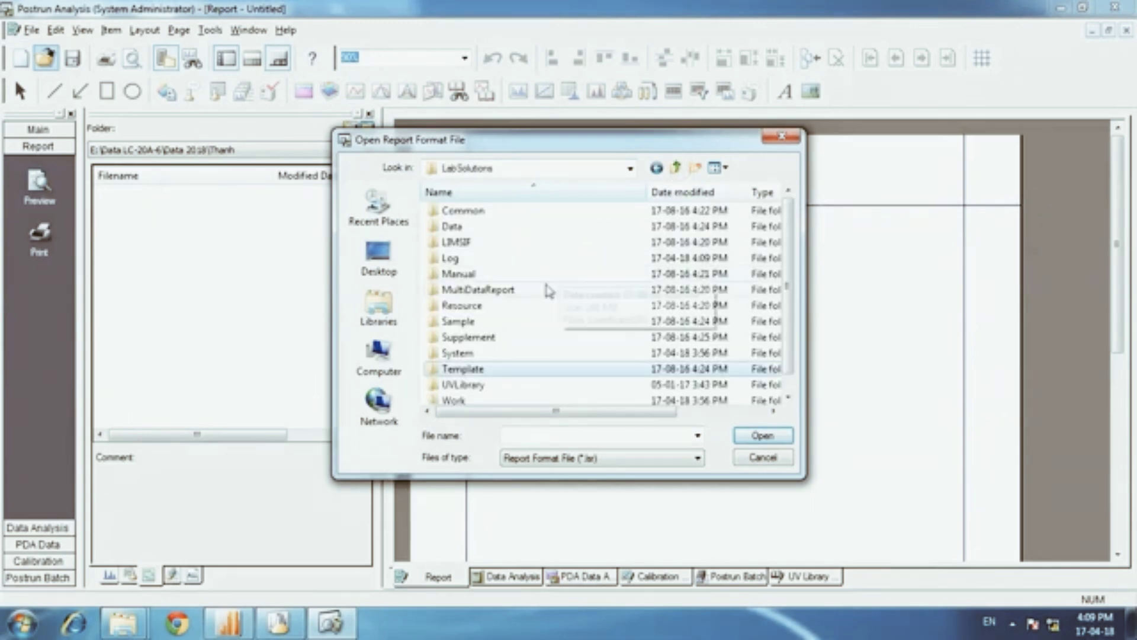
- Examine the report format files in the LabSolutions System folder
double_click(464, 354)
scroll(499, 279, down, 6)
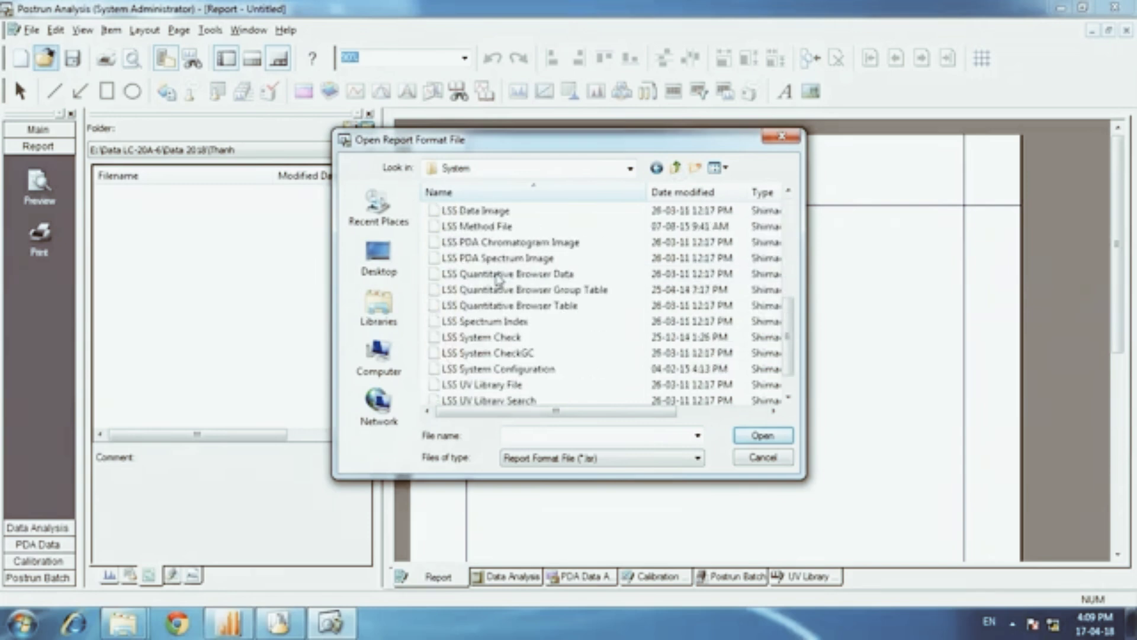
scroll(499, 278, down, 1)
scroll(531, 320, up, 3)
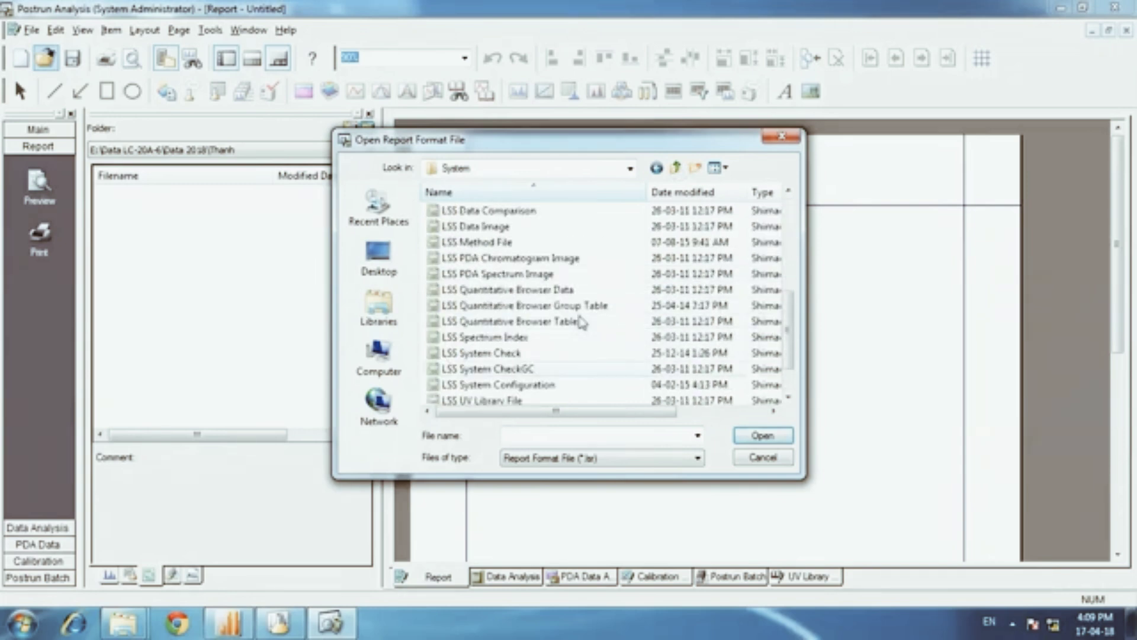
scroll(581, 321, up, 3)
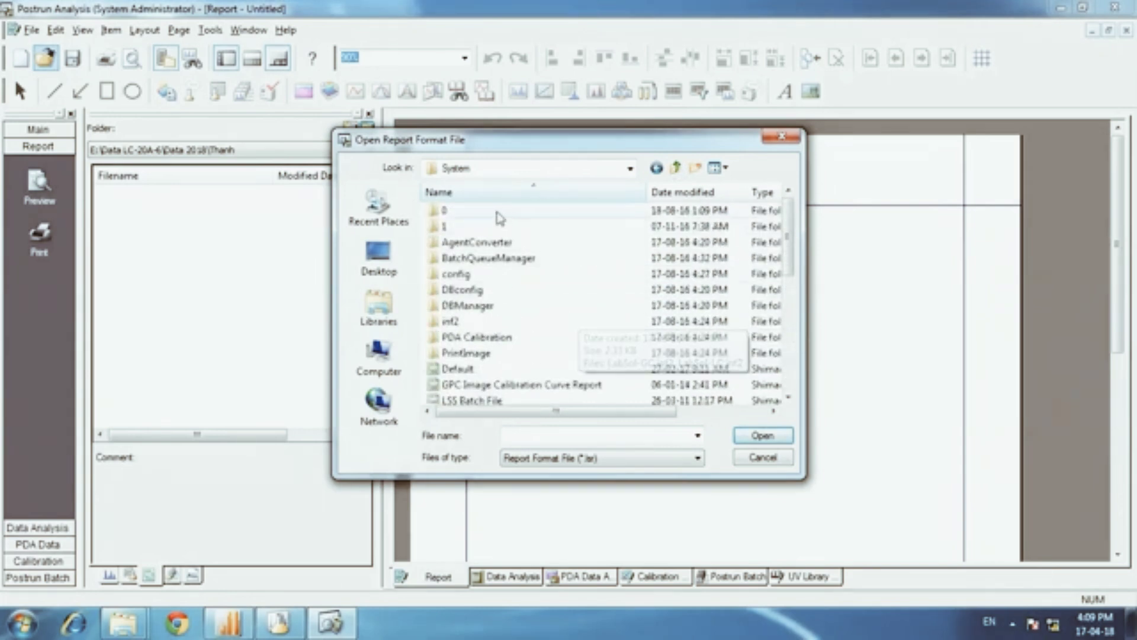
- Check the Admin folders inside the System folder's numbered subfolders for report formats, returning to System
double_click(452, 212)
double_click(468, 211)
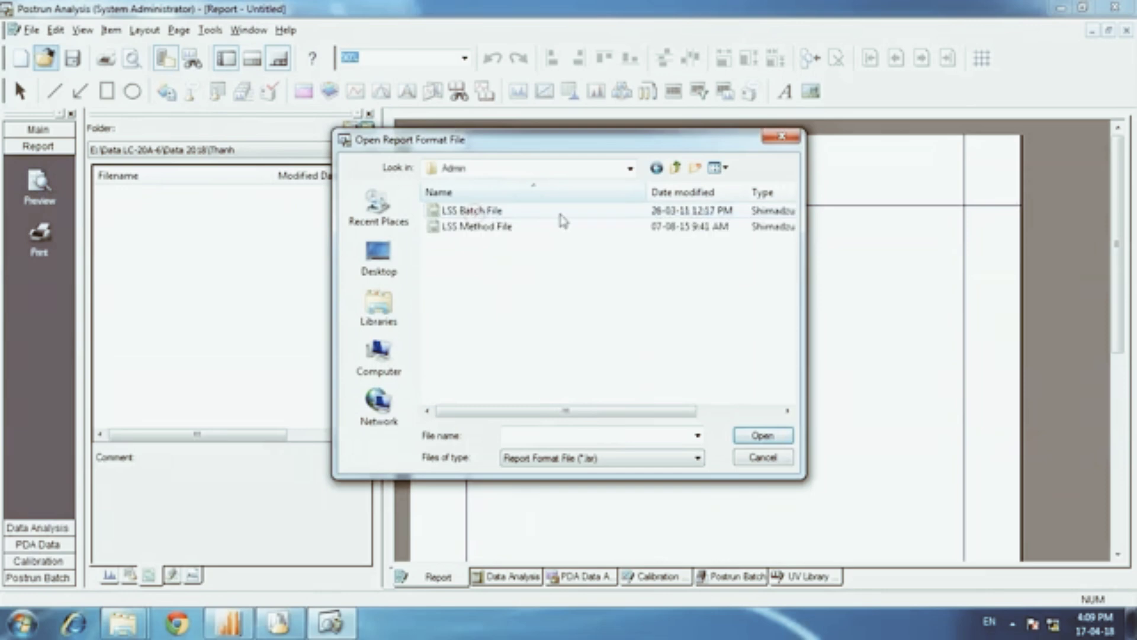
click(677, 168)
click(678, 167)
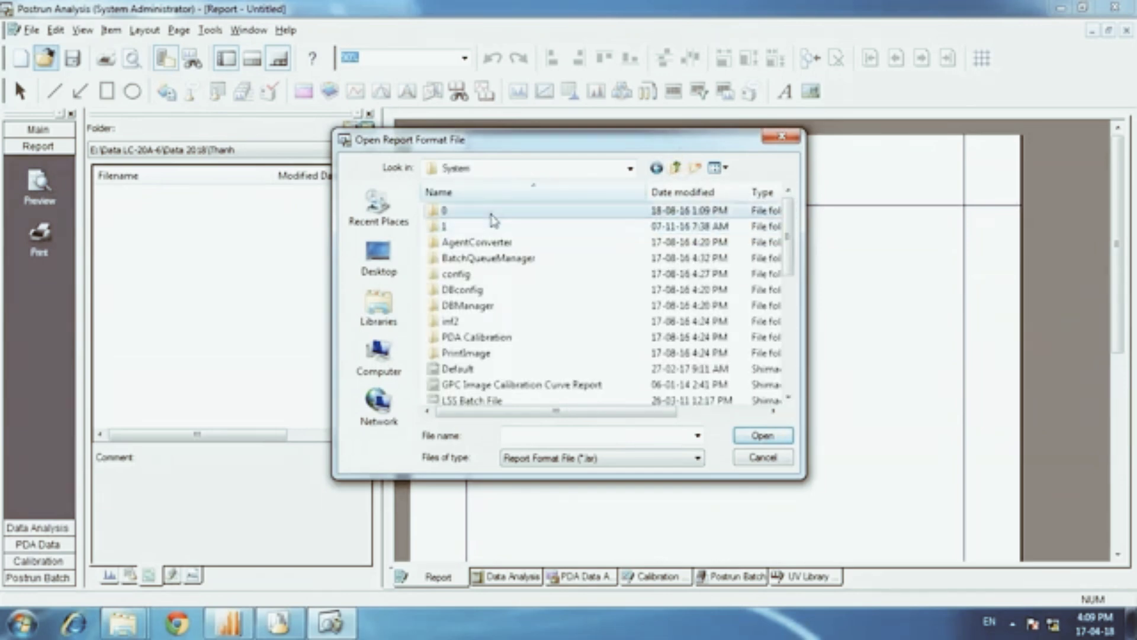
double_click(458, 211)
double_click(470, 211)
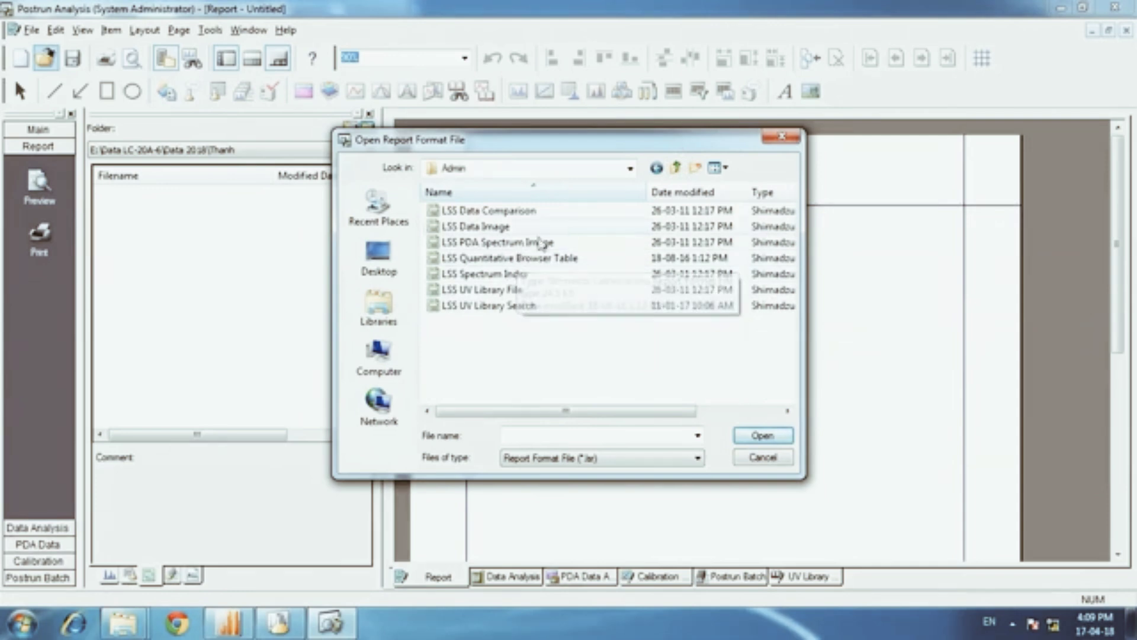
click(677, 168)
click(677, 168)
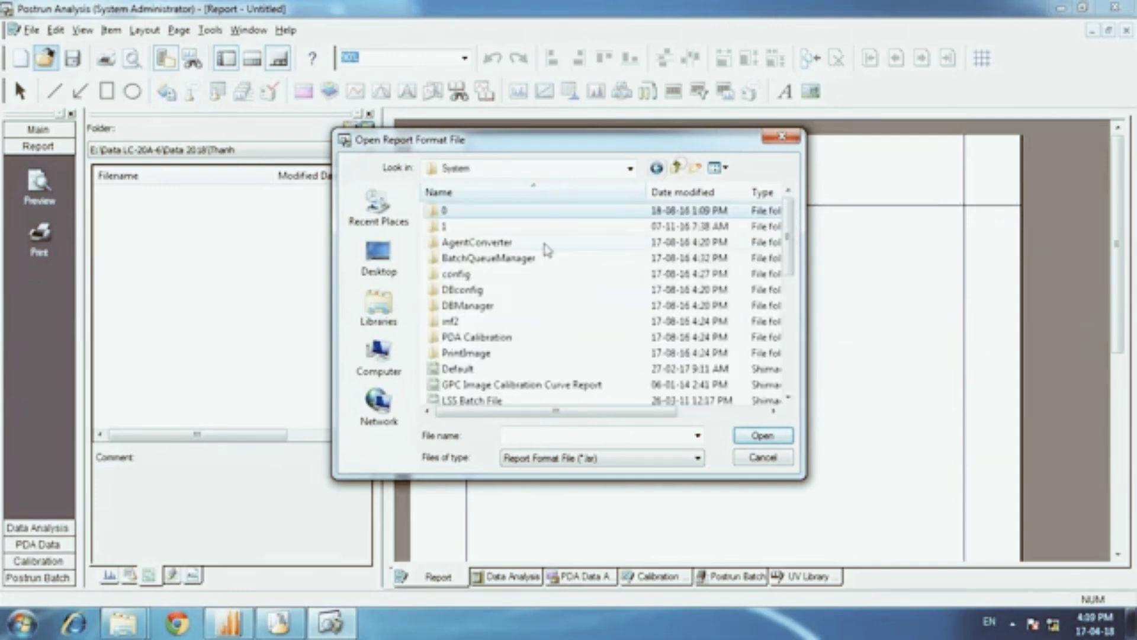
- Go through the System folder's report formats again and leave the file selection without opening one
scroll(453, 322, down, 6)
scroll(495, 367, up, 3)
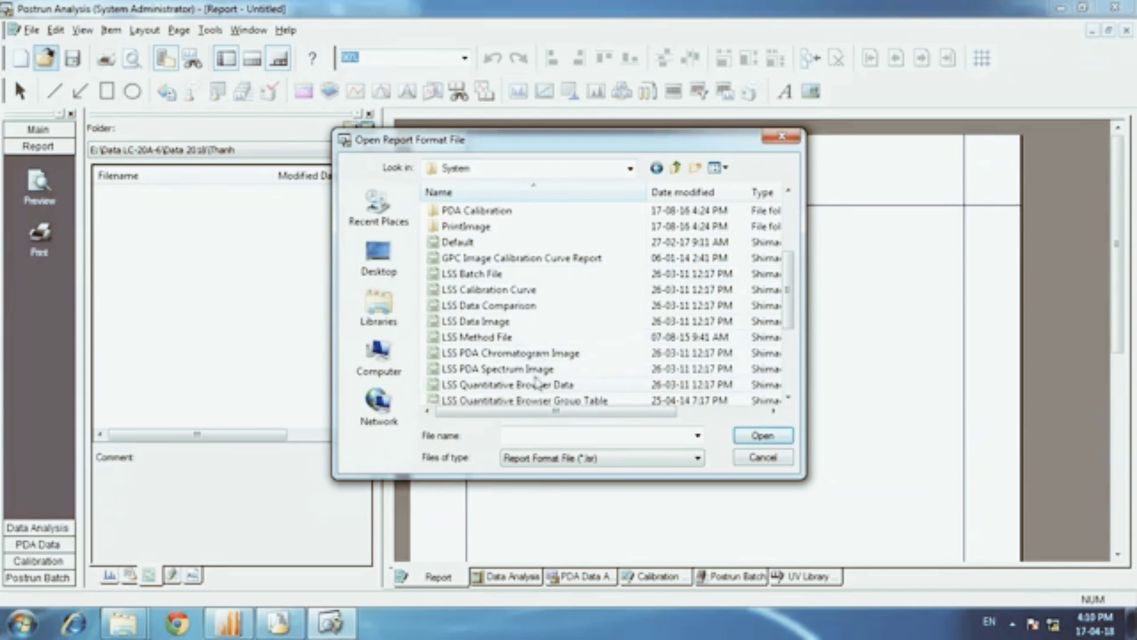
scroll(536, 392, down, 3)
scroll(538, 394, up, 6)
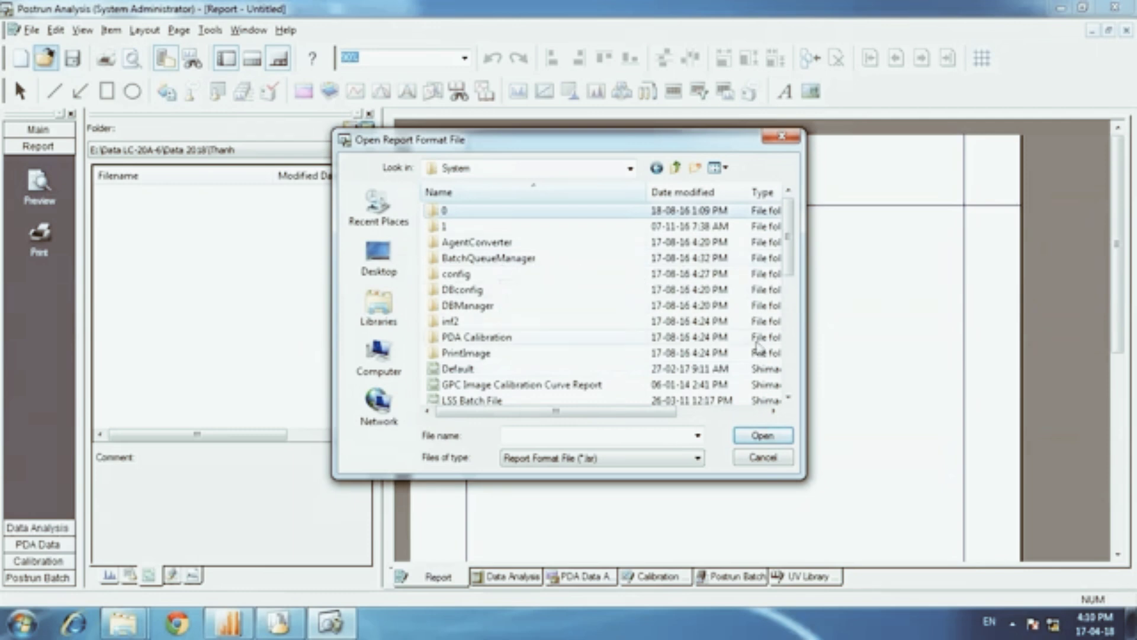
click(763, 457)
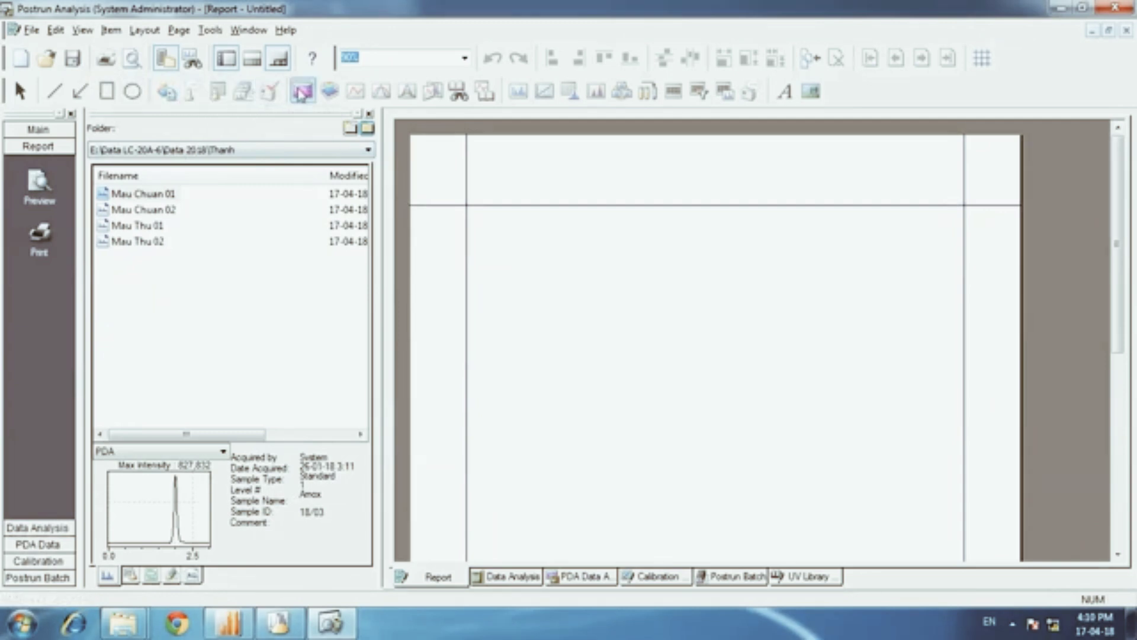
- Place a Peak Purity item about 152 mm by 107 mm on the blank report page, reviewing and accepting its properties
click(382, 91)
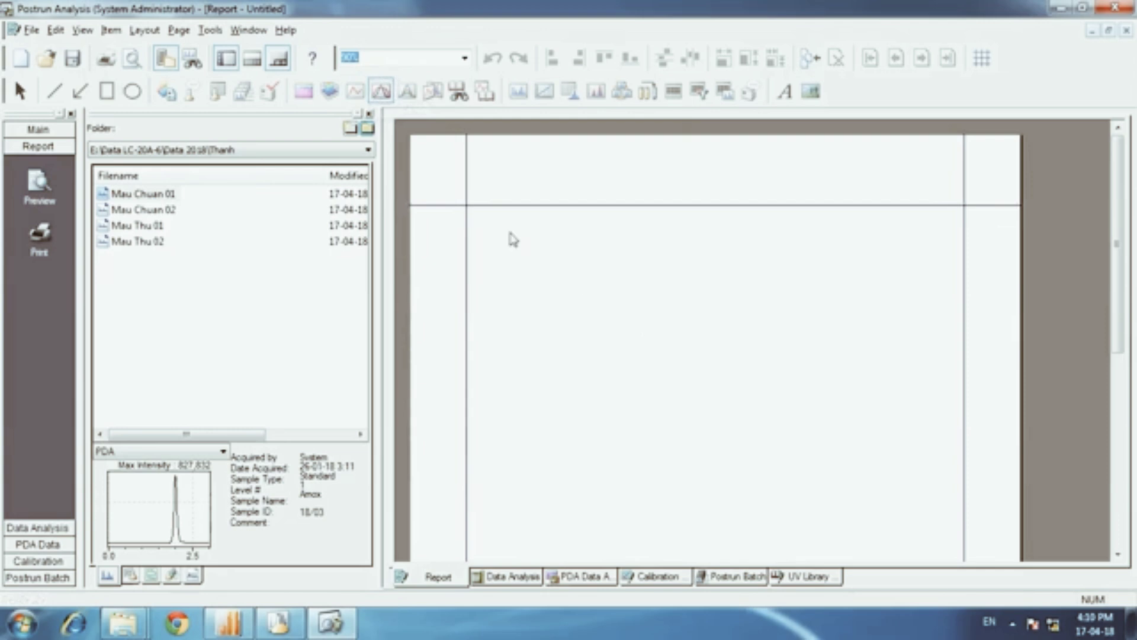
drag(510, 232, 940, 536)
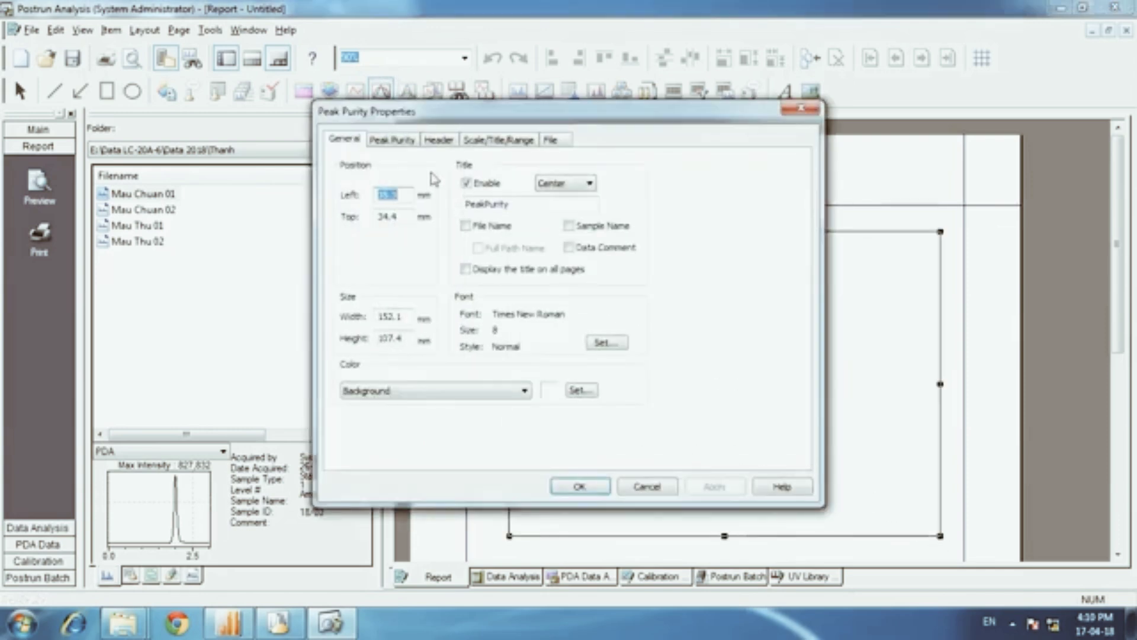
click(394, 139)
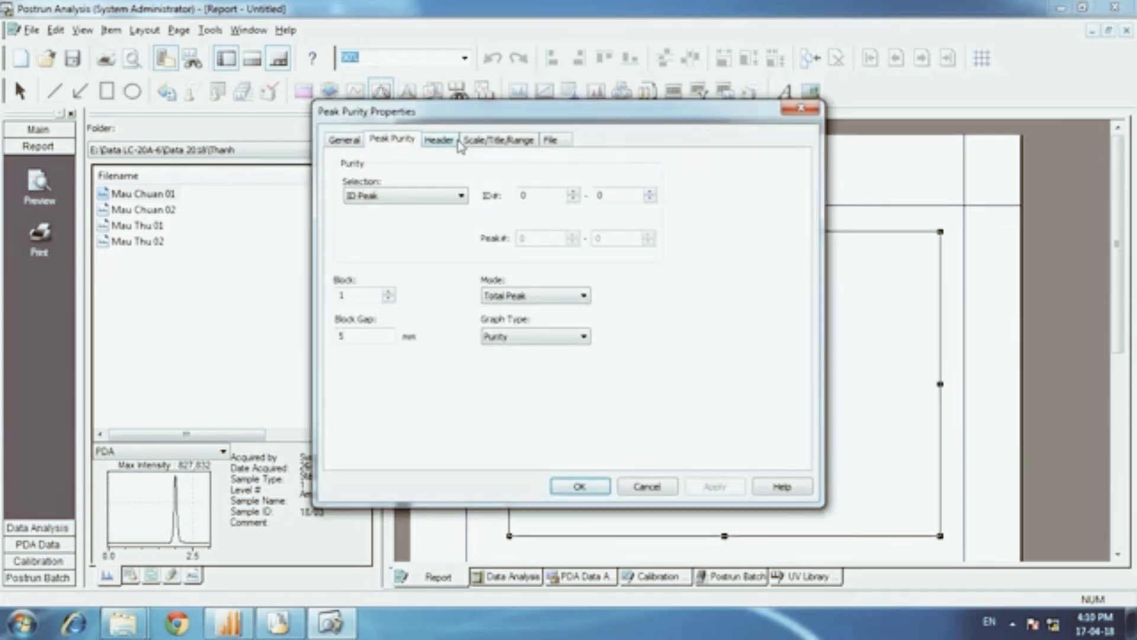
click(458, 143)
click(496, 142)
click(554, 142)
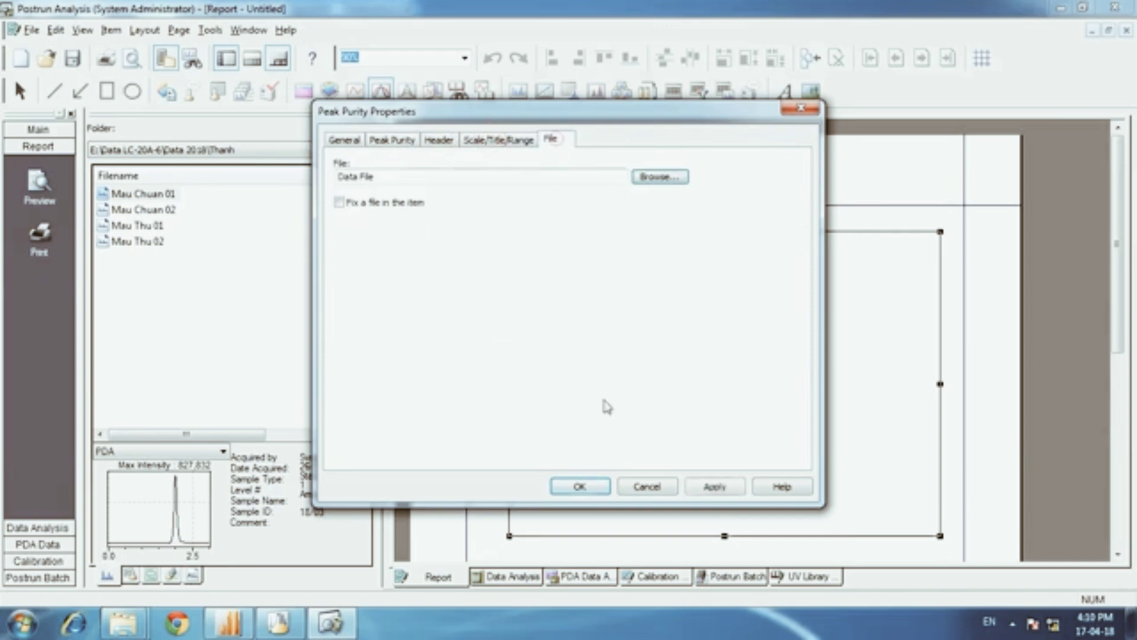
click(580, 486)
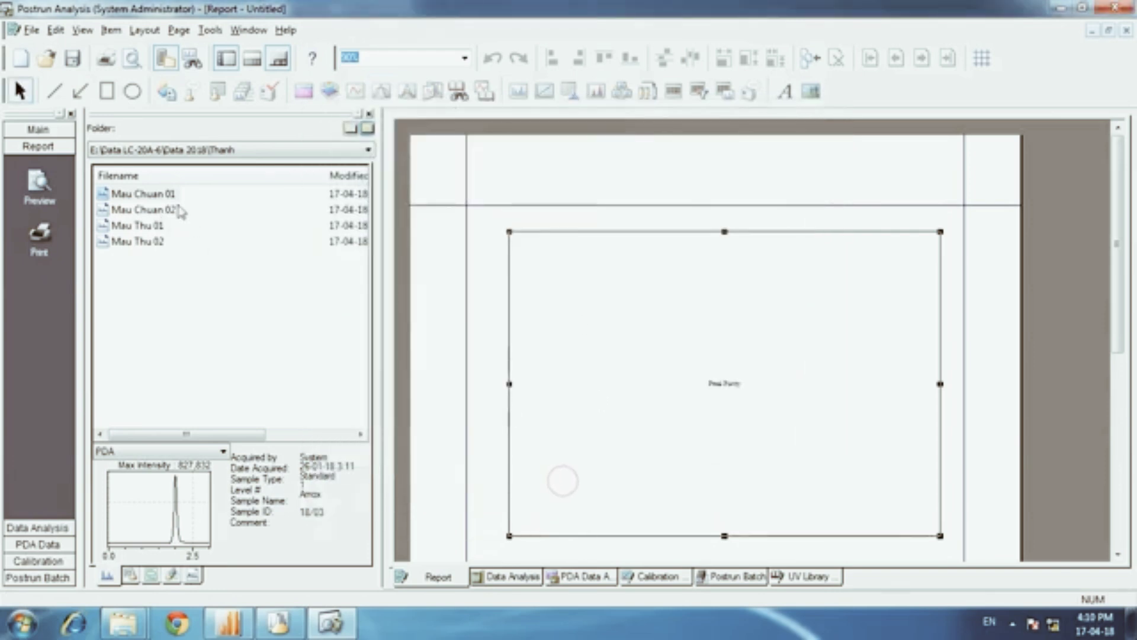
- Load the Mau Chuan 01 data into the report to preview its peak purity, and delete the Peak Purity item
drag(178, 206, 711, 357)
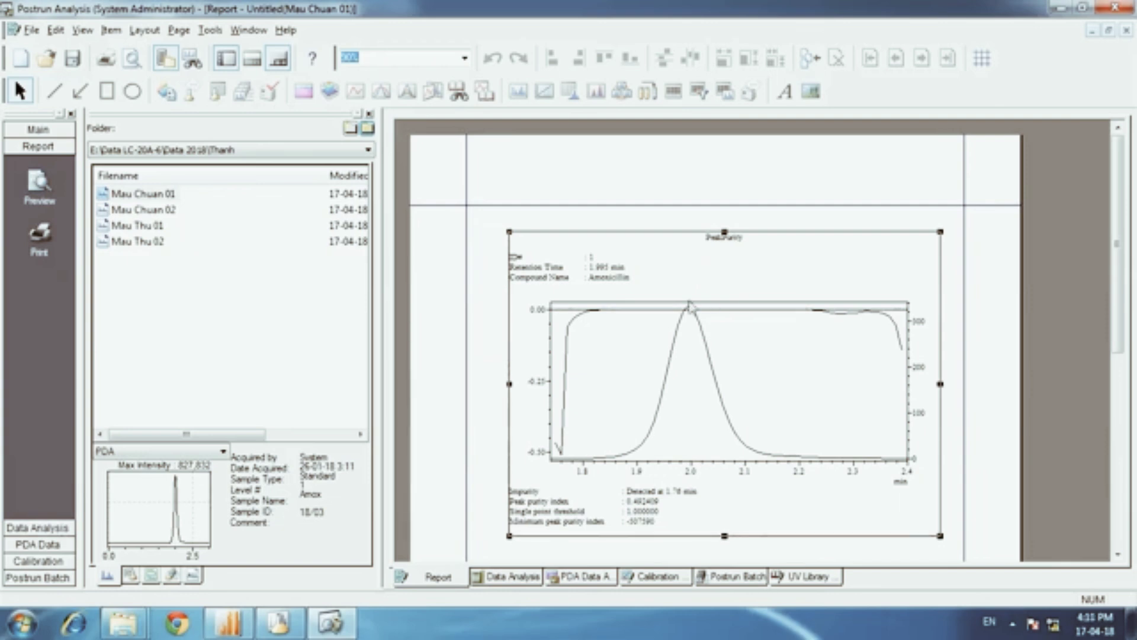
key(Delete)
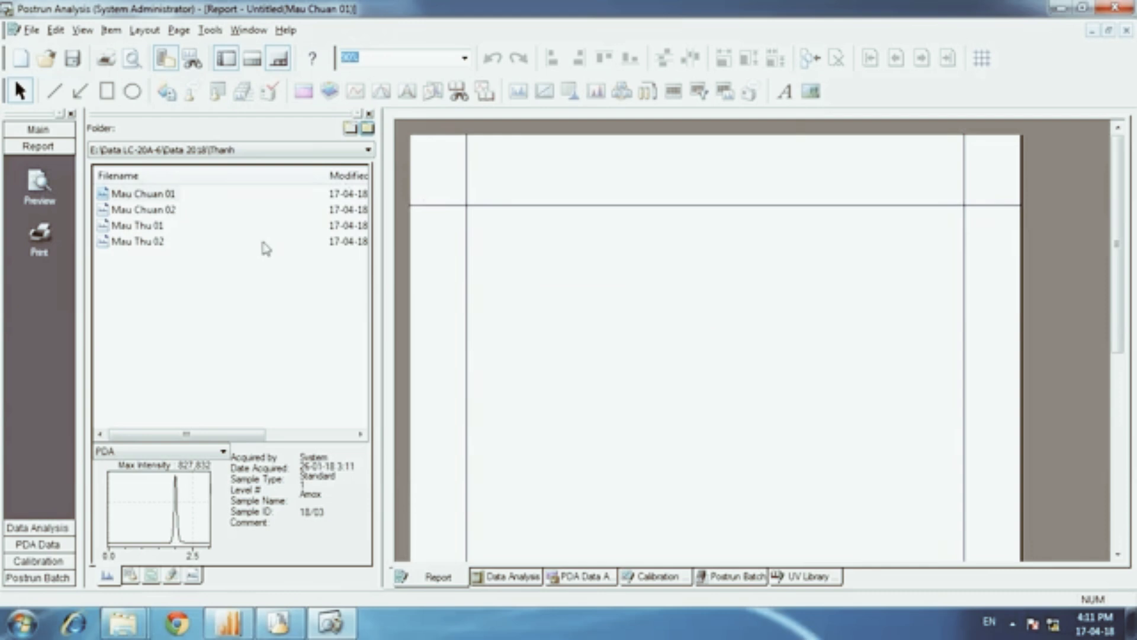
- Open Mau Chuan 01 in PDA data analysis, saving the current data, and enable Calibration QA/QC reporting of S/N, Detection Limit and Quantitative Limit
double_click(160, 200)
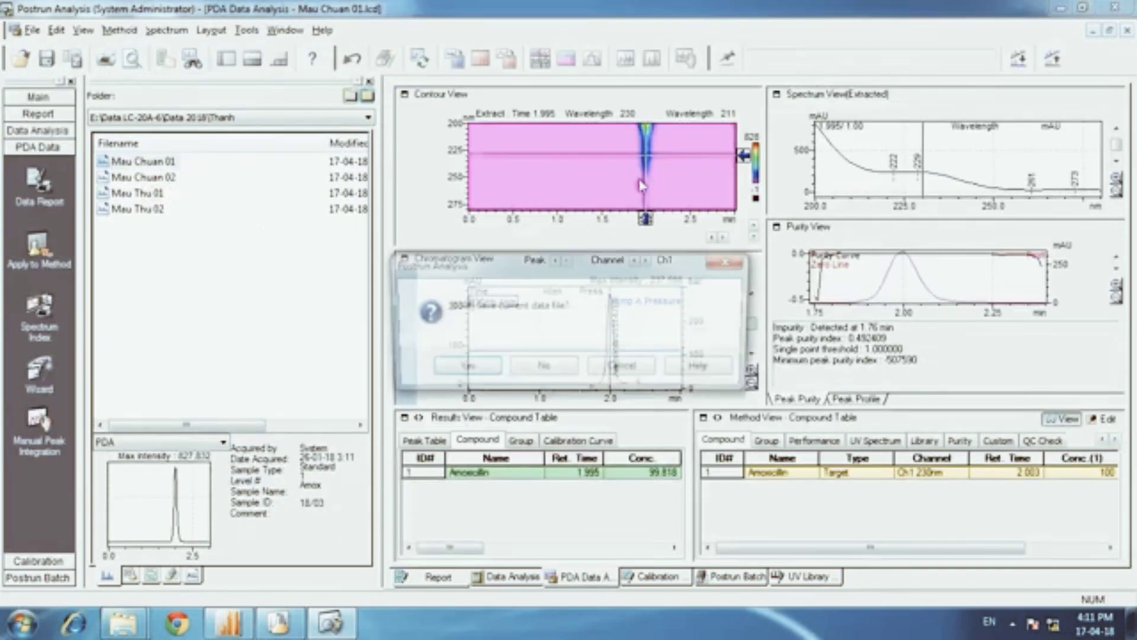
click(461, 370)
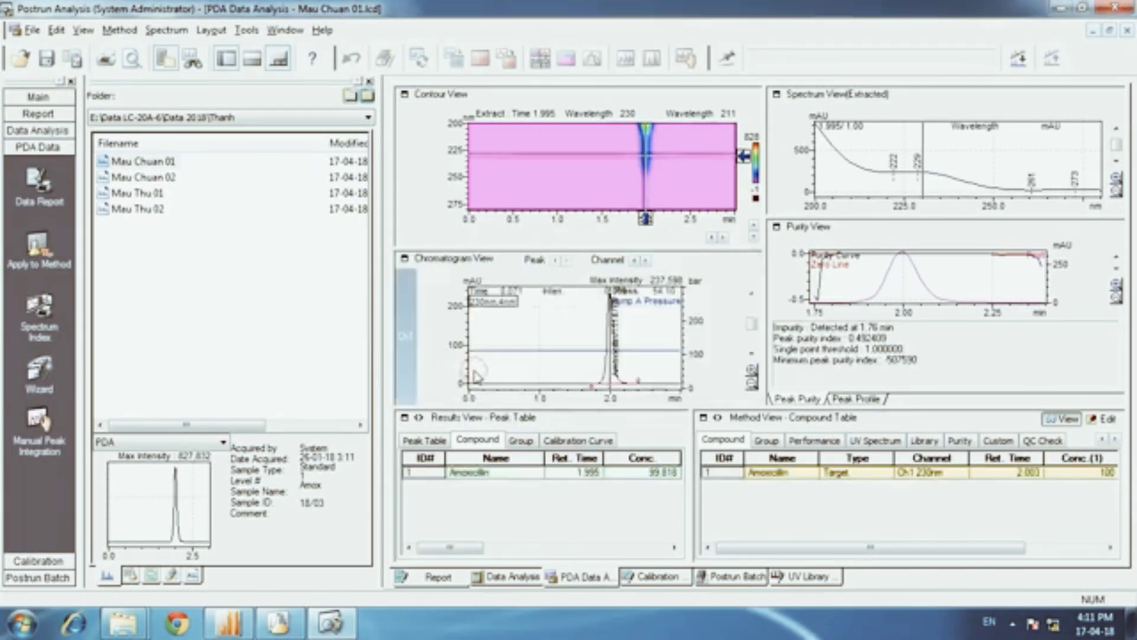
click(120, 30)
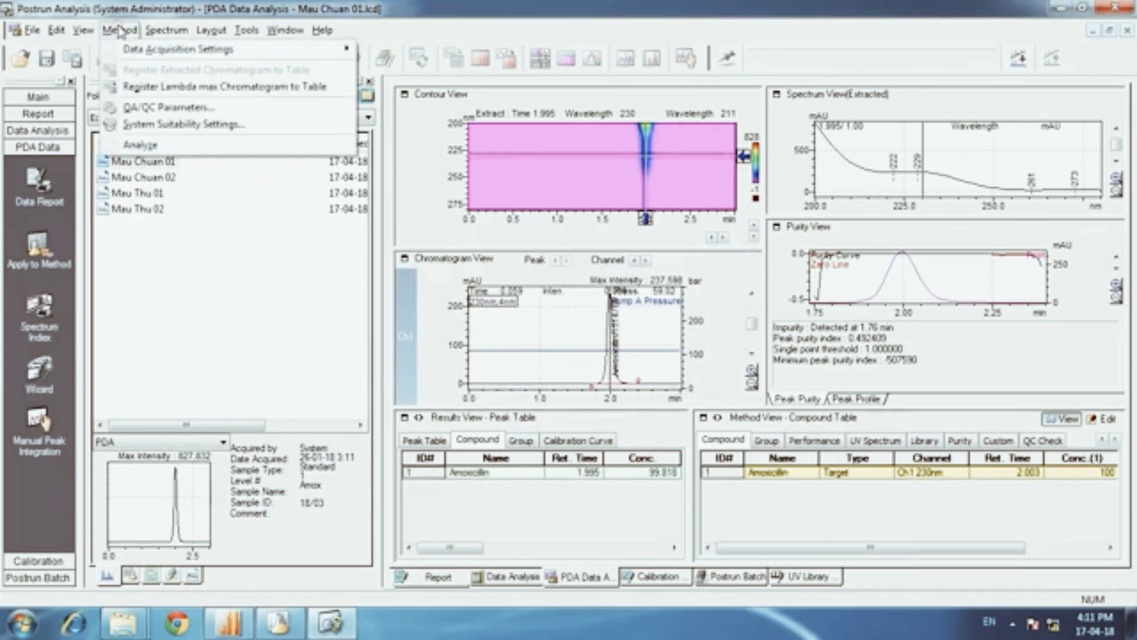
click(155, 108)
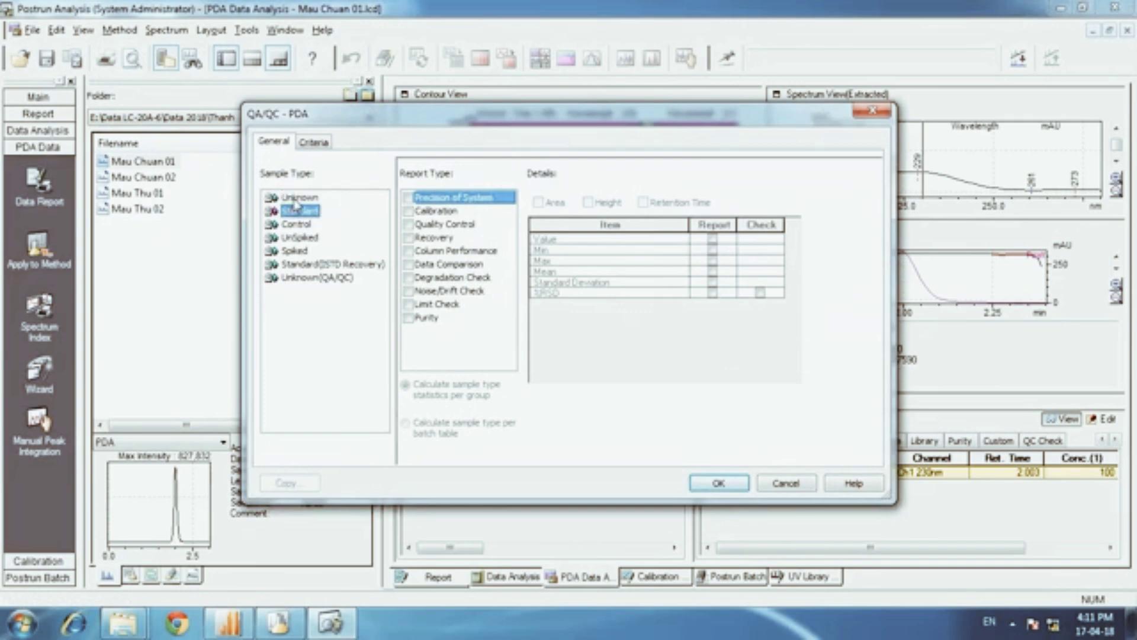
click(408, 211)
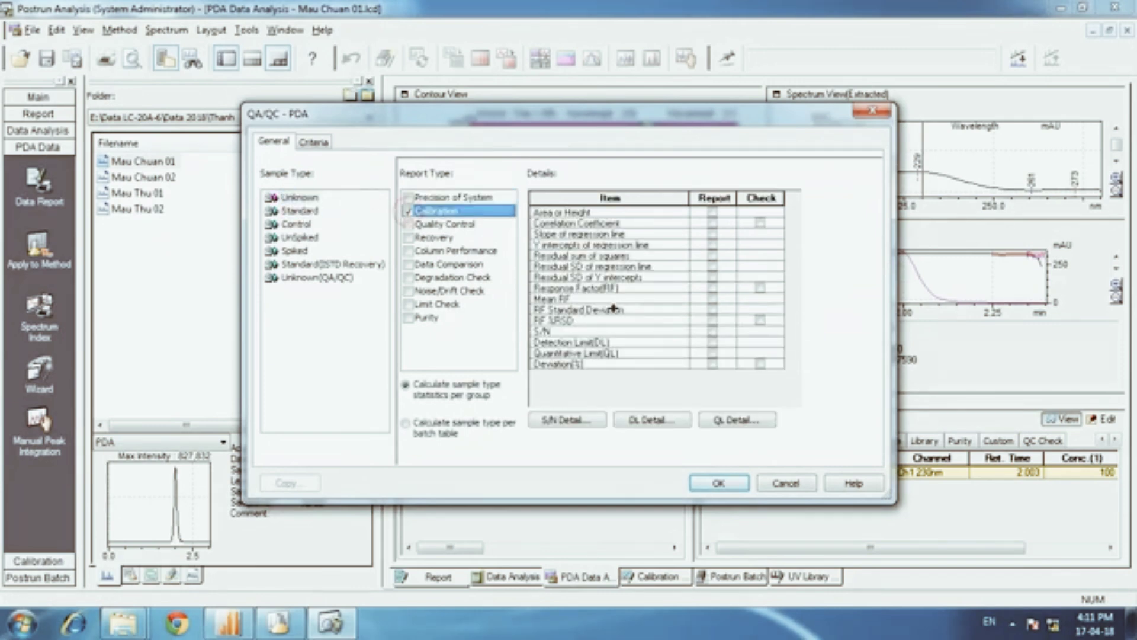
click(714, 331)
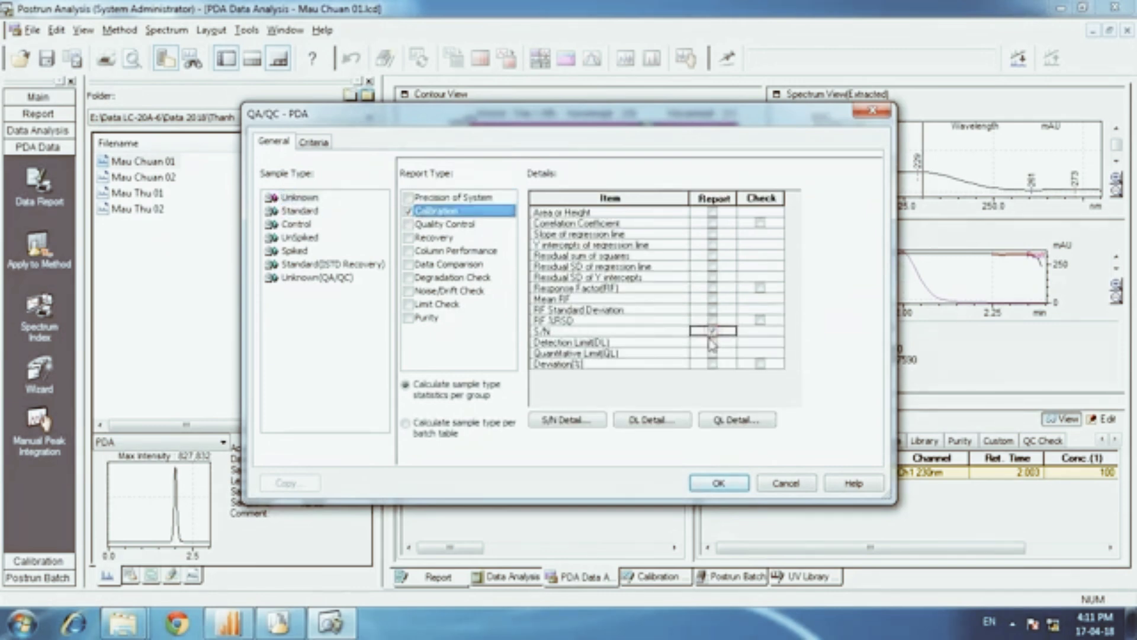
click(713, 343)
click(713, 354)
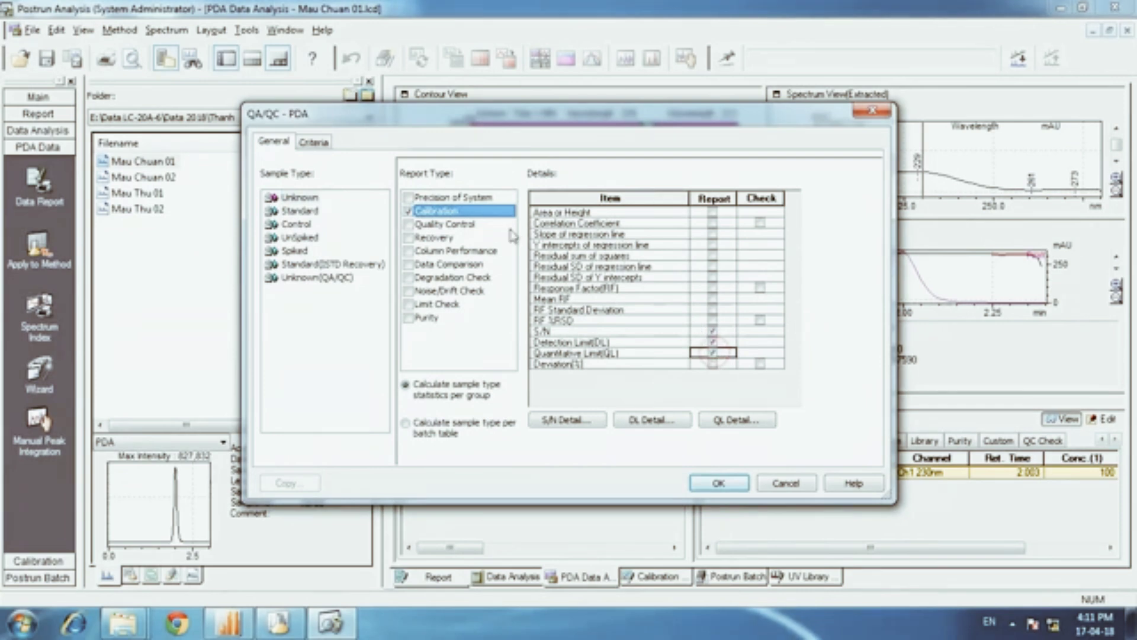
- Enable the Quality Control report type with Detection Limit and Quantitative Limit reported, and accept the QA/QC parameters
click(408, 224)
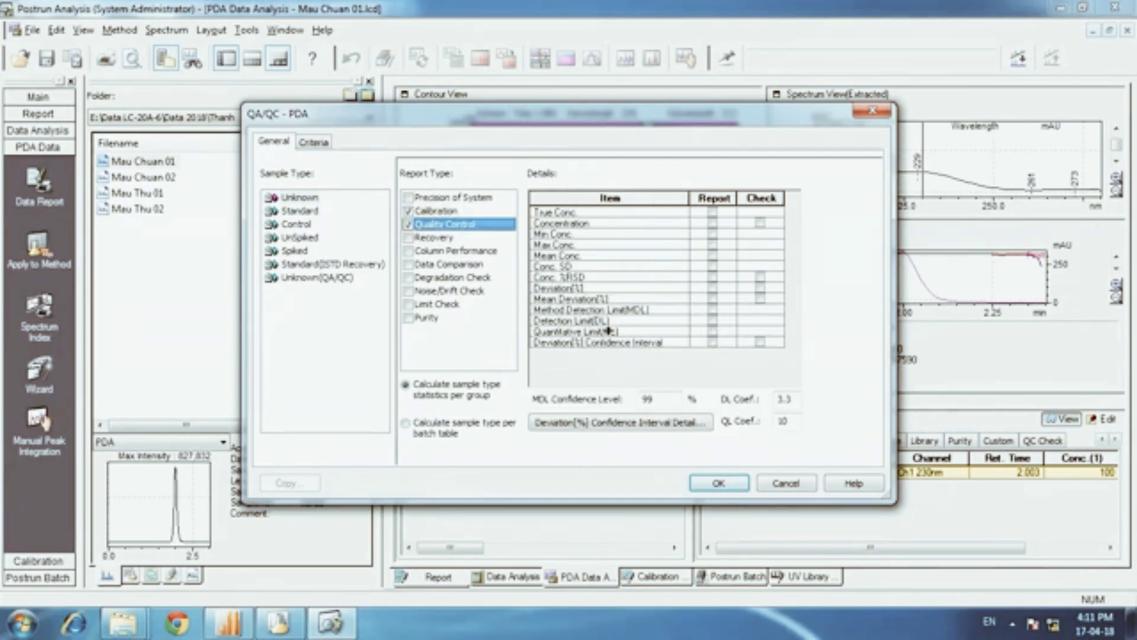
click(713, 332)
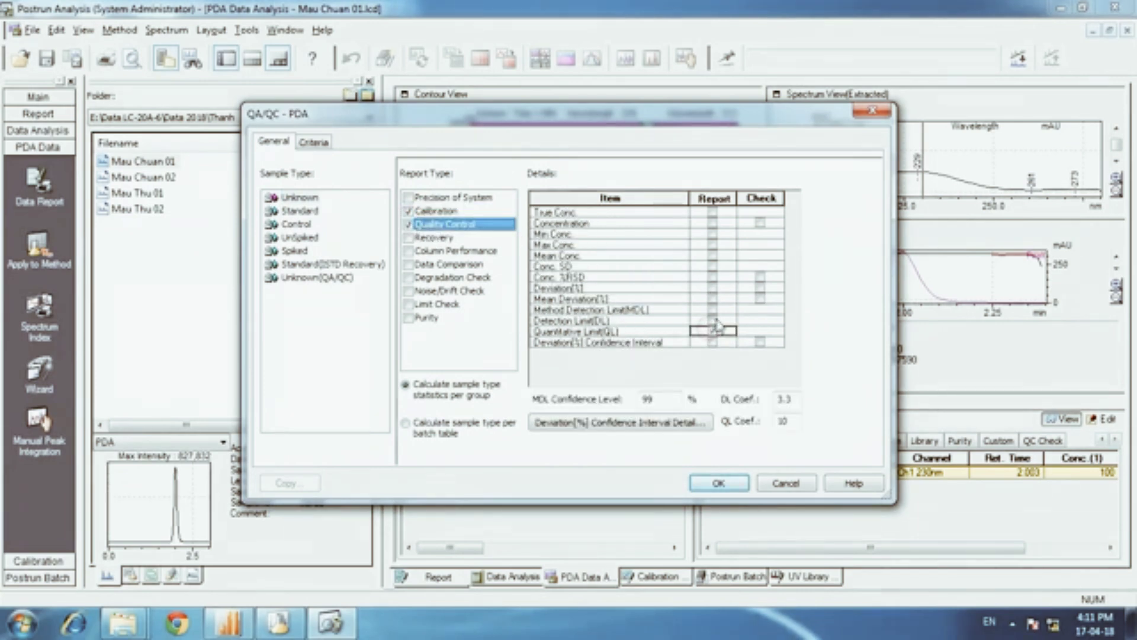
click(713, 321)
click(716, 484)
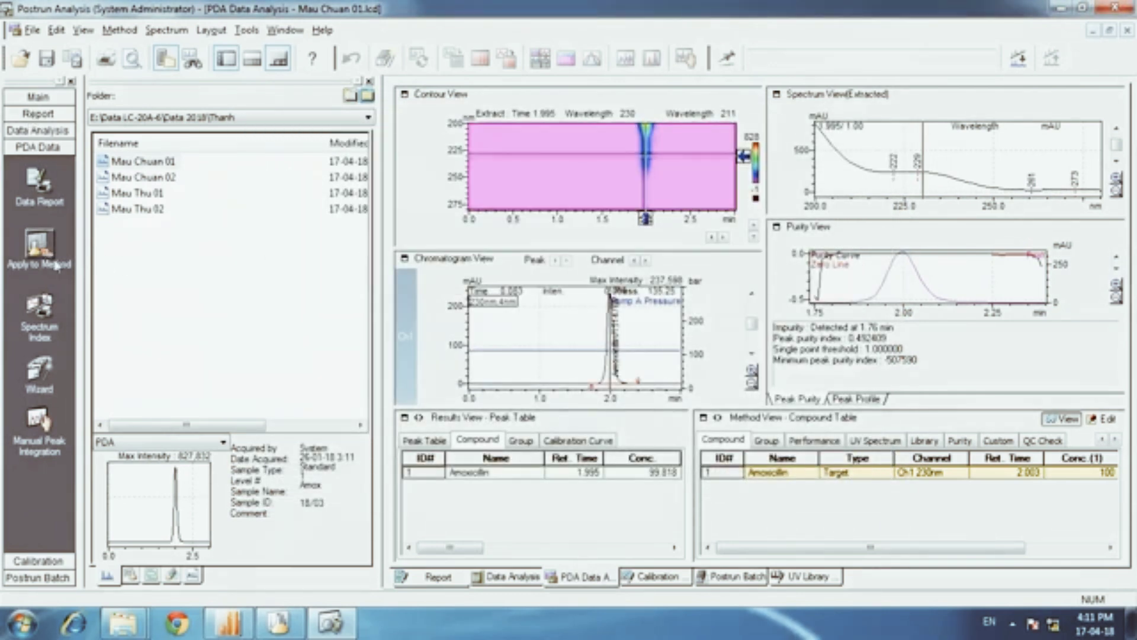
- Save the current settings as the method file "qa qc", including the Data Processing and QA/QC Parameters
click(38, 244)
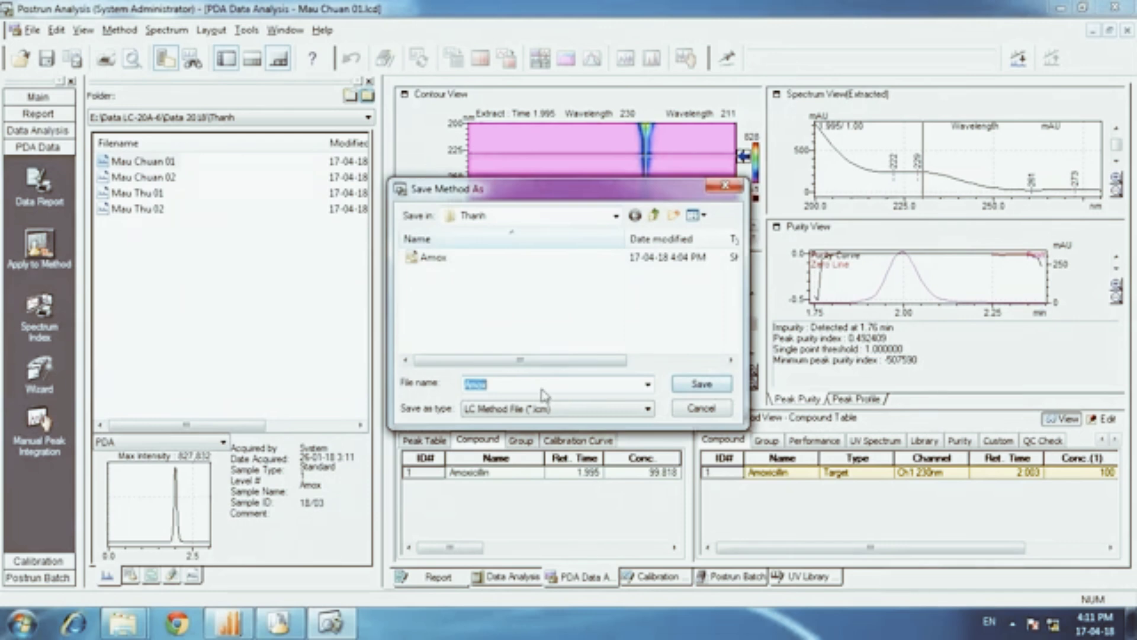
text(qa qc)
click(698, 385)
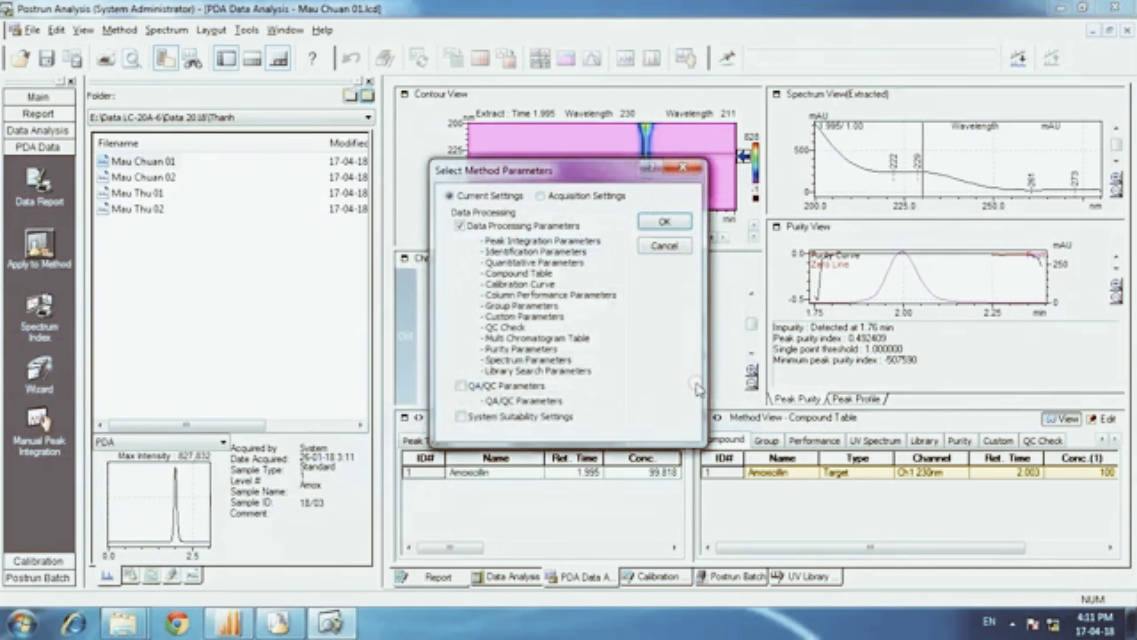
click(465, 387)
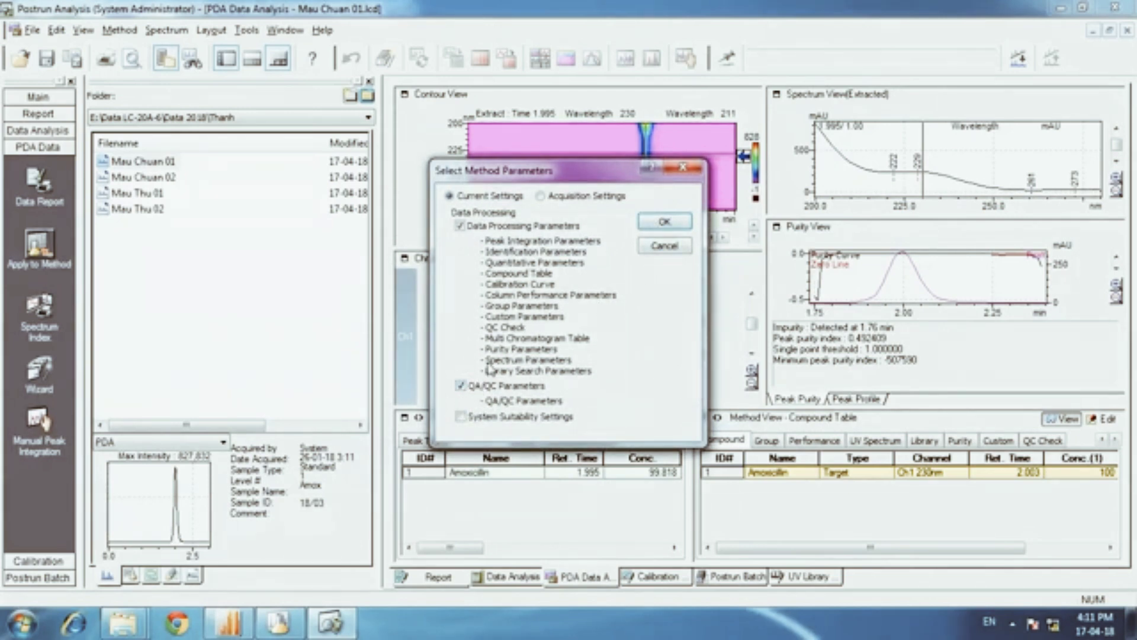
click(655, 223)
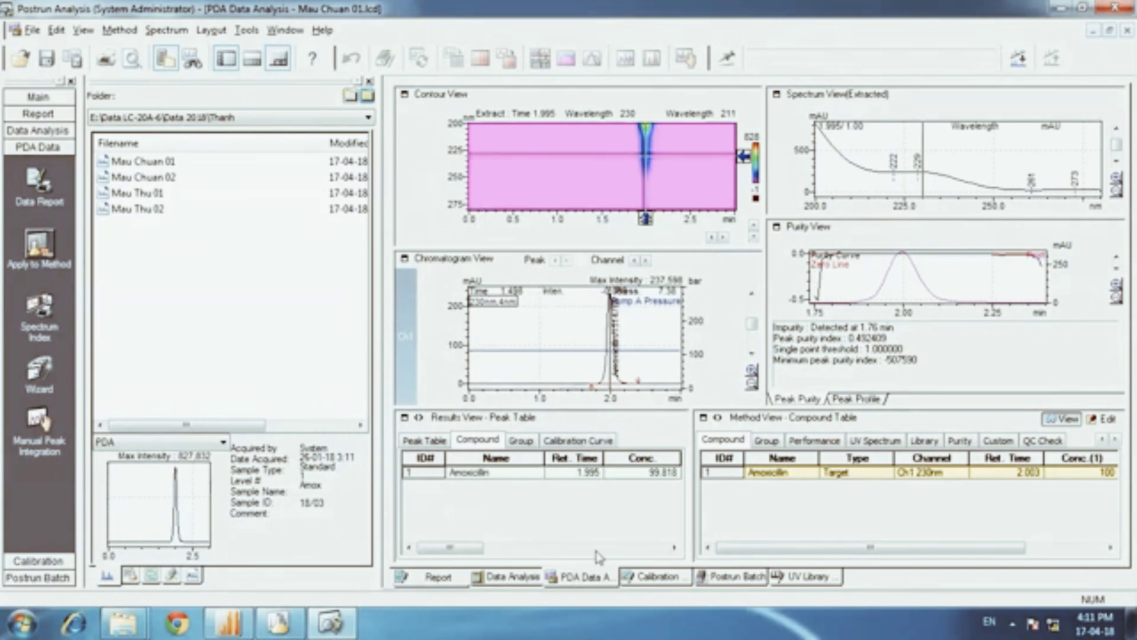
- Open the qa qc method in the calibration curve window and remove all data files from its calibration level
click(647, 579)
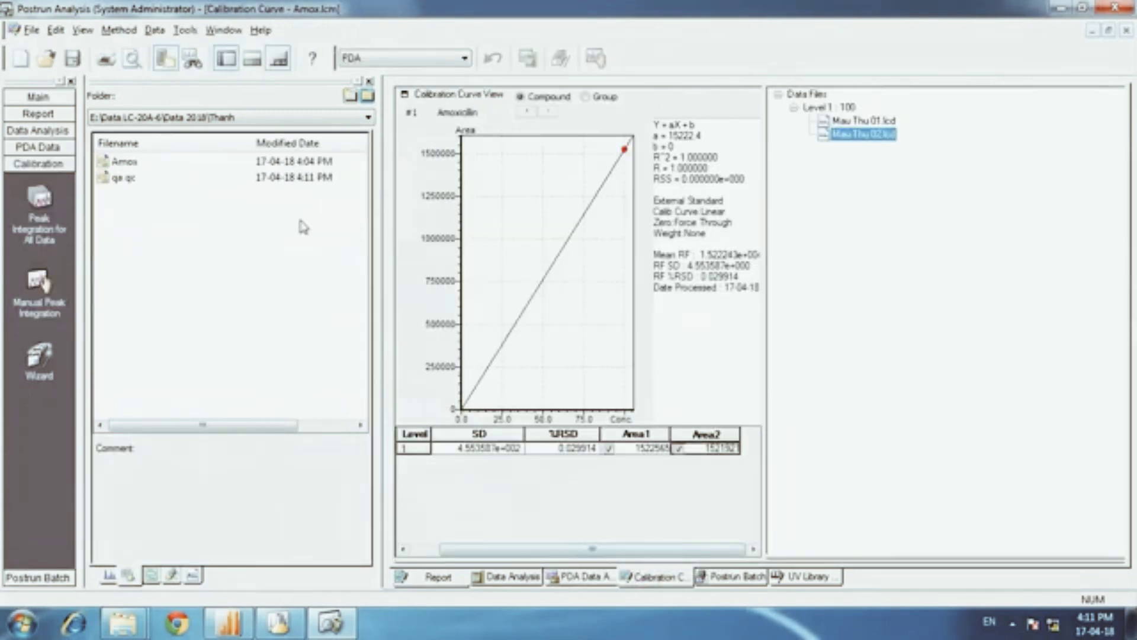
double_click(128, 180)
click(465, 369)
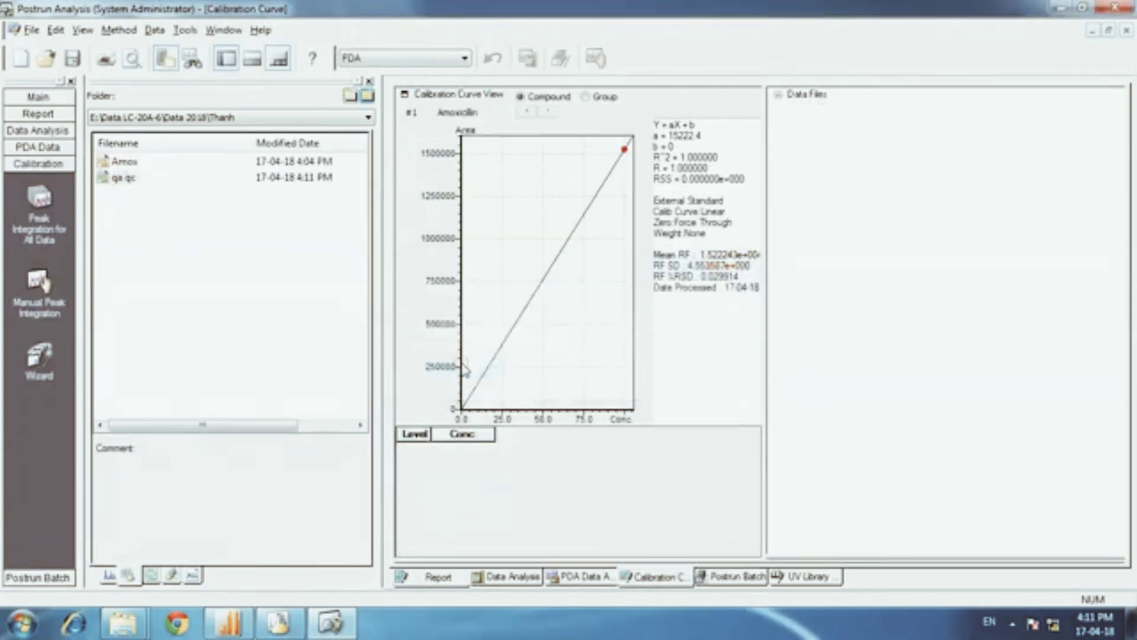
right_click(832, 113)
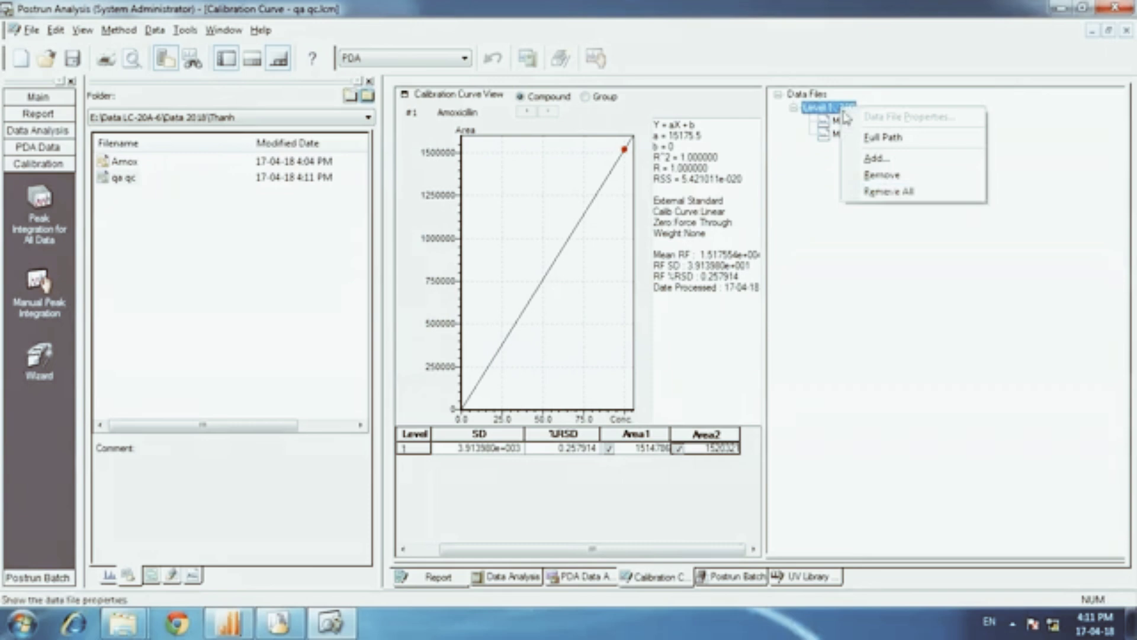
click(896, 199)
click(544, 373)
- Add the Mau Chuan 01 and Mau Chuan 02 data files to calibration level 1 of the qa qc method
click(107, 575)
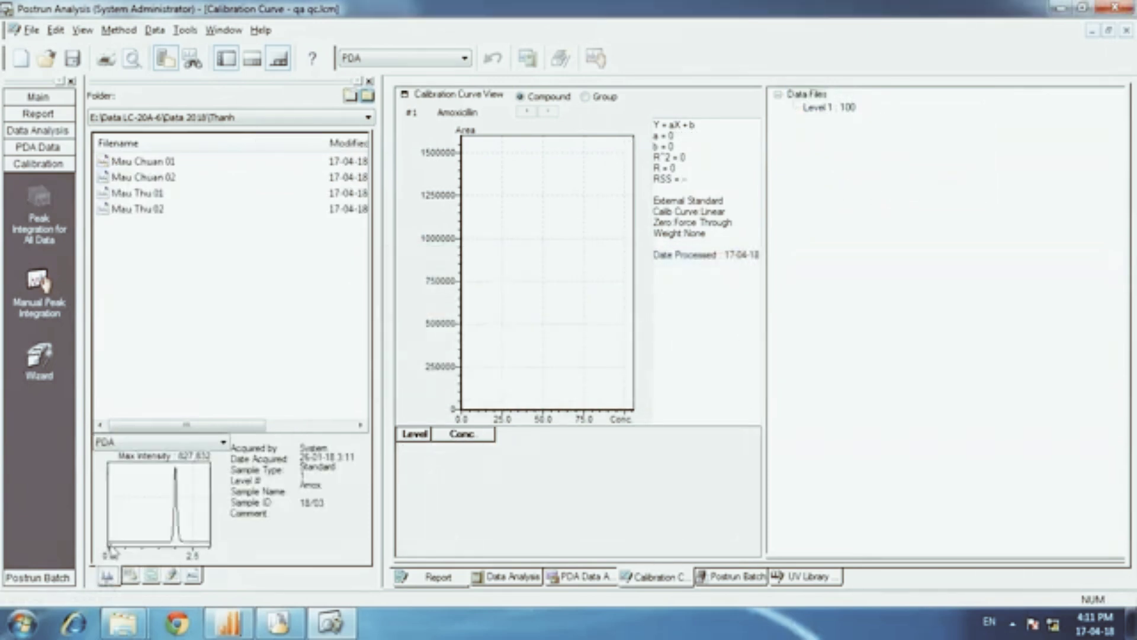
click(166, 161)
shift+click(169, 177)
drag(169, 177, 855, 112)
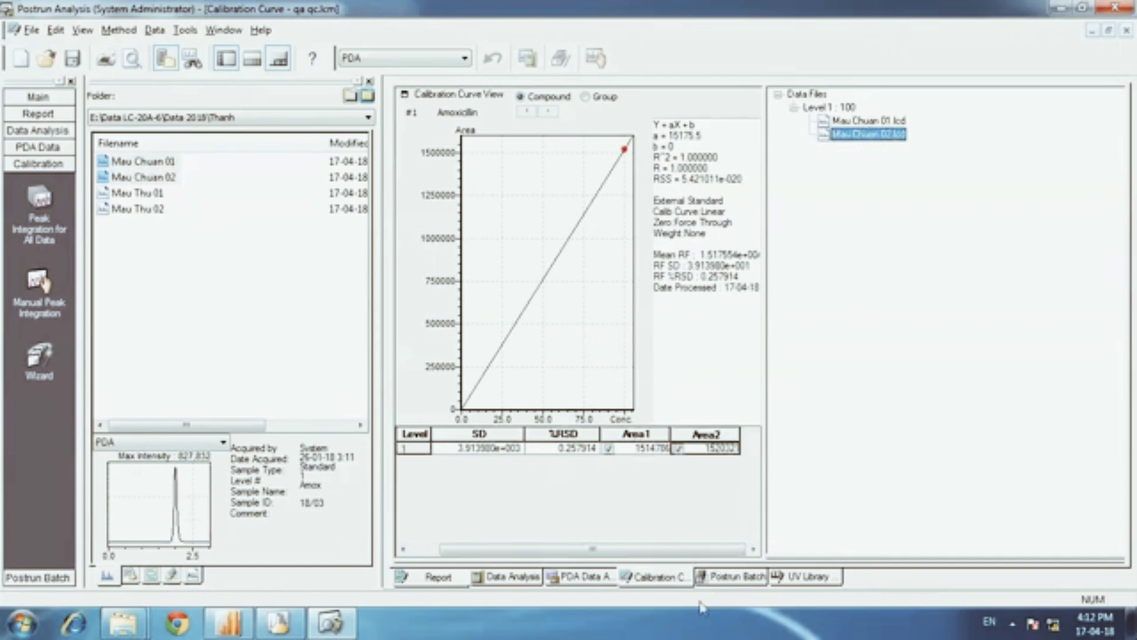
- Clear the existing rows of the postrun batch table and add the Mau Thu 01 and Mau Thu 02 data files
click(734, 575)
click(438, 111)
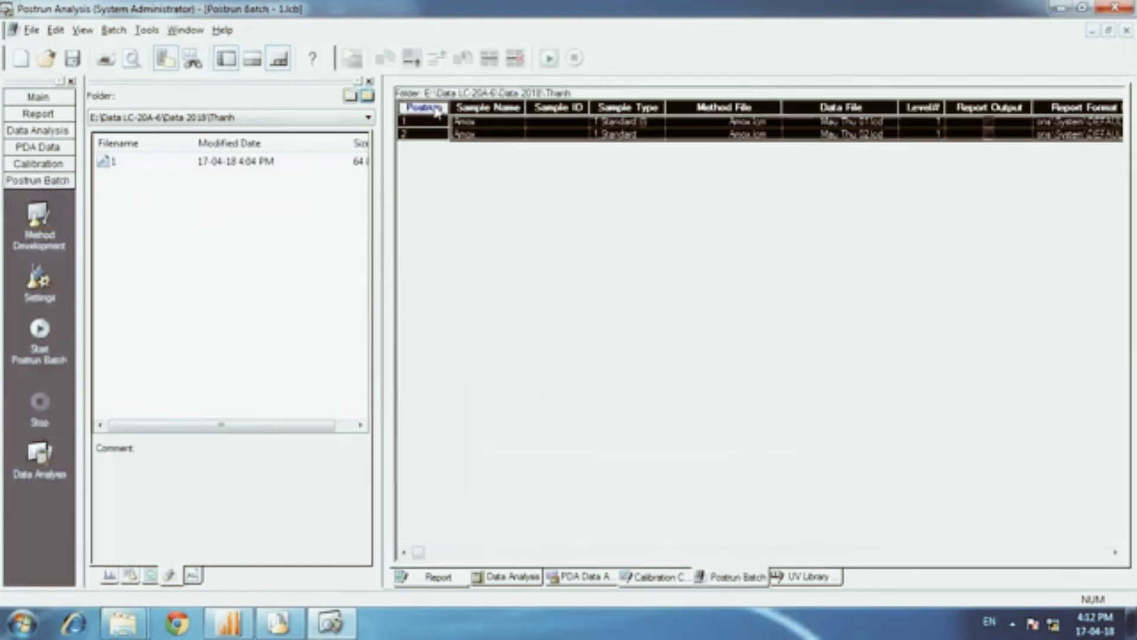
key(Delete)
click(108, 574)
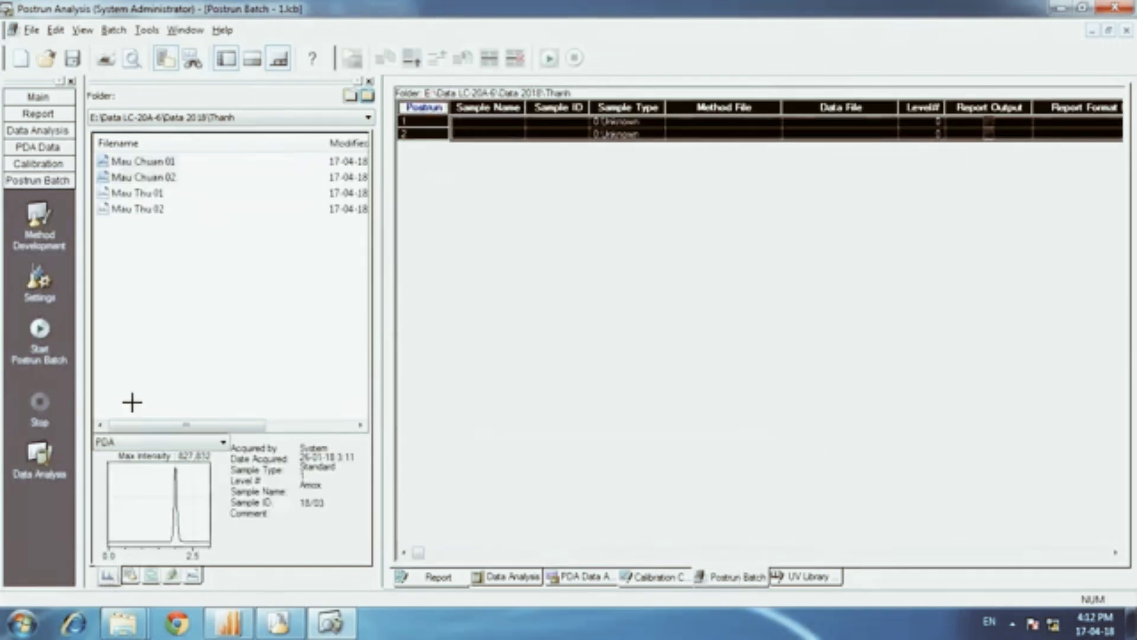
drag(138, 192, 728, 164)
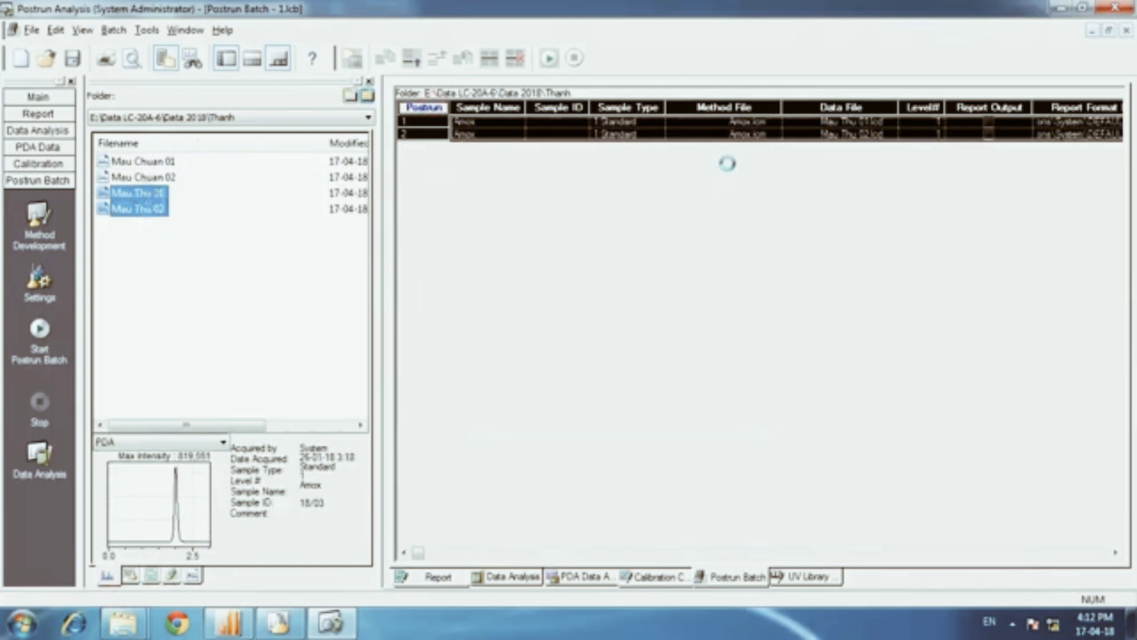
- Set the sample type of both postrun batch rows to Unknown
click(659, 122)
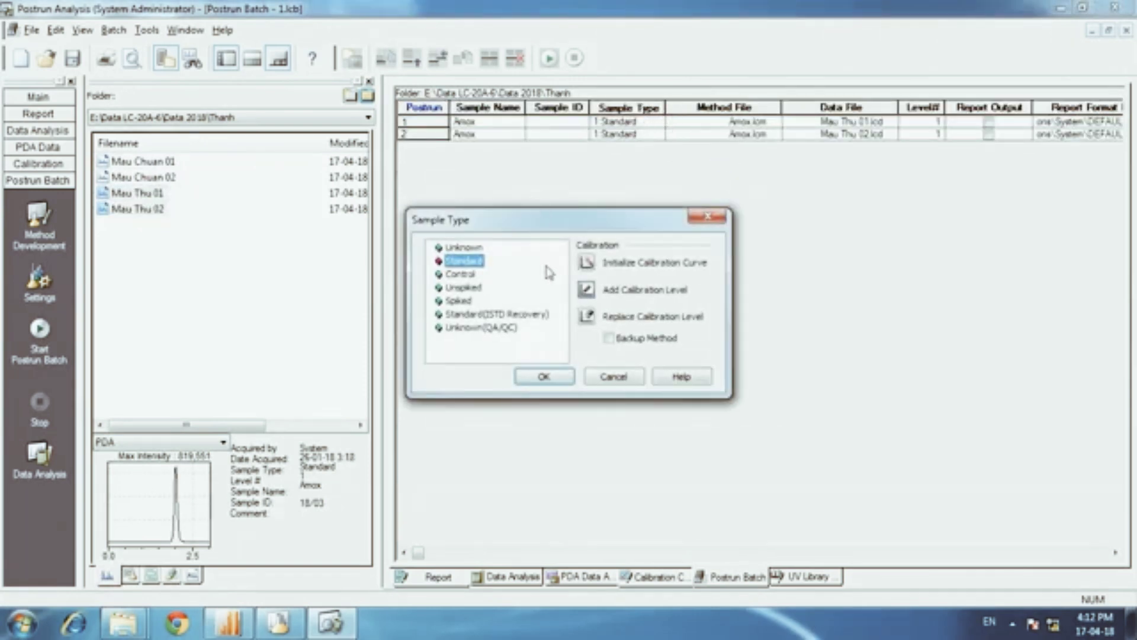
click(464, 247)
click(543, 377)
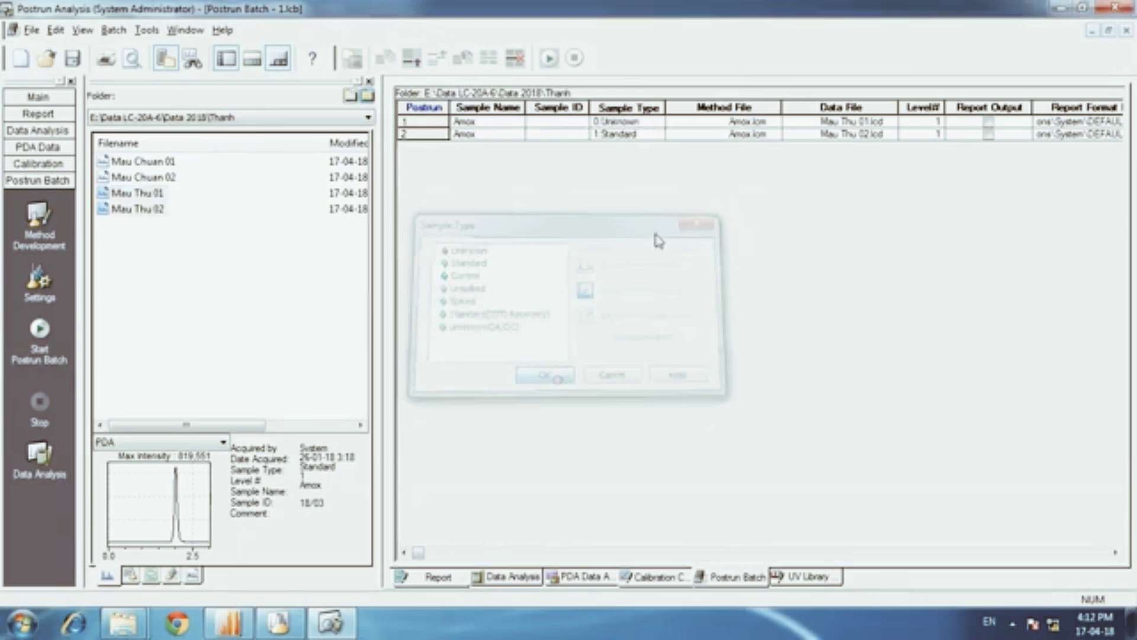
right_click(620, 123)
click(621, 107)
right_click(593, 123)
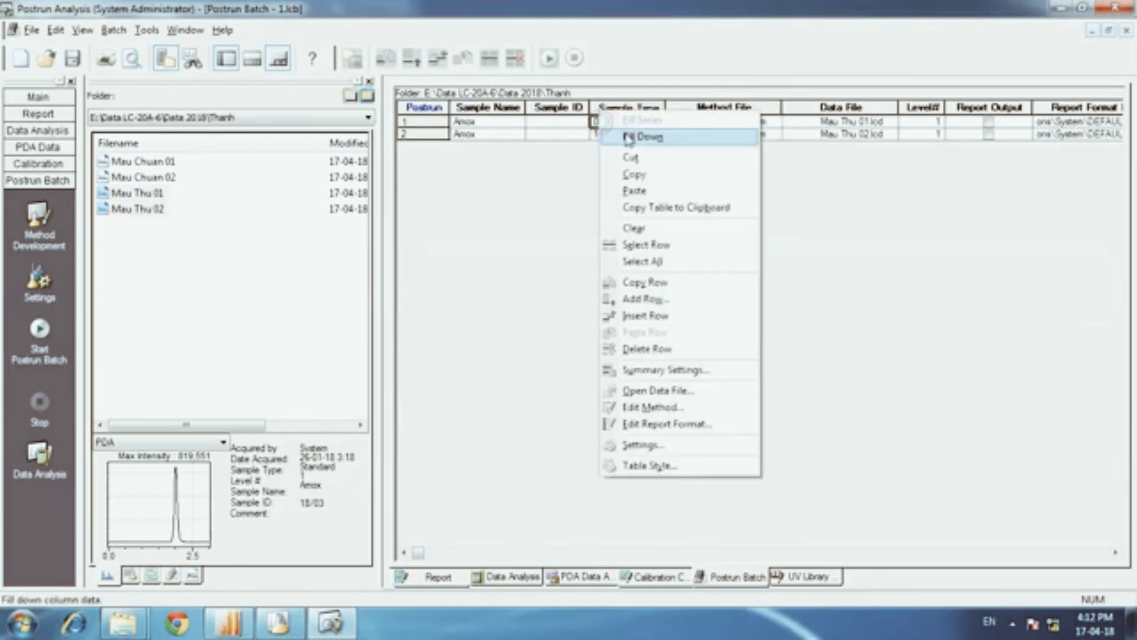
click(628, 132)
- Assign the method file qa qc.lcm to both rows of the postrun batch table
click(848, 122)
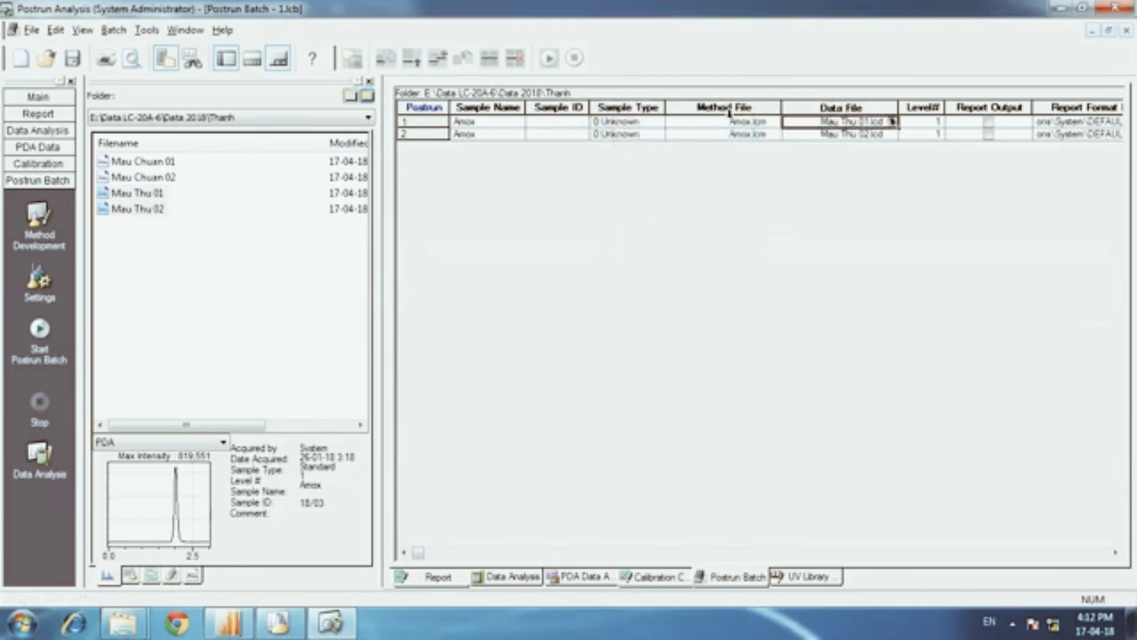
click(749, 122)
click(775, 122)
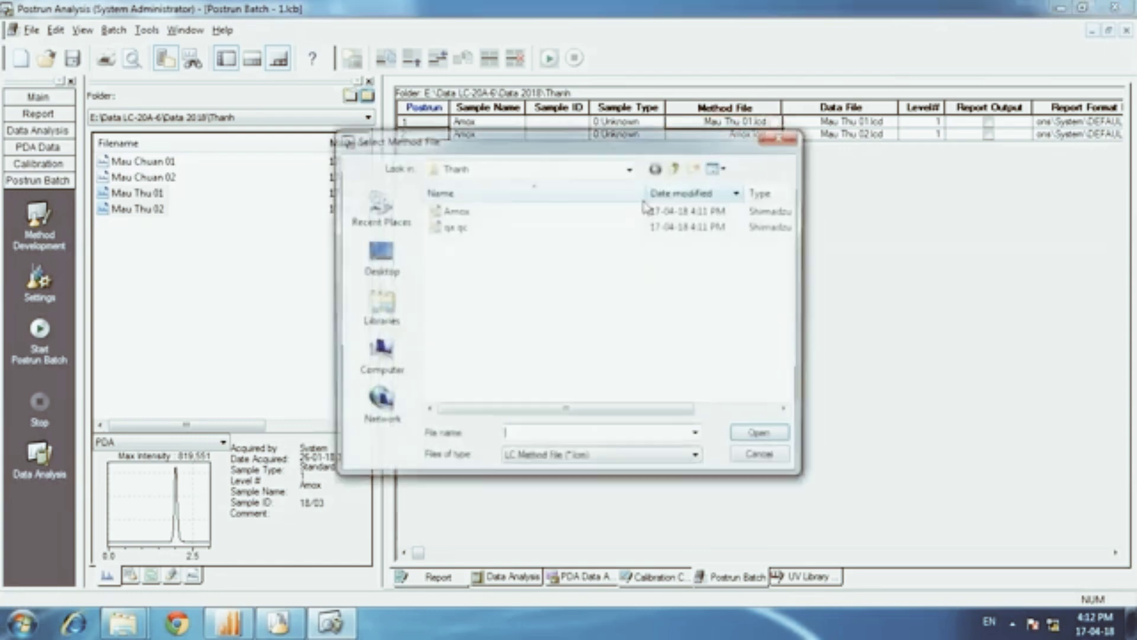
click(452, 227)
double_click(440, 231)
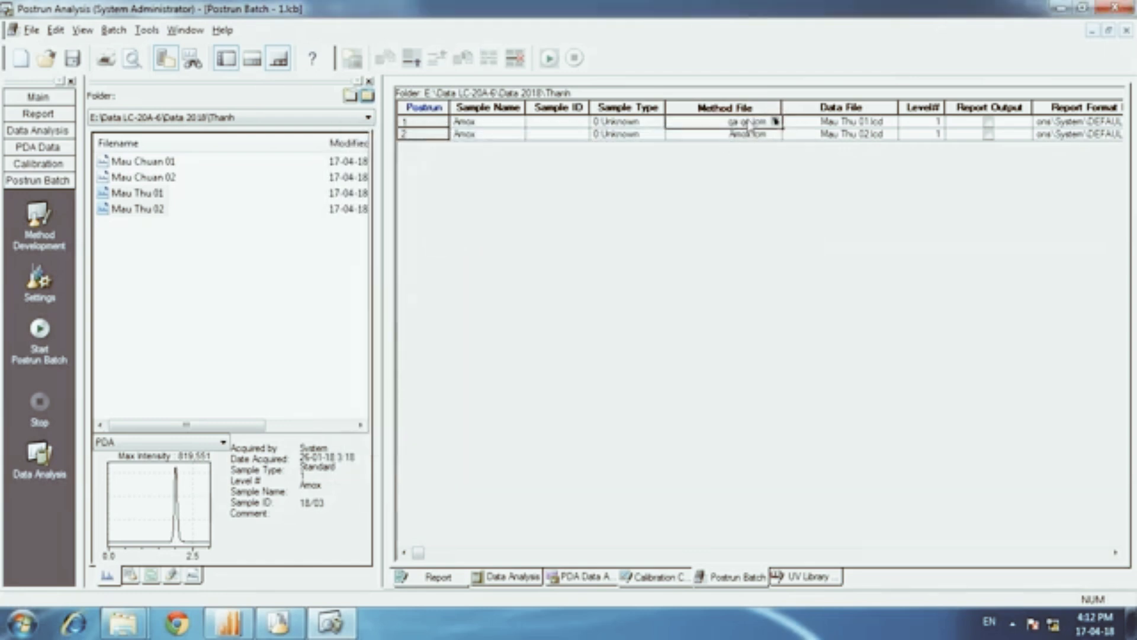
right_click(773, 122)
click(782, 131)
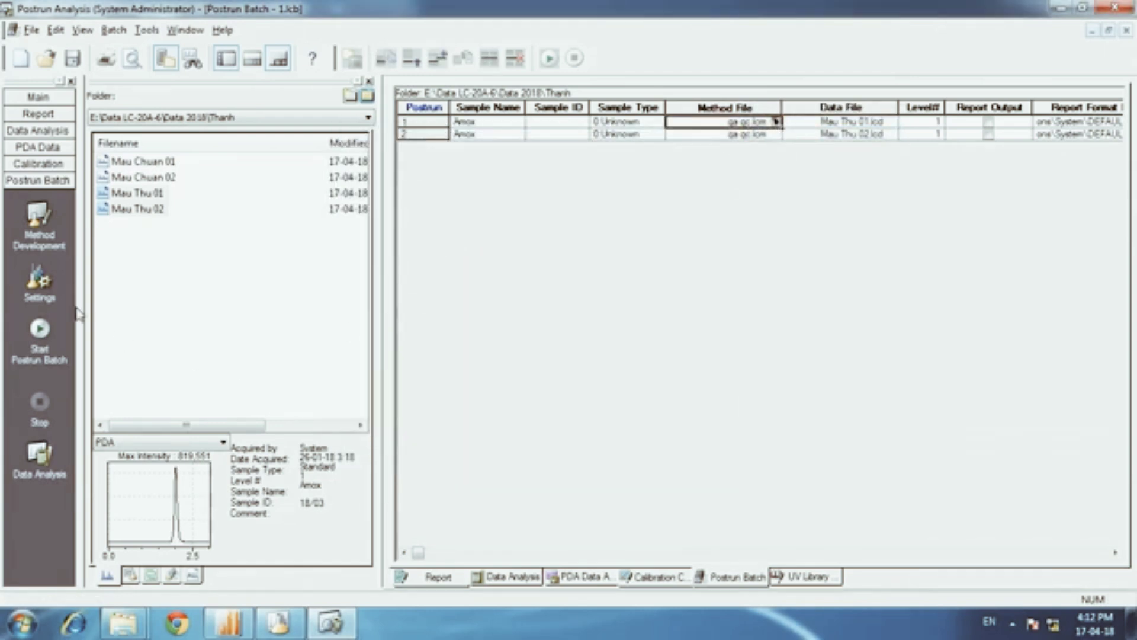
- Enable QA/QC execution for the postrun batch with output file qaqc.txt in the Thanh folder, merged, plus an HTML style file
click(39, 280)
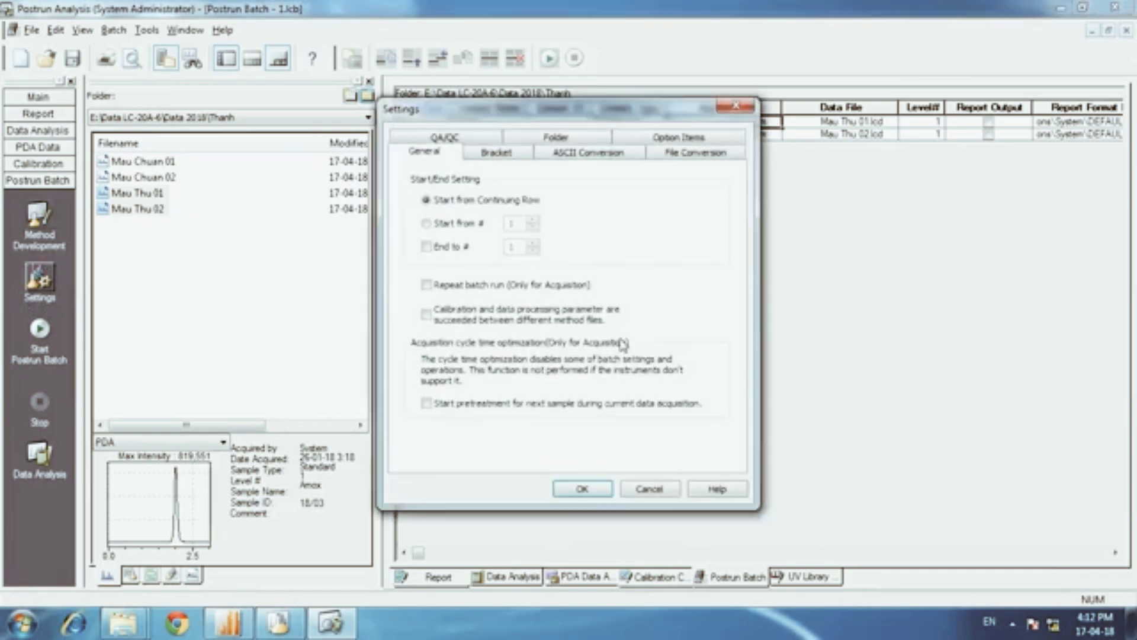
click(477, 144)
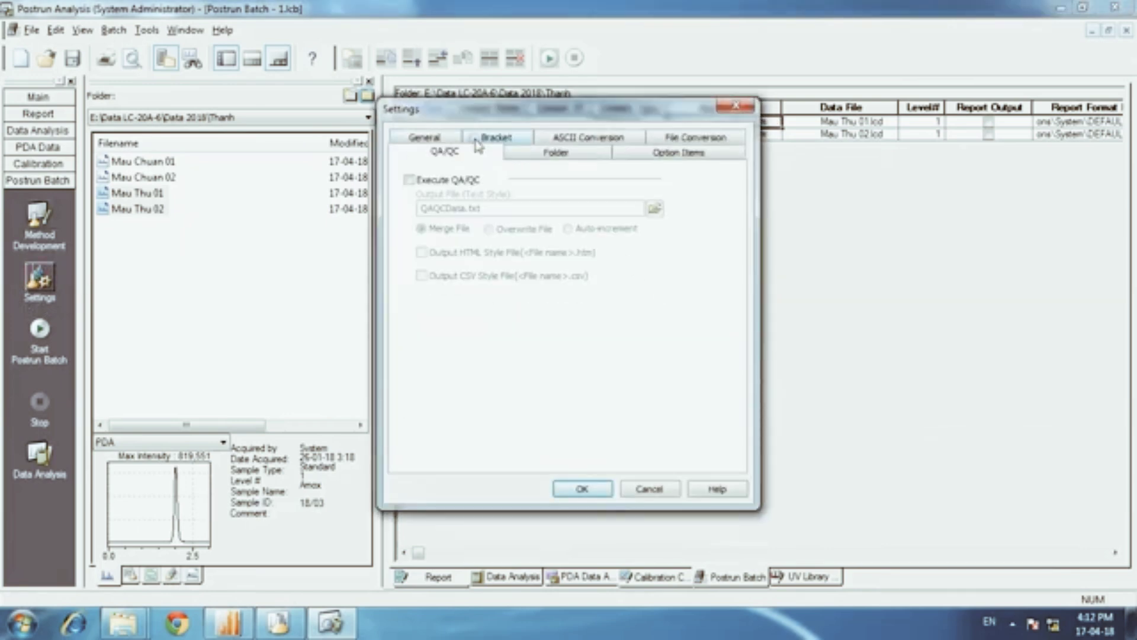
click(410, 180)
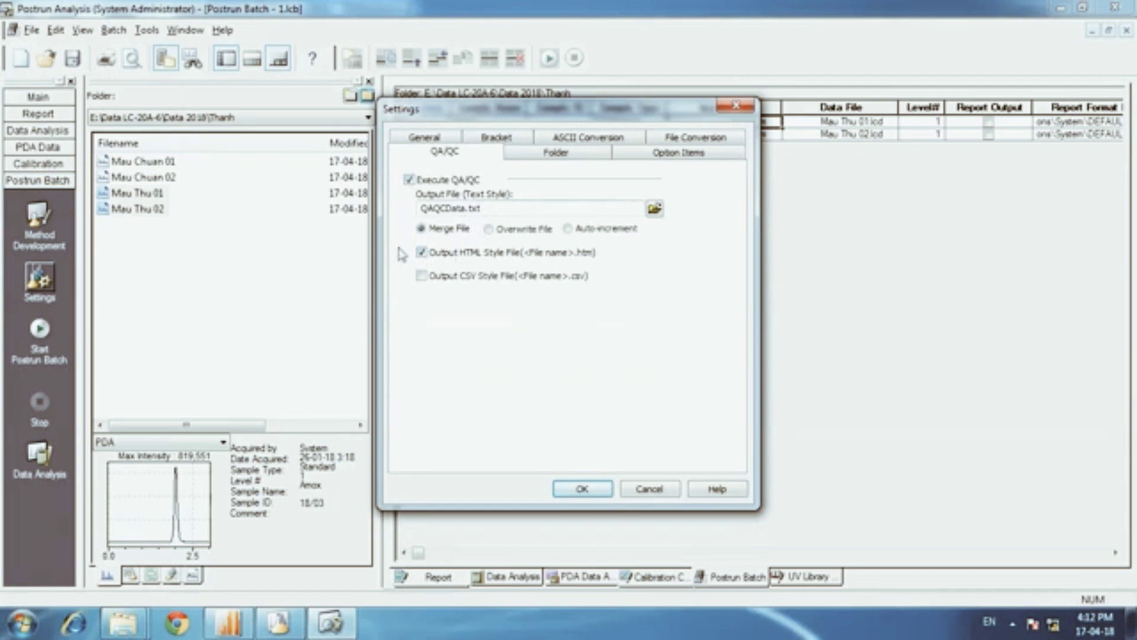
click(656, 210)
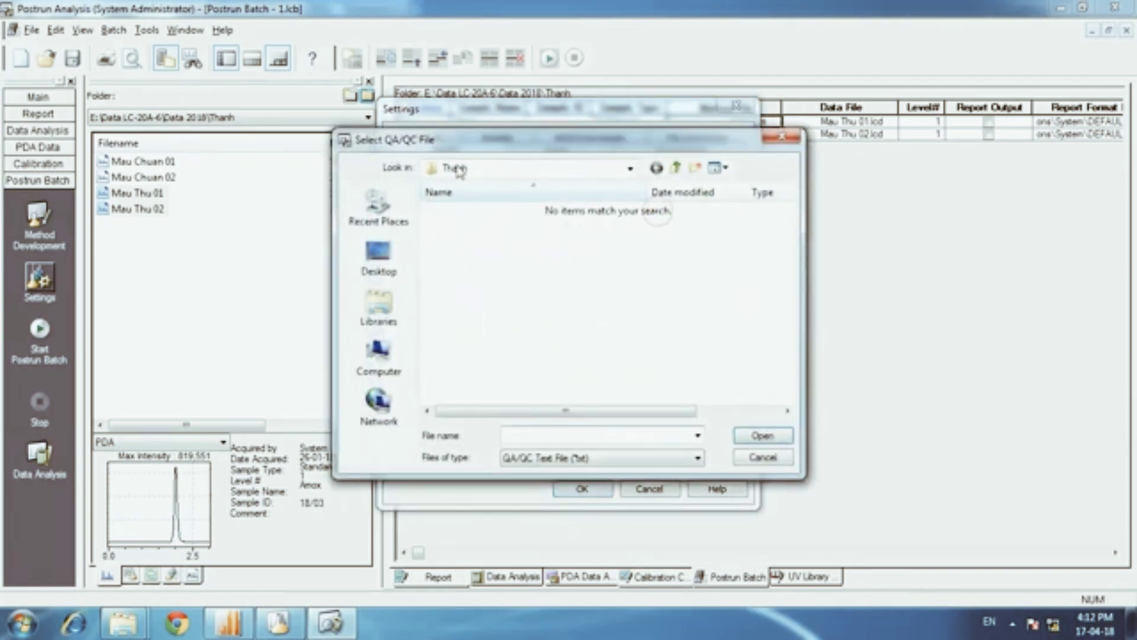
click(771, 434)
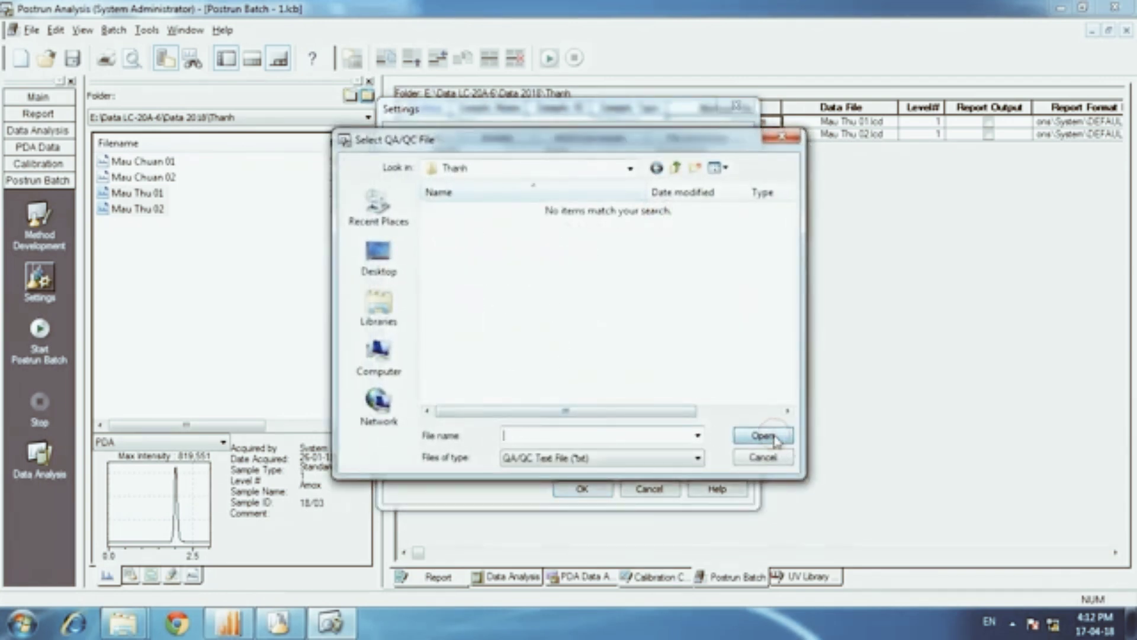
text(q)
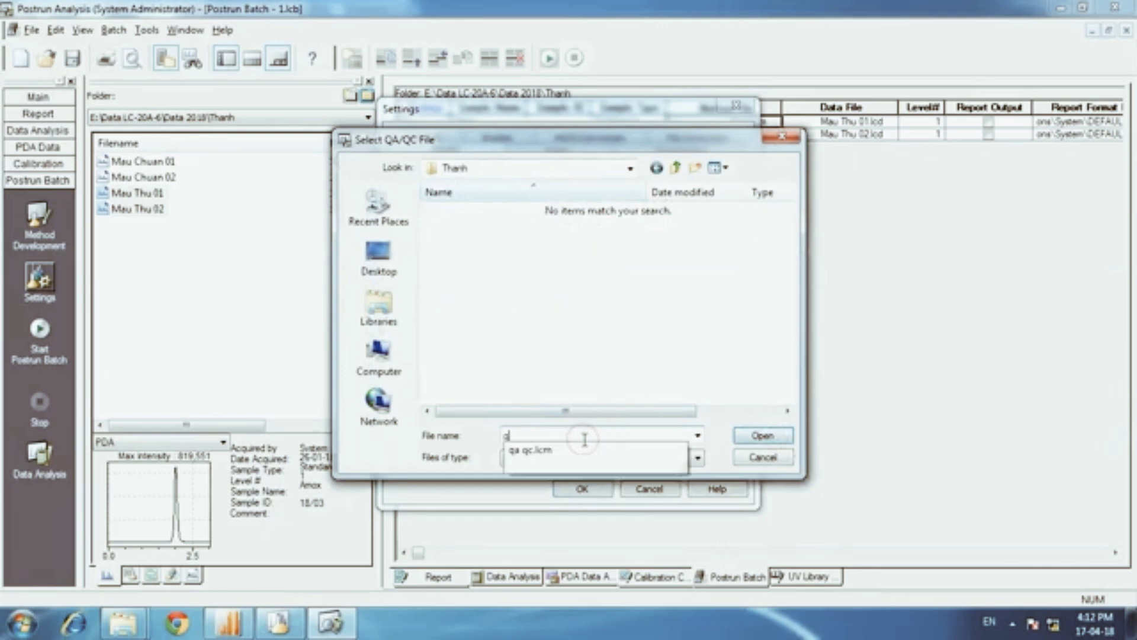
text(aqc)
click(764, 435)
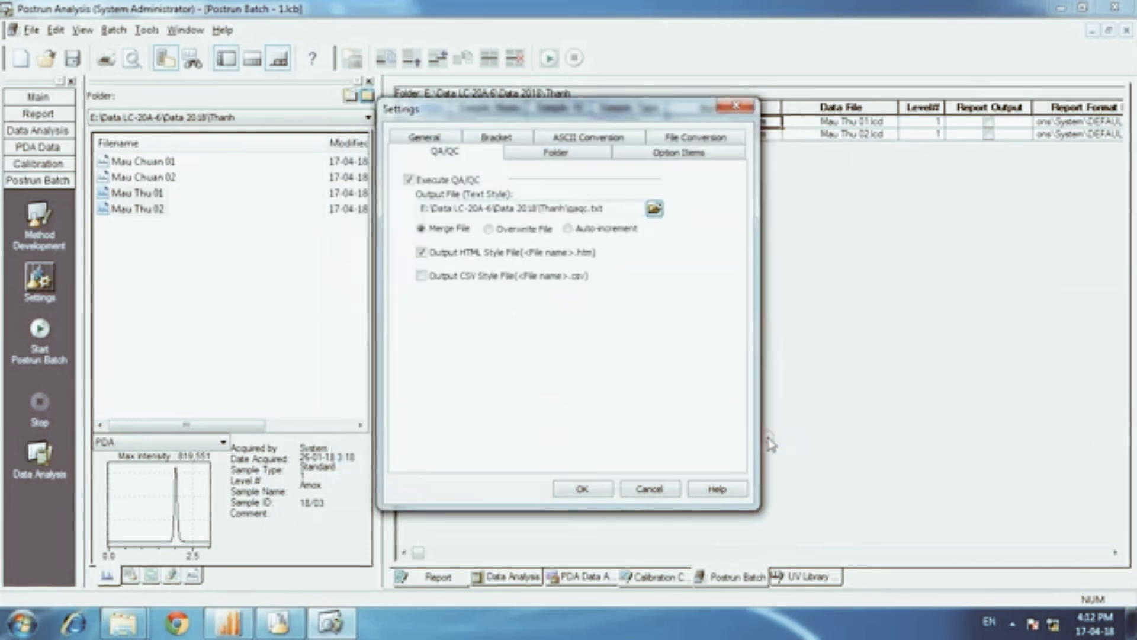
click(583, 488)
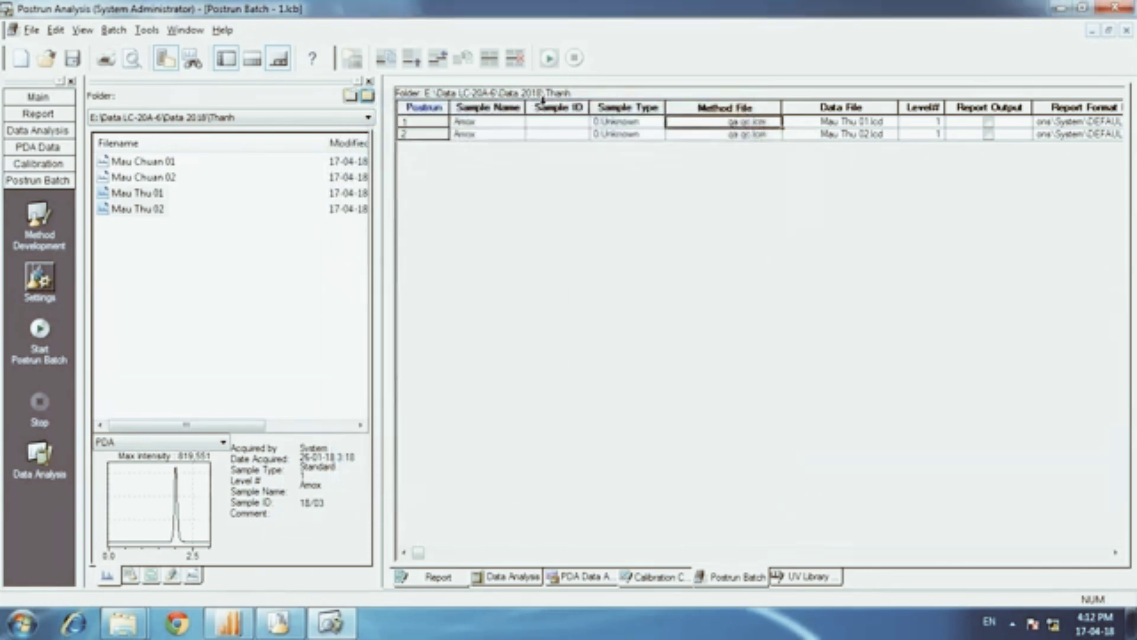
- Run the postrun batch and save the current method file and data file
click(548, 58)
key(Return)
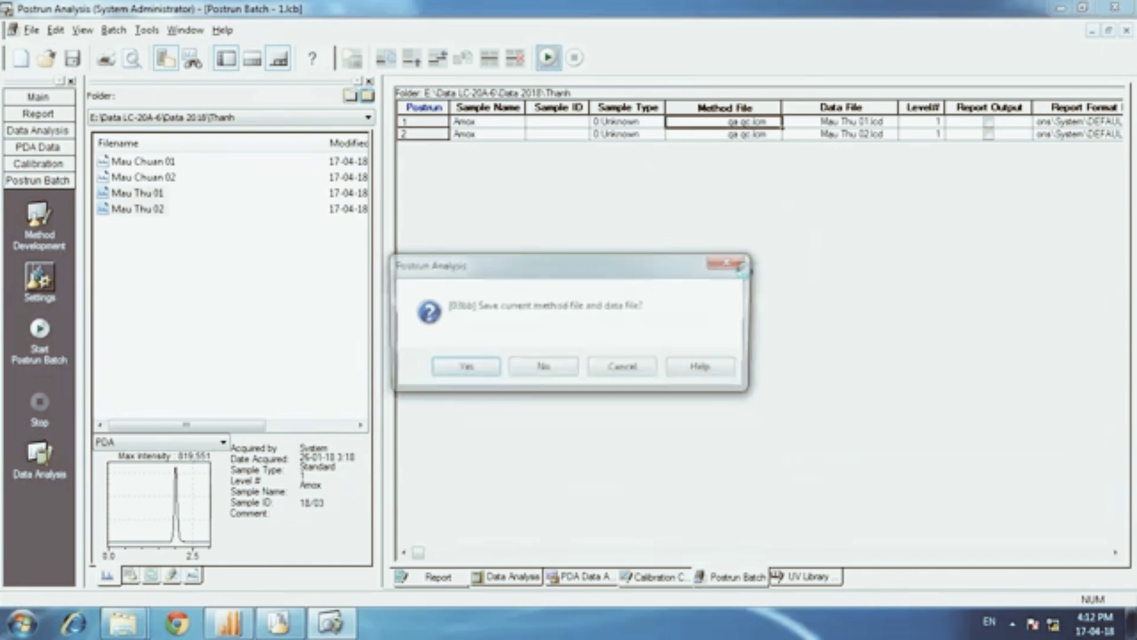
key(Return)
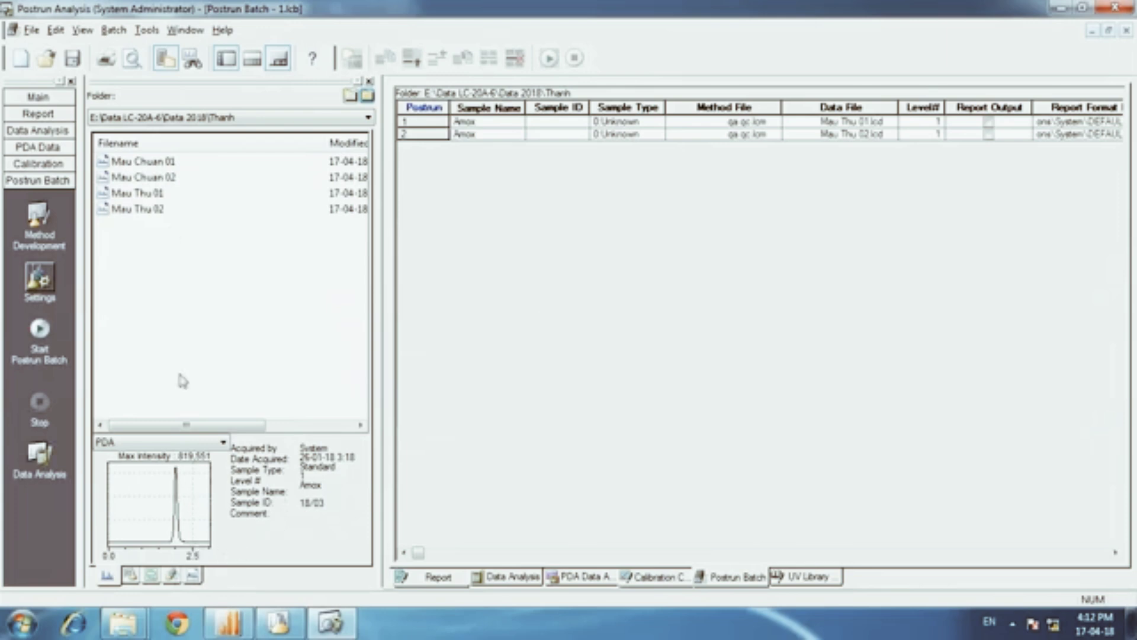
- Open the qaqc HTML report from the data folder, examine the signal-to-noise, detection limit and quantitative limit results, and close it
click(194, 578)
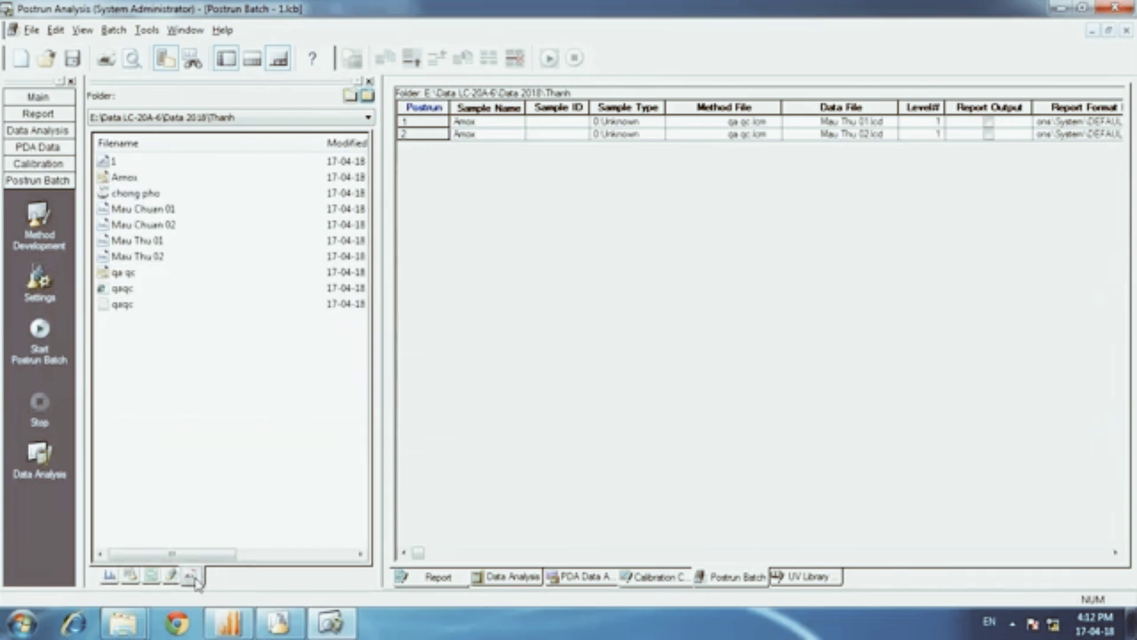
double_click(119, 293)
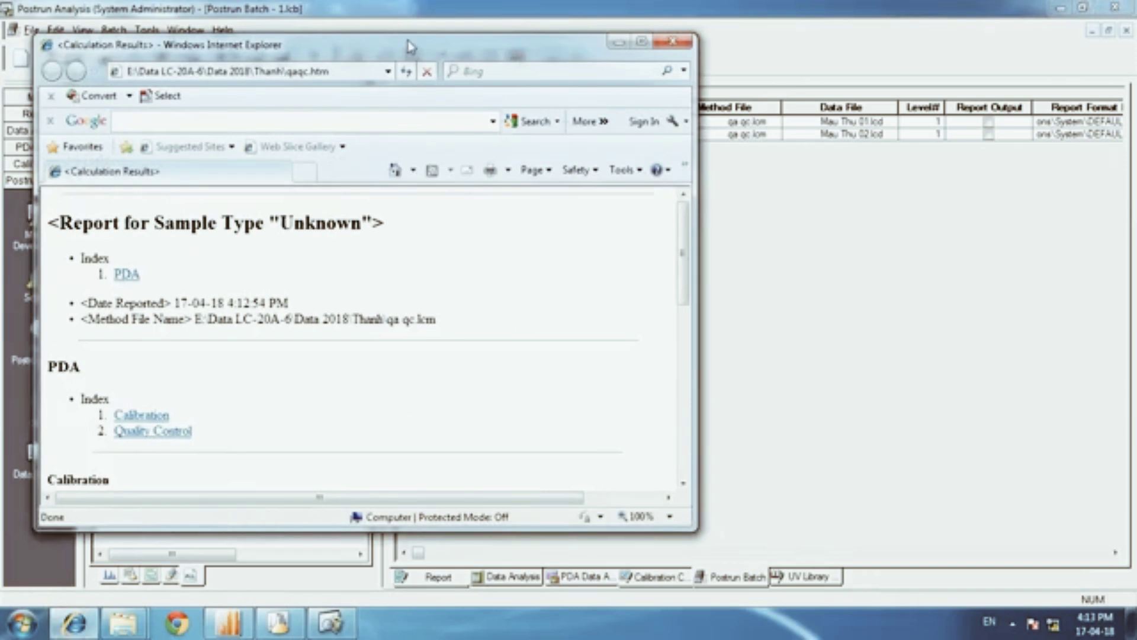
double_click(411, 46)
scroll(427, 142, down, 3)
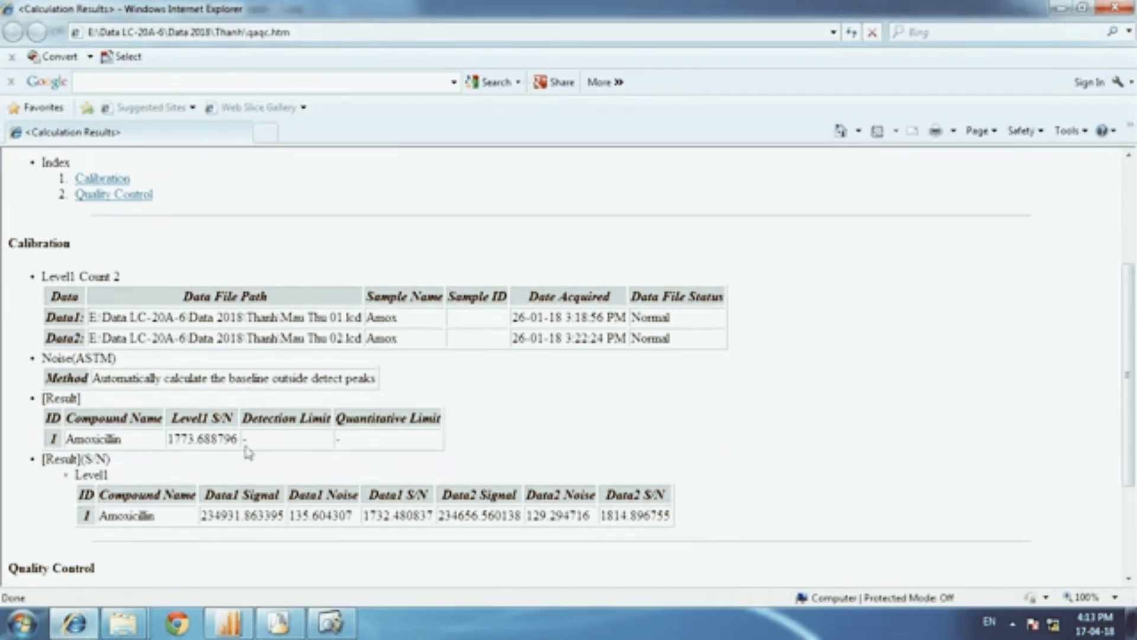
scroll(248, 452, down, 5)
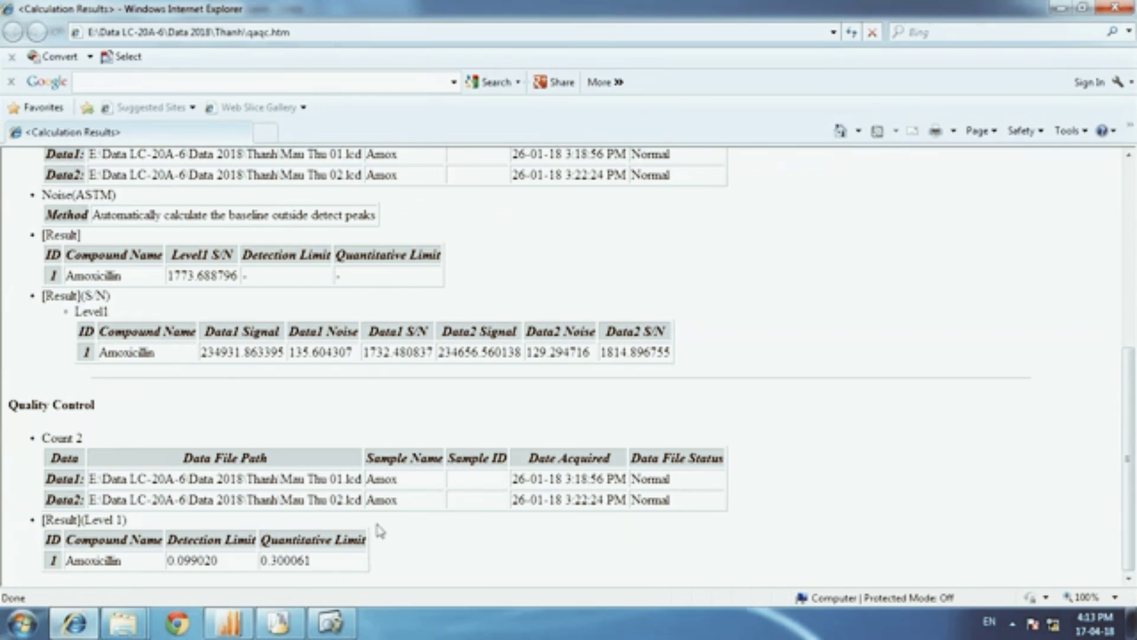
scroll(379, 531, up, 6)
scroll(378, 526, down, 5)
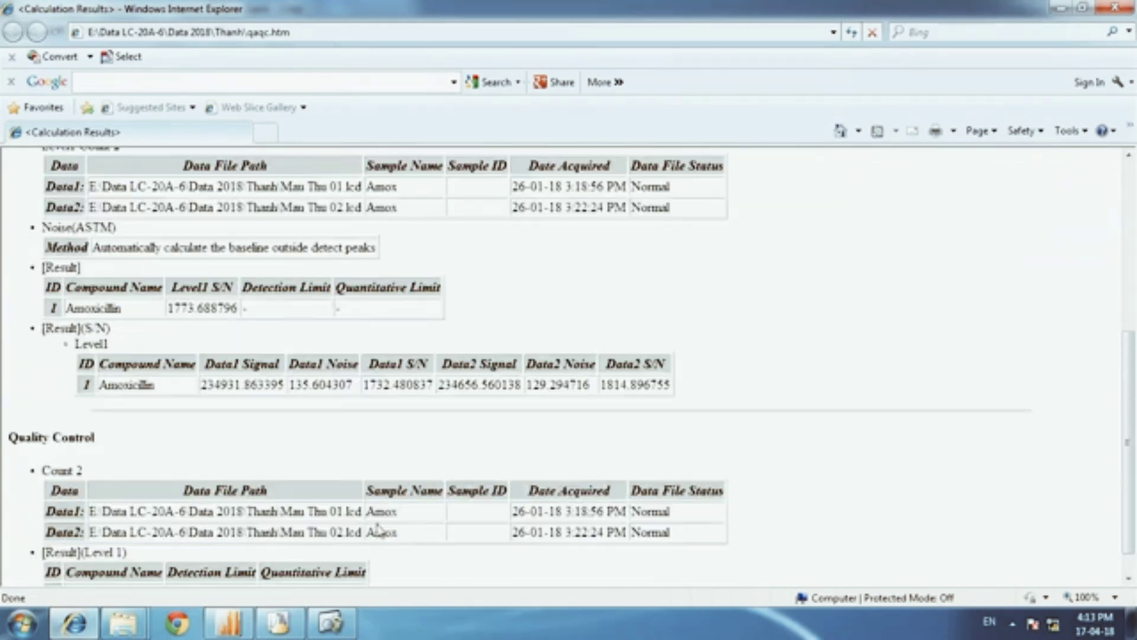
scroll(986, 285, down, 1)
click(1115, 7)
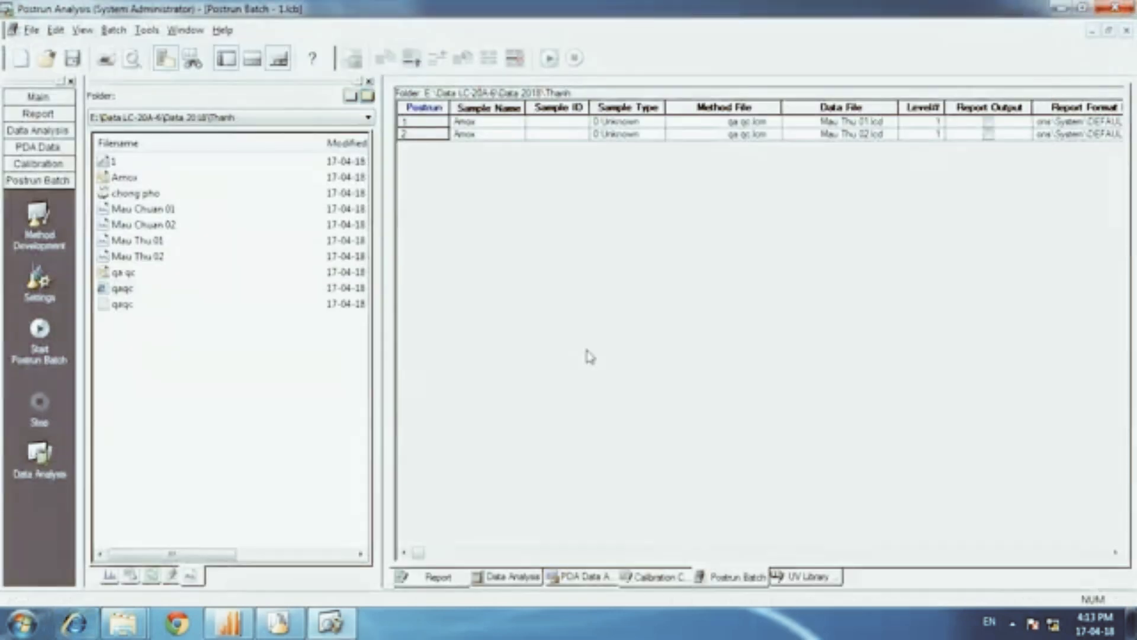
- Load the Mau Chuan 01 data file and display it in PDA data analysis
double_click(161, 209)
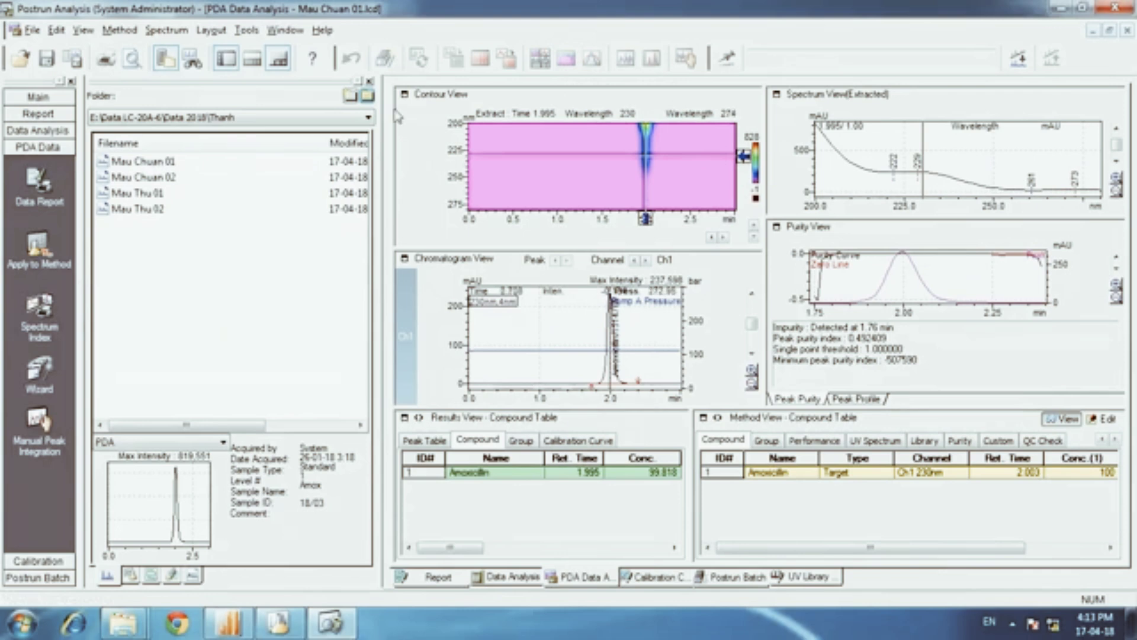
click(510, 577)
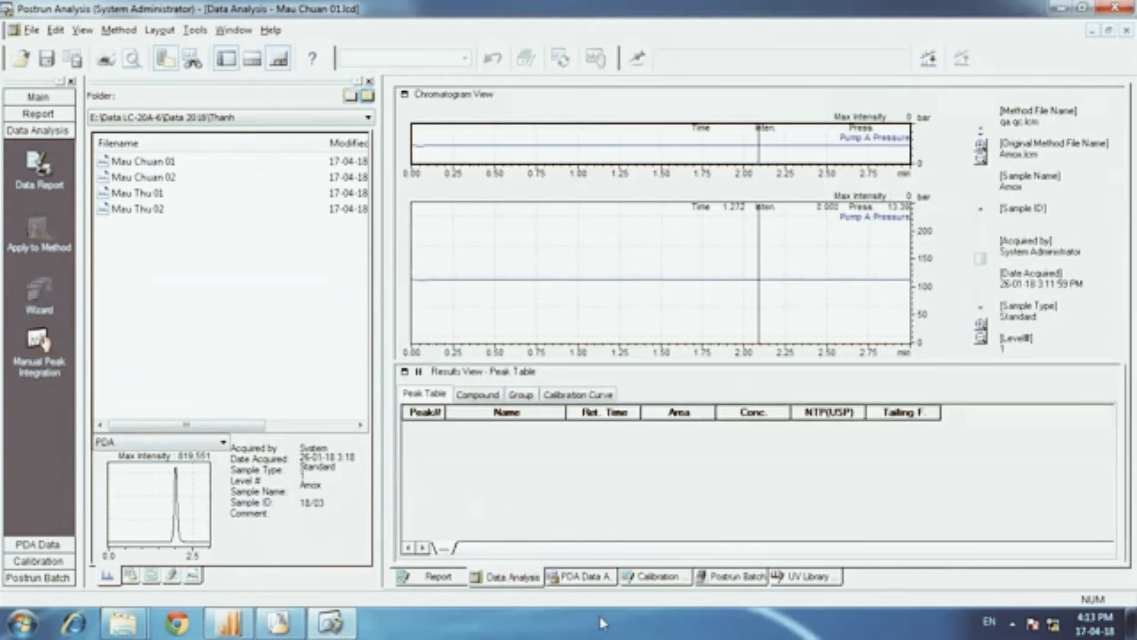
click(578, 578)
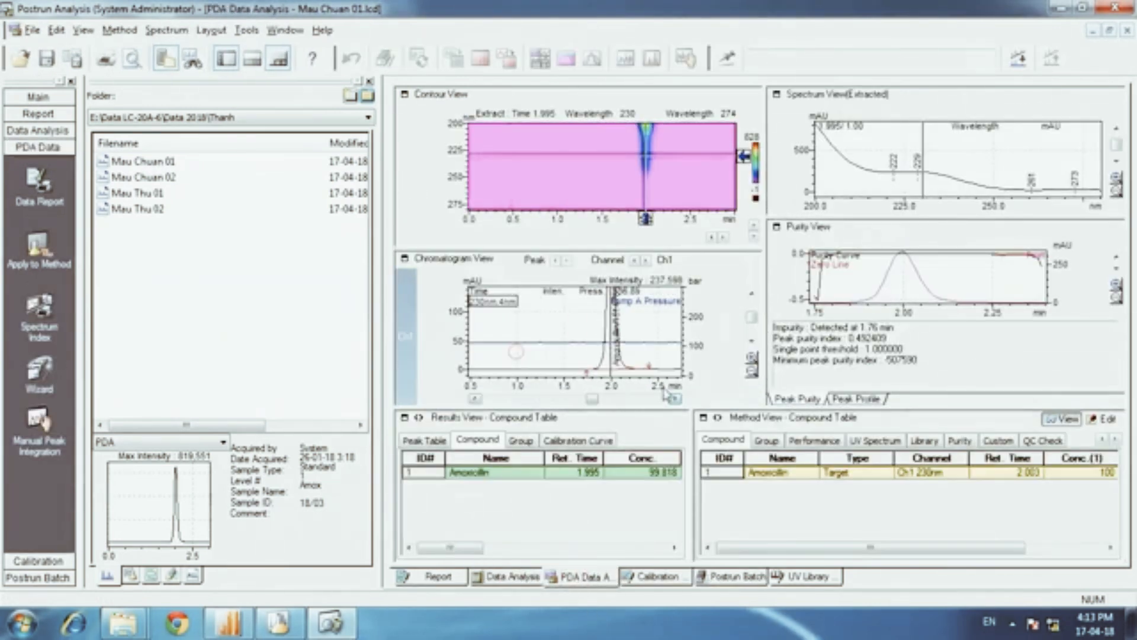
click(601, 61)
click(623, 60)
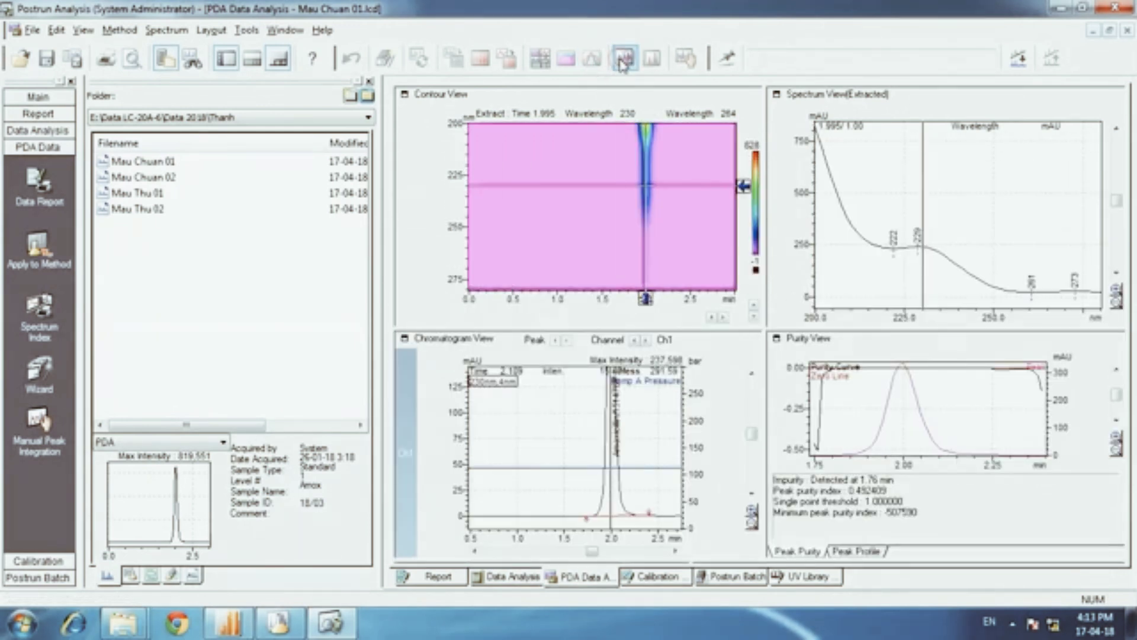
click(540, 58)
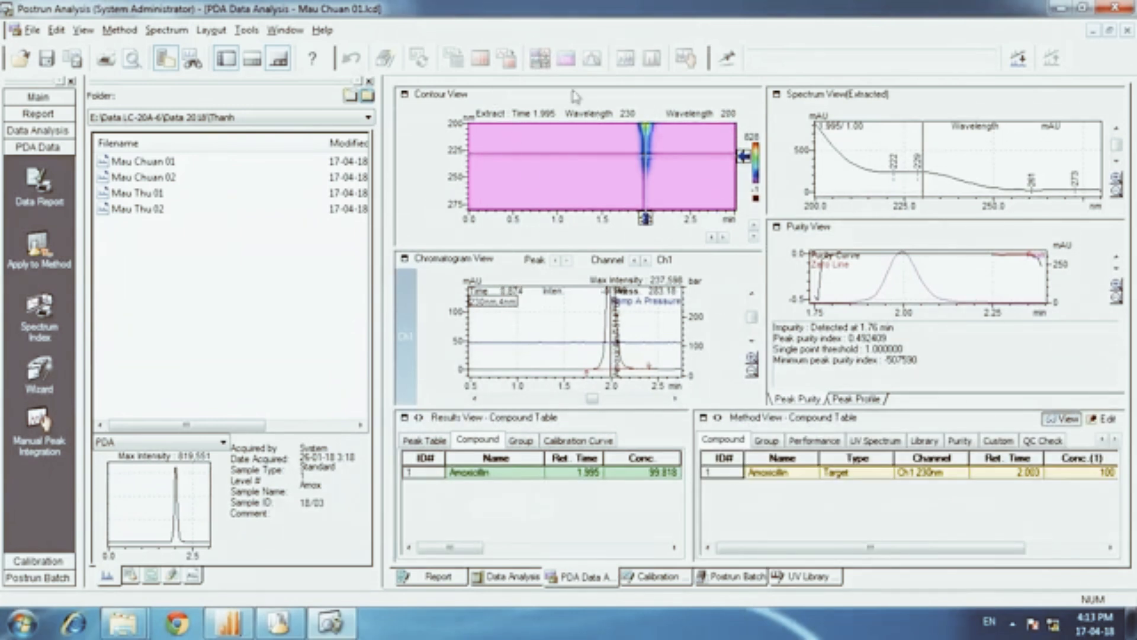
- Hide the contour and spectrum views, zoom in on the base of the Amoxicillin peak and open the Manual Integration Bar
click(660, 62)
drag(502, 221, 702, 291)
click(685, 59)
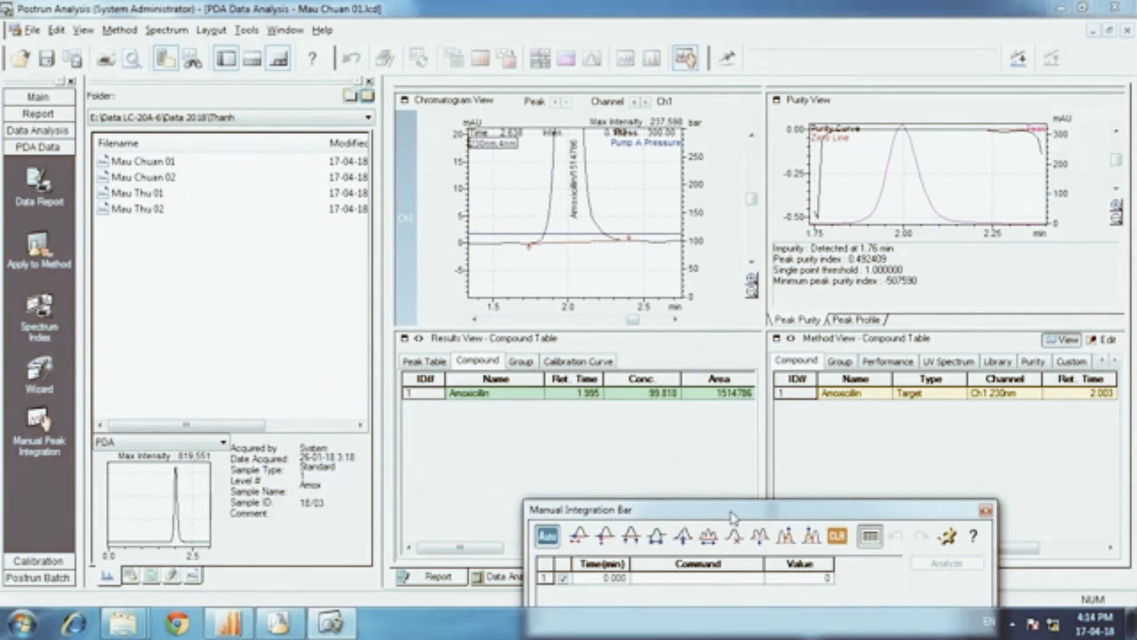
drag(733, 516, 725, 405)
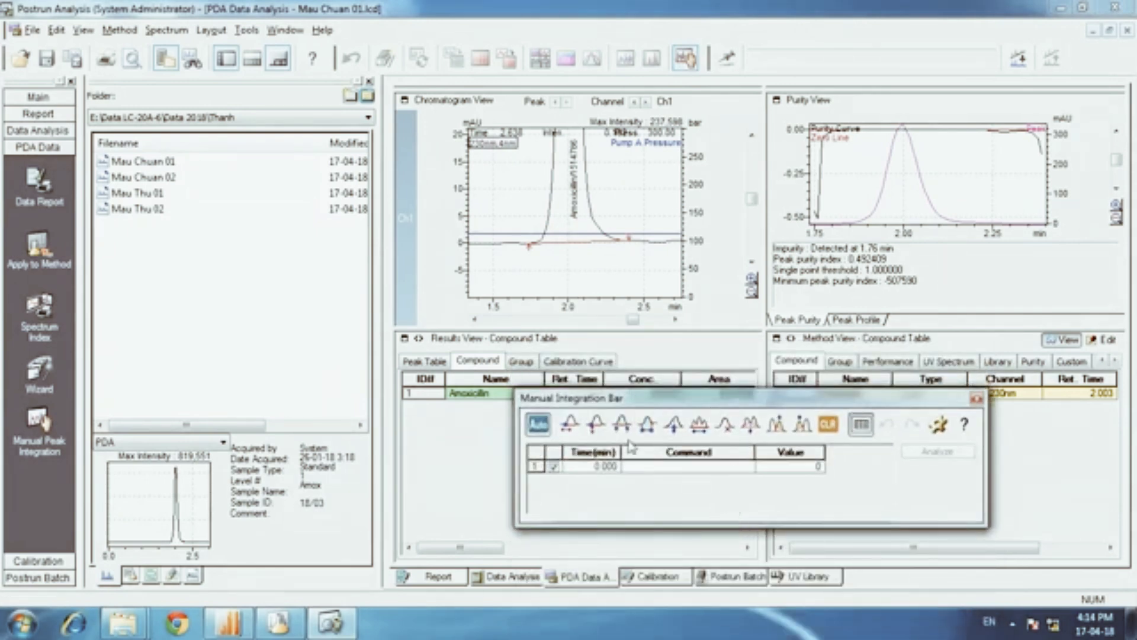
- Try to move the Amoxicillin peak's baseline start point to 2.384 min, and delete that manual integration command and reanalyze
click(596, 424)
click(530, 230)
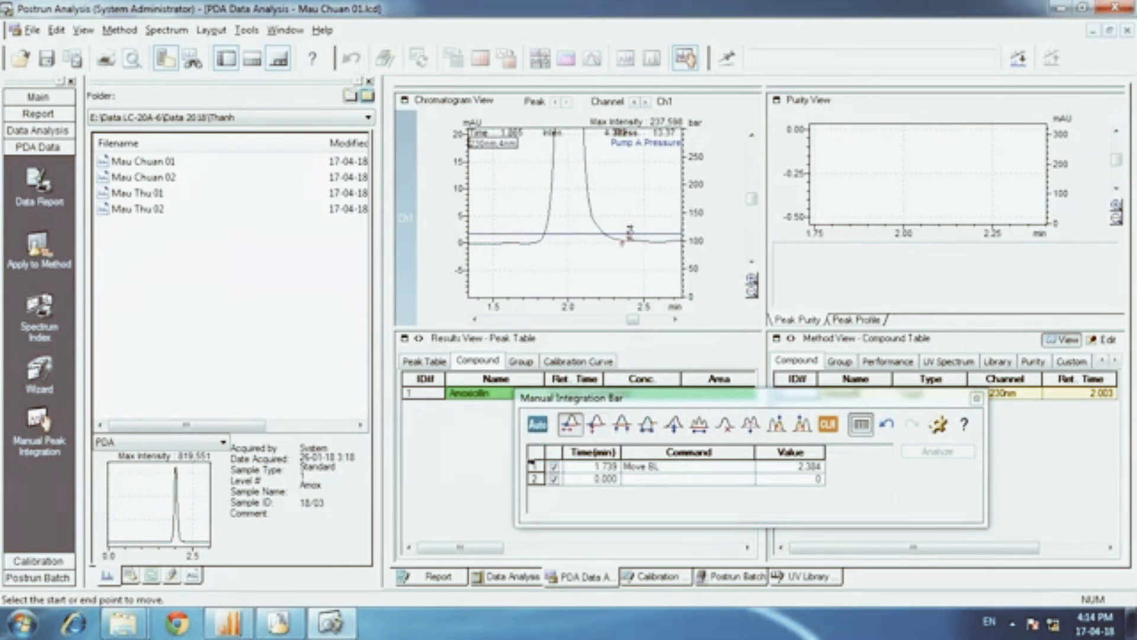
click(531, 465)
key(Delete)
click(942, 452)
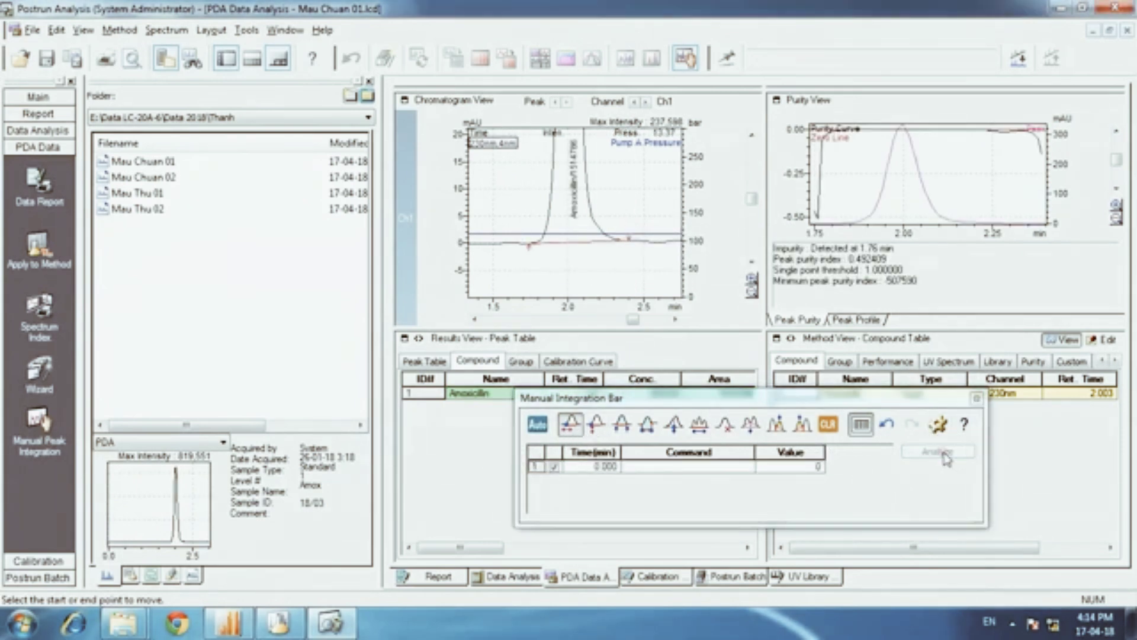
- Move the Amoxicillin peak's baseline end point to 2.522 min and shift it vertically to -129.38
click(629, 239)
click(647, 262)
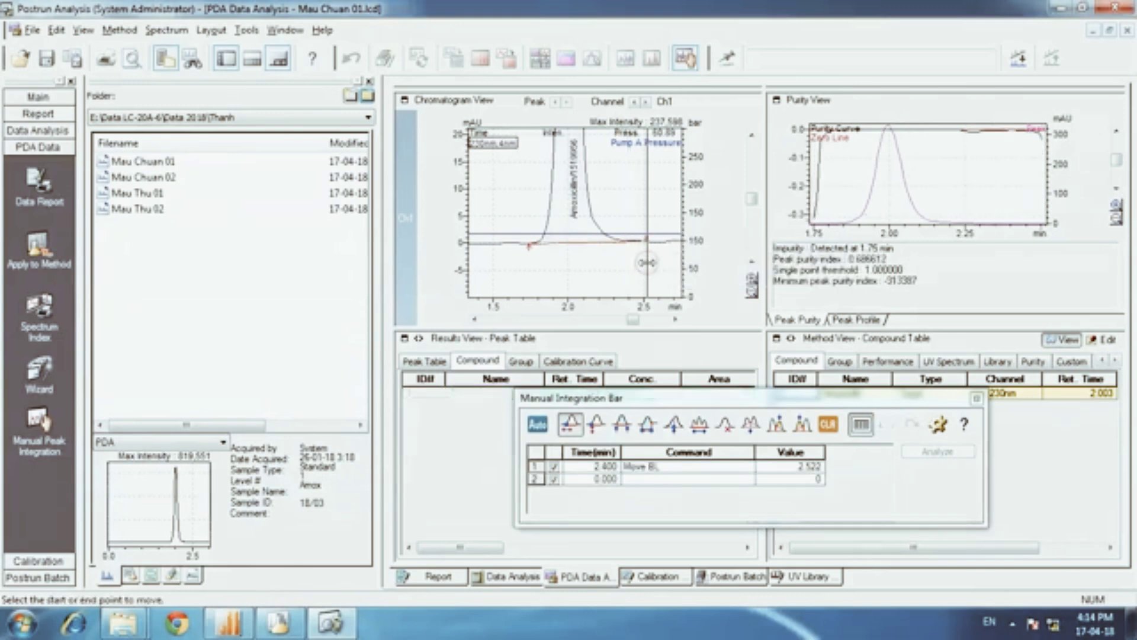
click(647, 241)
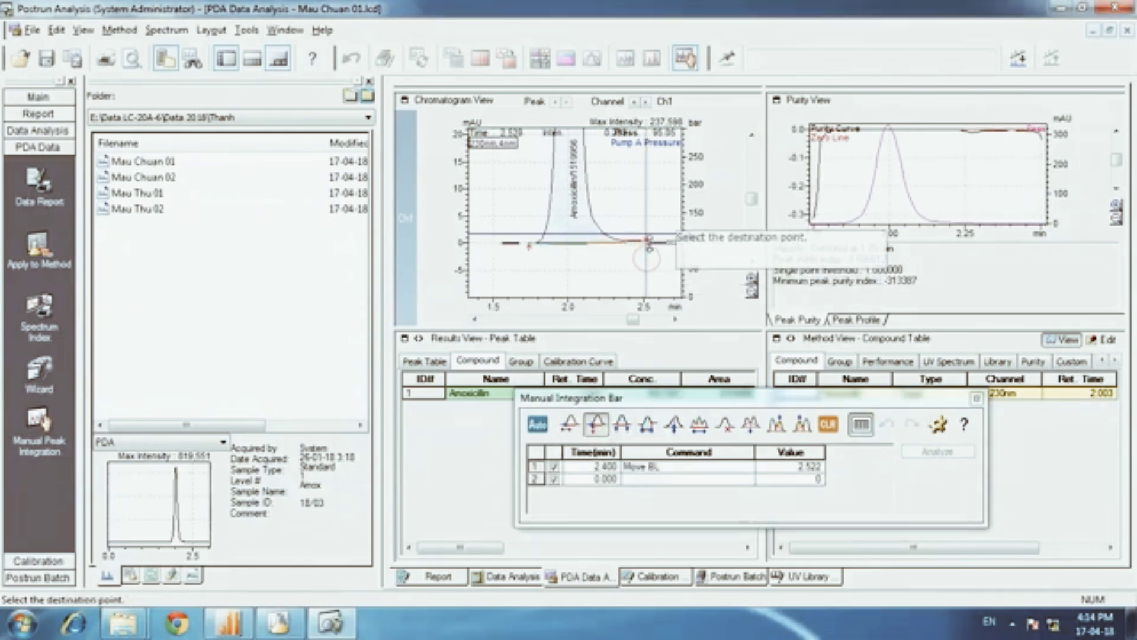
click(649, 248)
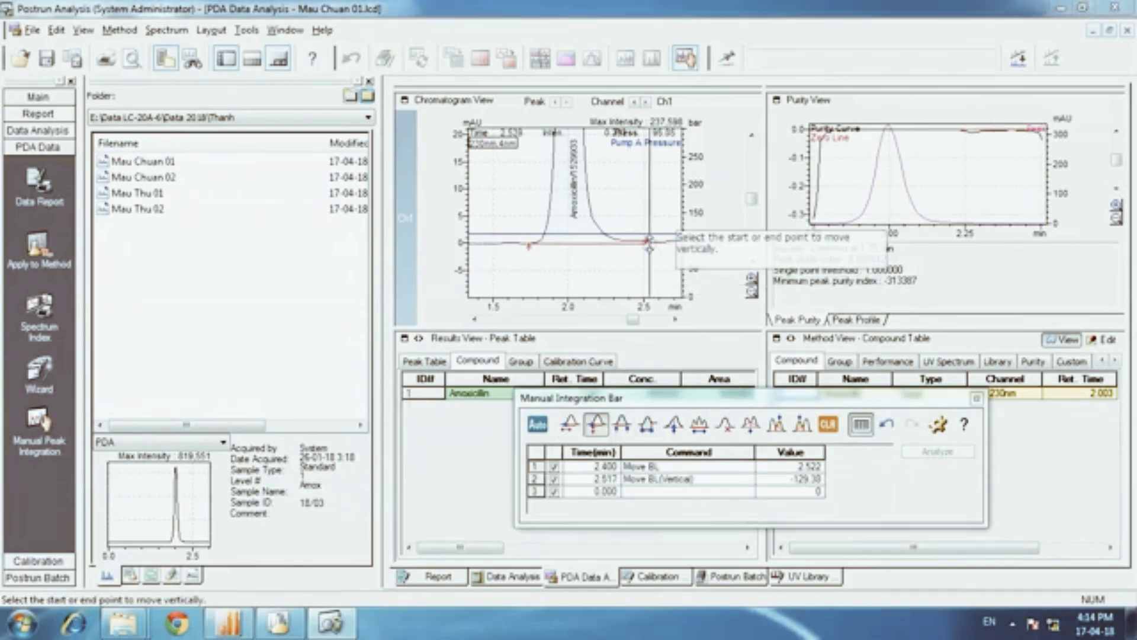
- Manually insert a peak from 1.548 to 1.667 min on the small bump before the Amoxicillin peak
click(622, 423)
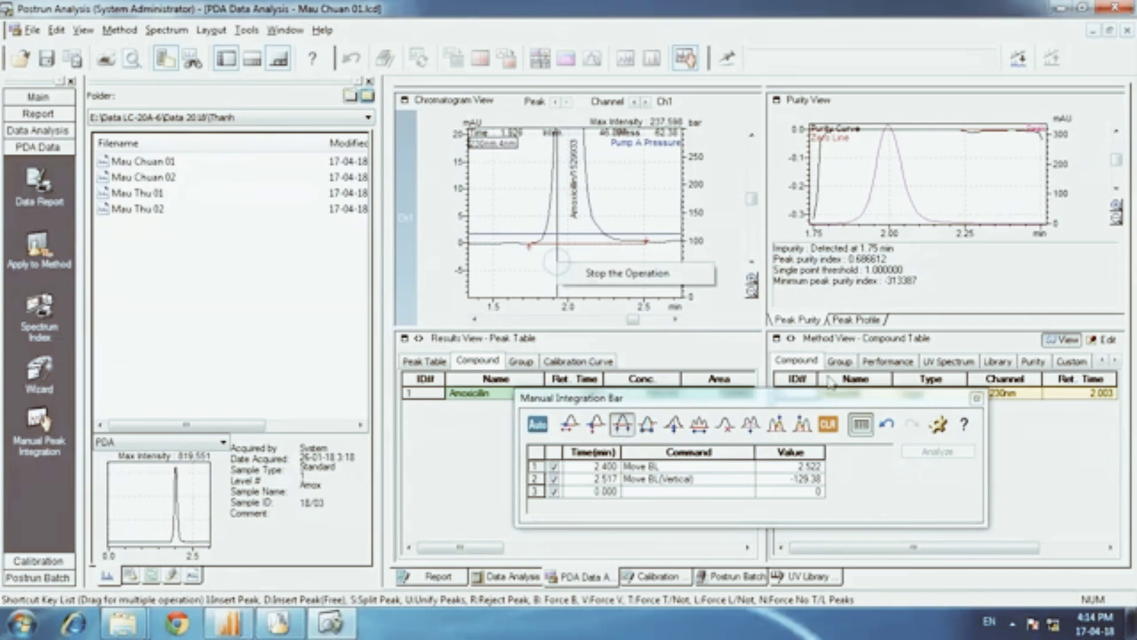
right_click(521, 318)
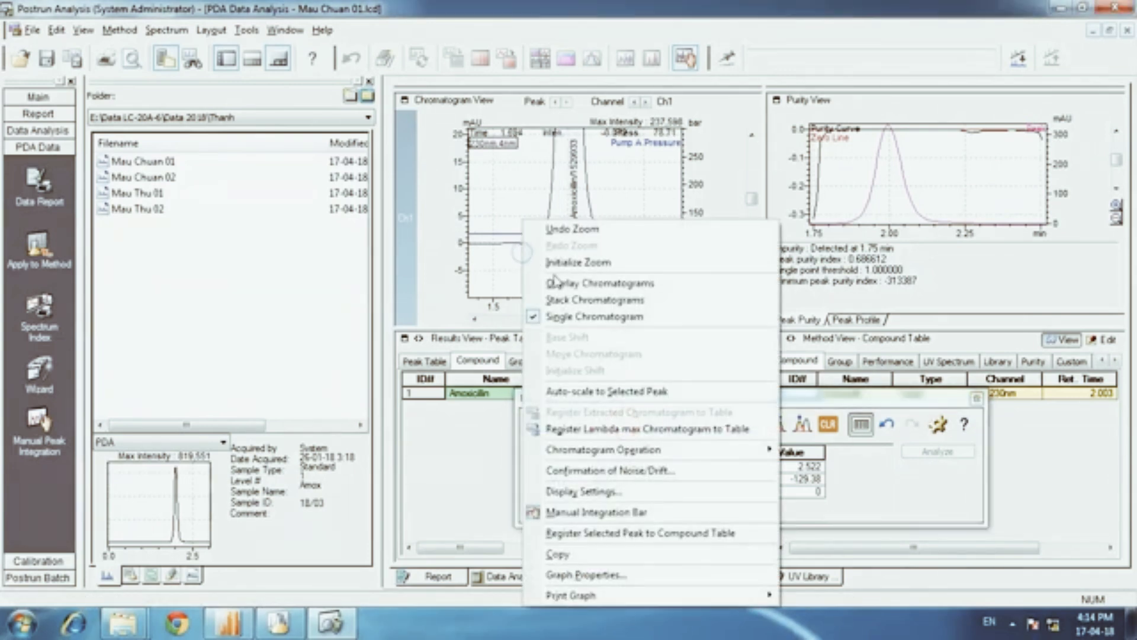
click(553, 260)
drag(510, 226, 592, 300)
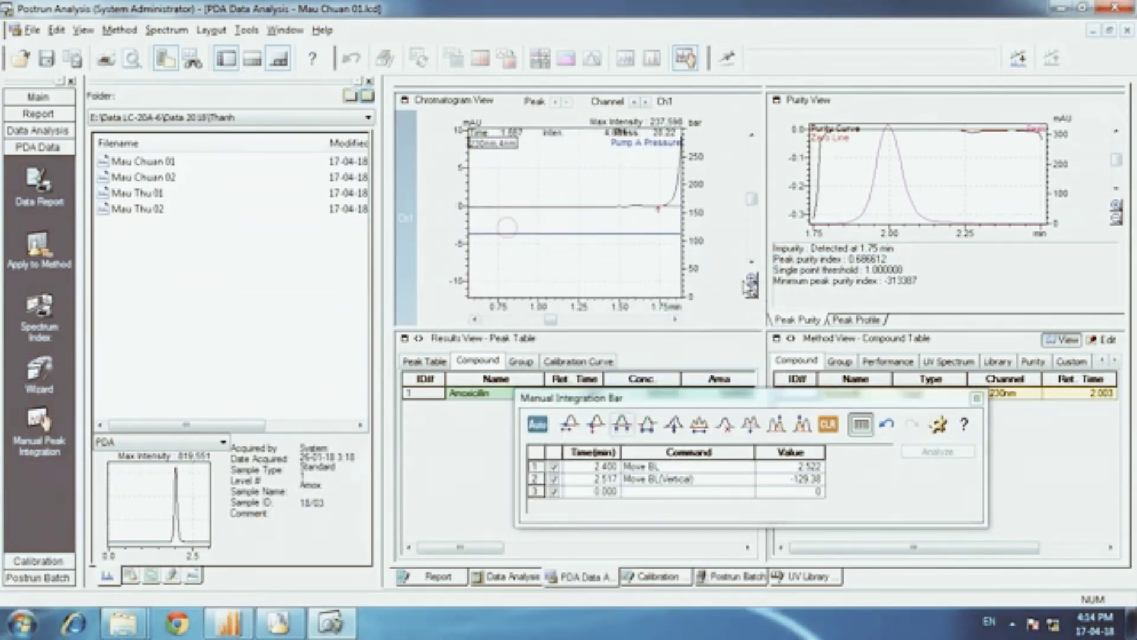
click(749, 278)
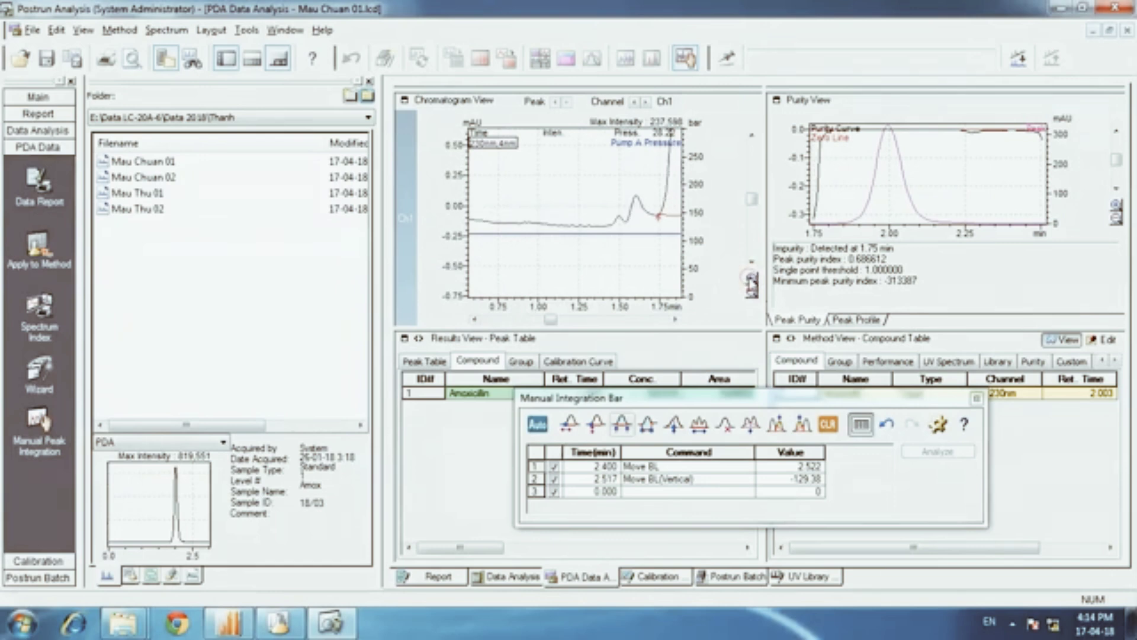
click(622, 425)
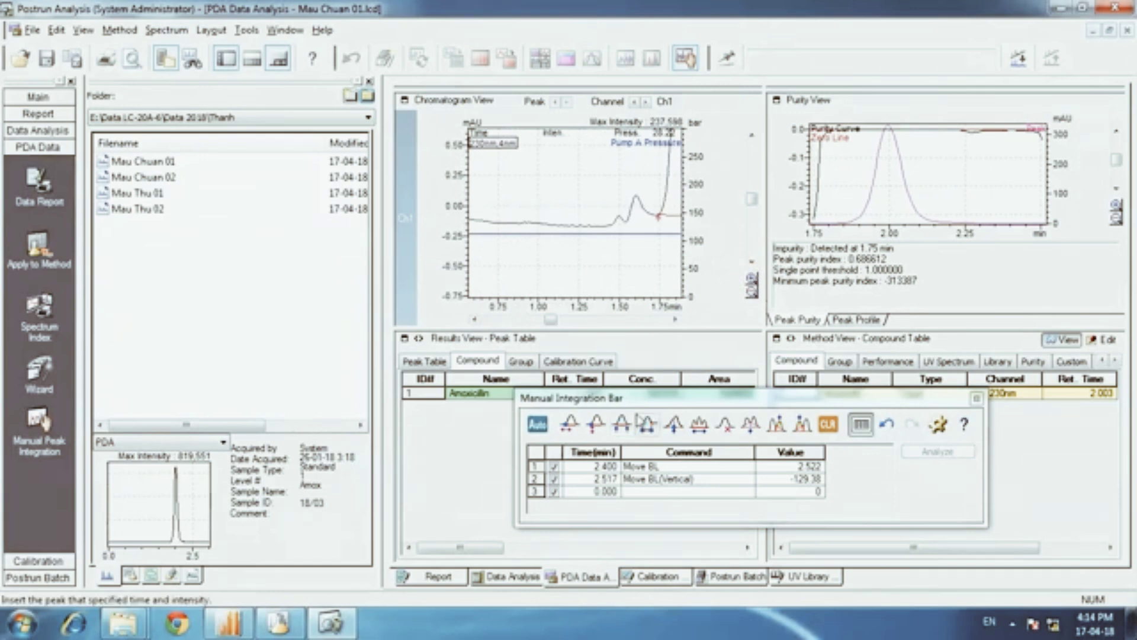
click(626, 236)
click(645, 231)
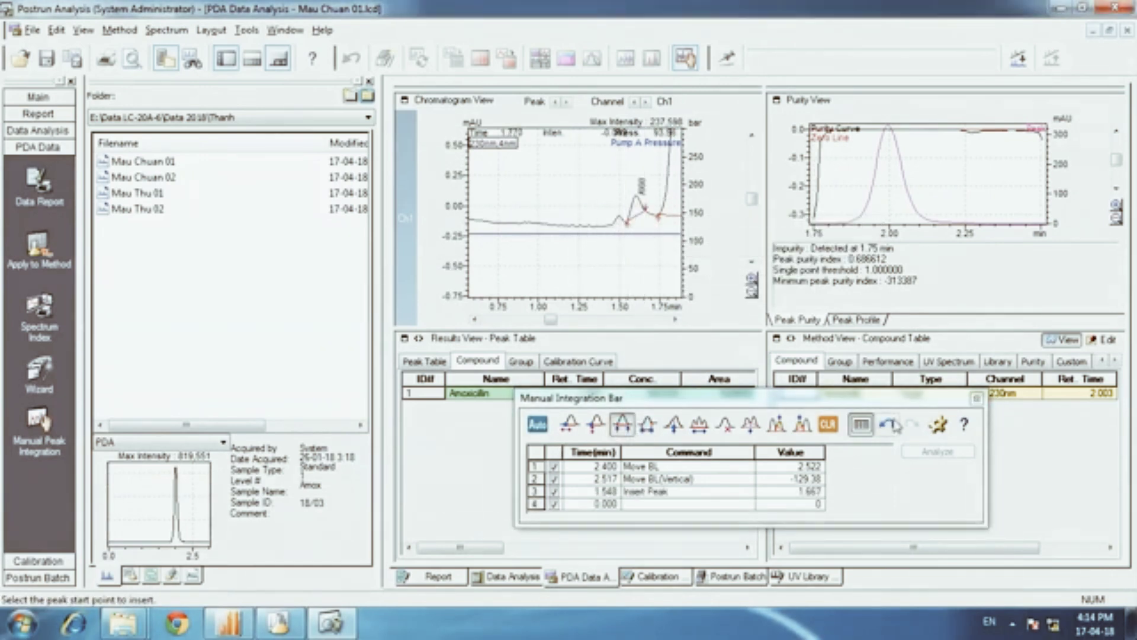
- Split the manually inserted peak before the Amoxicillin peak at 1.610 min
drag(738, 400, 634, 391)
click(620, 418)
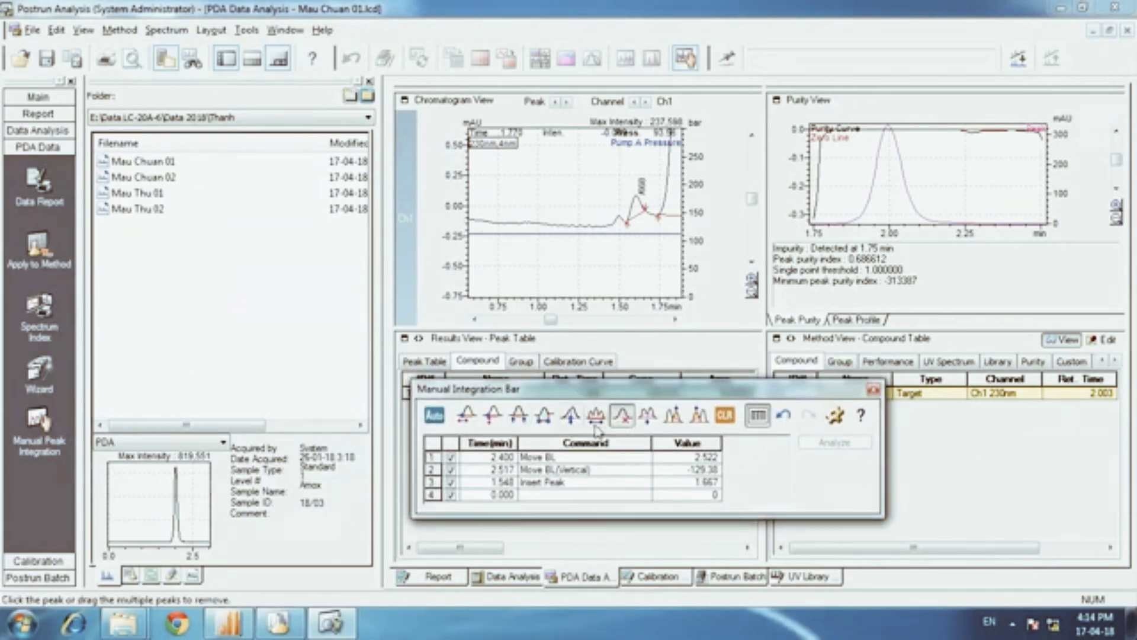
click(570, 415)
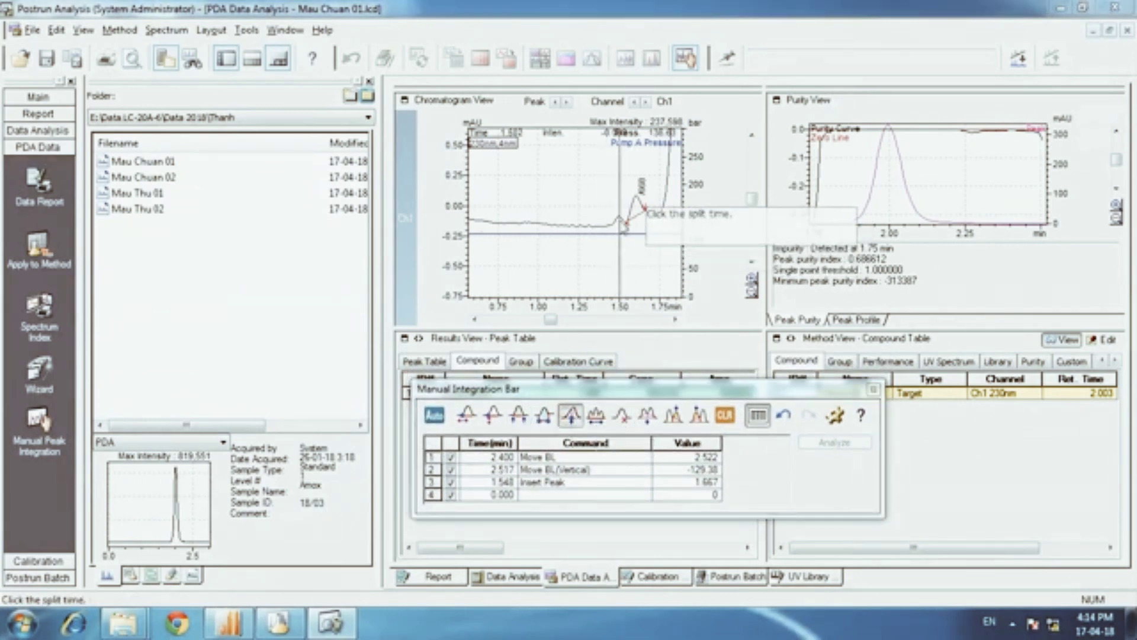
click(637, 219)
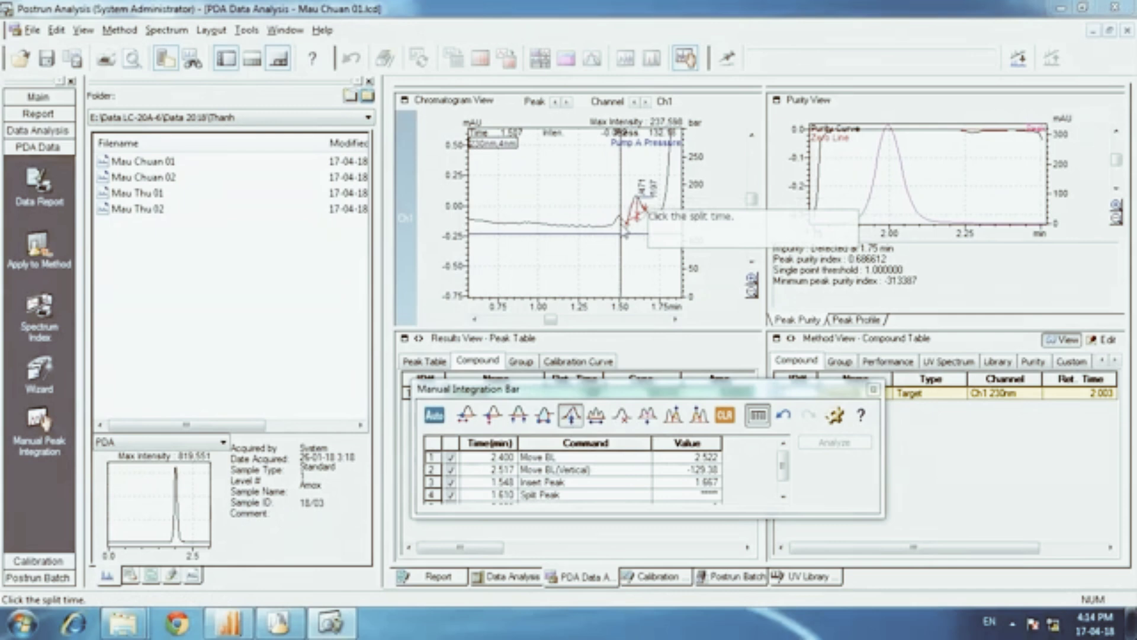
- Remove both split peaks before the Amoxicillin peak and close the Manual Integration Bar
click(622, 422)
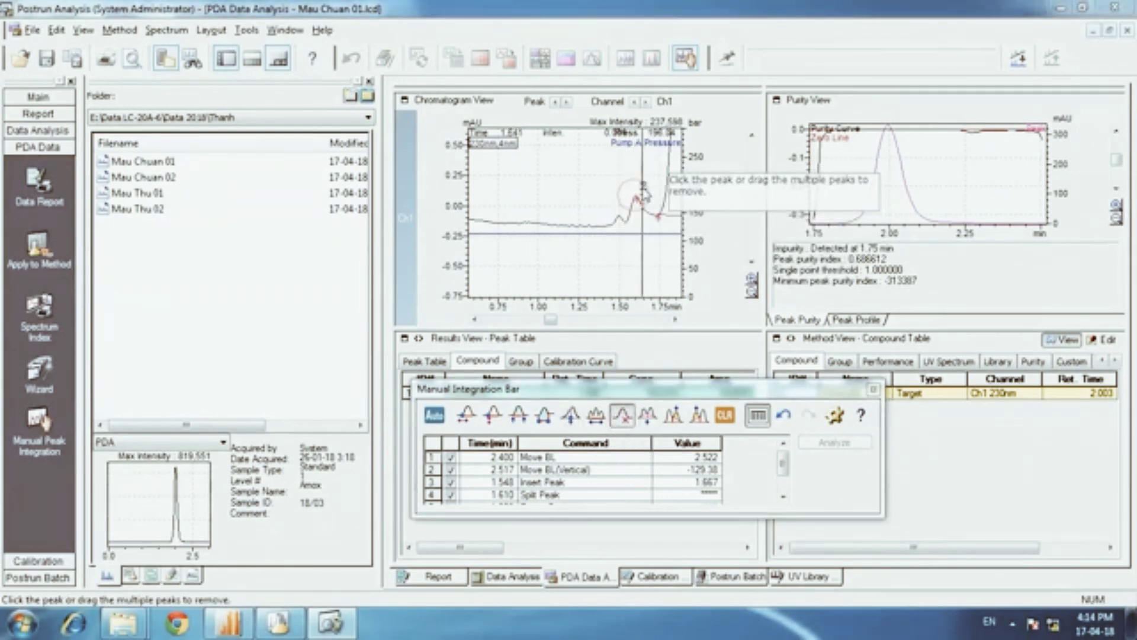
click(639, 188)
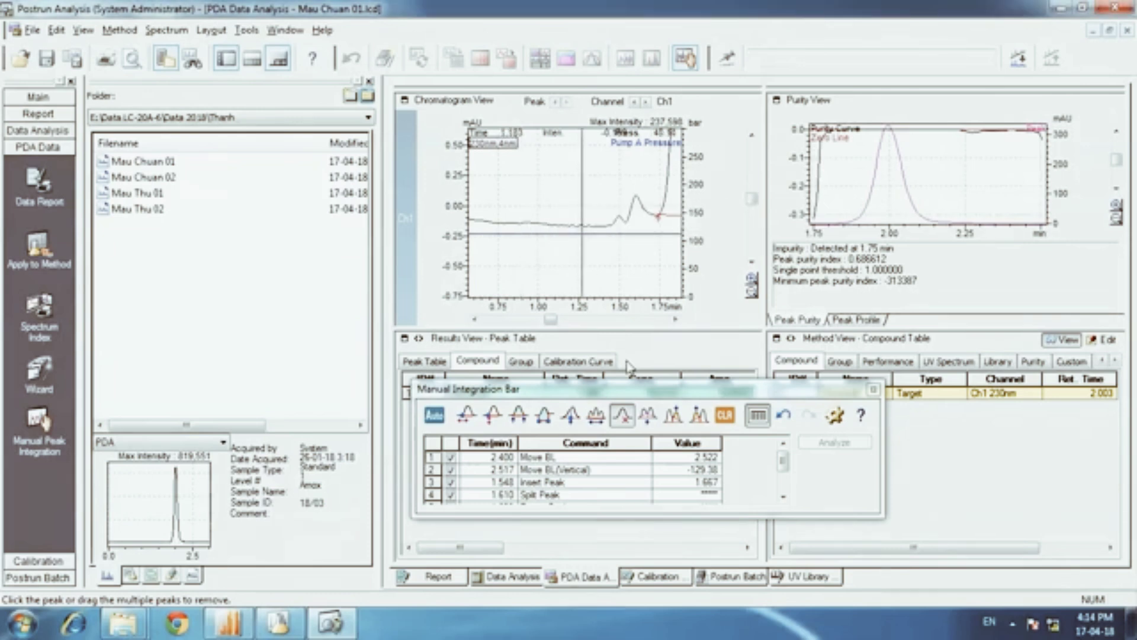
click(873, 390)
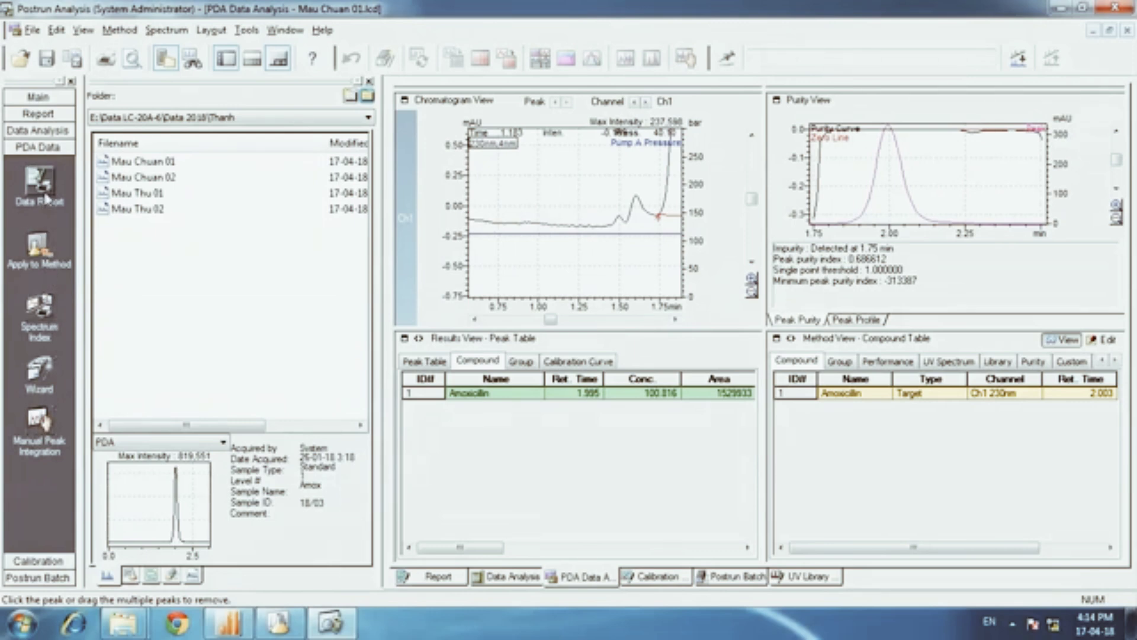
click(118, 30)
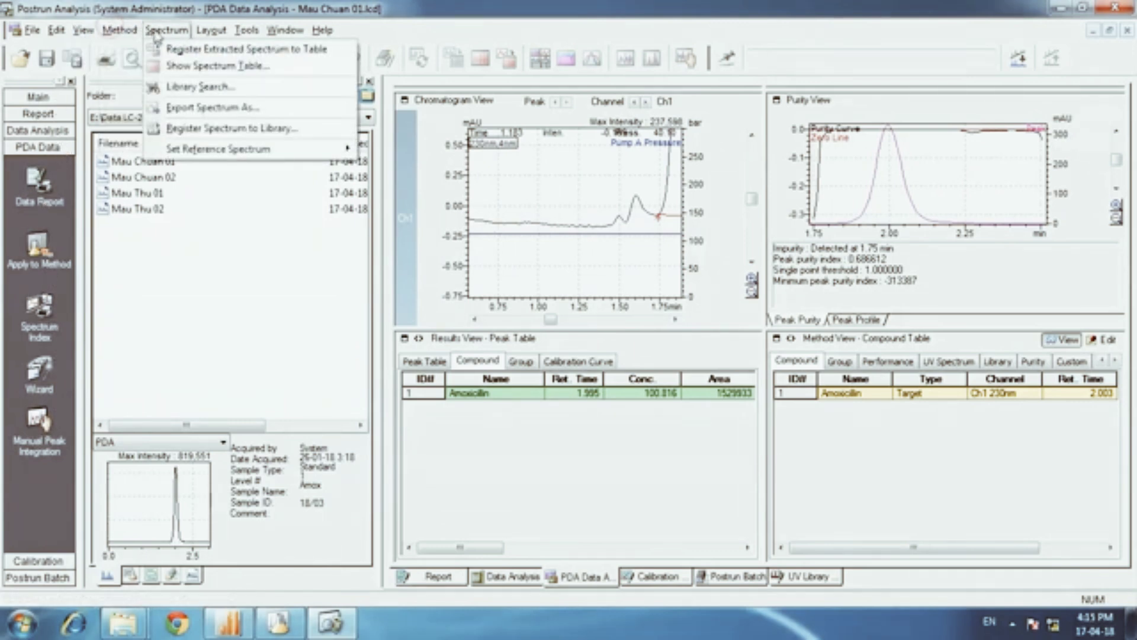
mouse_move(200, 34)
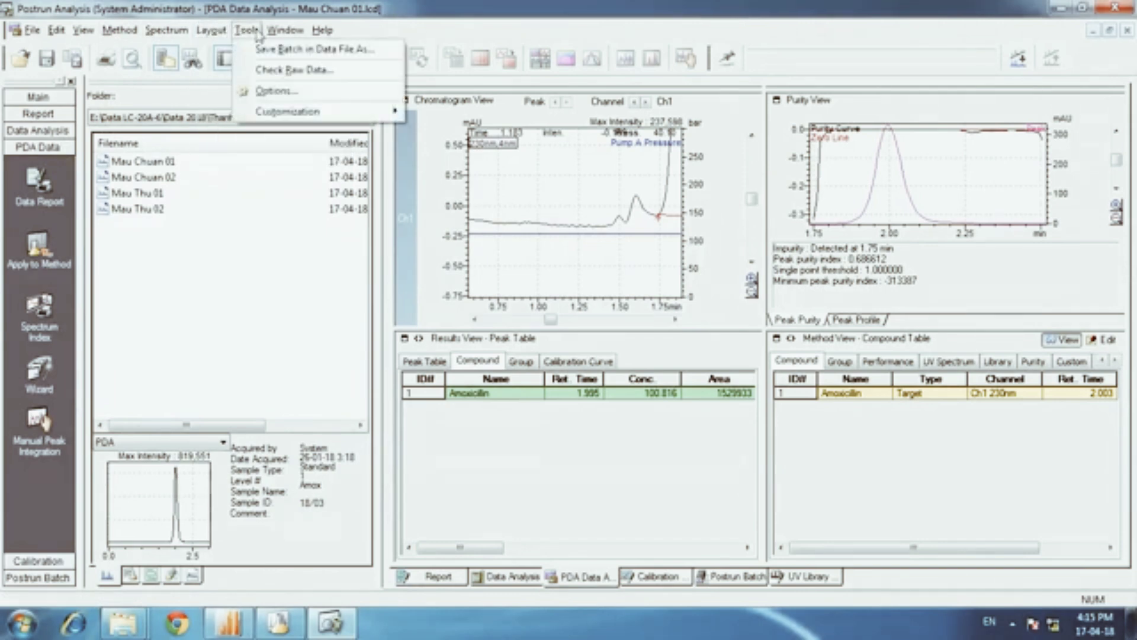
click(480, 7)
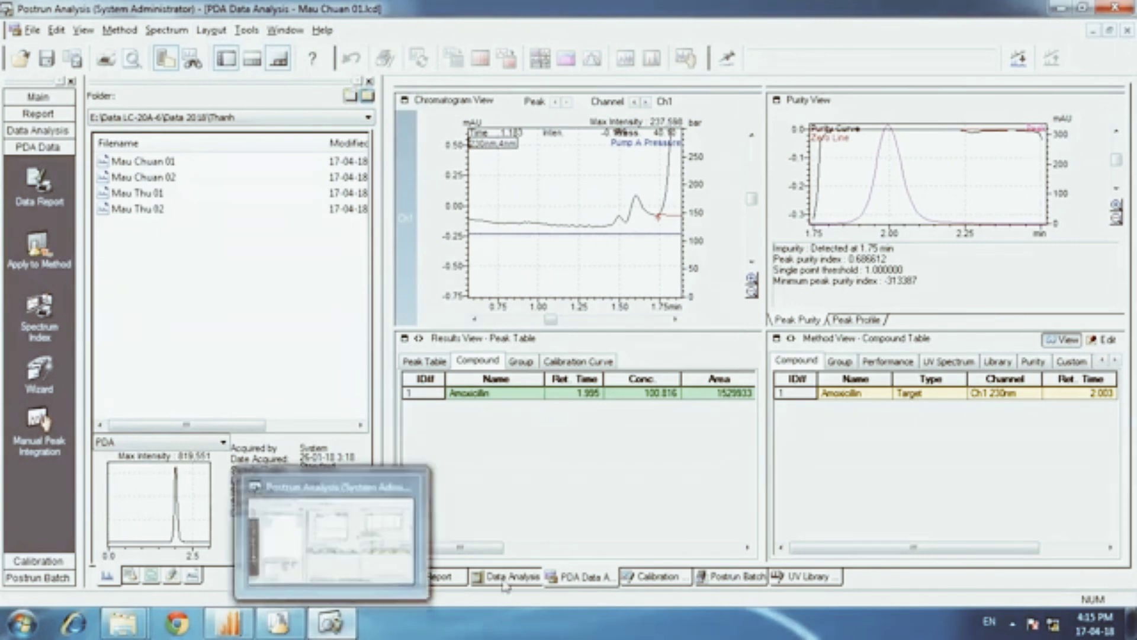
click(1013, 623)
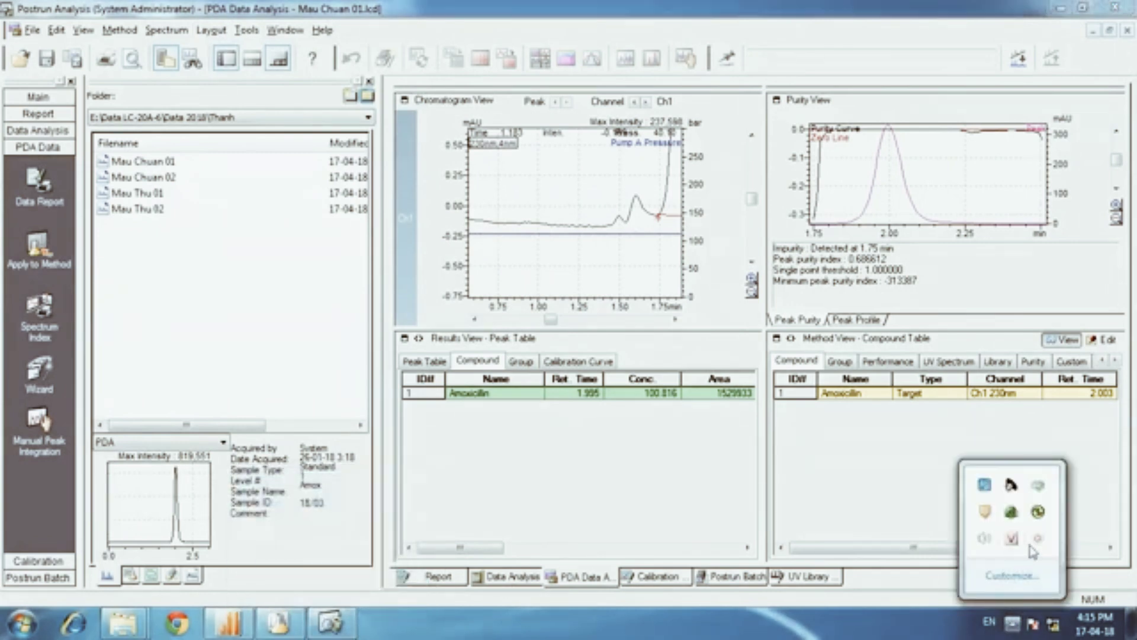